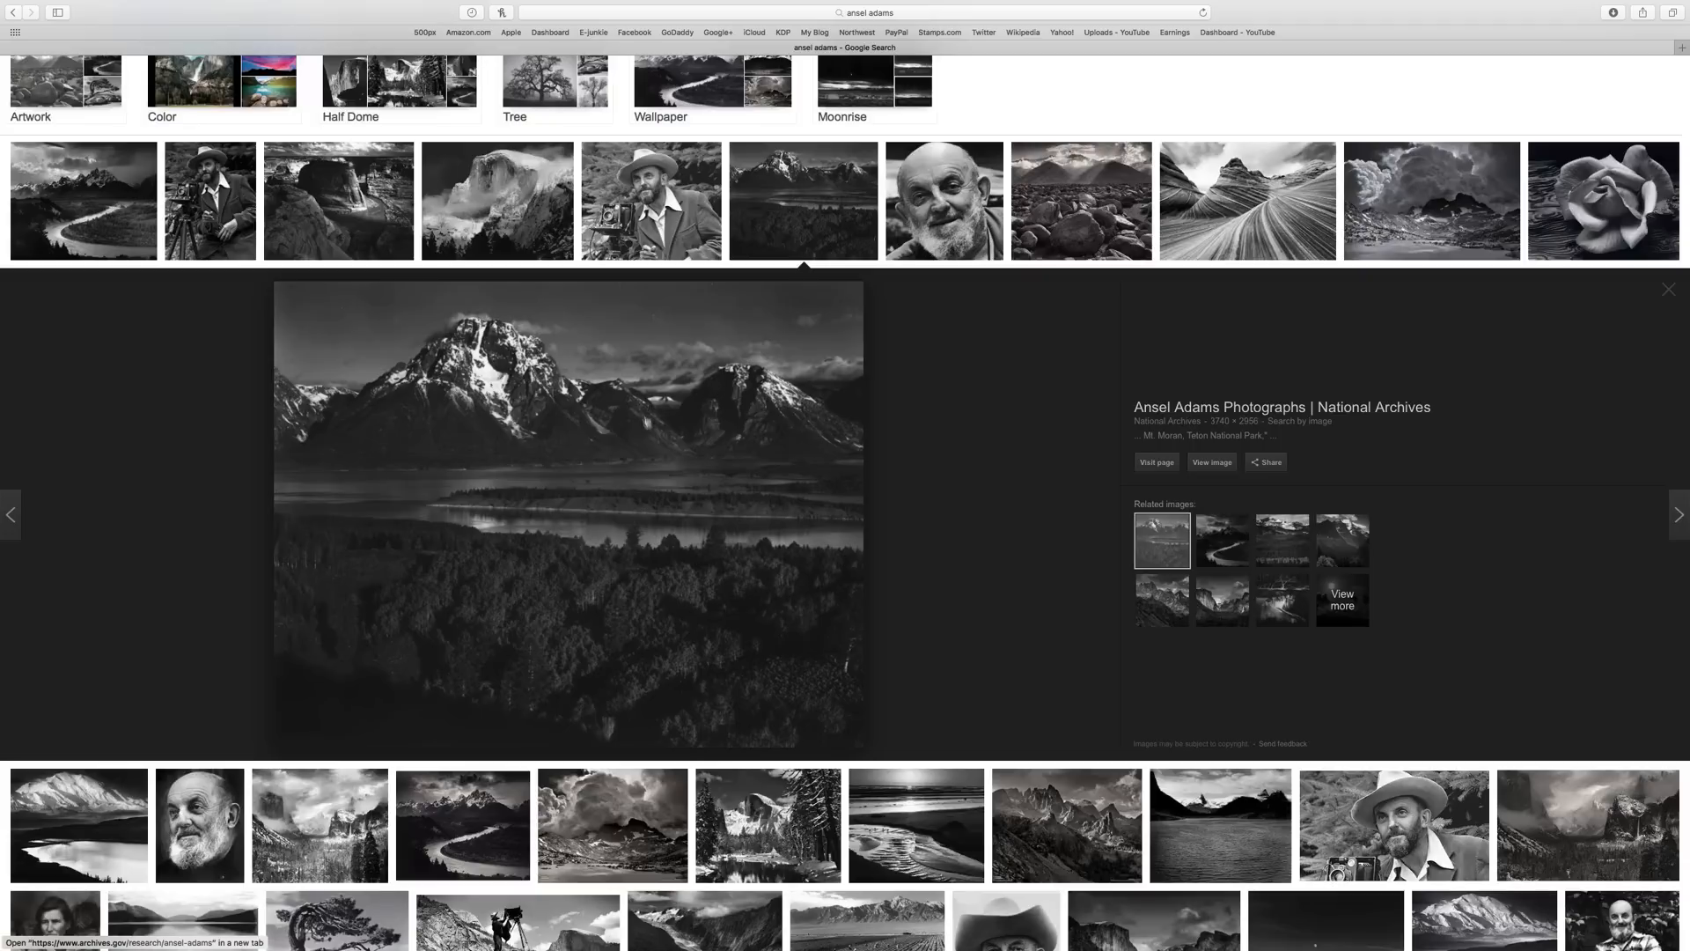
Preview the related Ansel Adams landscape photos, from the Snake River overlook through to the Ansel Adams Wilderness
click(1230, 543)
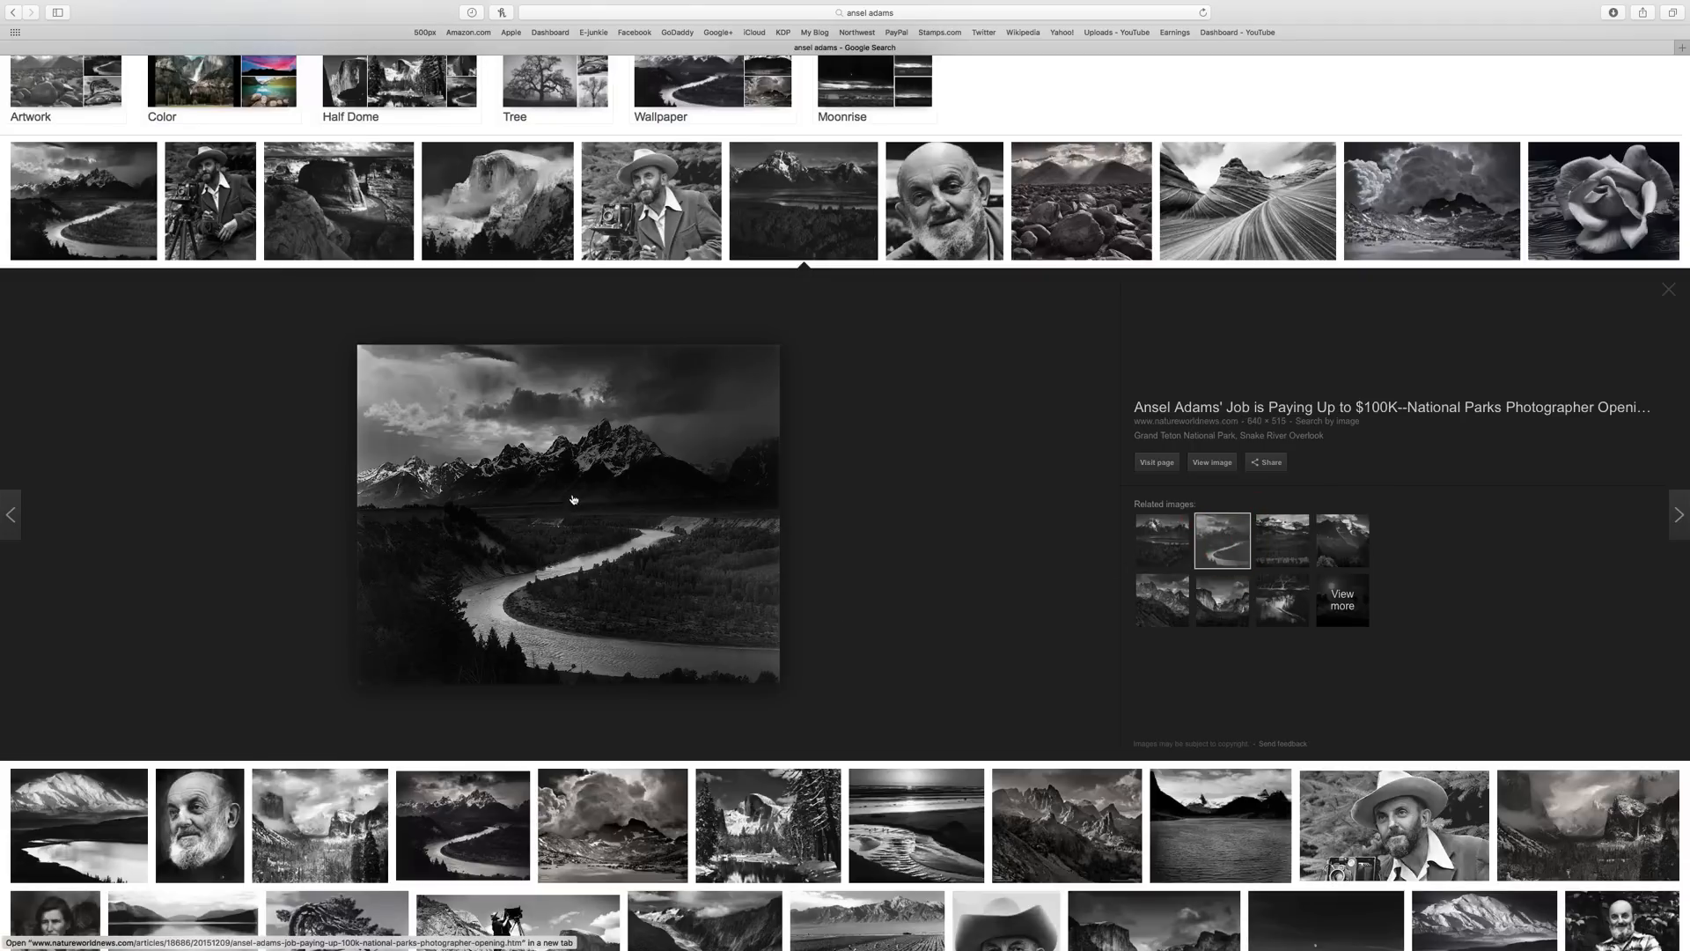
click(1296, 543)
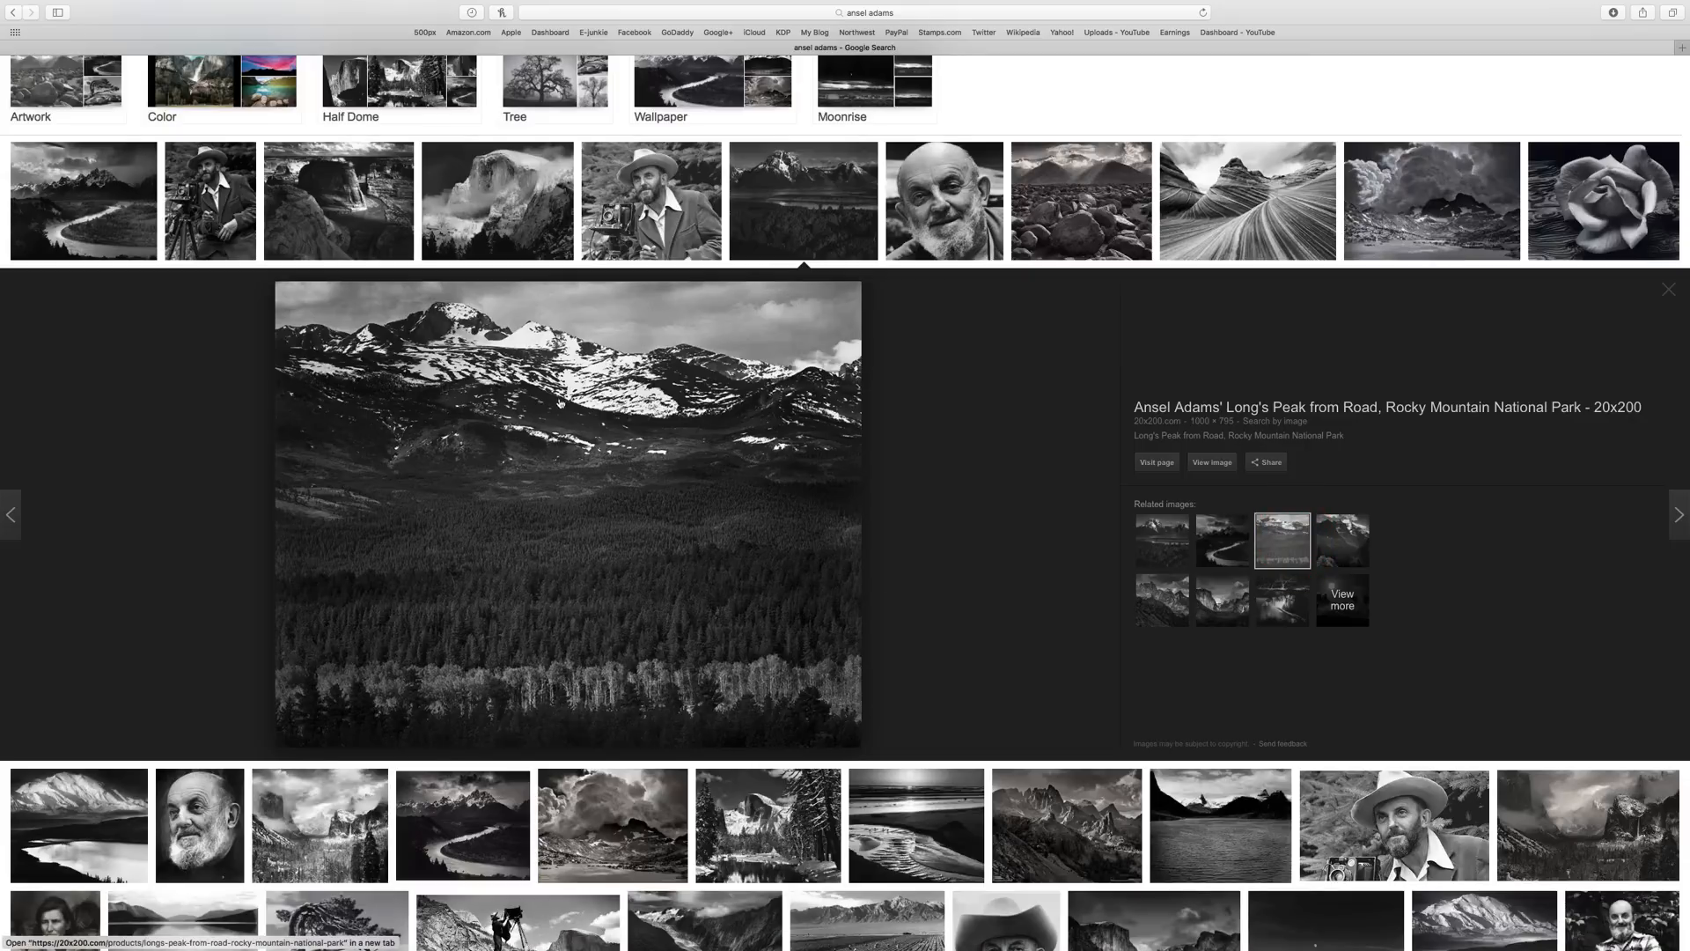
click(1334, 546)
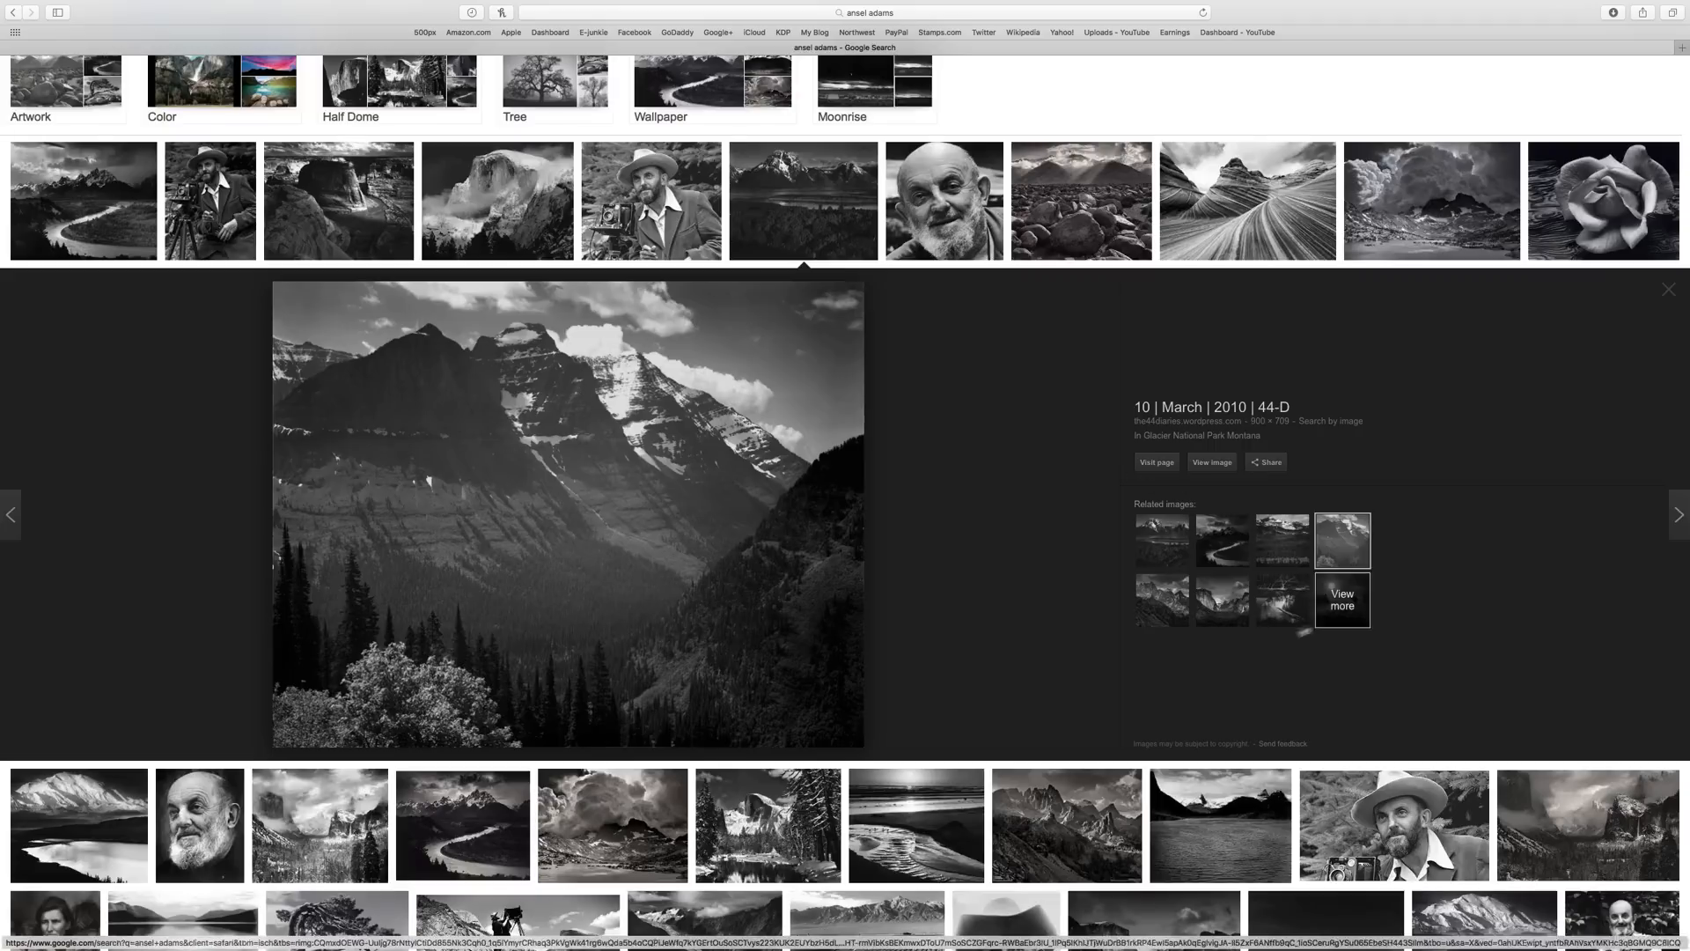
click(1173, 605)
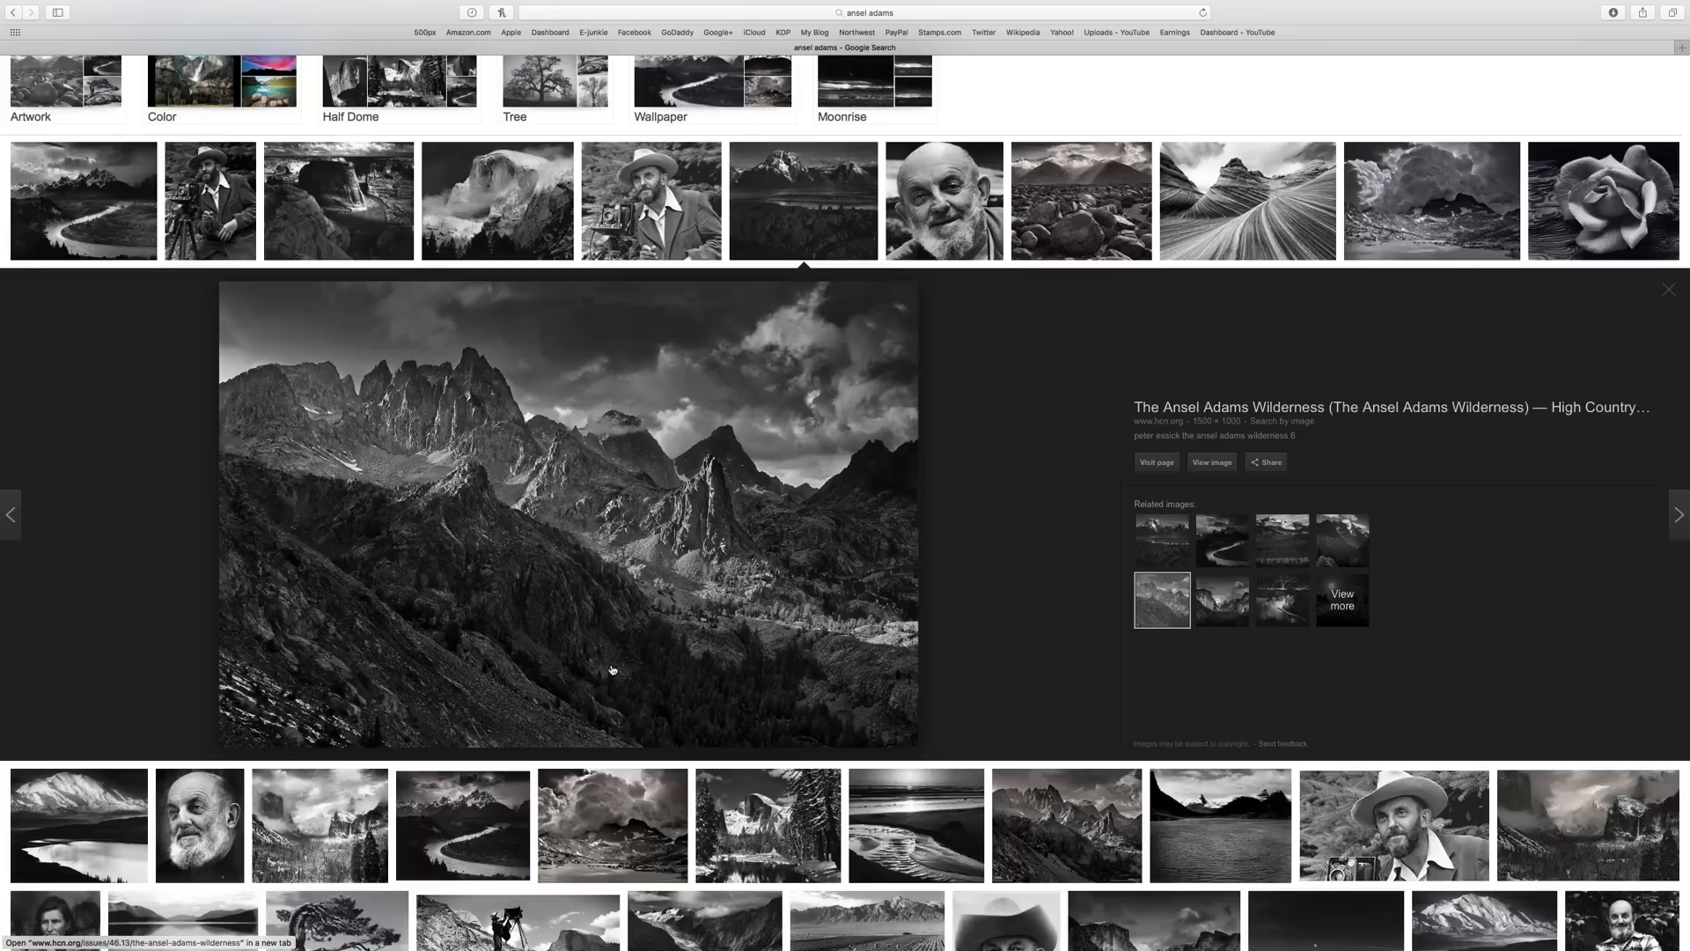
Switch to Lightroom and cycle the crop overlay on the lighthouse photo through diagonals and both triangle orientations to the golden ratio
key(ctrl+Left)
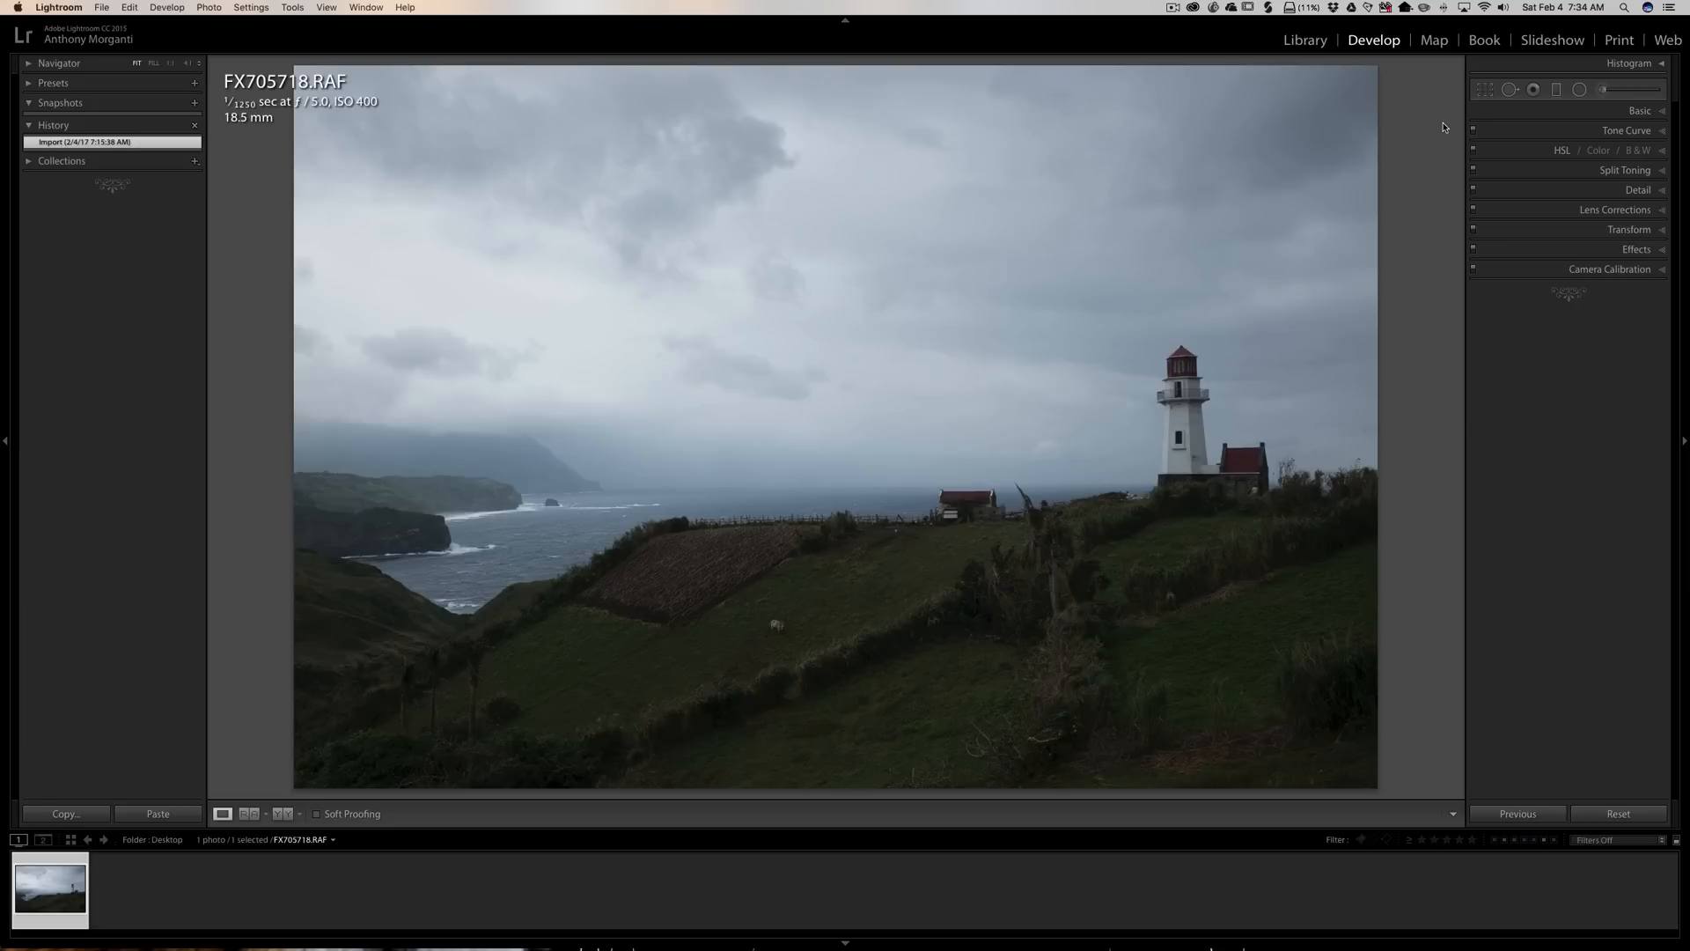
click(1485, 90)
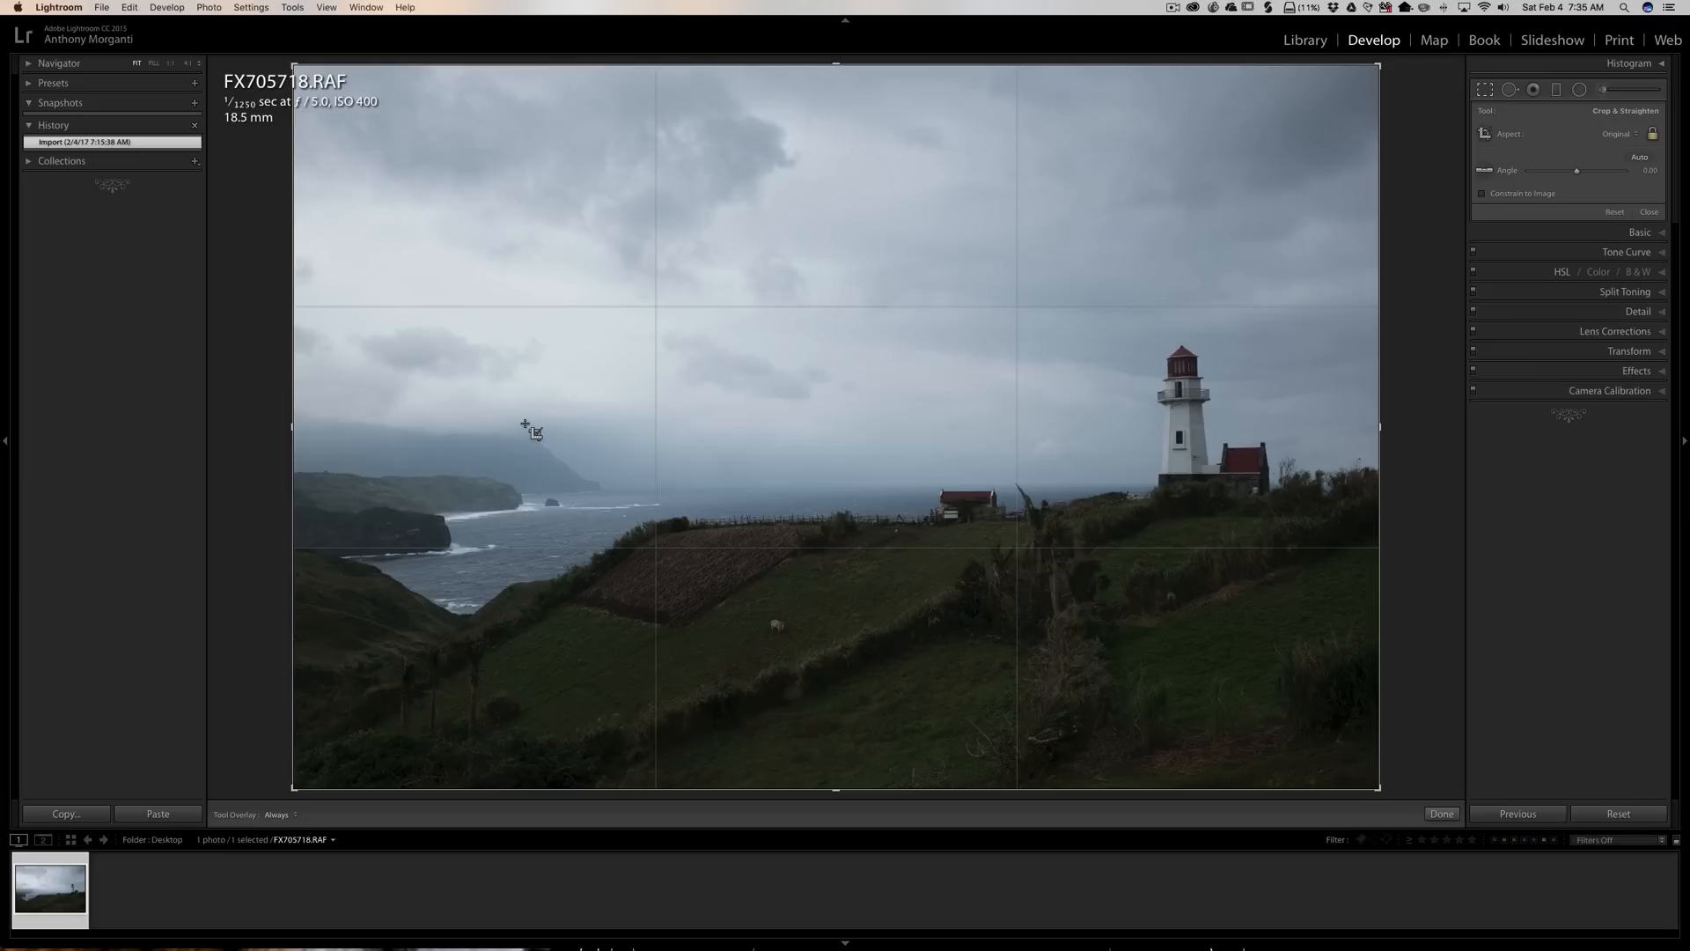
key(o)
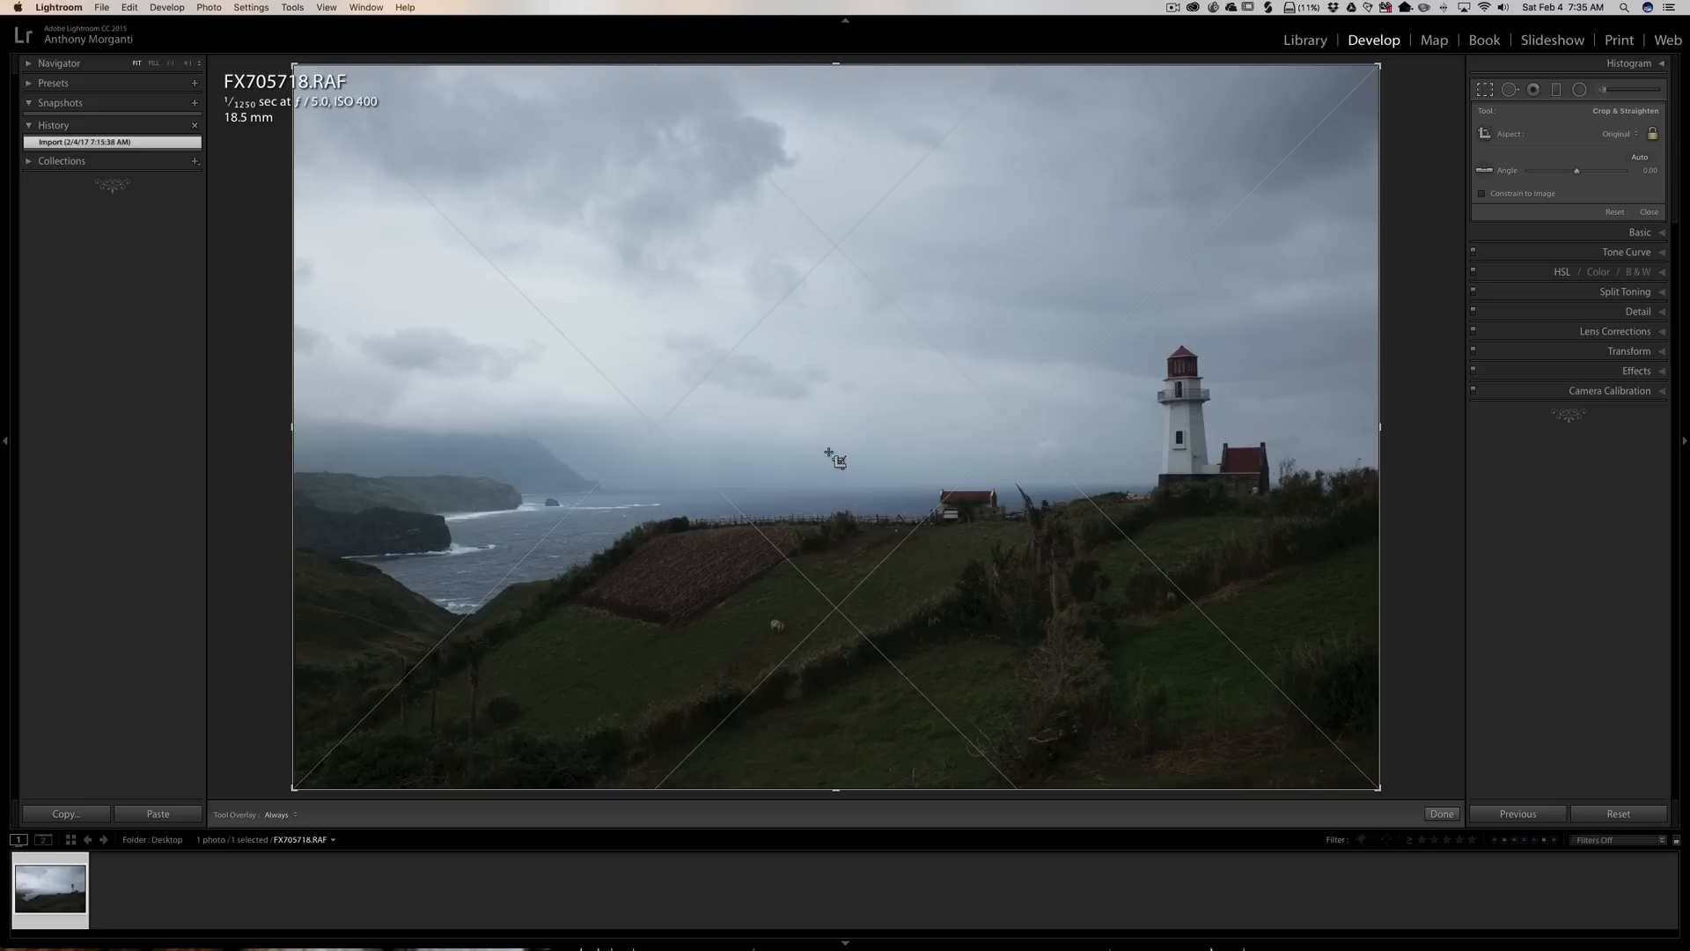
key(o)
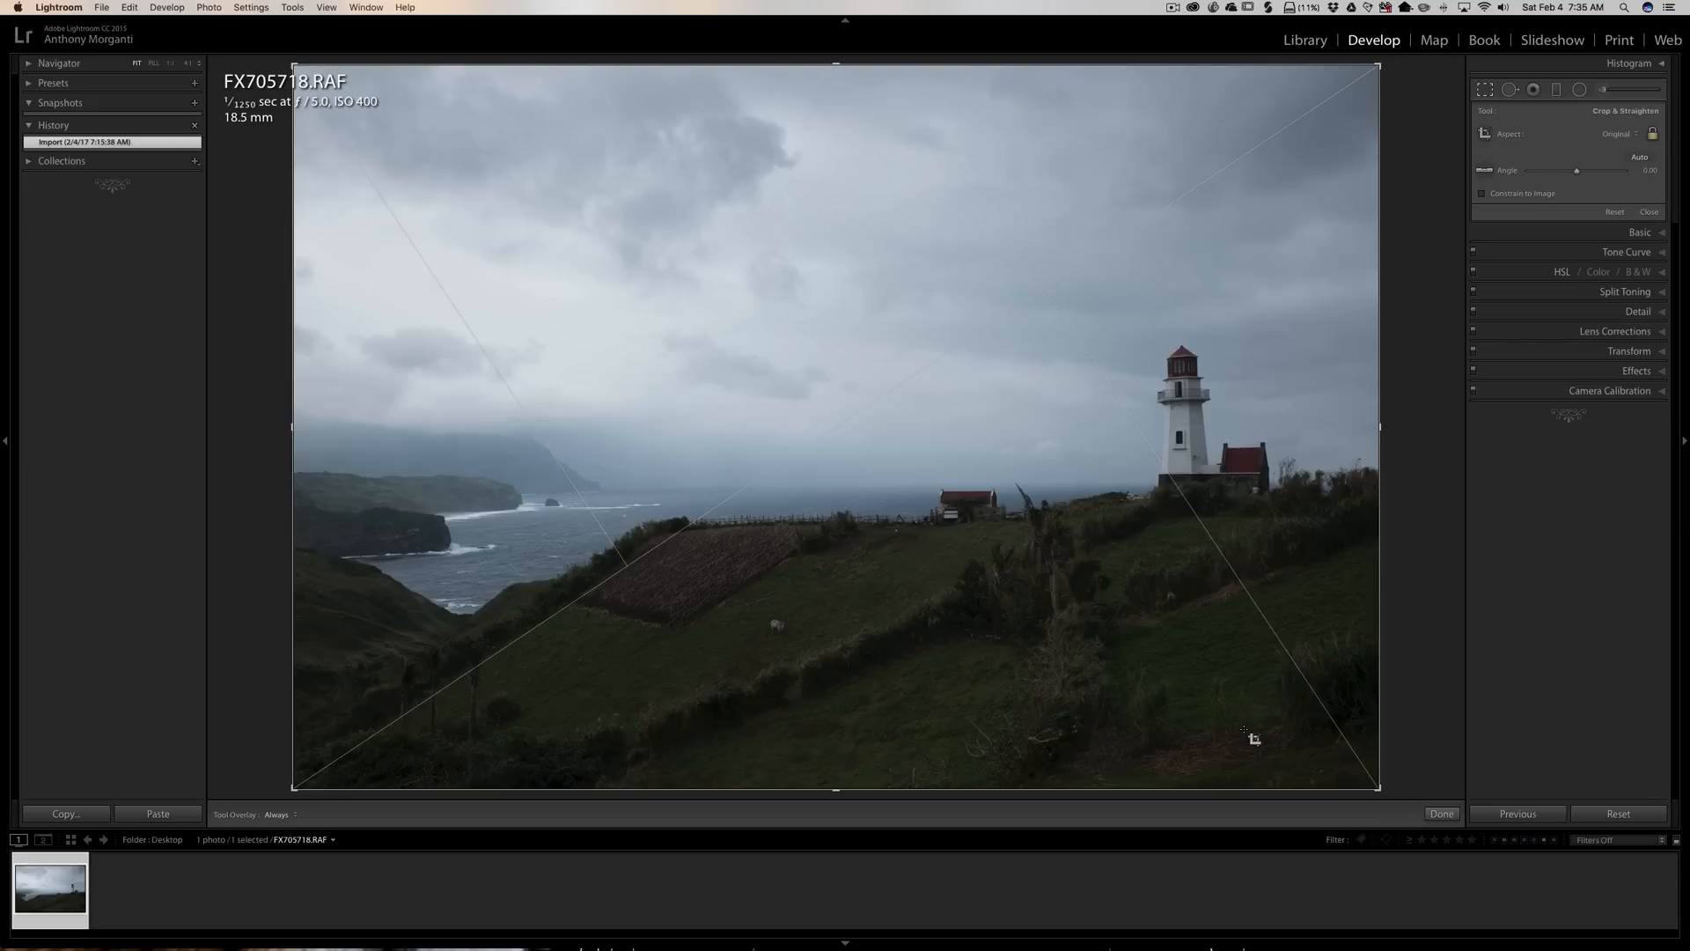
key(shift)
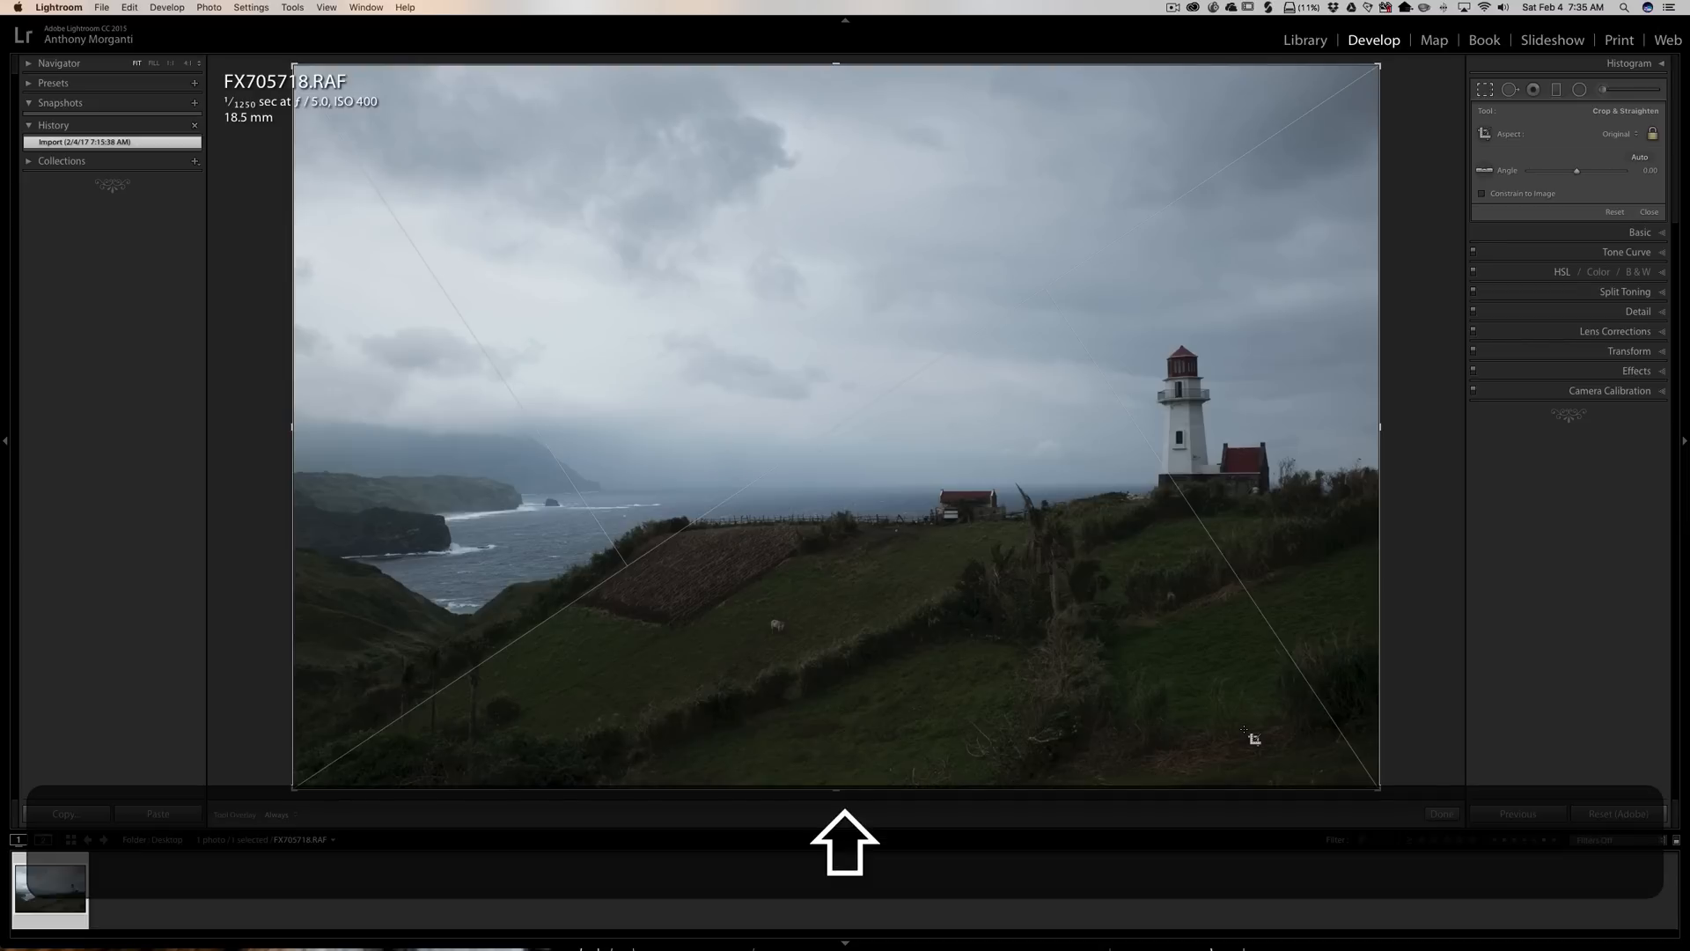
key(shift+o)
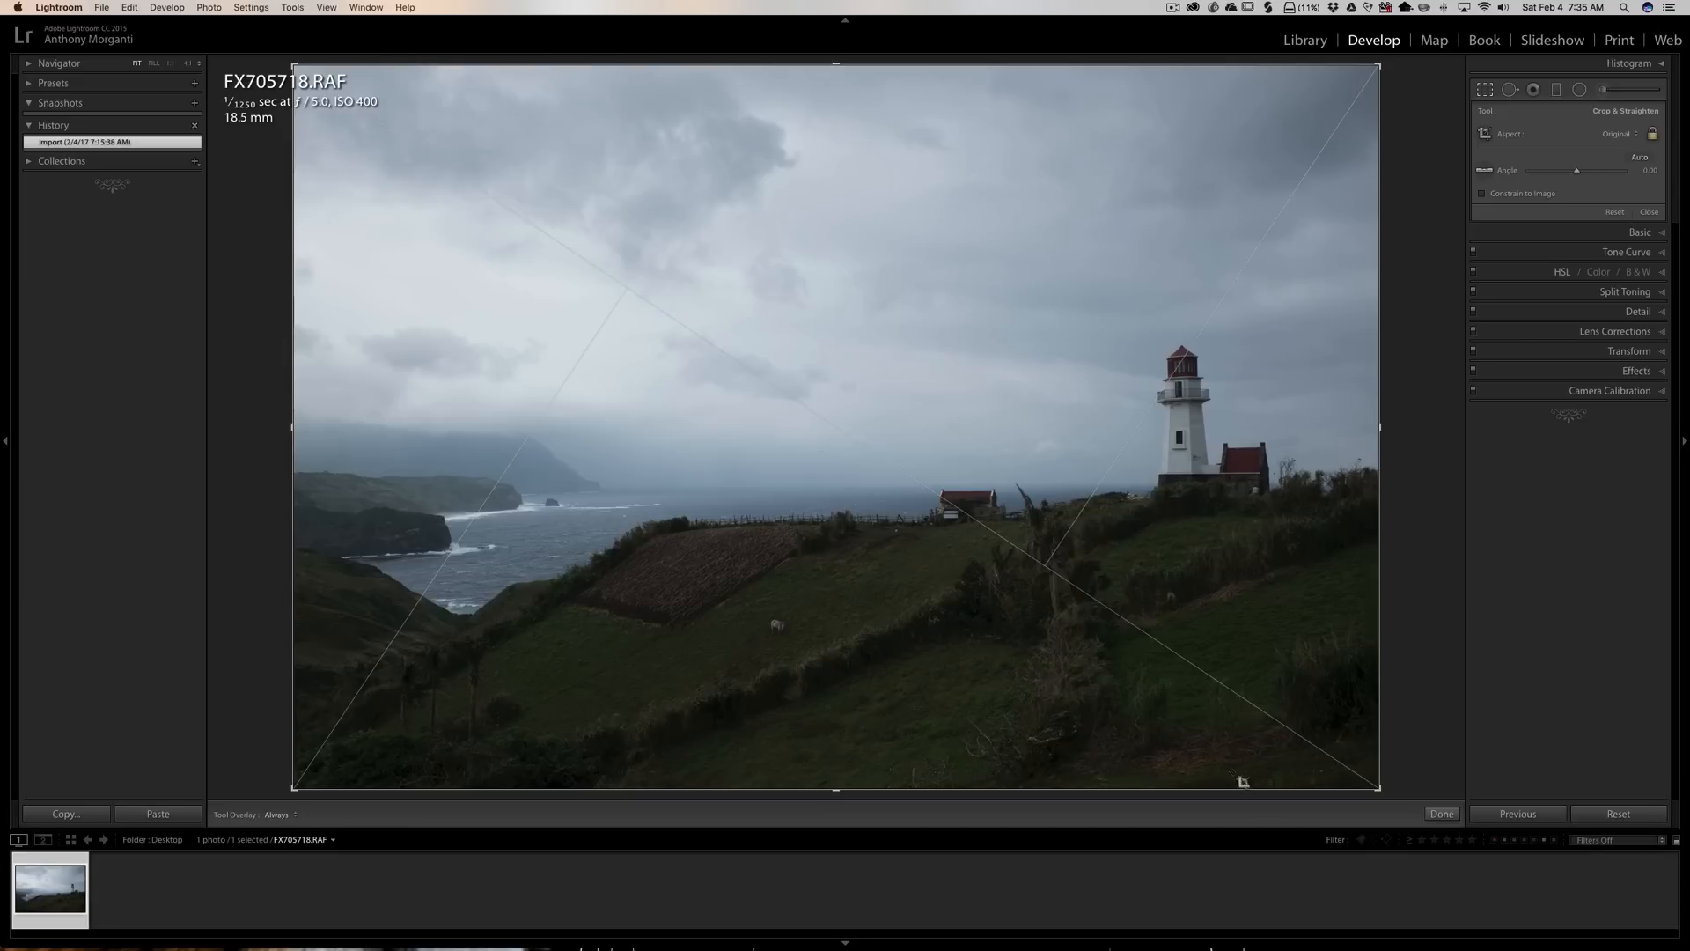
key(o)
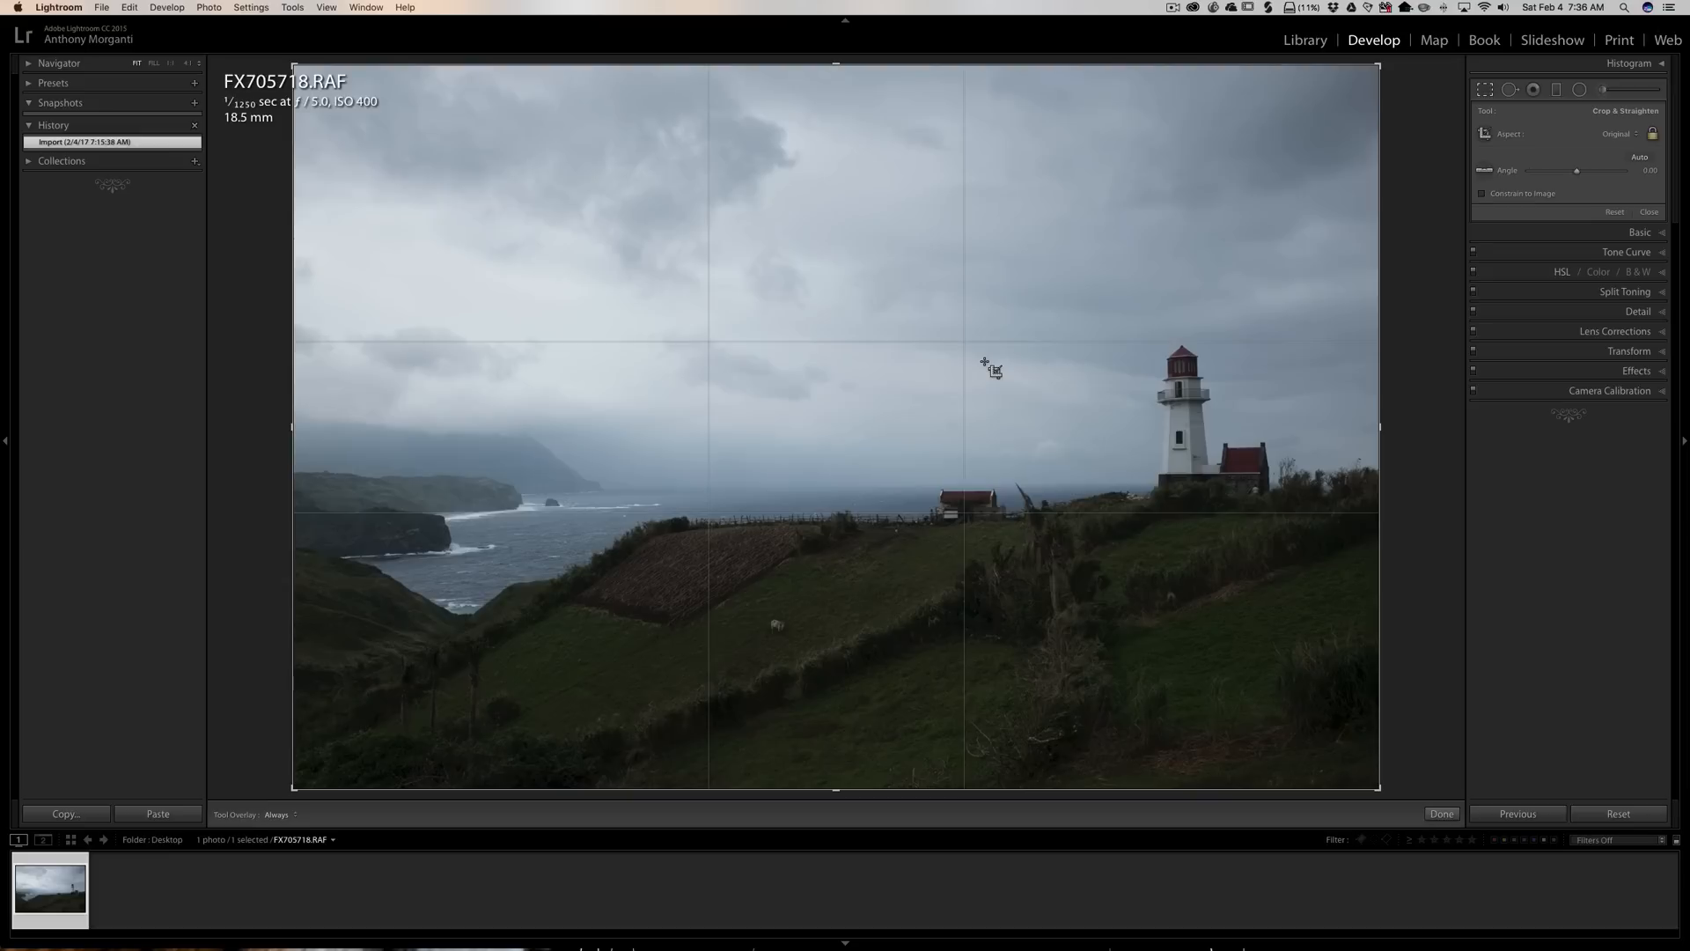
Show the golden spiral crop overlay and cycle it through its different orientations over the lighthouse photo
key(o)
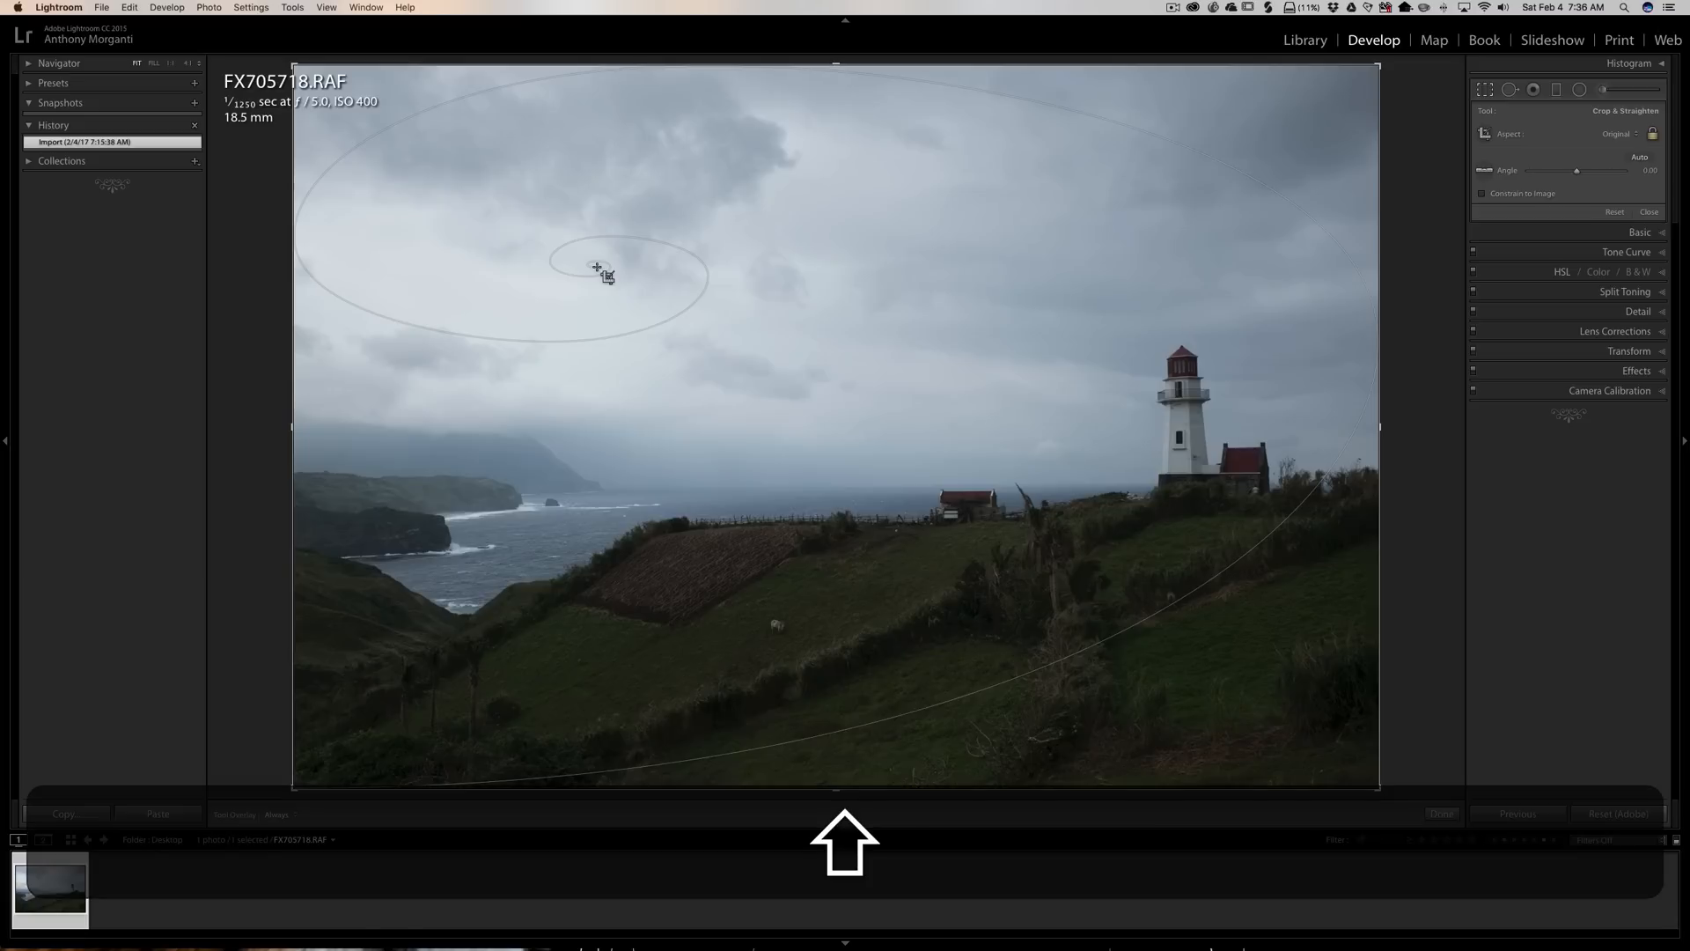
key(shift+o)
key(shift+o)
key(shift+o)
key(shift+o)
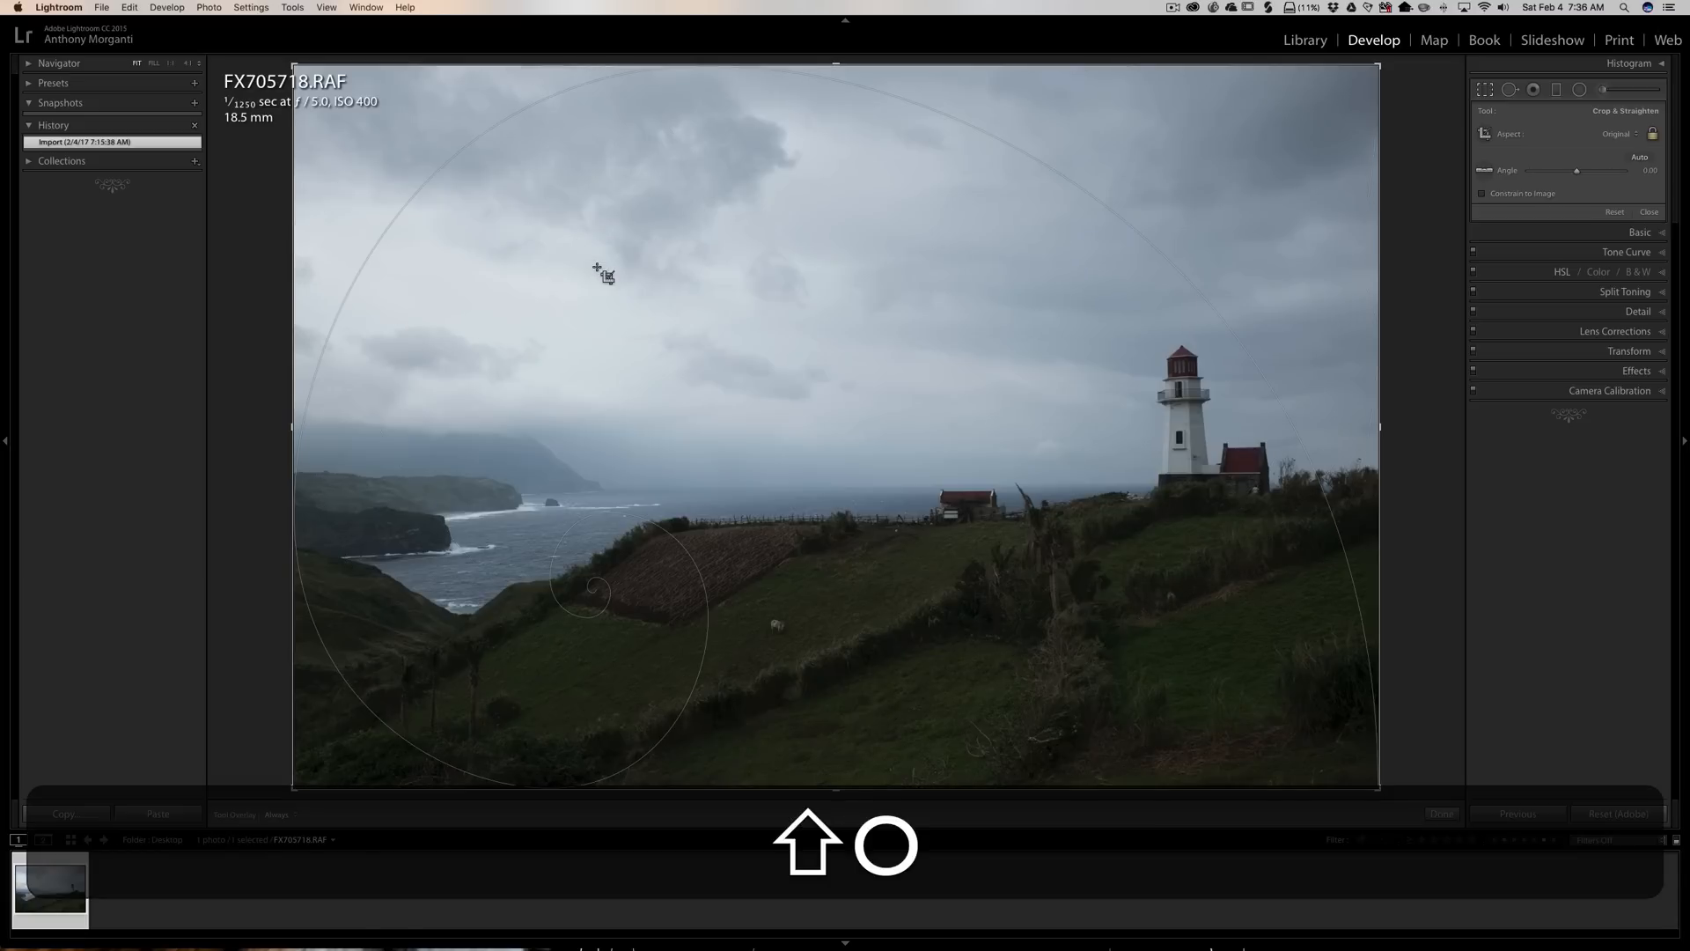
key(shift+o)
key(shift+o)
key(shift+o)
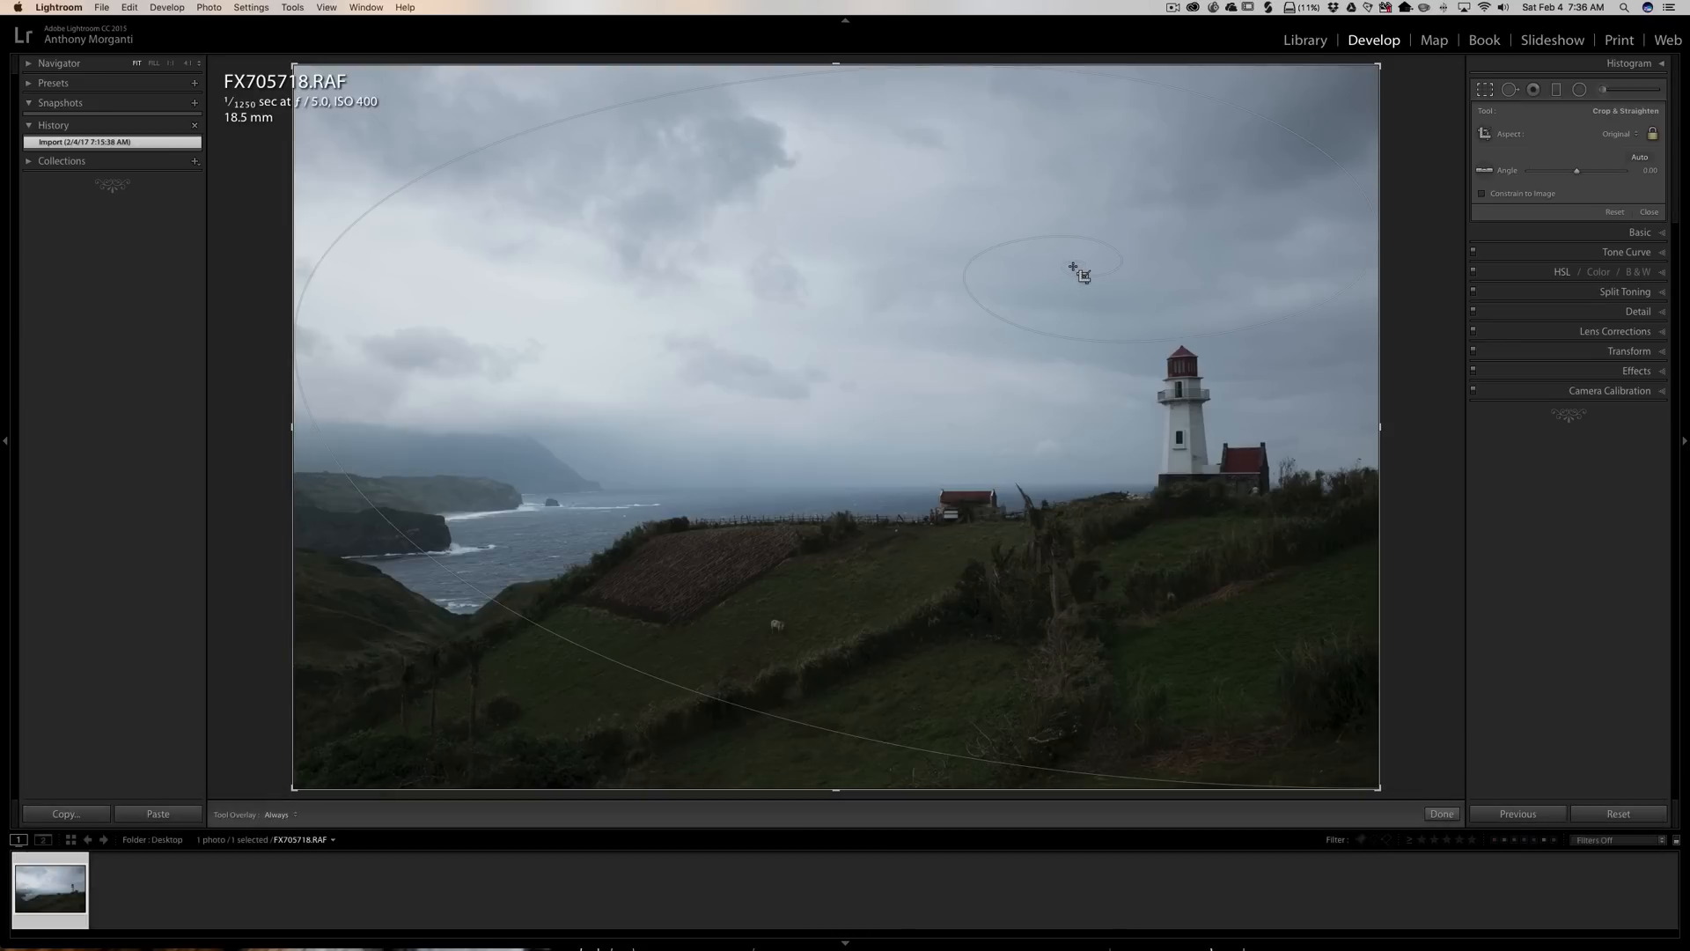
Cycle the crop overlay through aspect ratios and grid back to rule of thirds, and leave the crop tool without cropping
key(o)
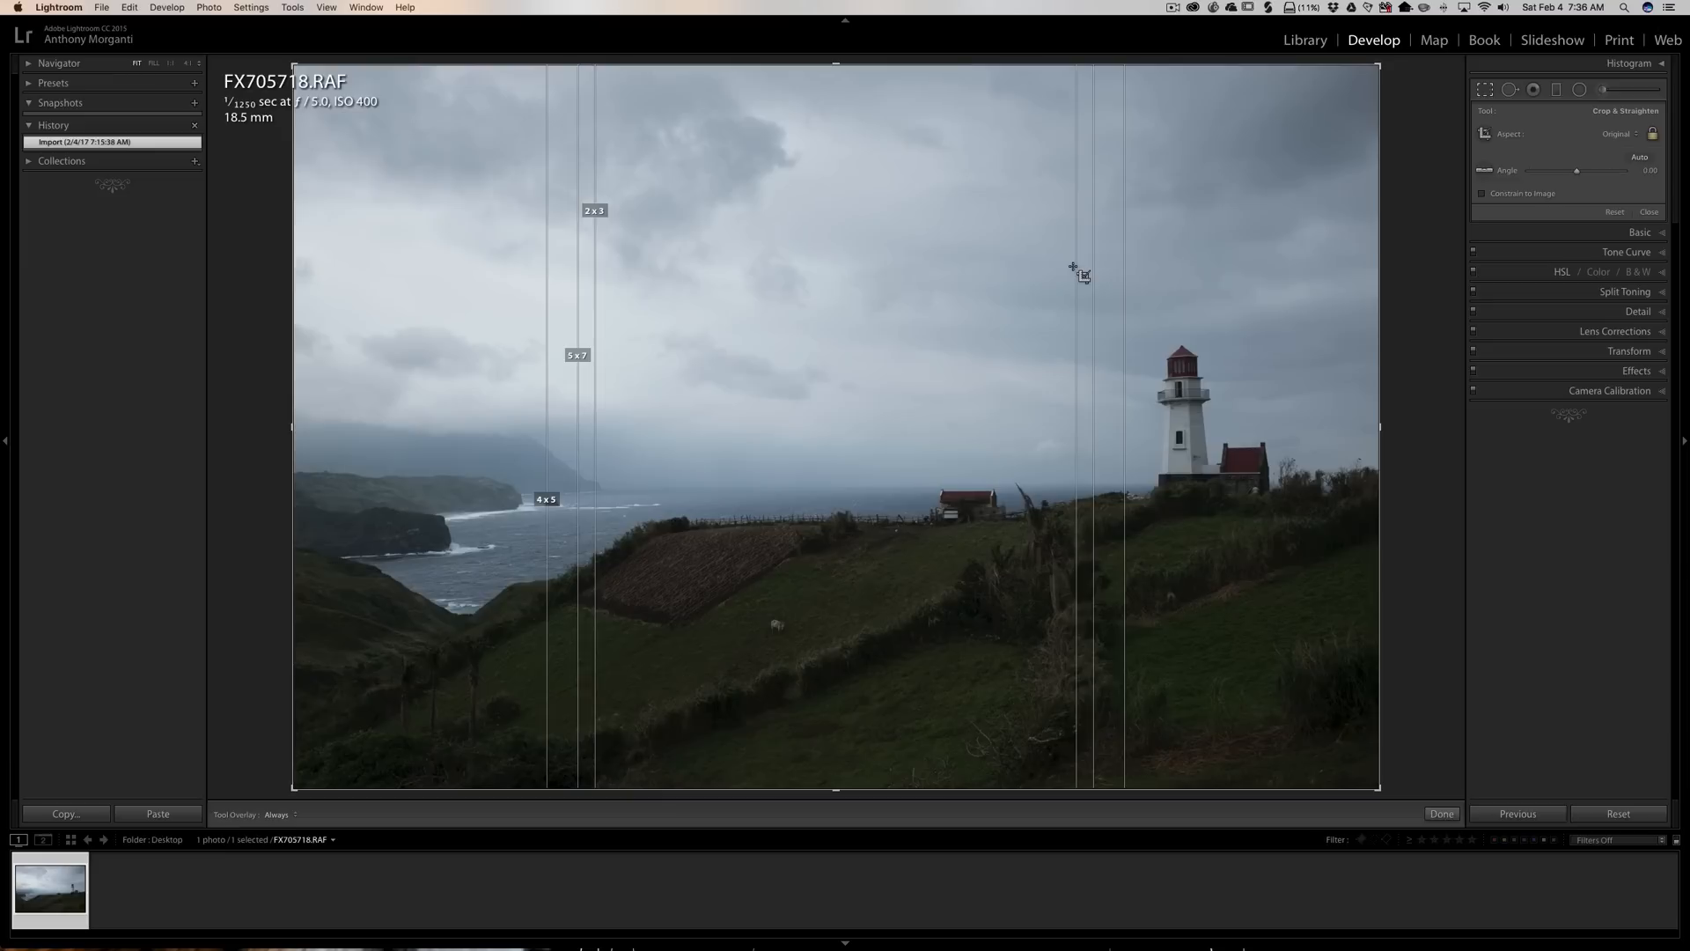
key(o)
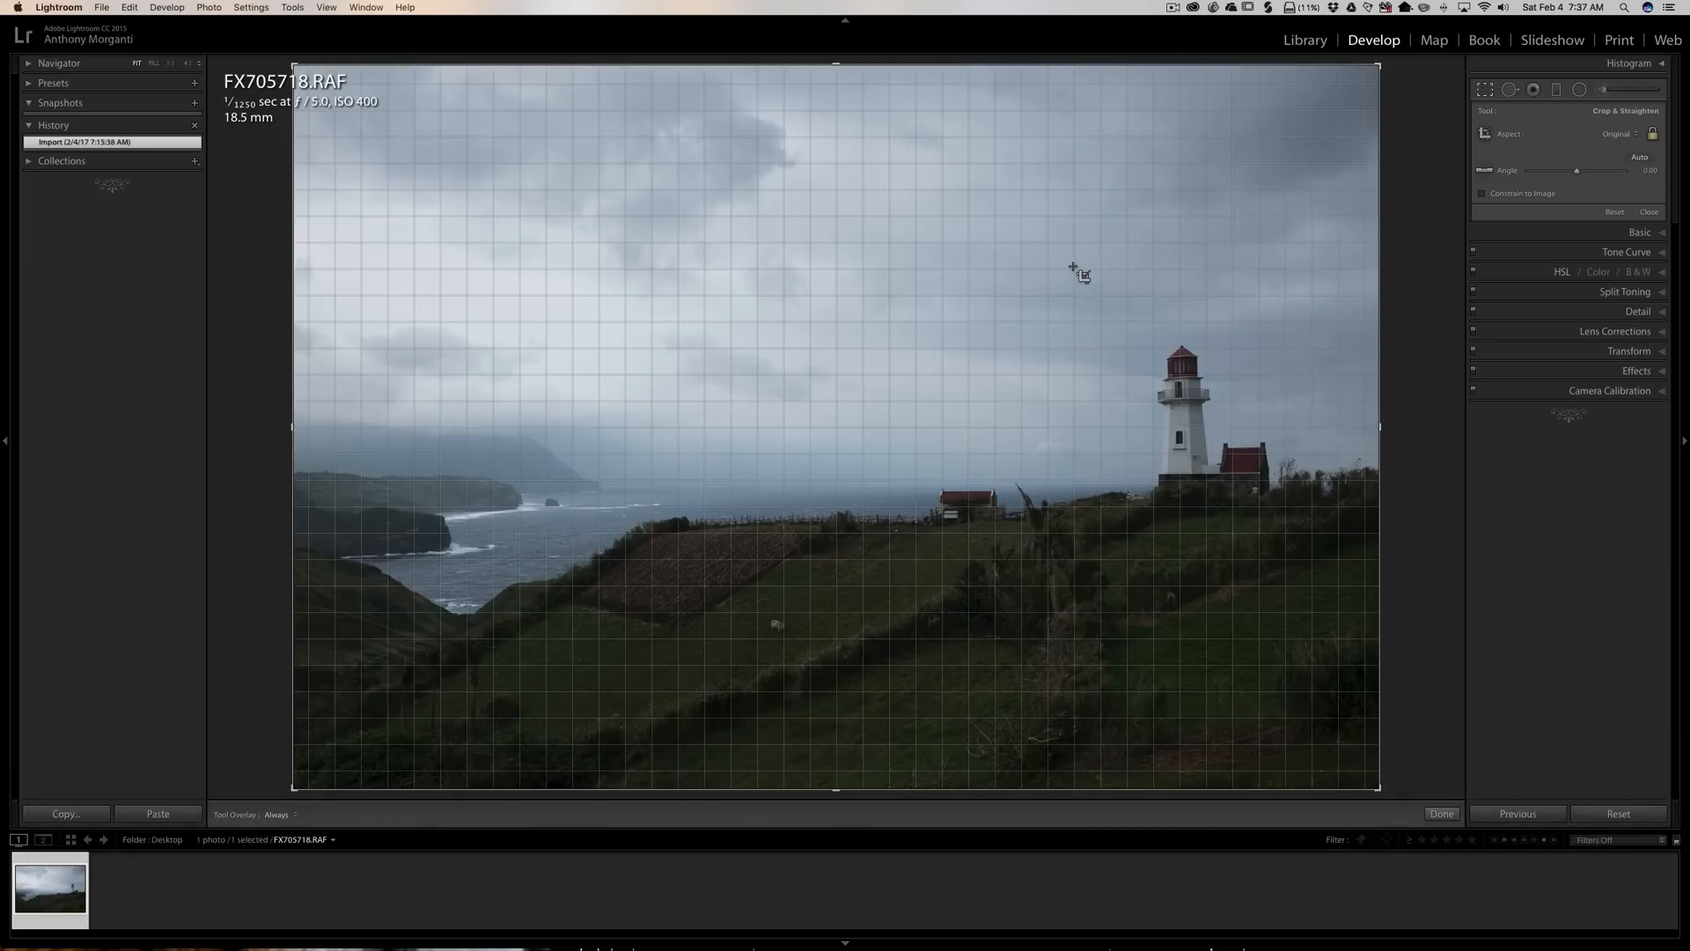
key(o)
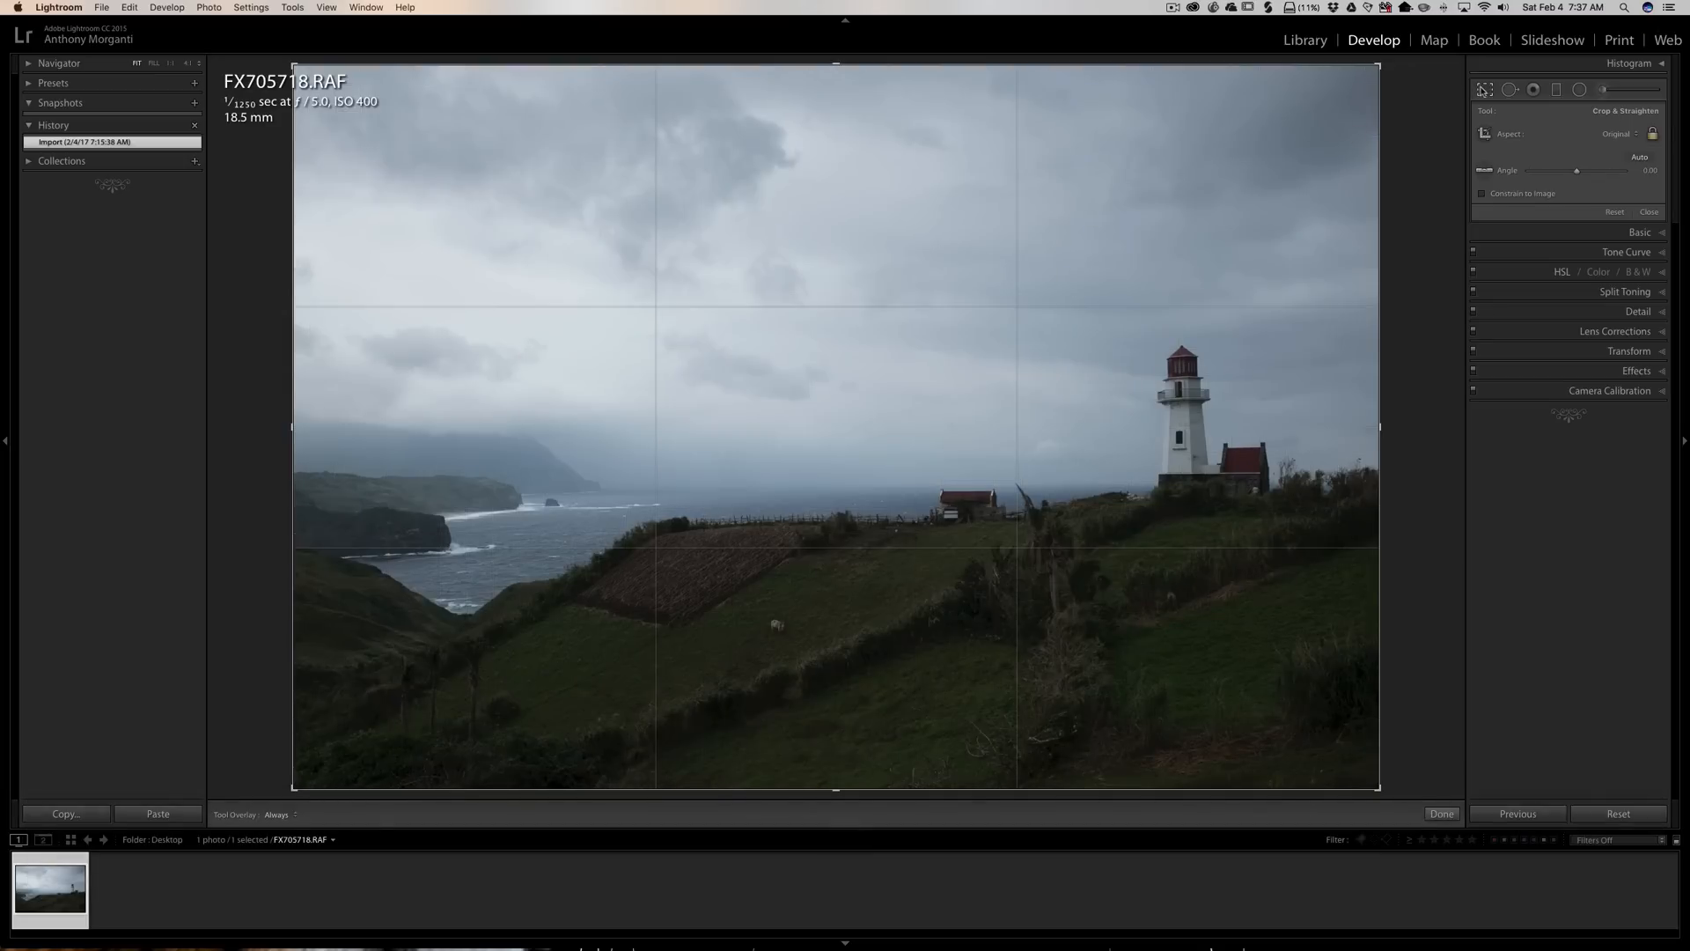
click(1485, 89)
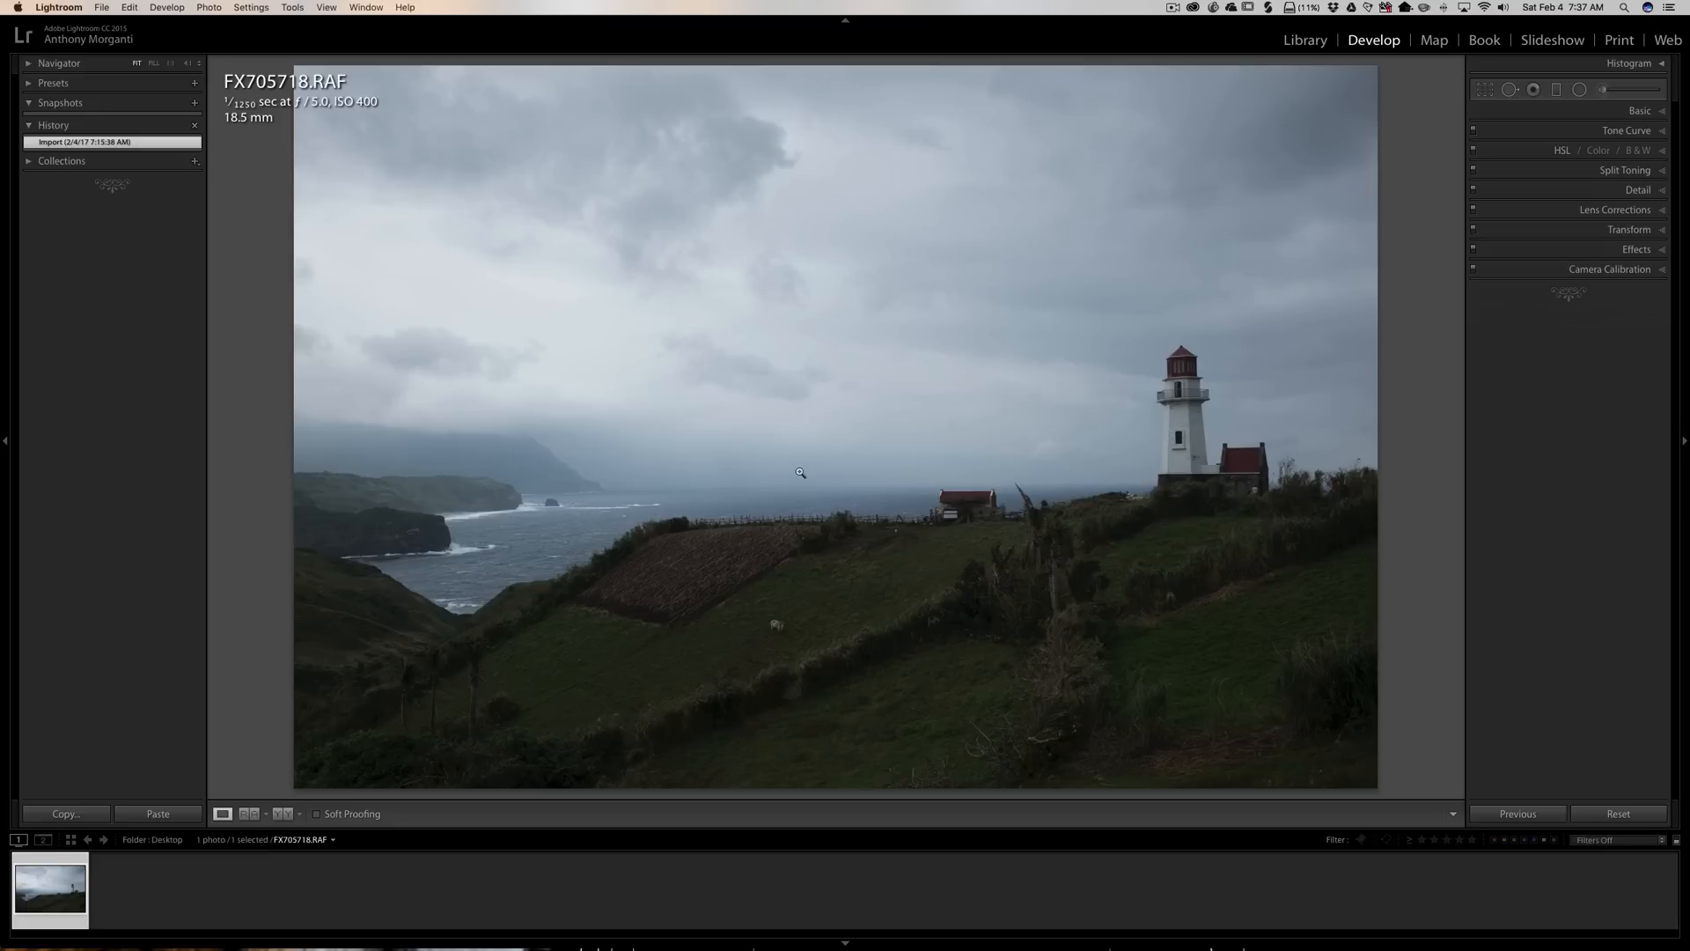
Set the photo's basic adjustments to Highlights -100, Shadows +100, Vibrance +9 and Saturation +9
click(1642, 111)
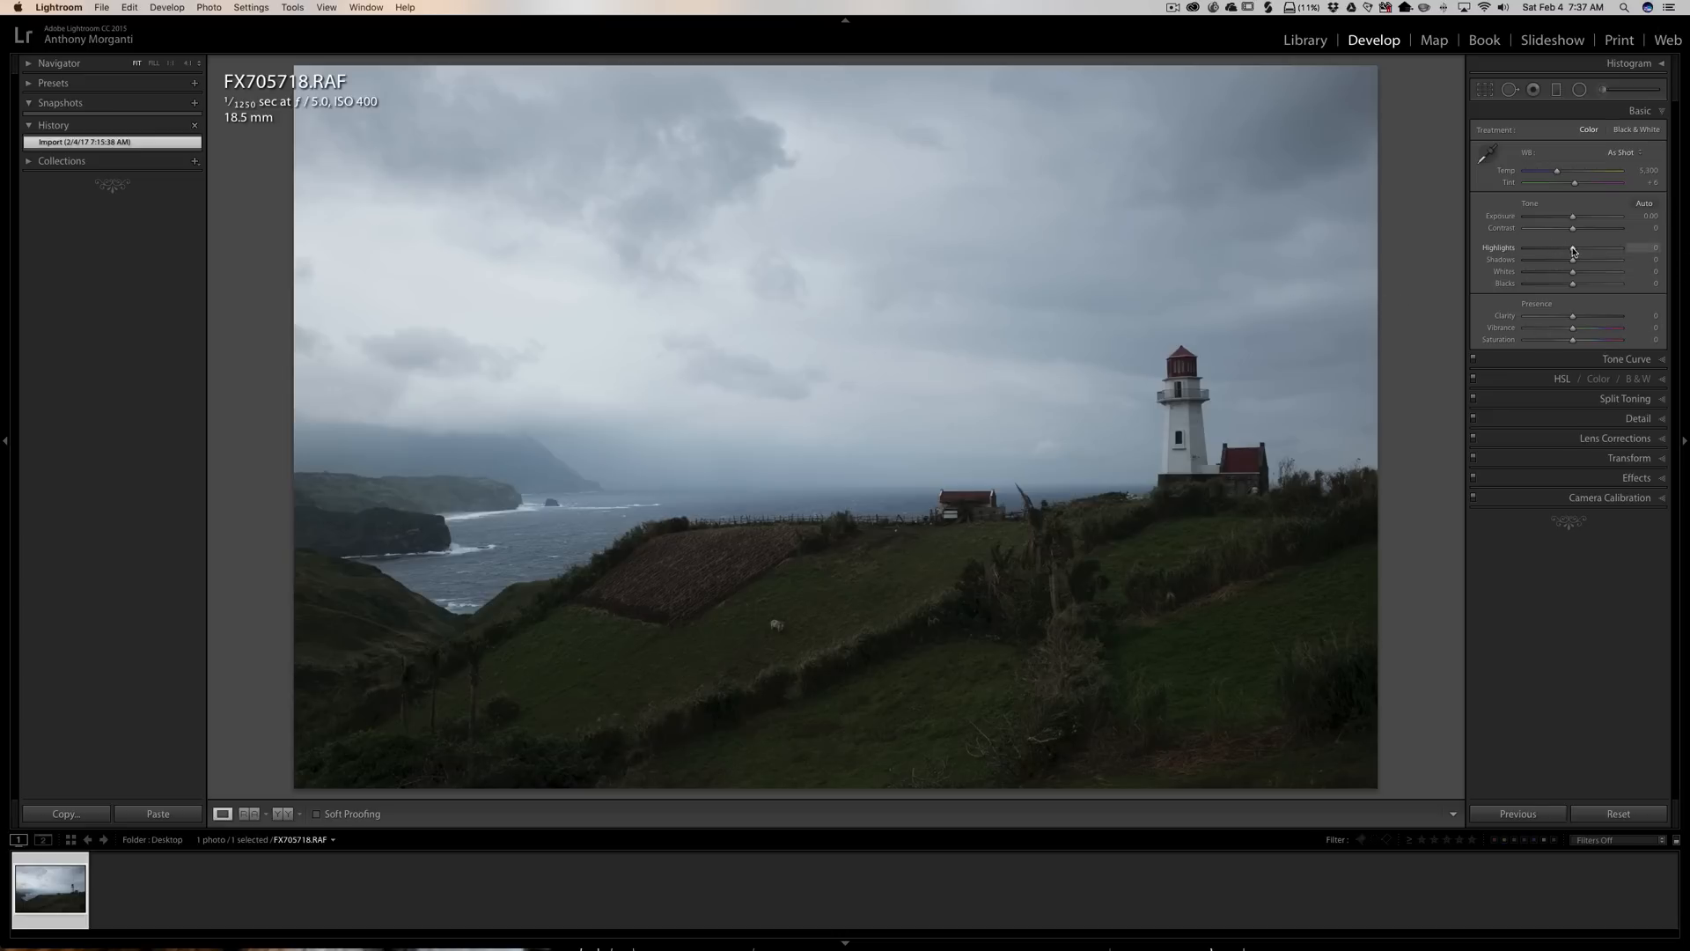
drag(1573, 250, 1487, 254)
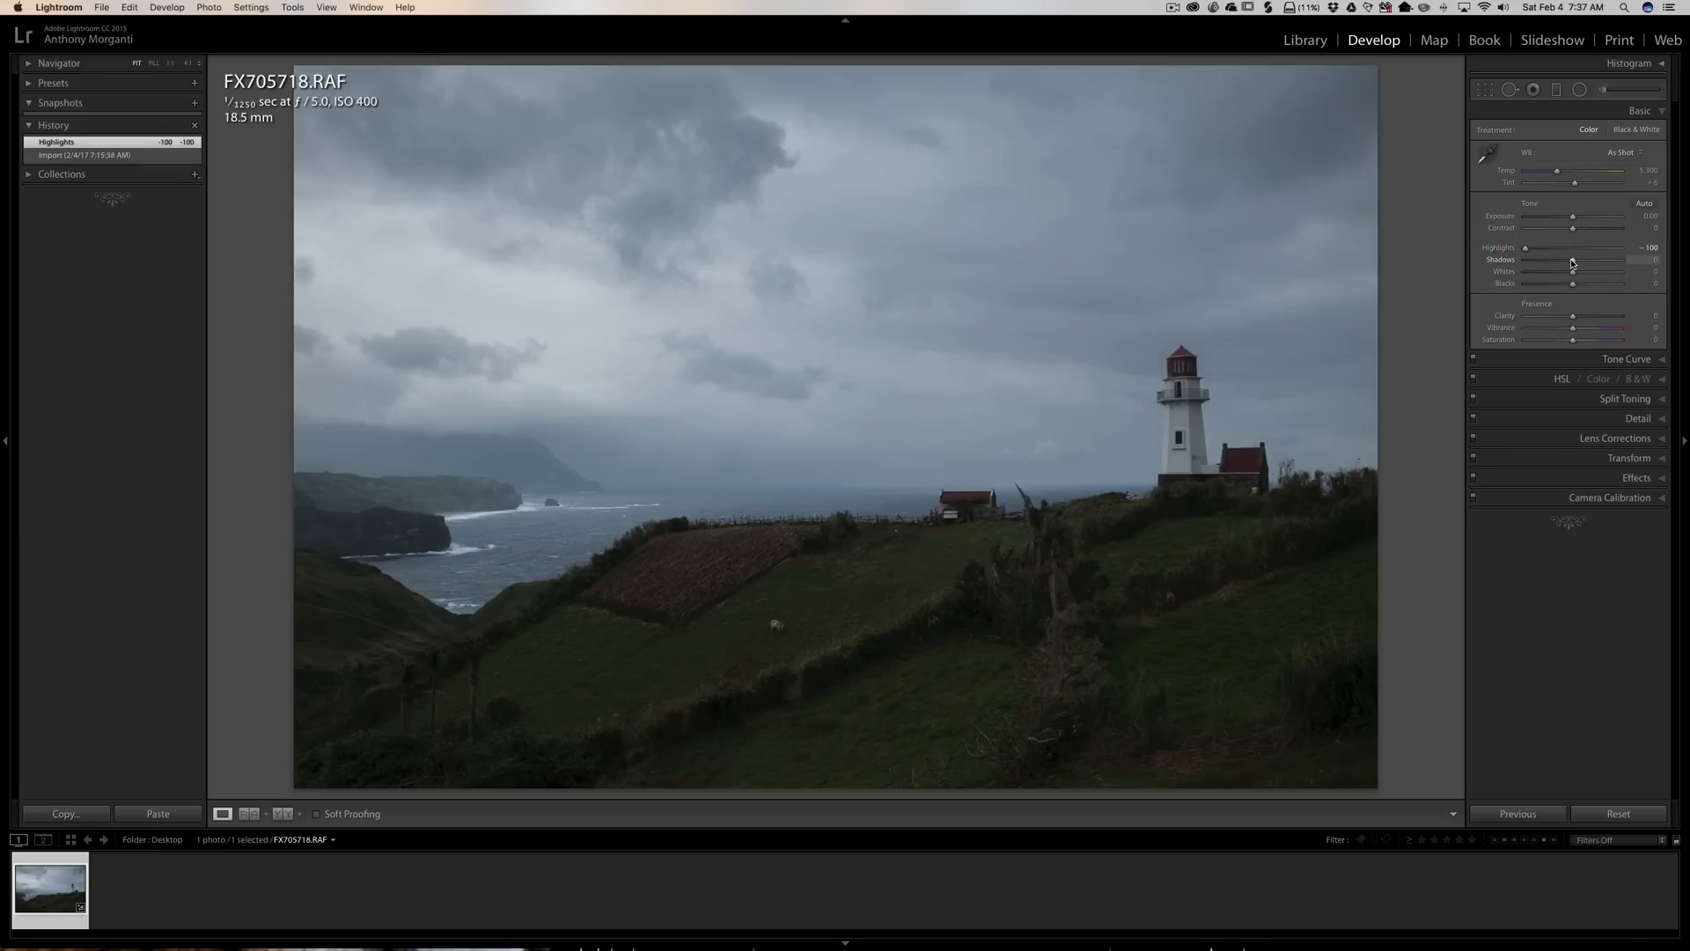
drag(1573, 262, 1645, 262)
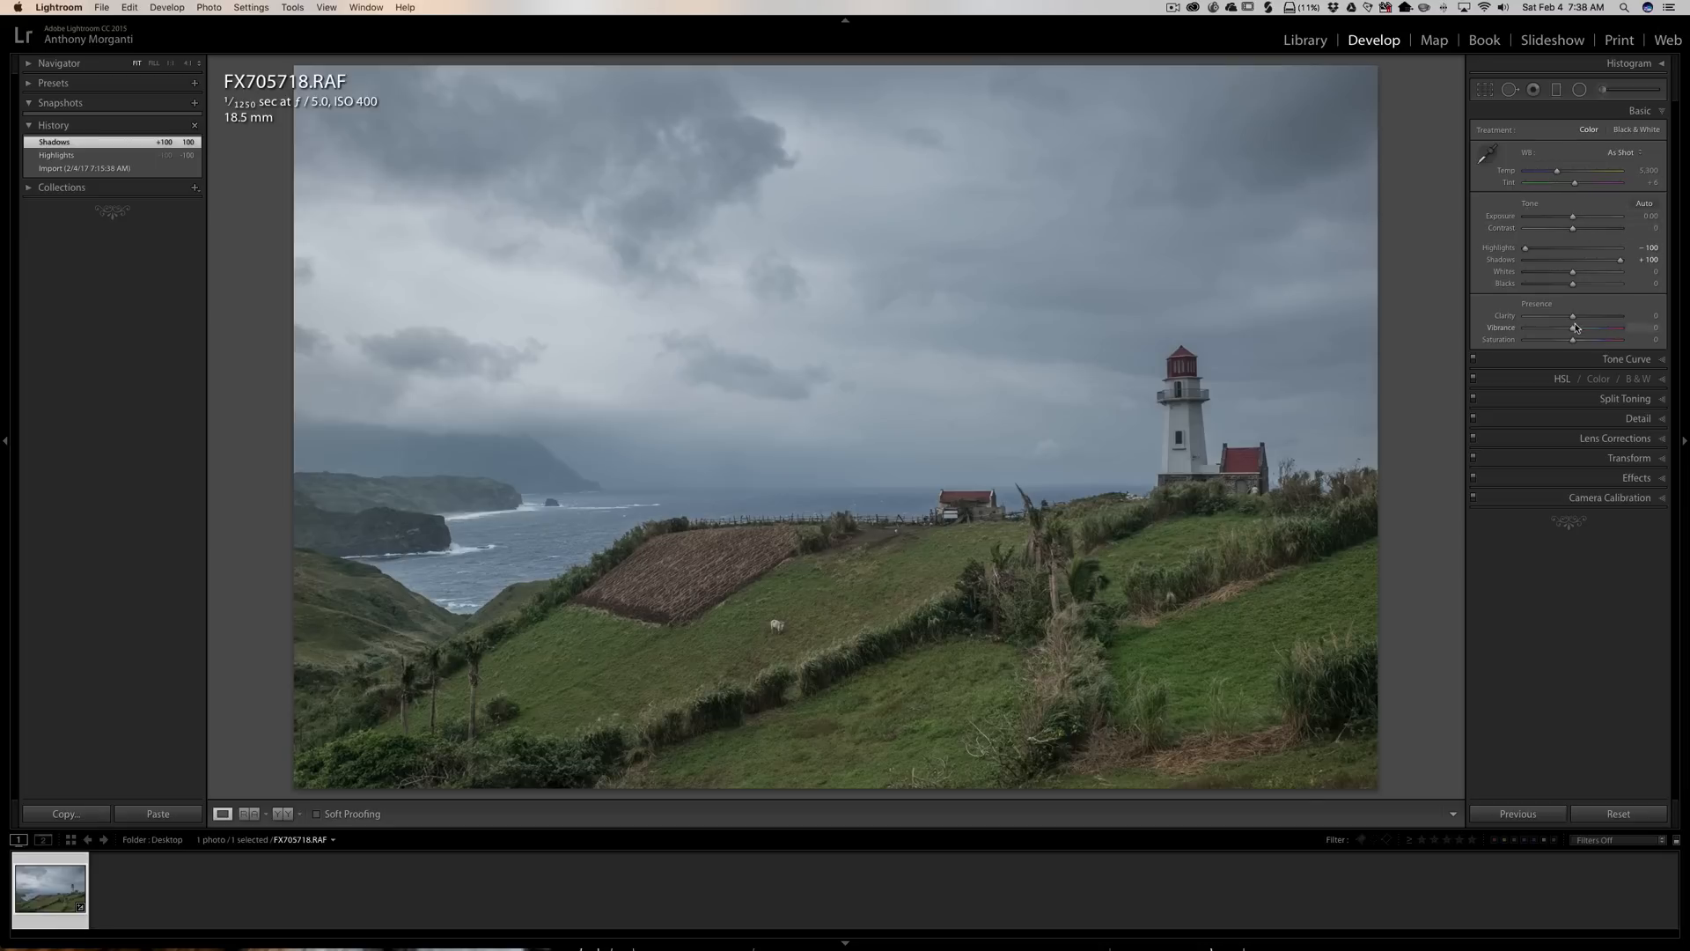
drag(1575, 328, 1576, 329)
drag(1578, 330, 1578, 344)
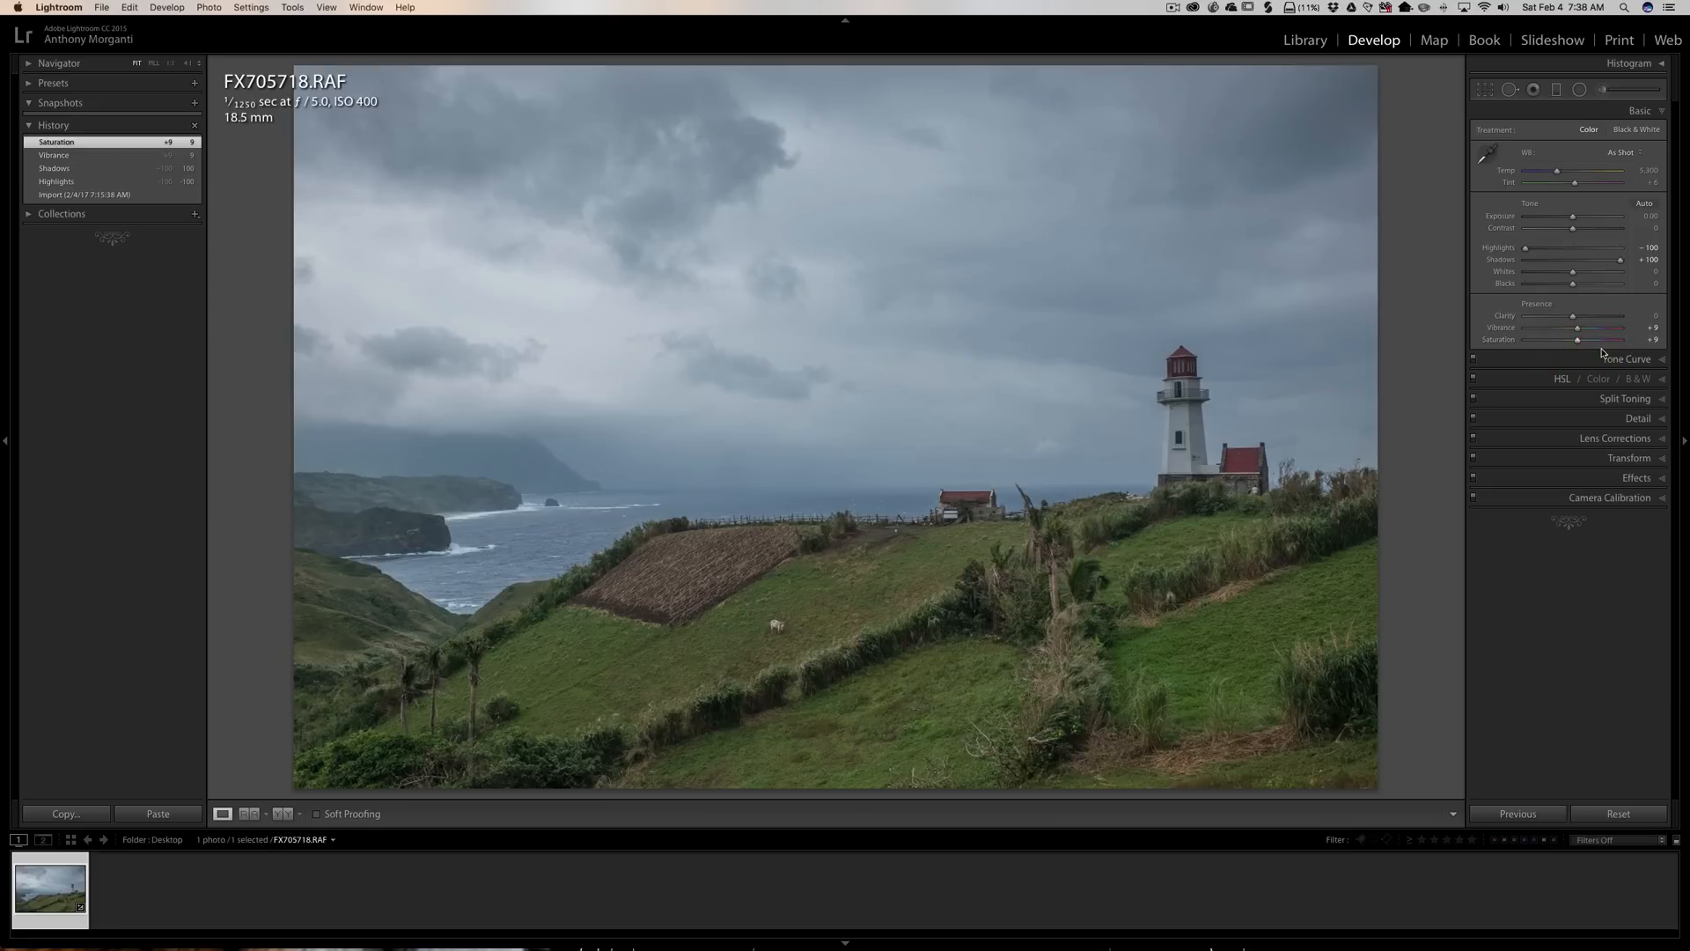
Compare the Medium Contrast and Strong Contrast point curves on the photo and apply Medium Contrast
click(1615, 360)
click(1560, 292)
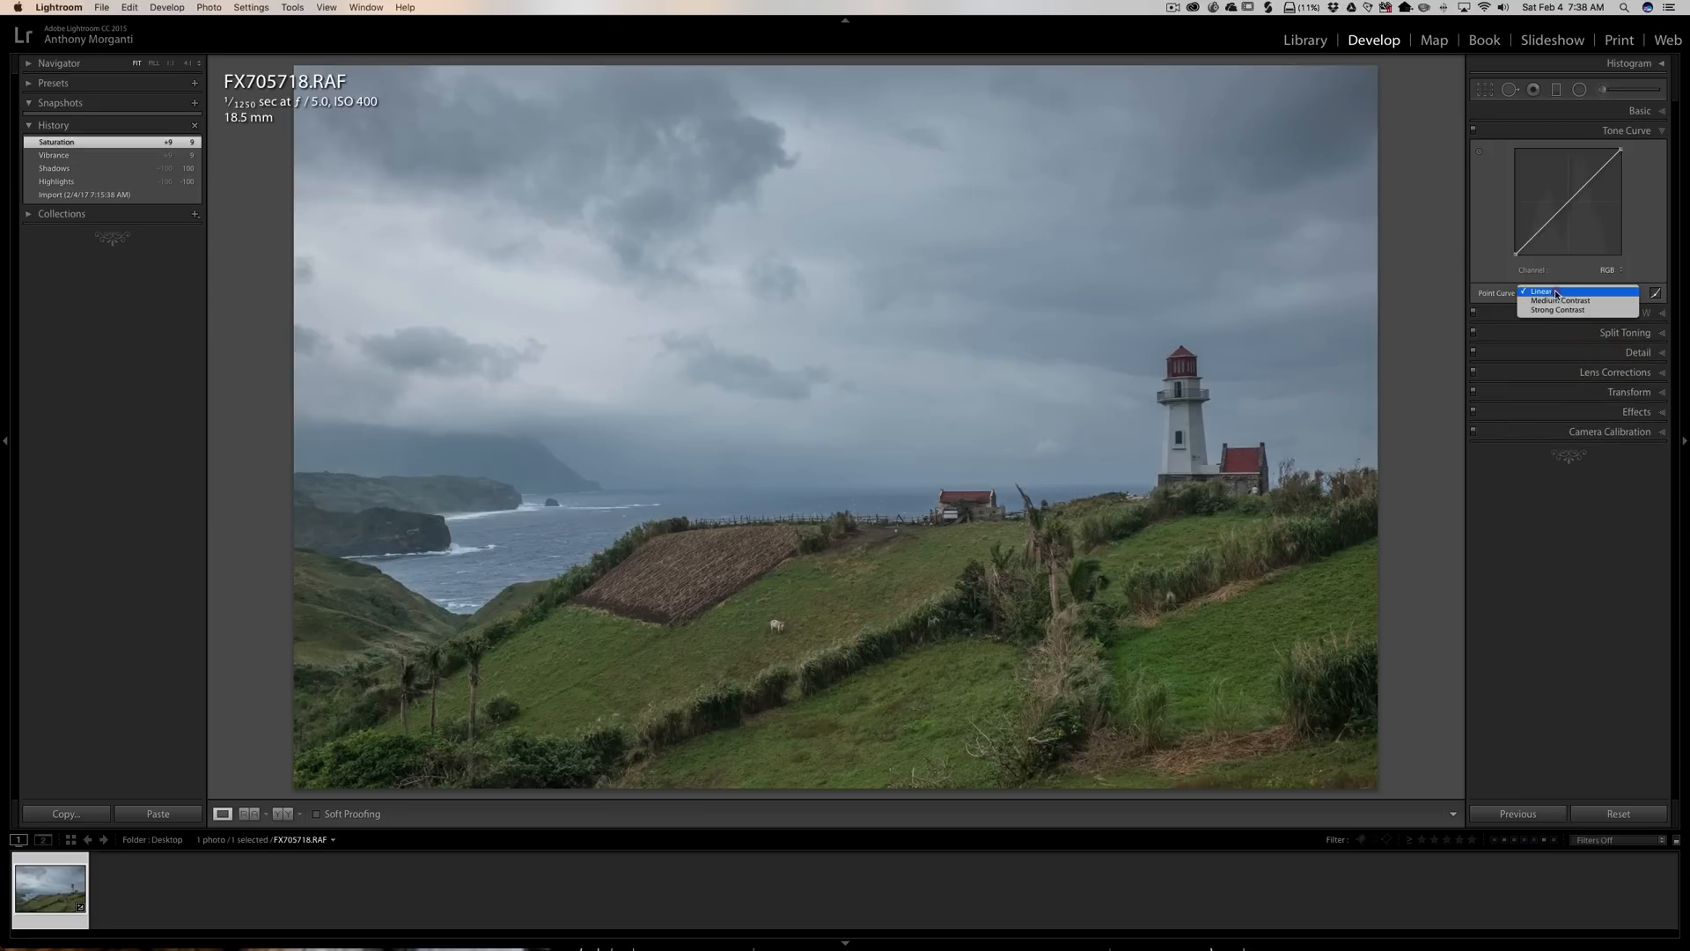
click(1554, 302)
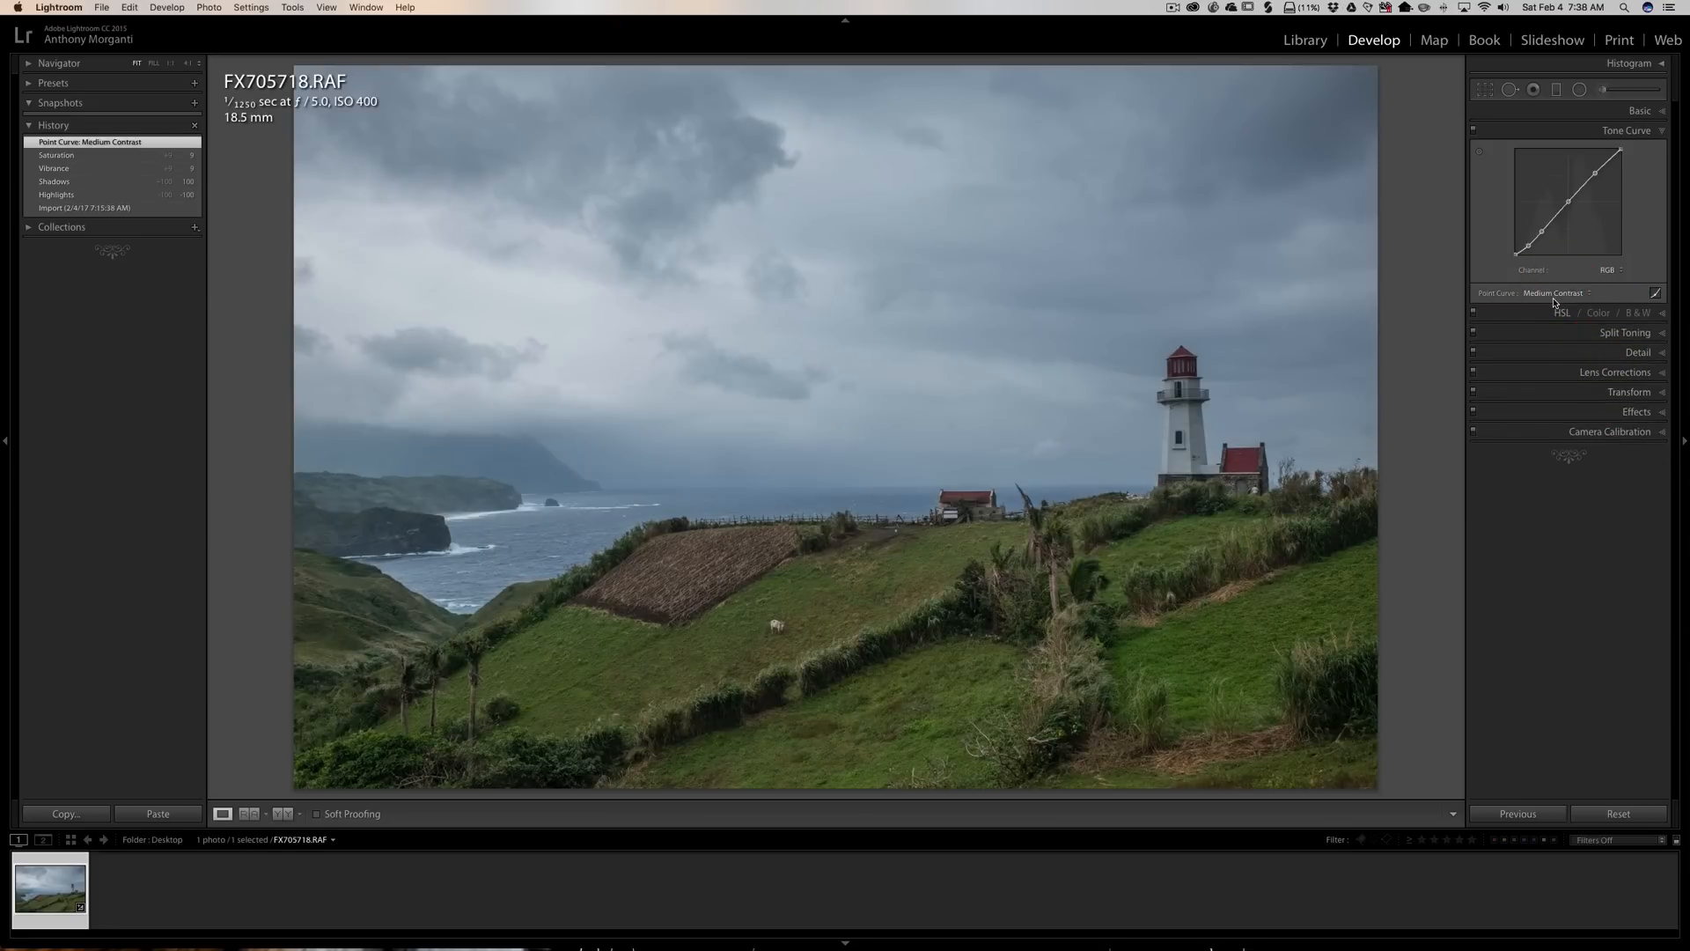
click(1552, 293)
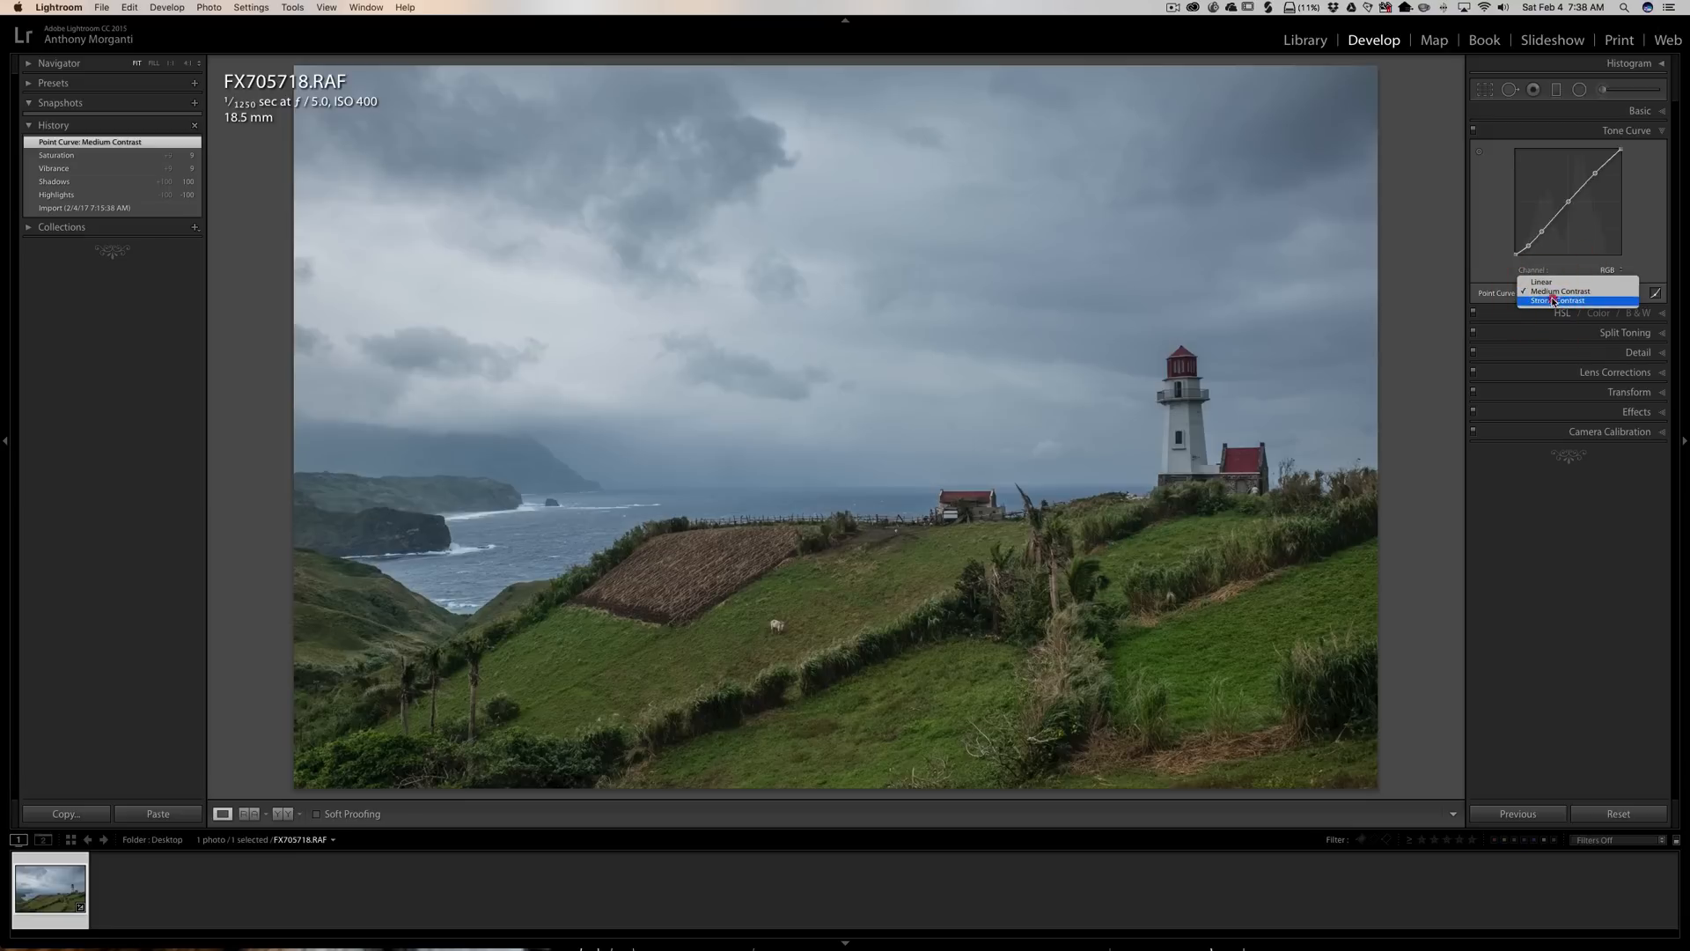
click(1553, 301)
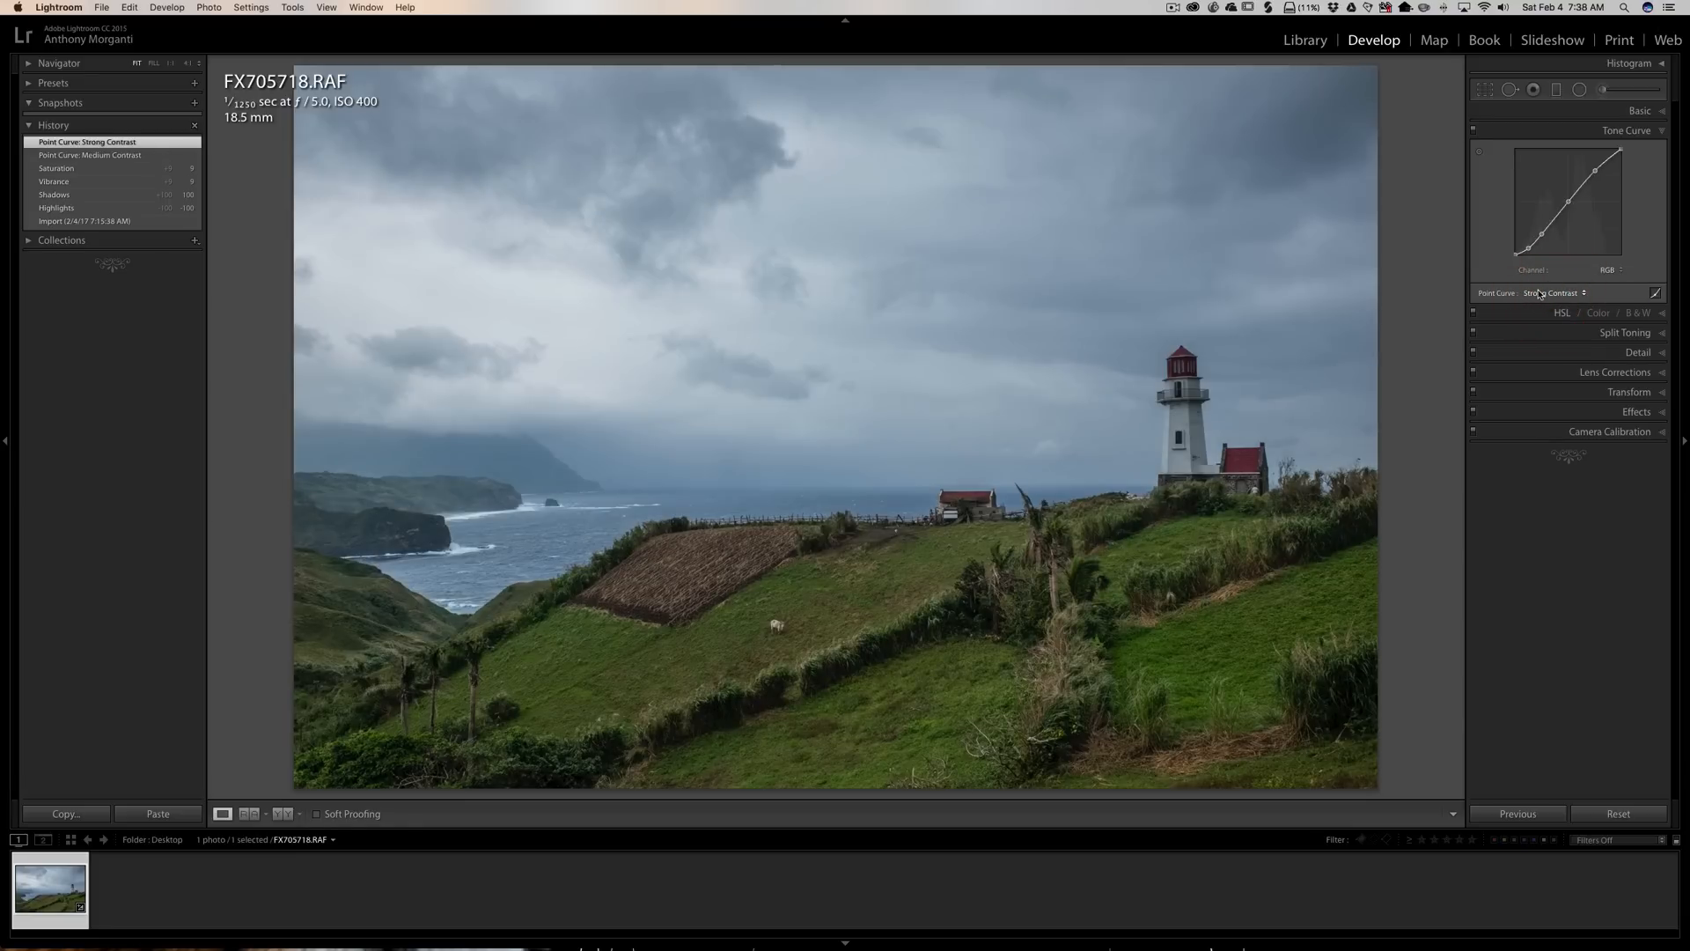
click(1542, 292)
click(1541, 283)
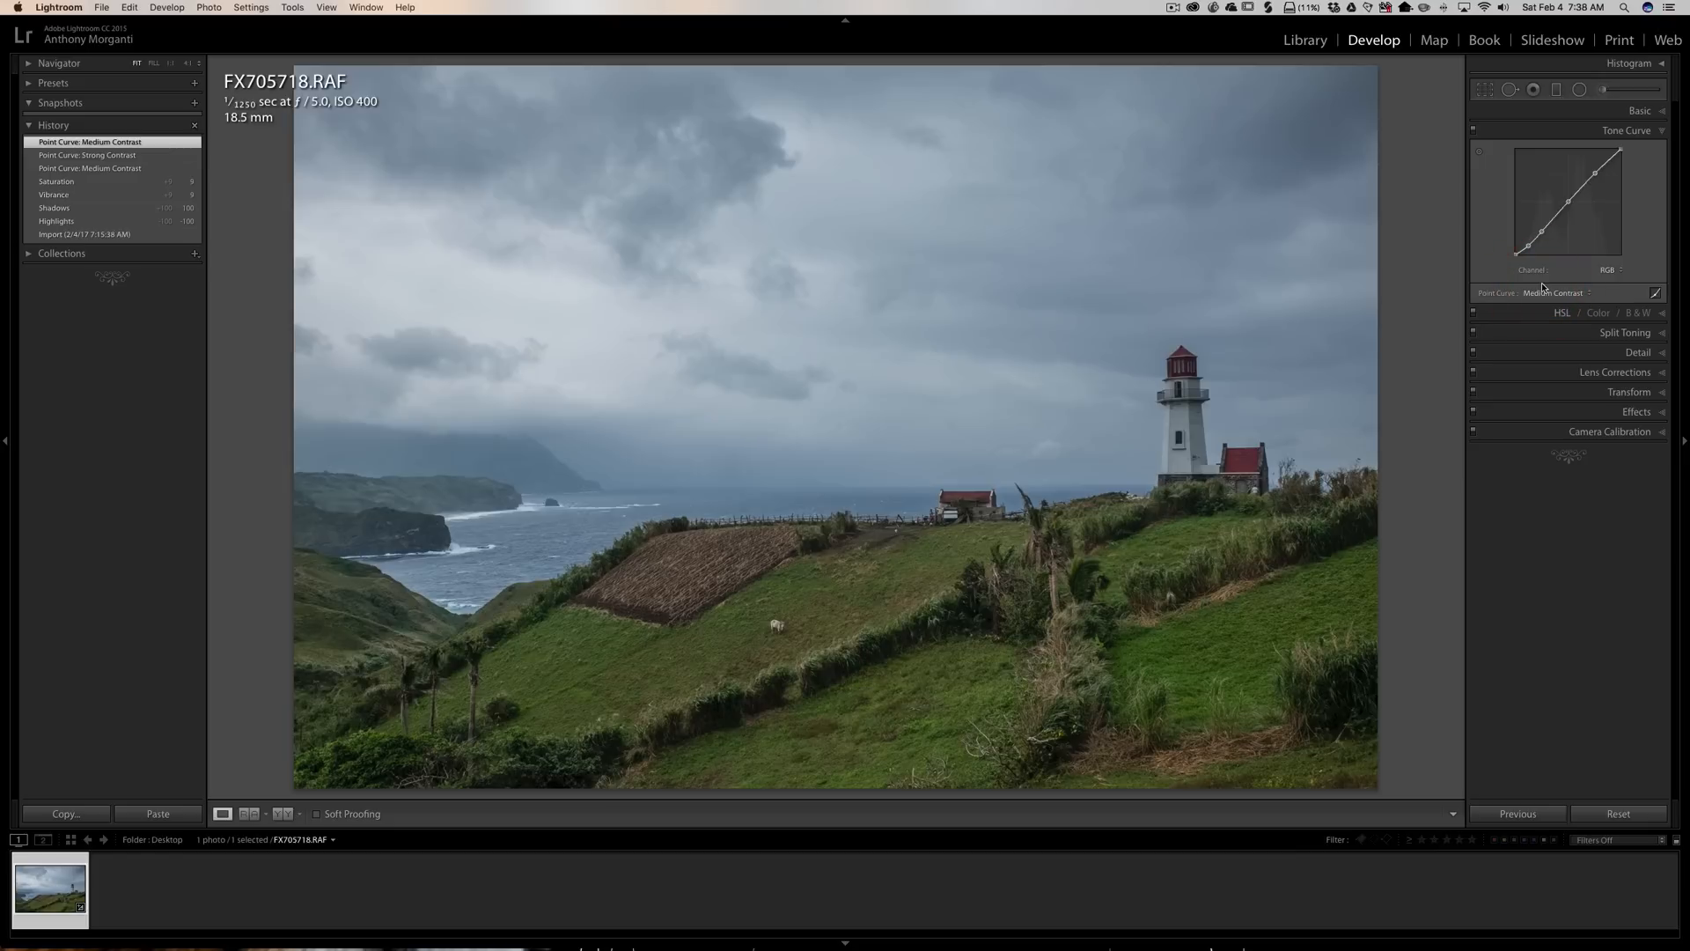
Set the Whites and Blacks automatically in the photo's basic tone adjustments
click(1639, 110)
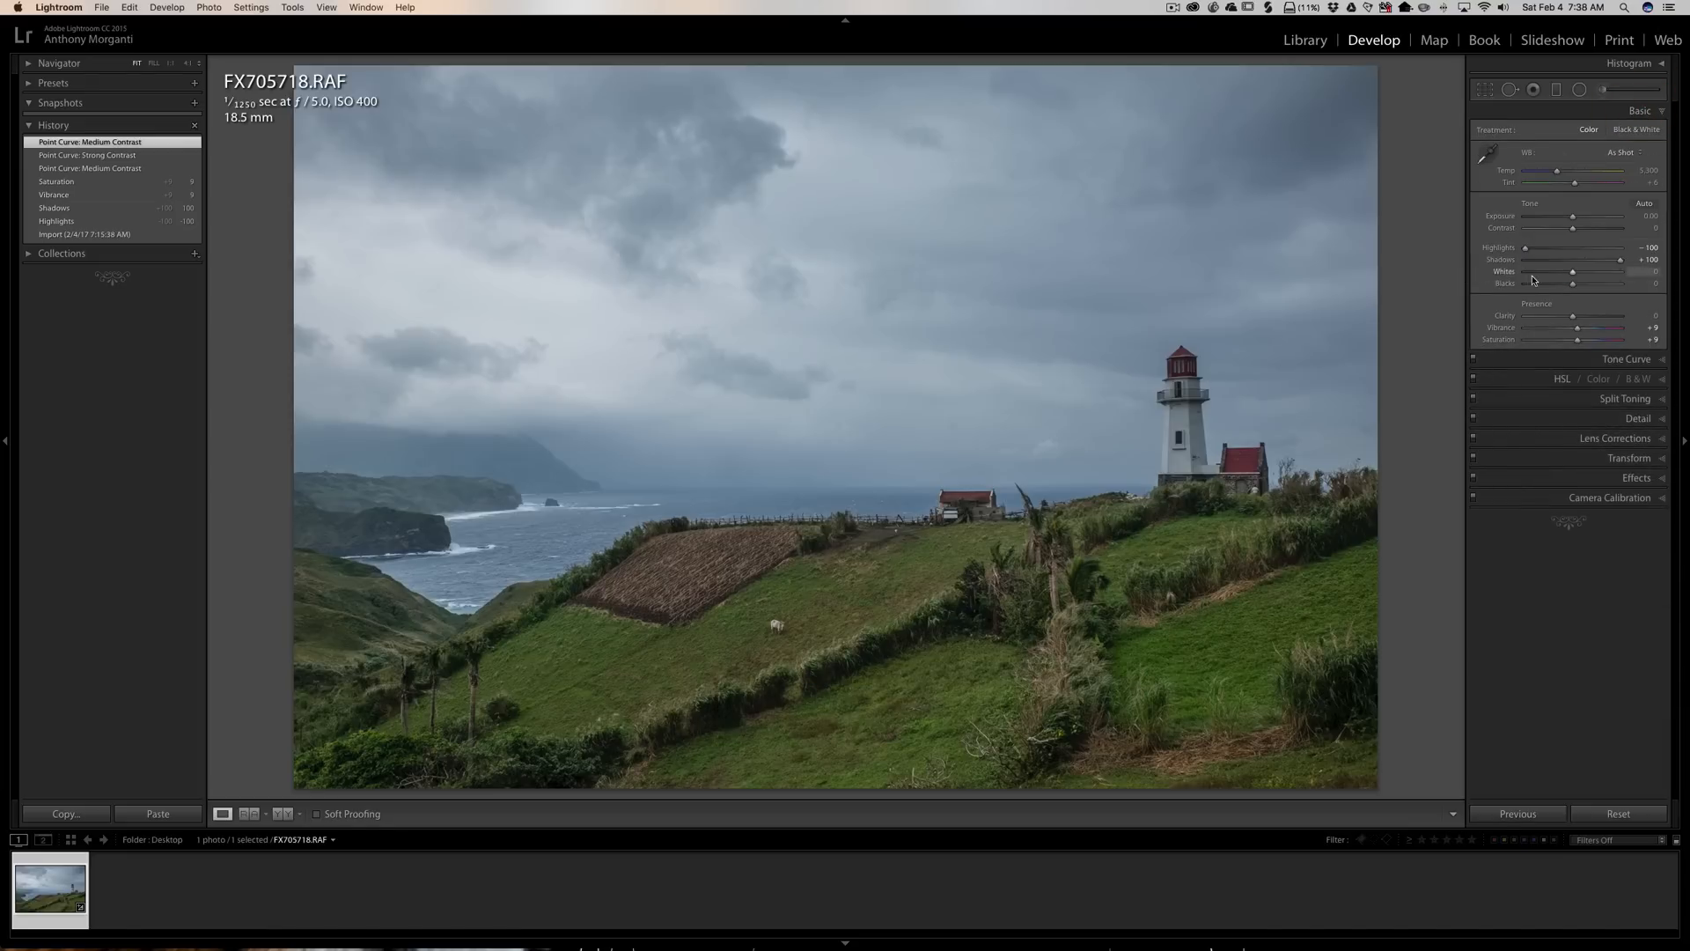
key(shift)
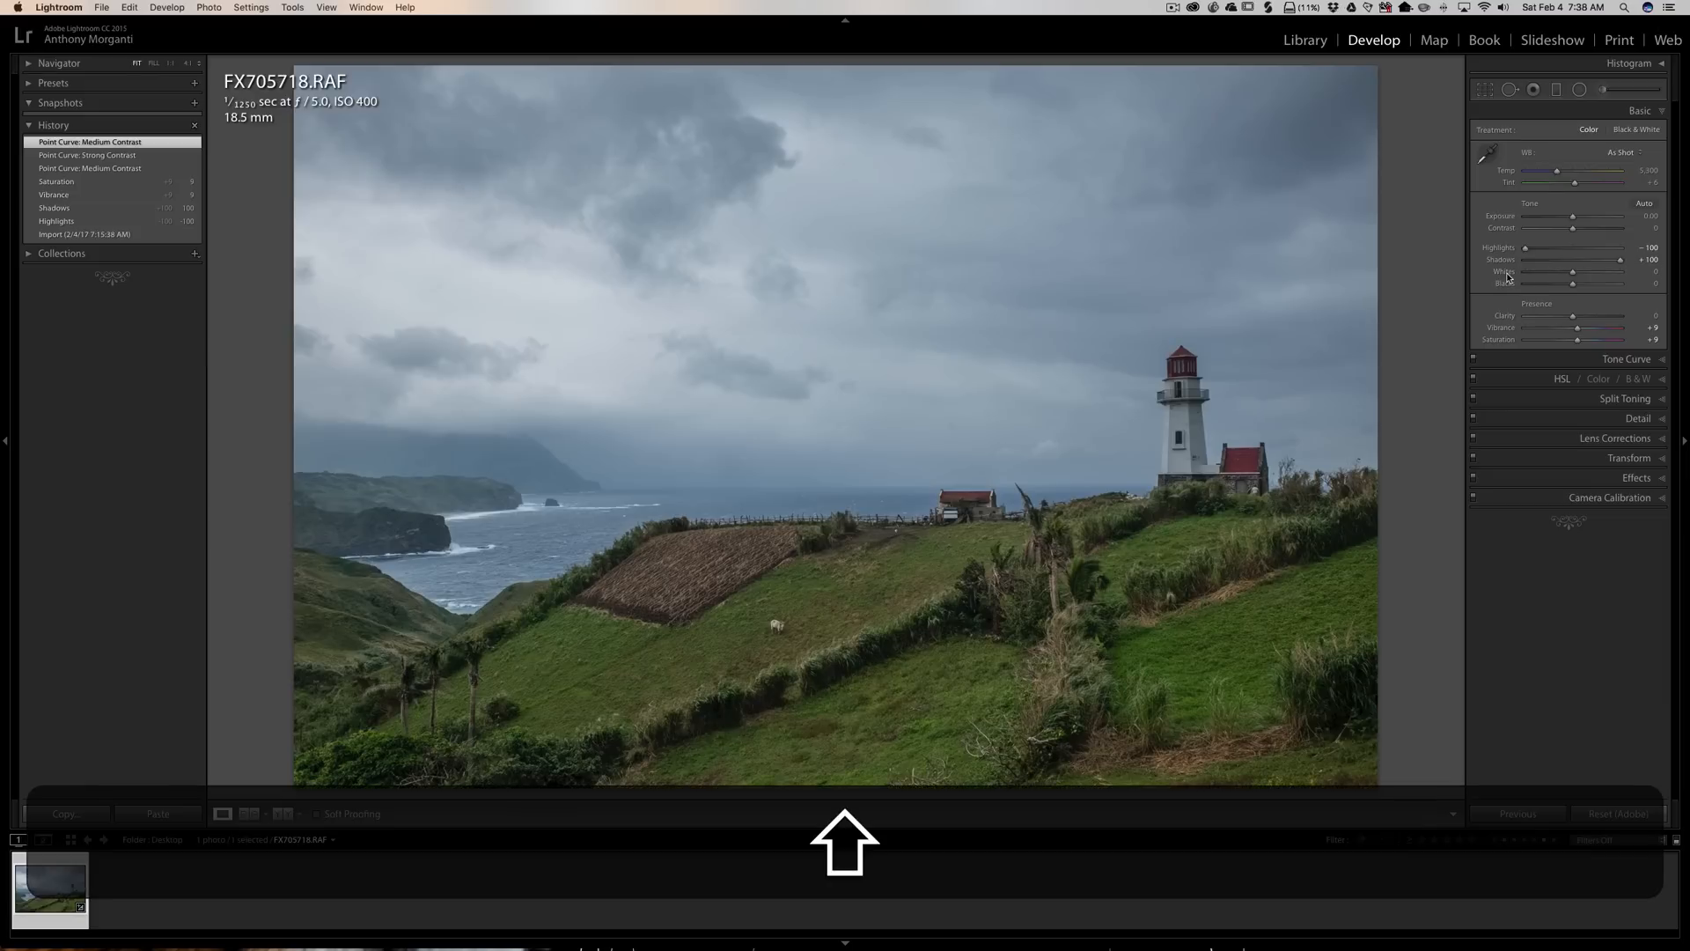
shift+double_click(1507, 272)
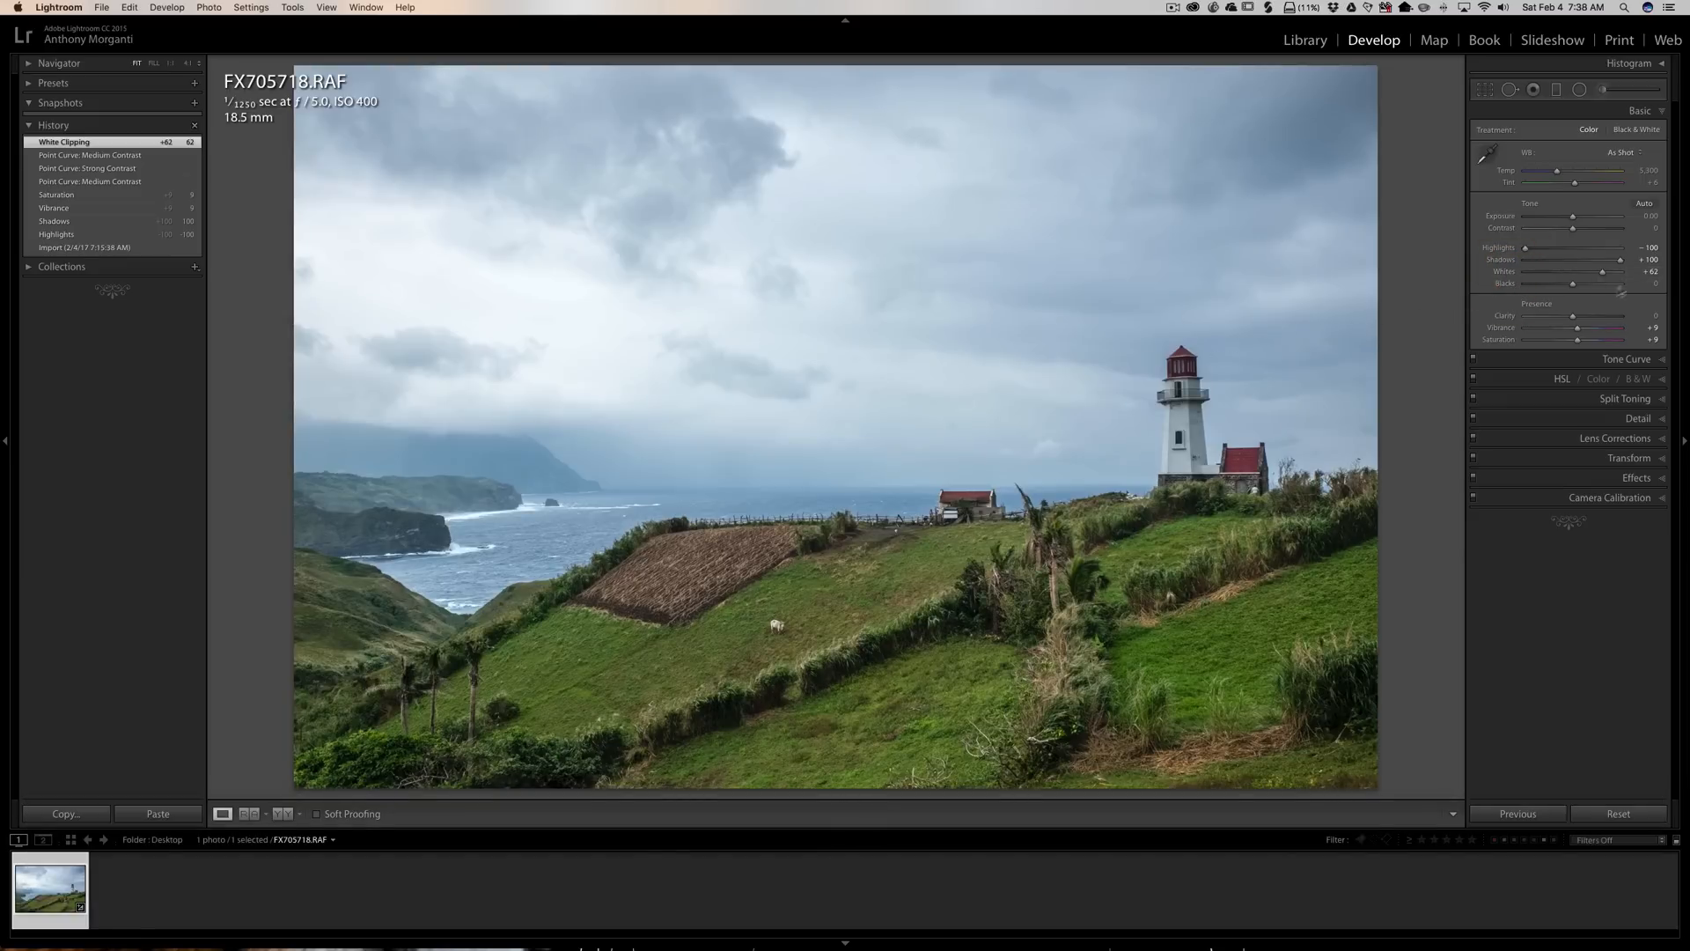
key(shift)
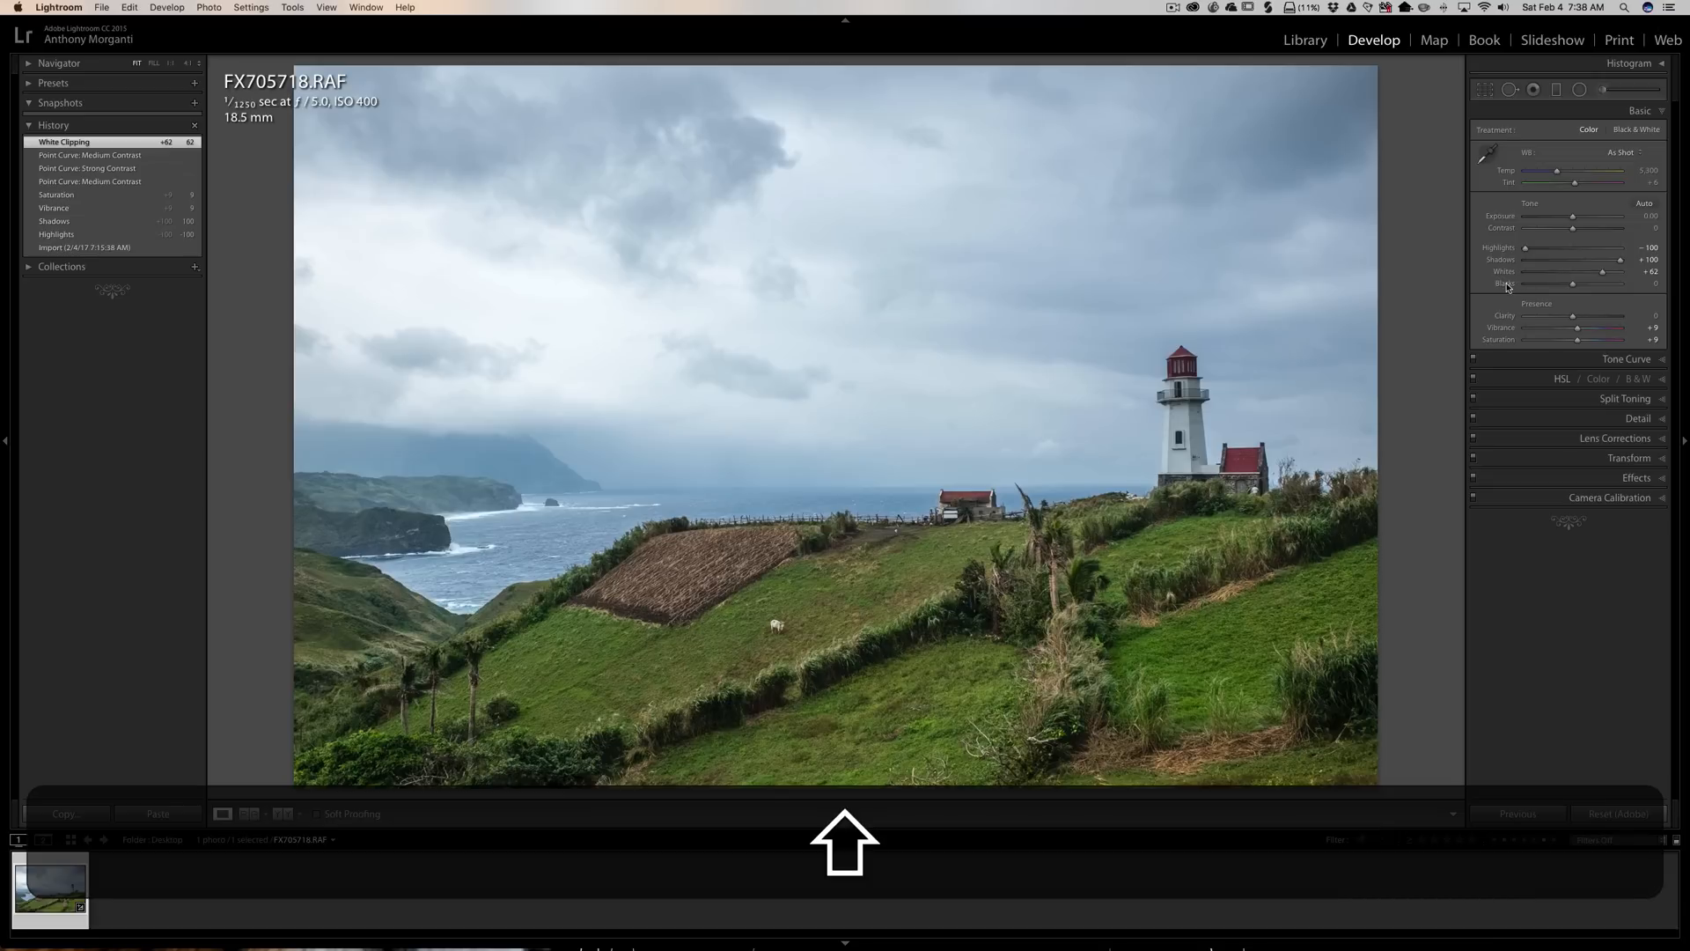
shift+double_click(1507, 286)
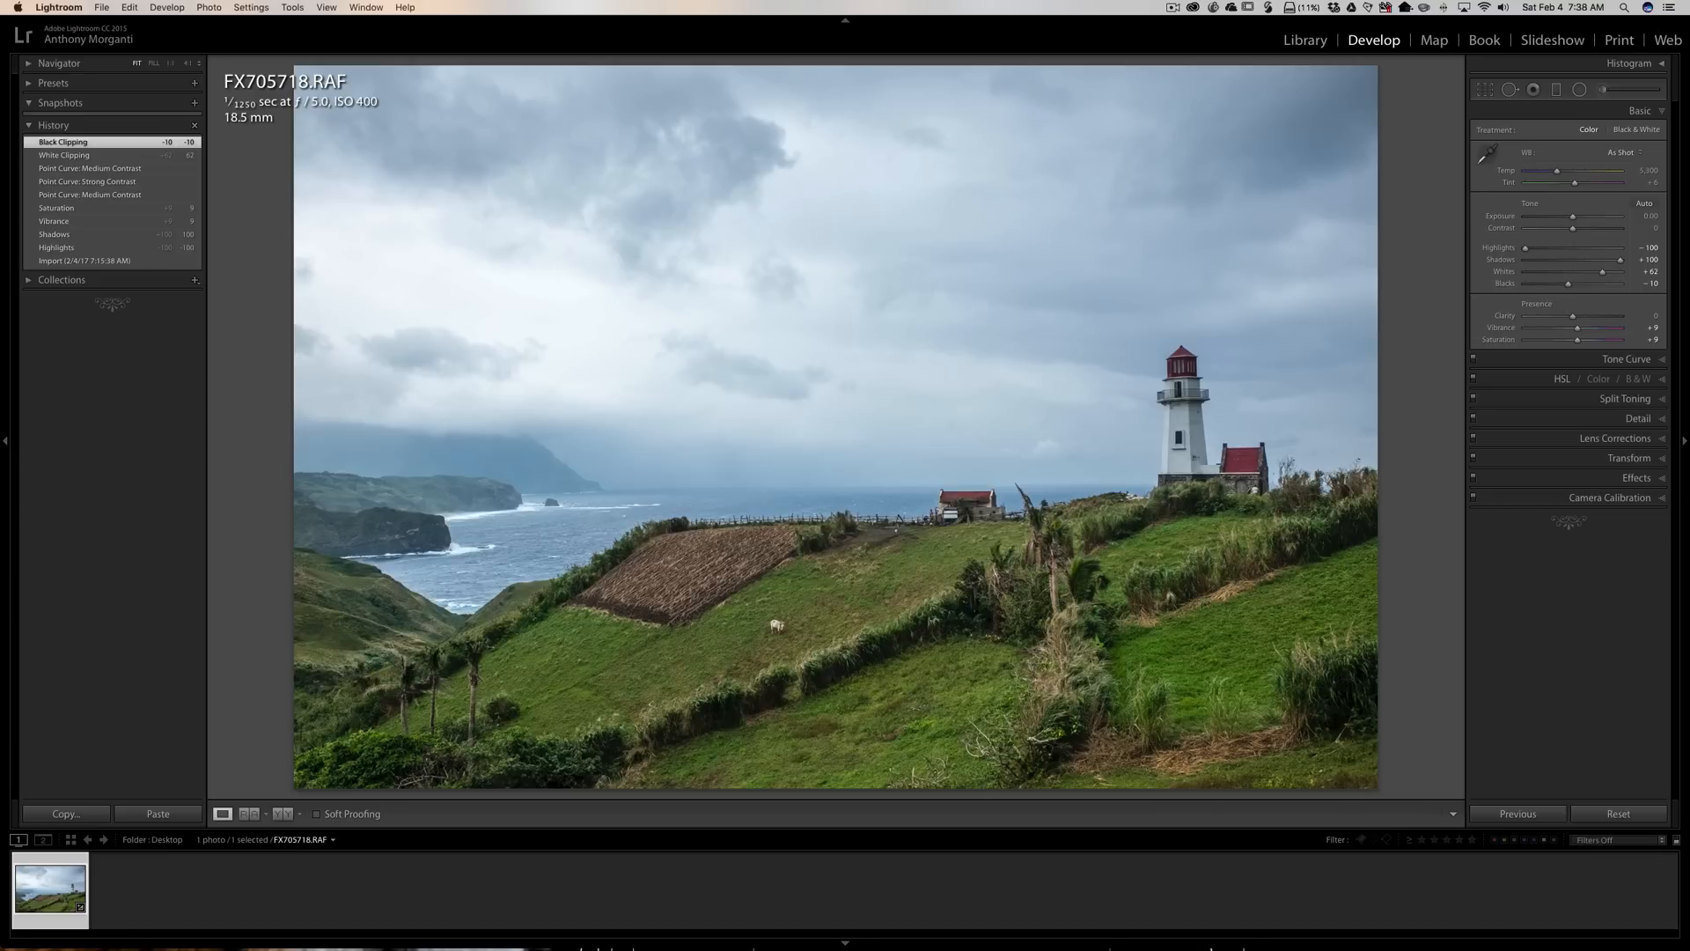
click(1639, 115)
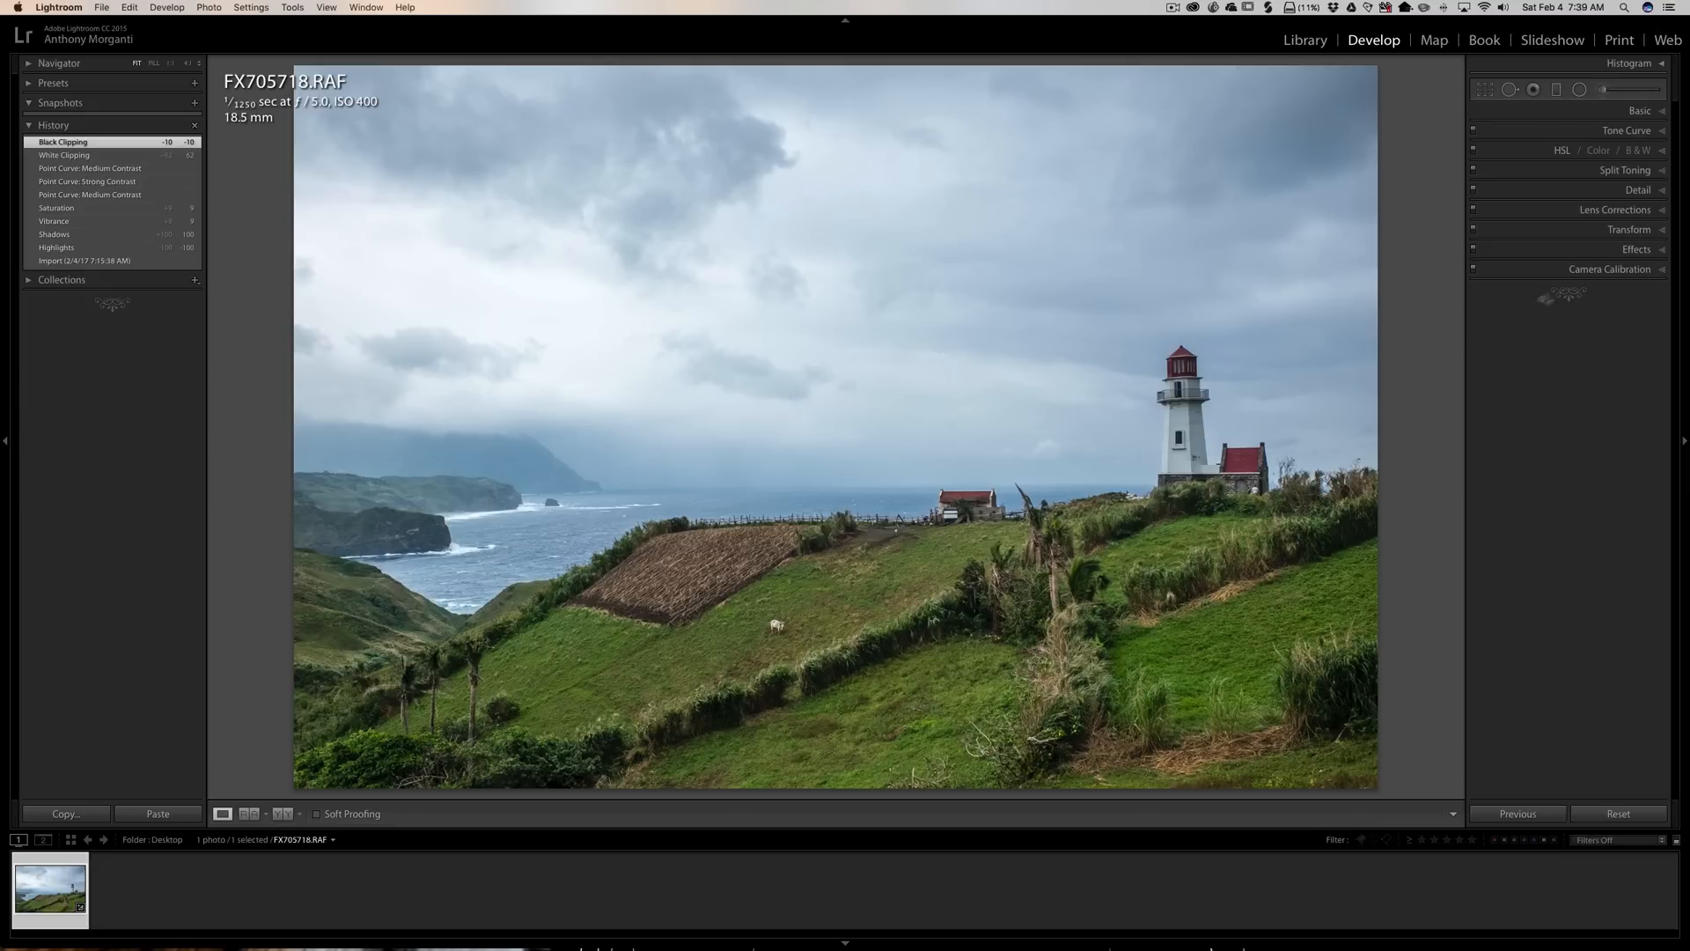
Start an adjustment brush with all effect sliders reset and its Exposure set to 0.78
click(1602, 89)
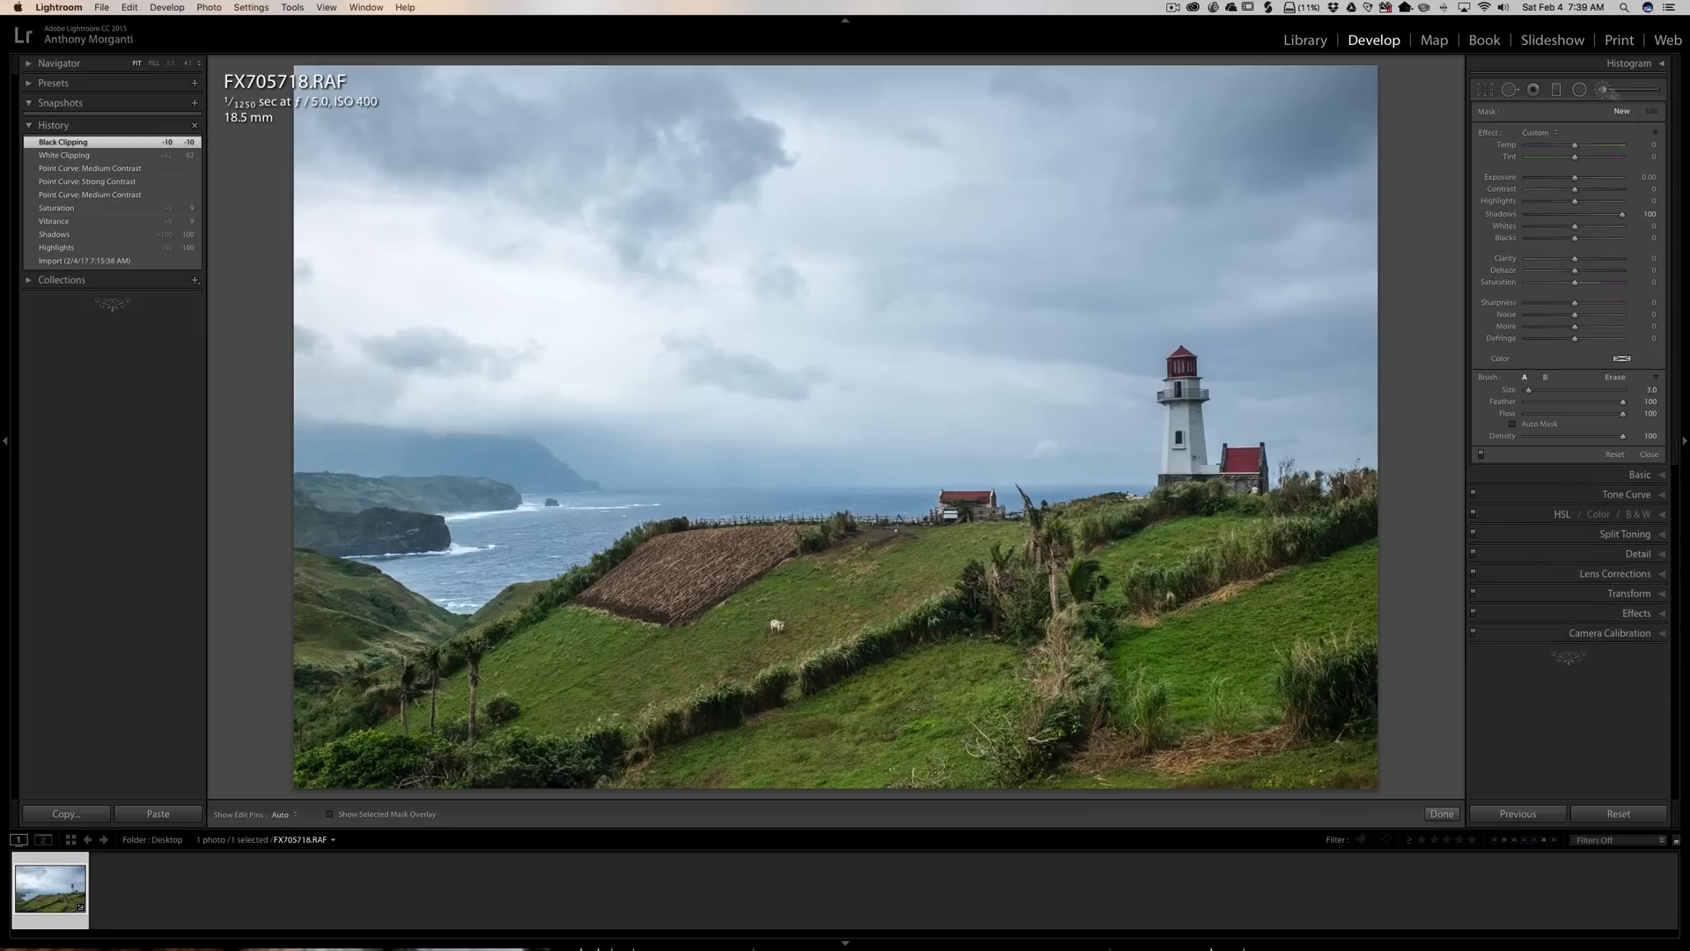
double_click(1489, 135)
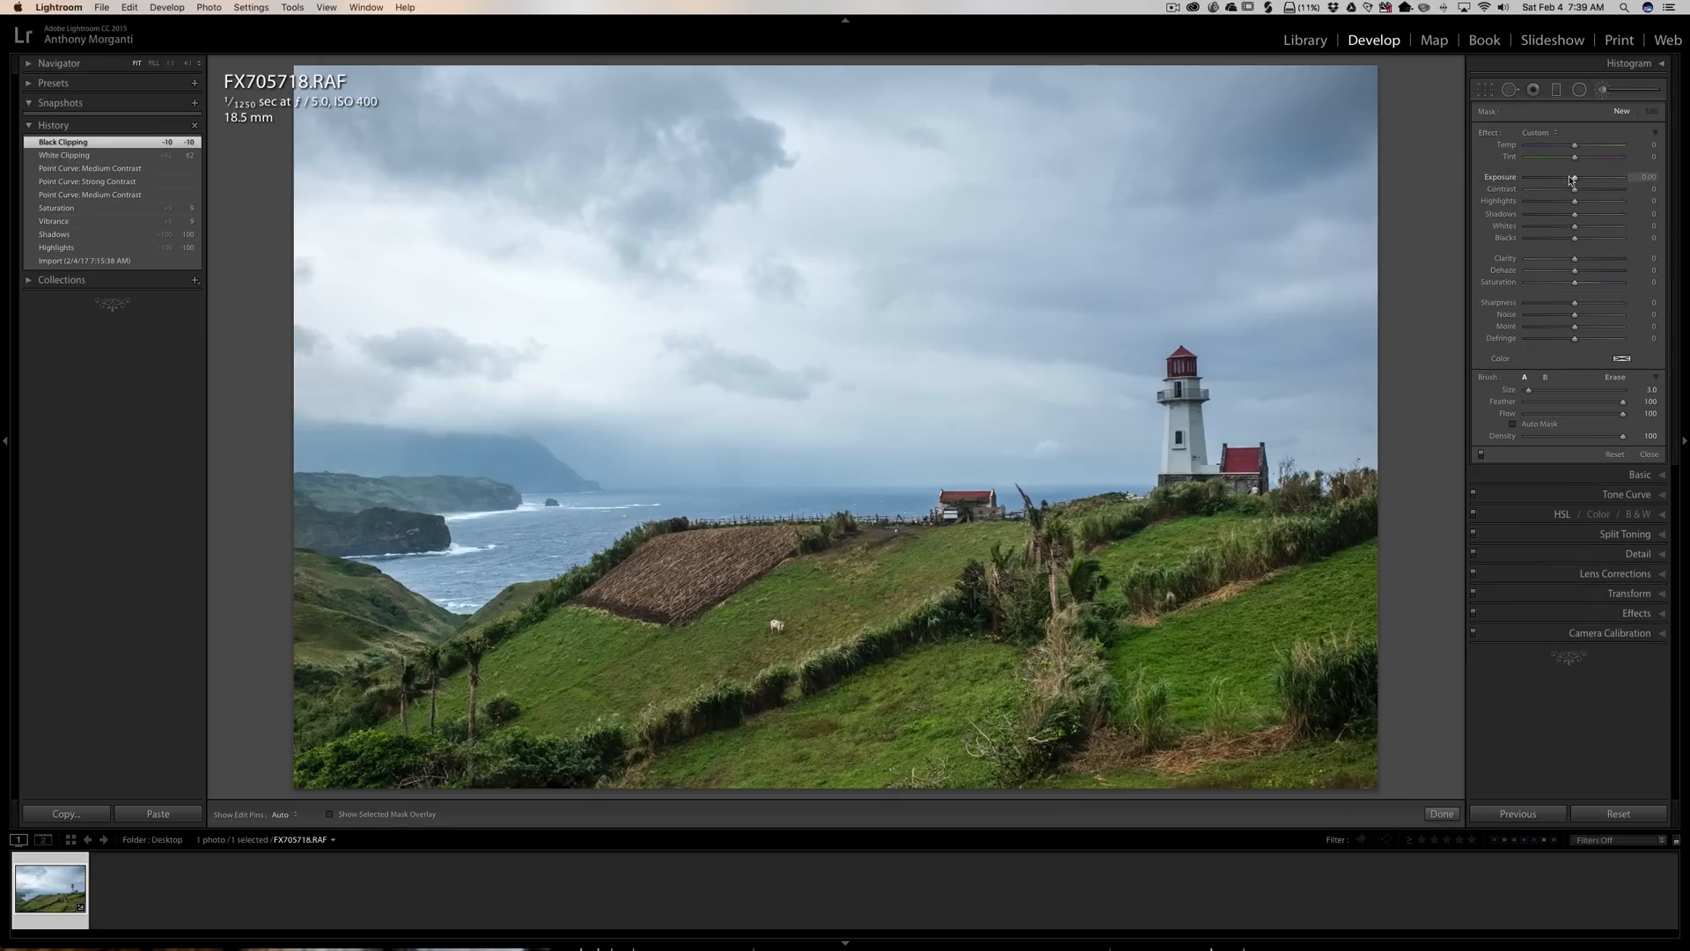
drag(1574, 178, 1581, 180)
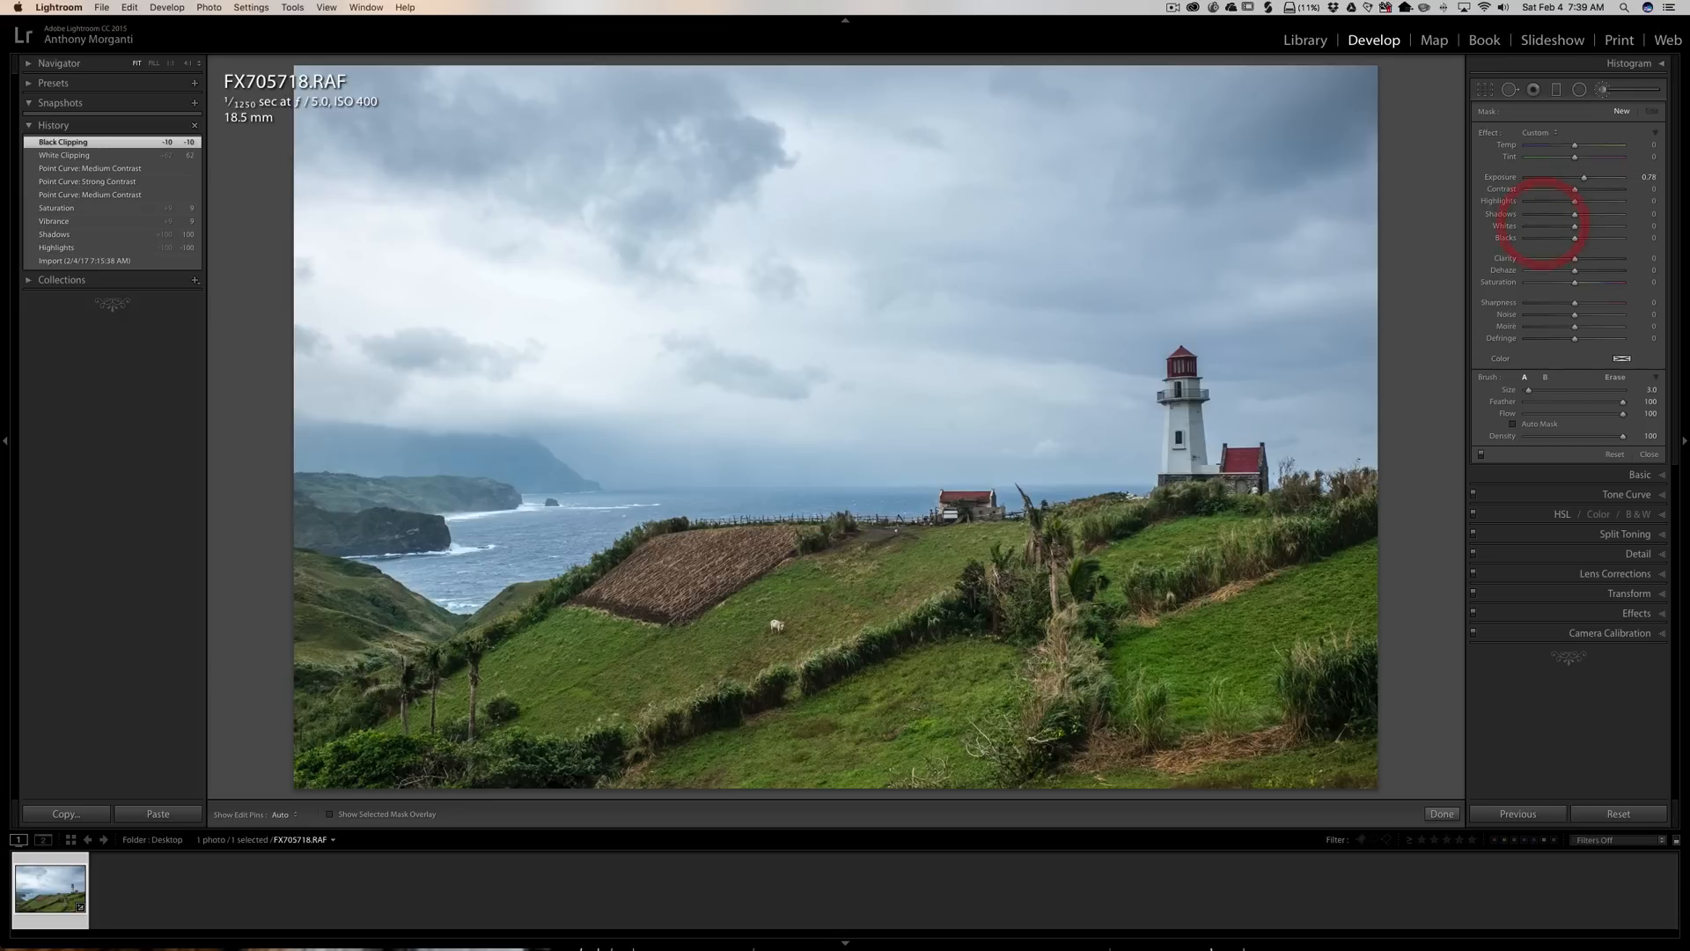
Paint the brightening brush over the tall grasses below the lighthouse, the diagonal hedge and the foreground bush
mouse_move(1338, 531)
mouse_down()
mouse_move(1365, 521)
mouse_move(1302, 548)
mouse_move(1319, 547)
mouse_up()
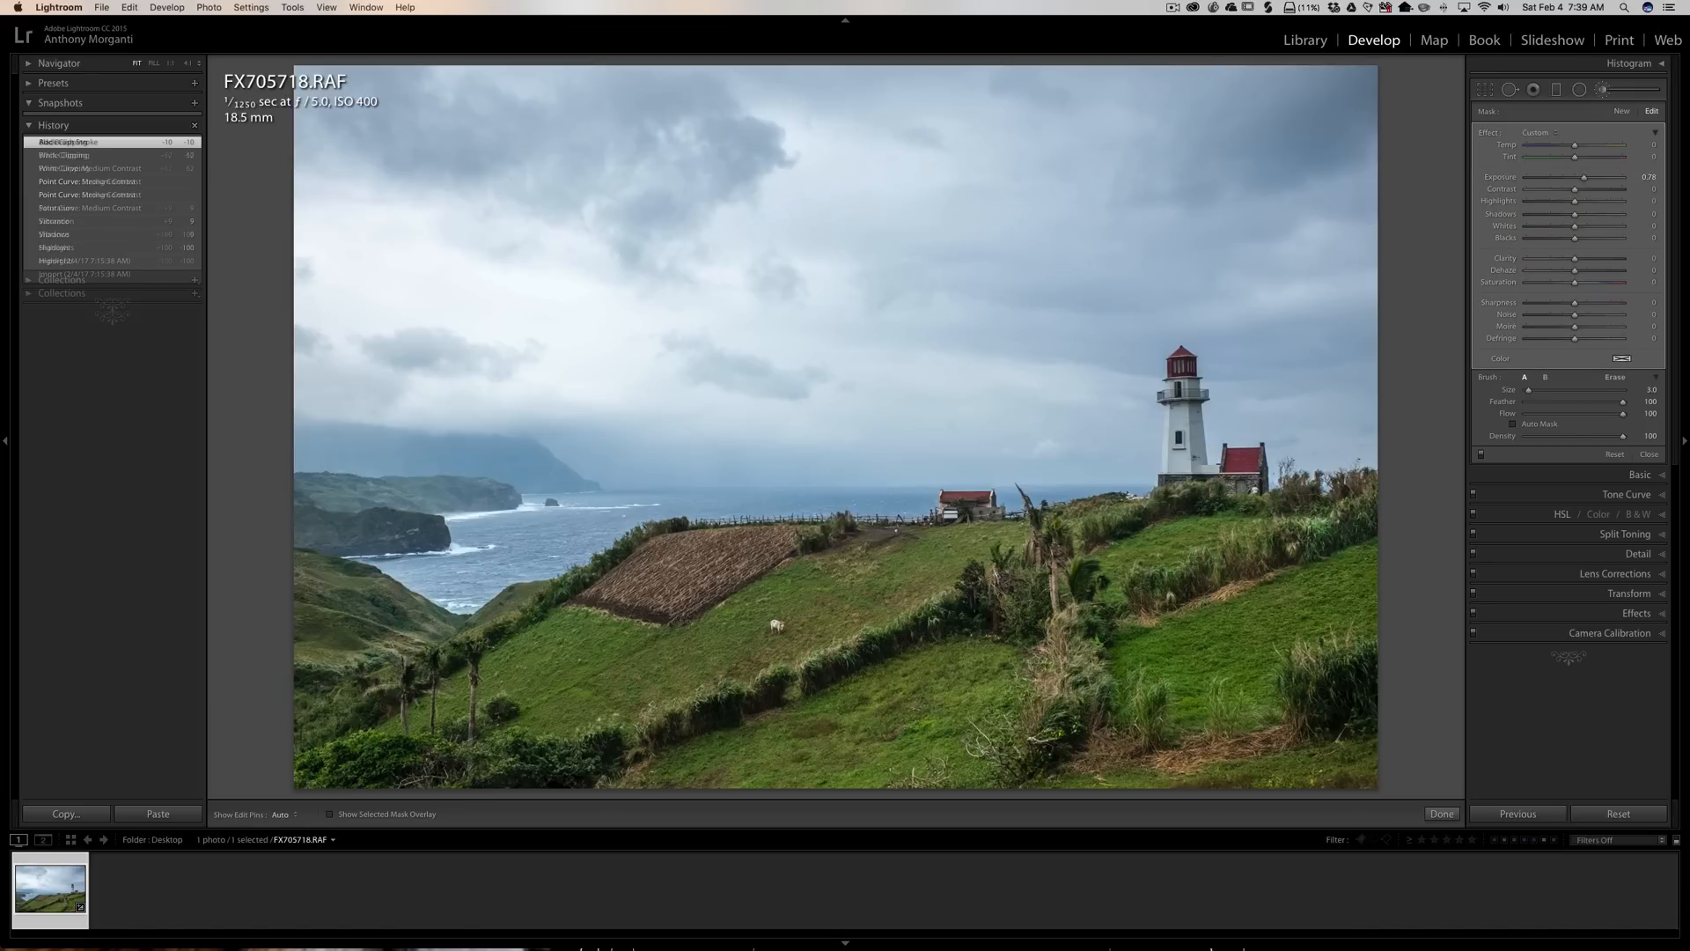
mouse_move(1374, 671)
mouse_down()
mouse_move(1348, 717)
mouse_move(1321, 705)
mouse_move(1358, 667)
mouse_up()
drag(944, 614, 894, 636)
mouse_move(895, 637)
mouse_down()
mouse_move(917, 629)
mouse_move(744, 698)
mouse_up()
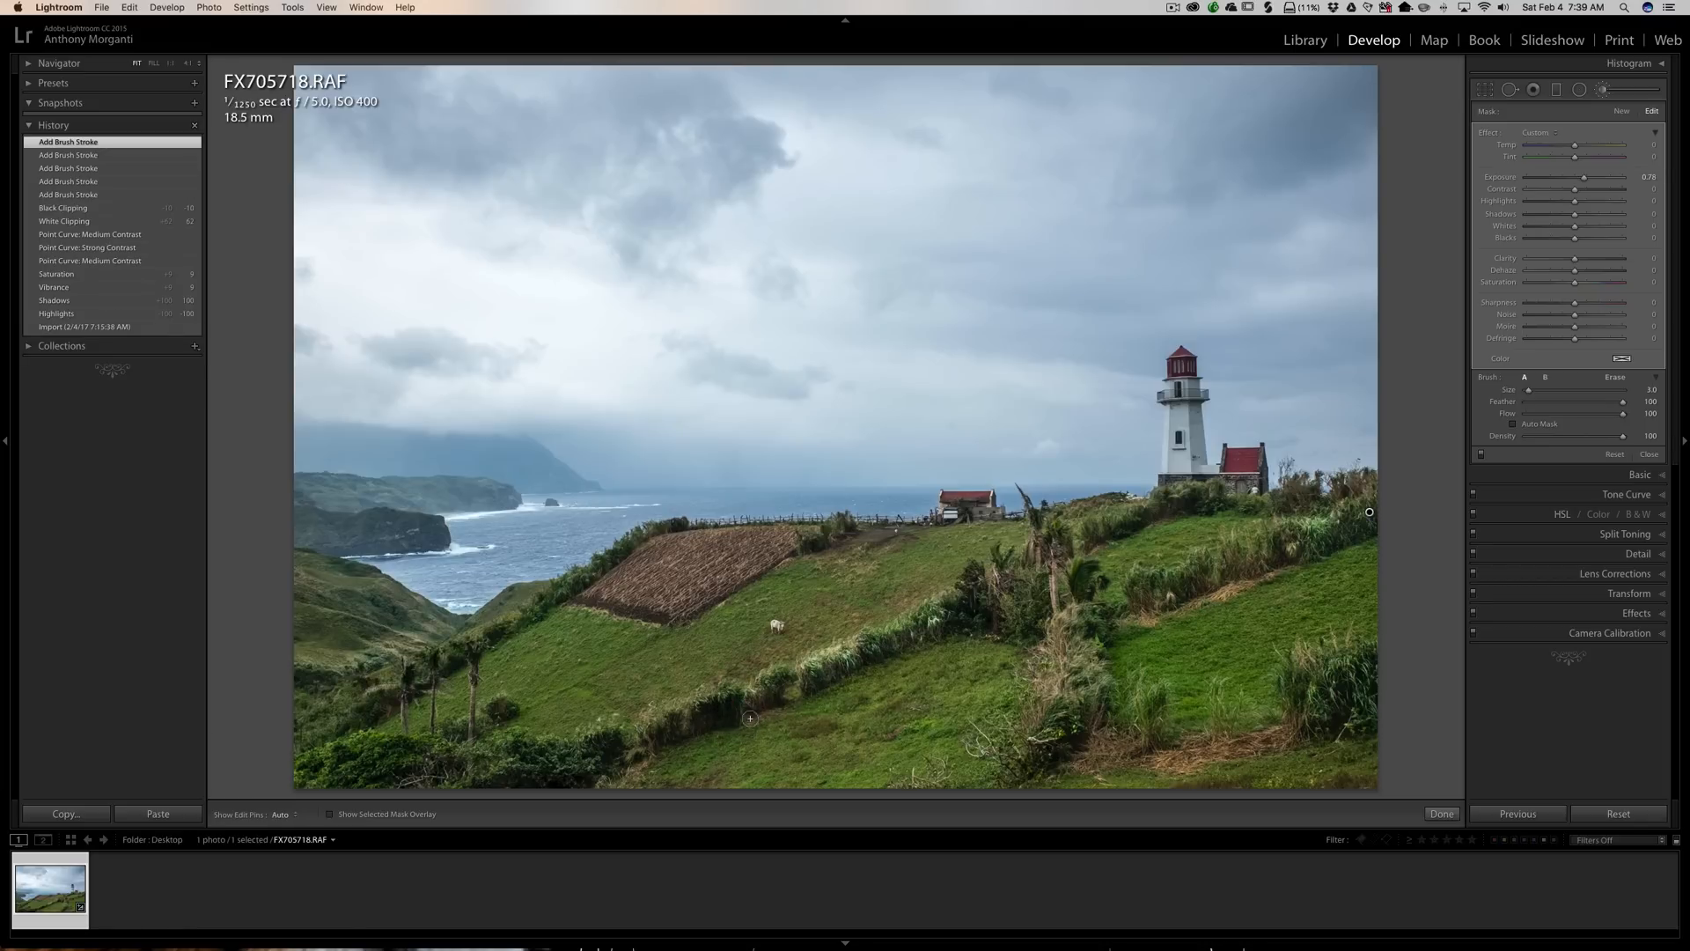
key(h)
mouse_move(718, 706)
mouse_down()
mouse_move(670, 716)
mouse_move(725, 708)
mouse_move(666, 738)
mouse_move(696, 717)
mouse_up()
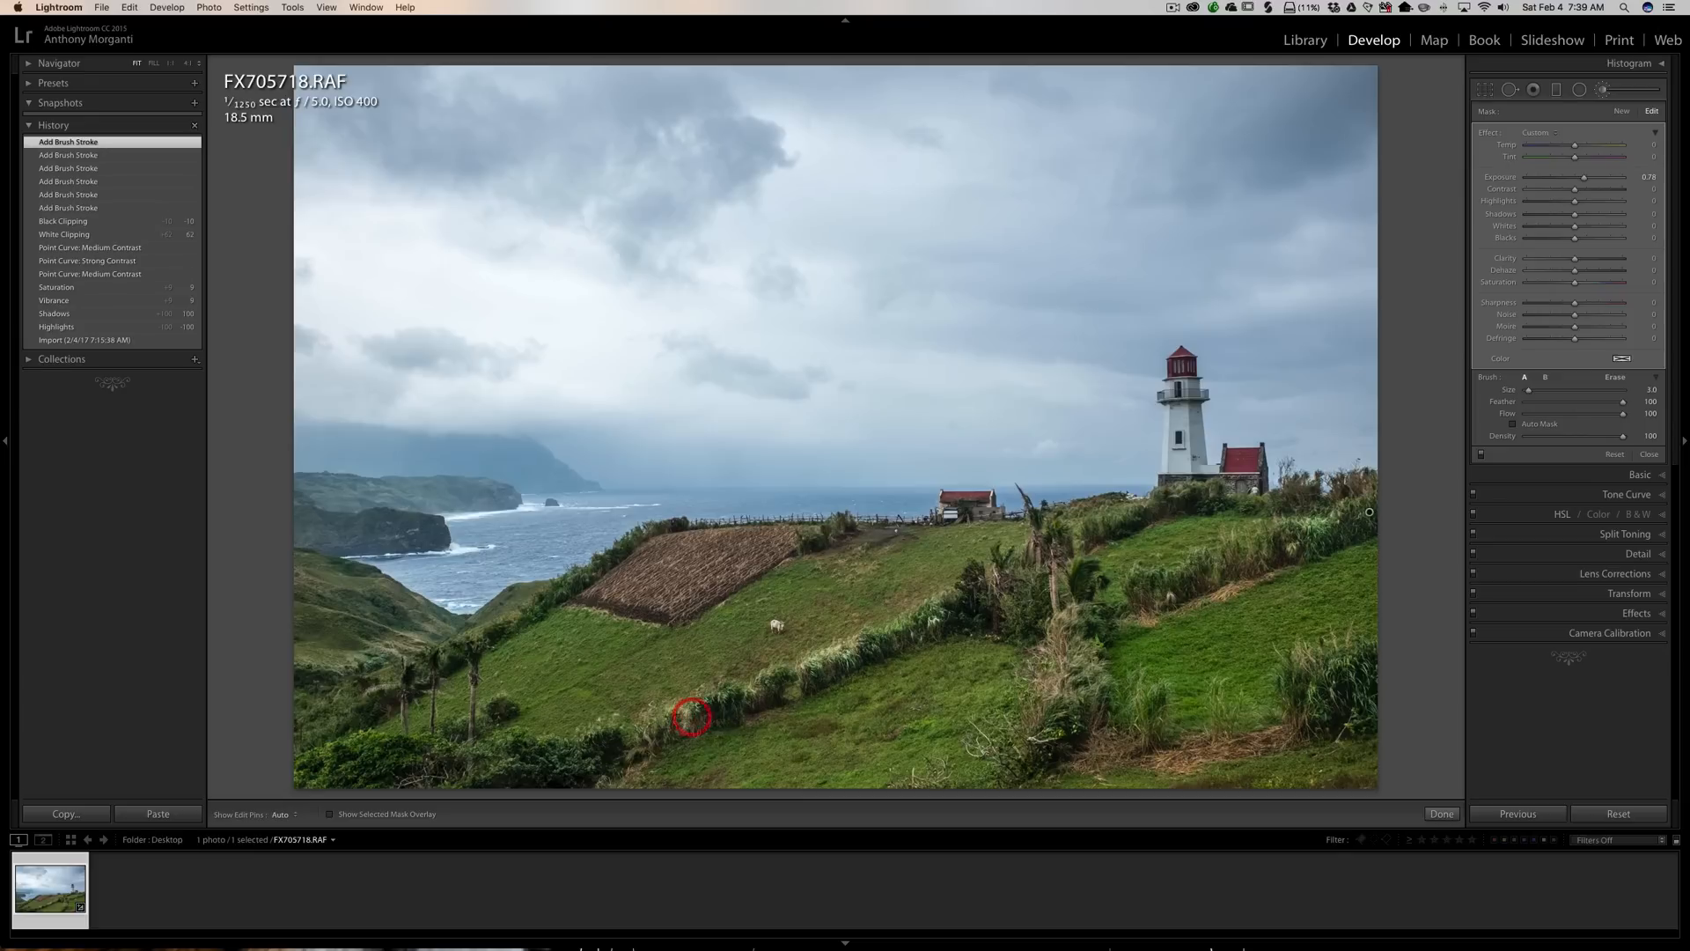
mouse_move(1043, 735)
mouse_down()
mouse_move(1069, 722)
mouse_move(1048, 709)
mouse_move(1026, 726)
mouse_move(1056, 739)
mouse_move(1004, 722)
mouse_up()
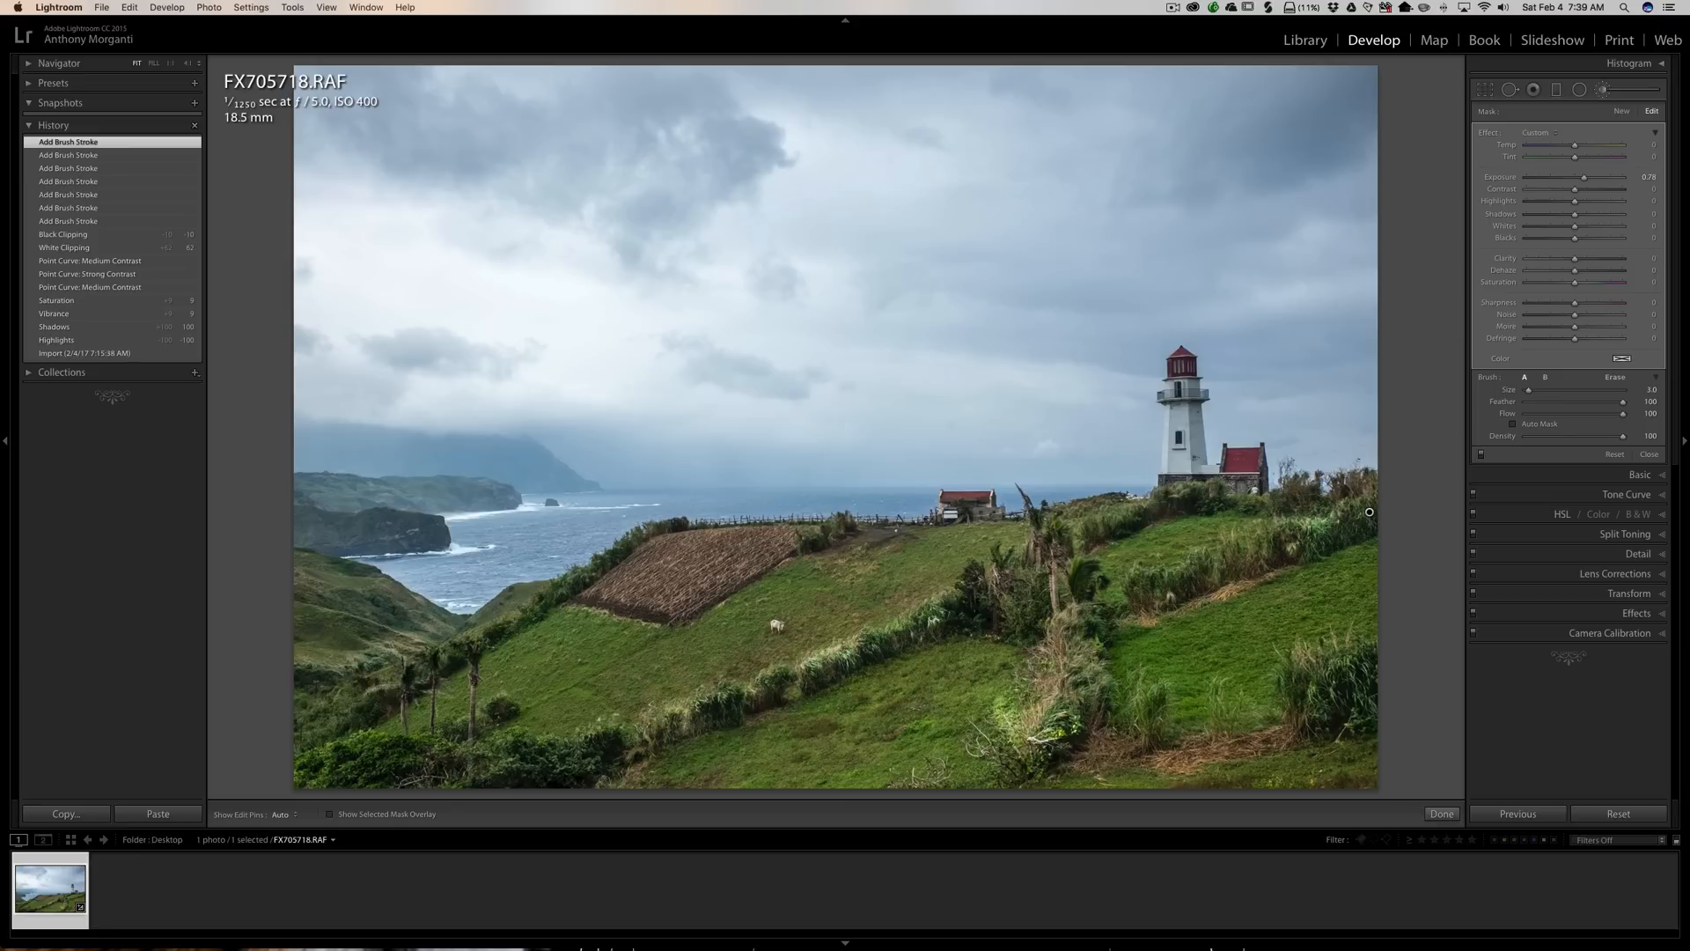
Set the eraser brush's Feather to 100 and erase the brightening that spills around the foreground bush
key(alt)
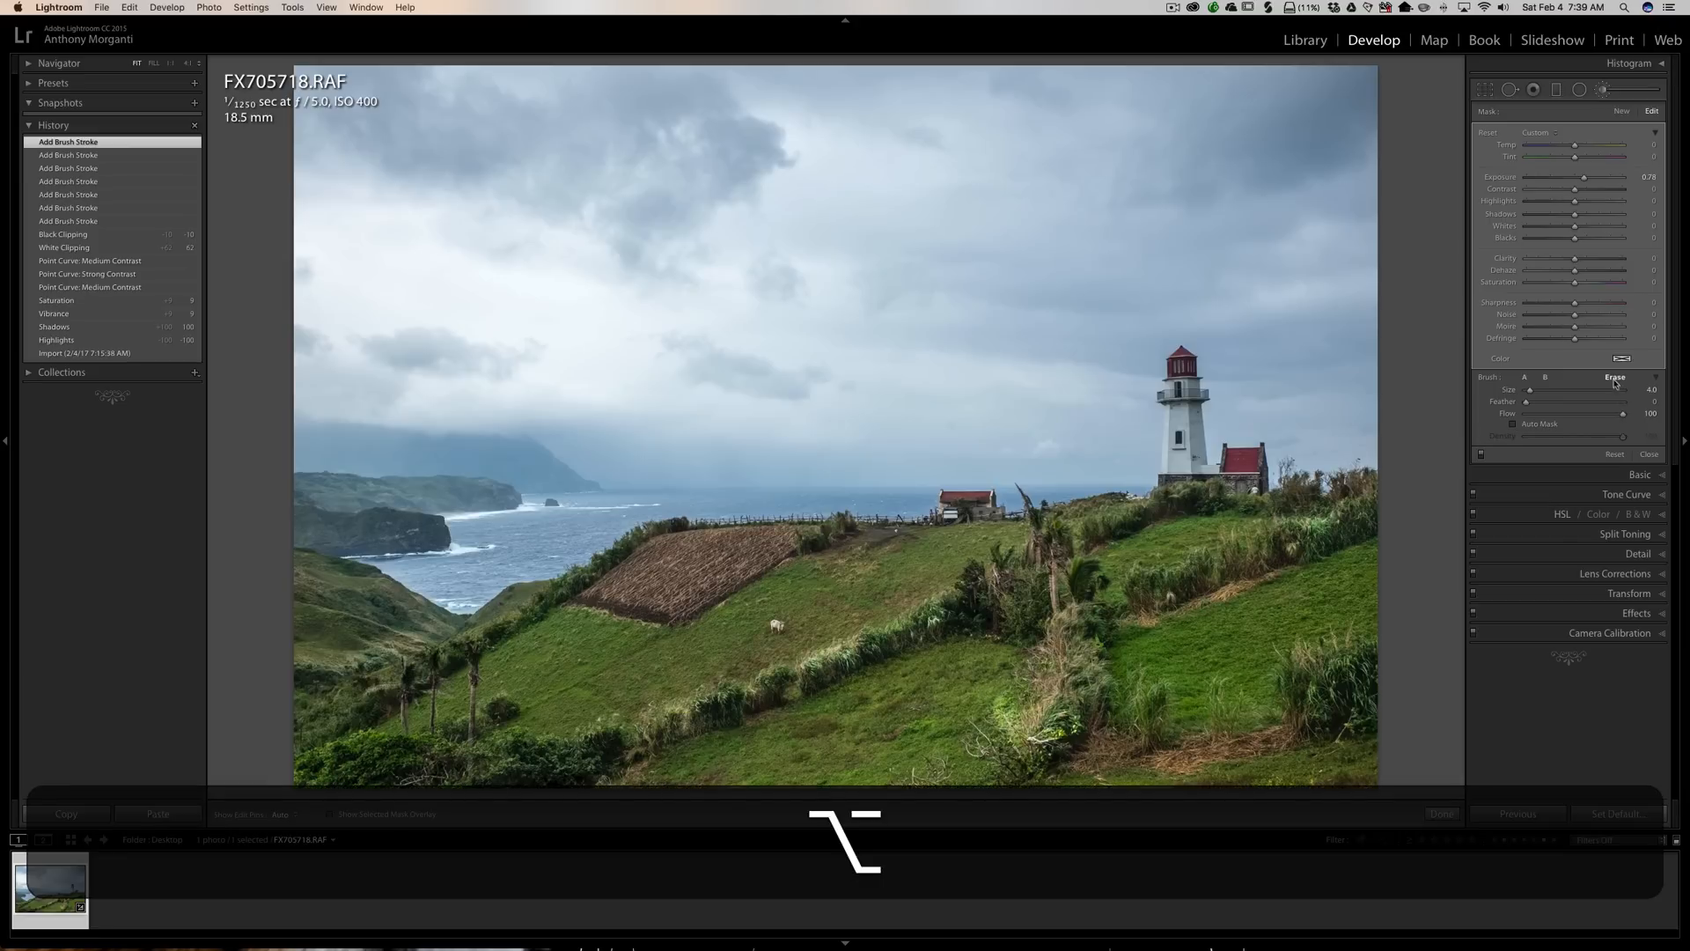
mouse_move(996, 704)
mouse_down()
mouse_move(995, 730)
mouse_move(1014, 692)
mouse_move(1007, 724)
mouse_up()
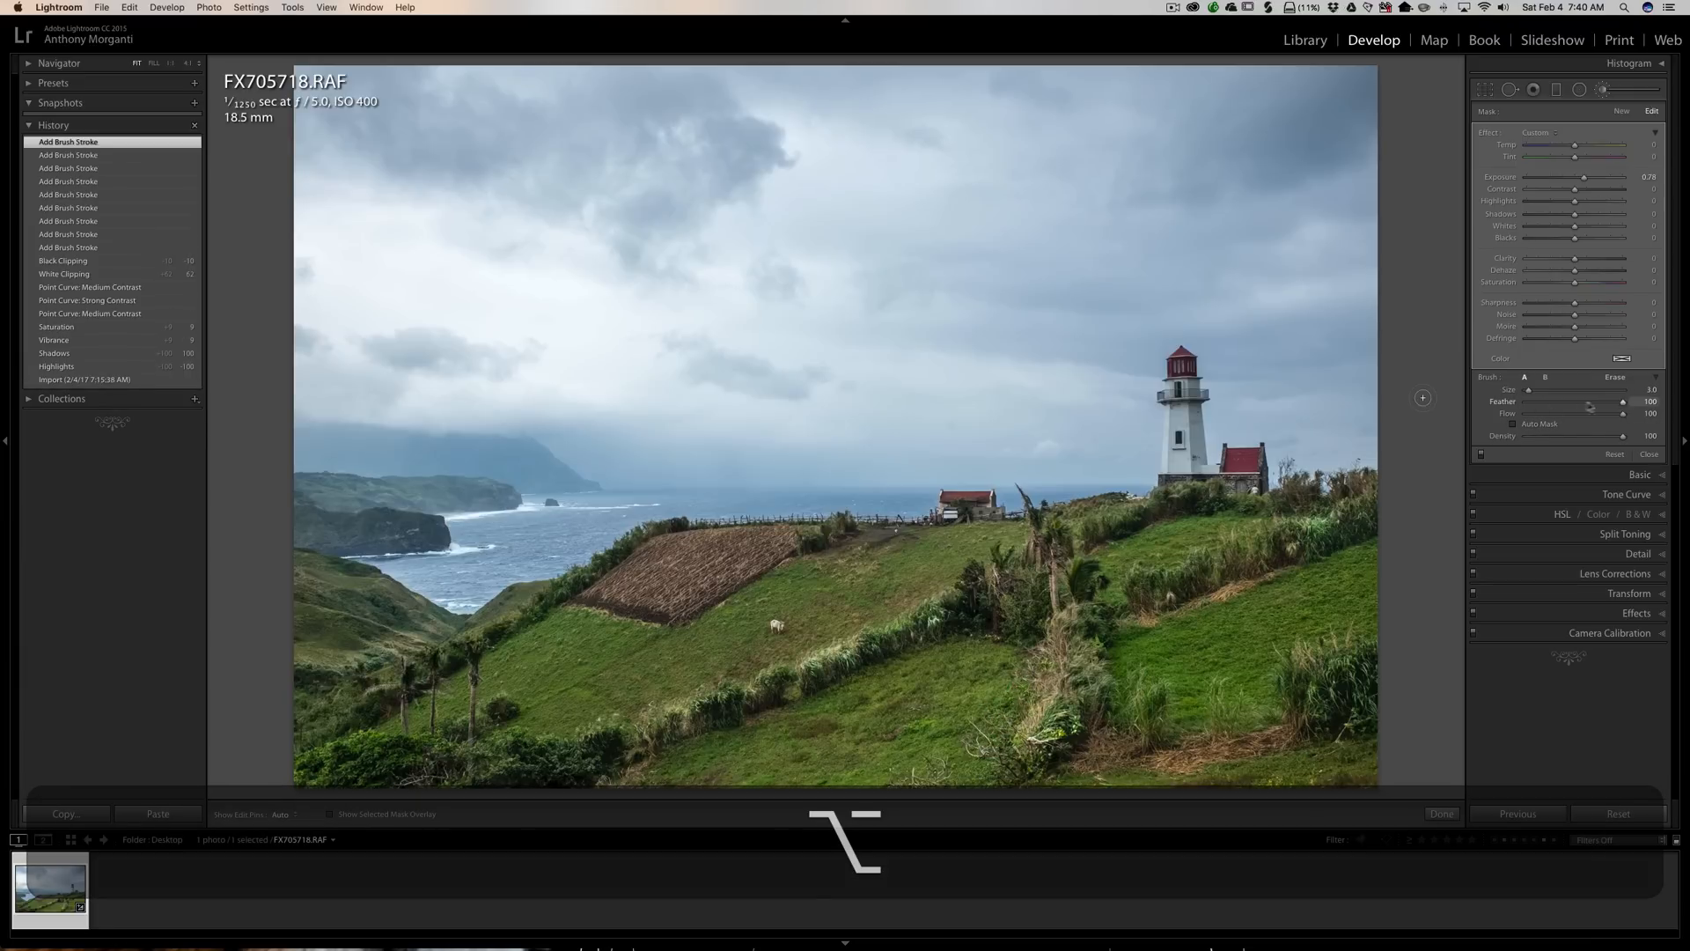
key(alt)
drag(1525, 401, 1654, 400)
drag(1017, 705, 968, 738)
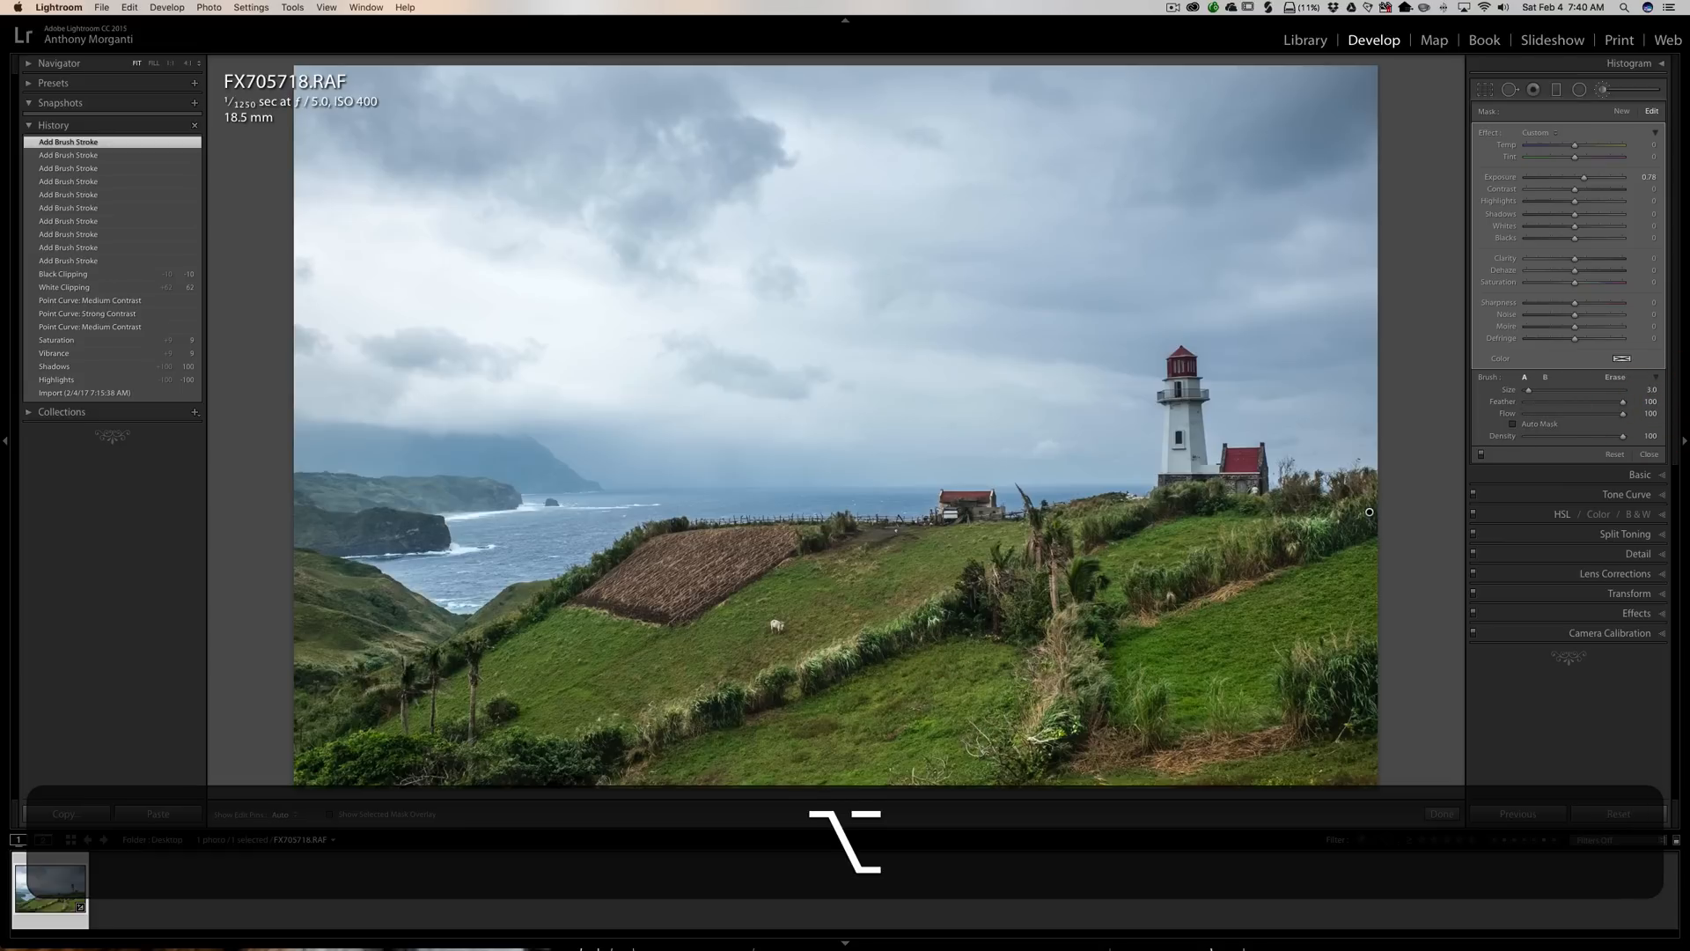
Brighten more of the diagonal hedge, the central trees and the ridge shrubs near the lighthouse, and close the adjustment brush
mouse_move(711, 713)
mouse_down()
mouse_move(732, 702)
mouse_move(703, 712)
mouse_up()
mouse_move(608, 740)
mouse_down()
mouse_move(923, 662)
mouse_move(984, 601)
mouse_move(1032, 602)
mouse_move(1008, 584)
mouse_move(1017, 621)
mouse_move(1041, 607)
mouse_move(1024, 599)
mouse_up()
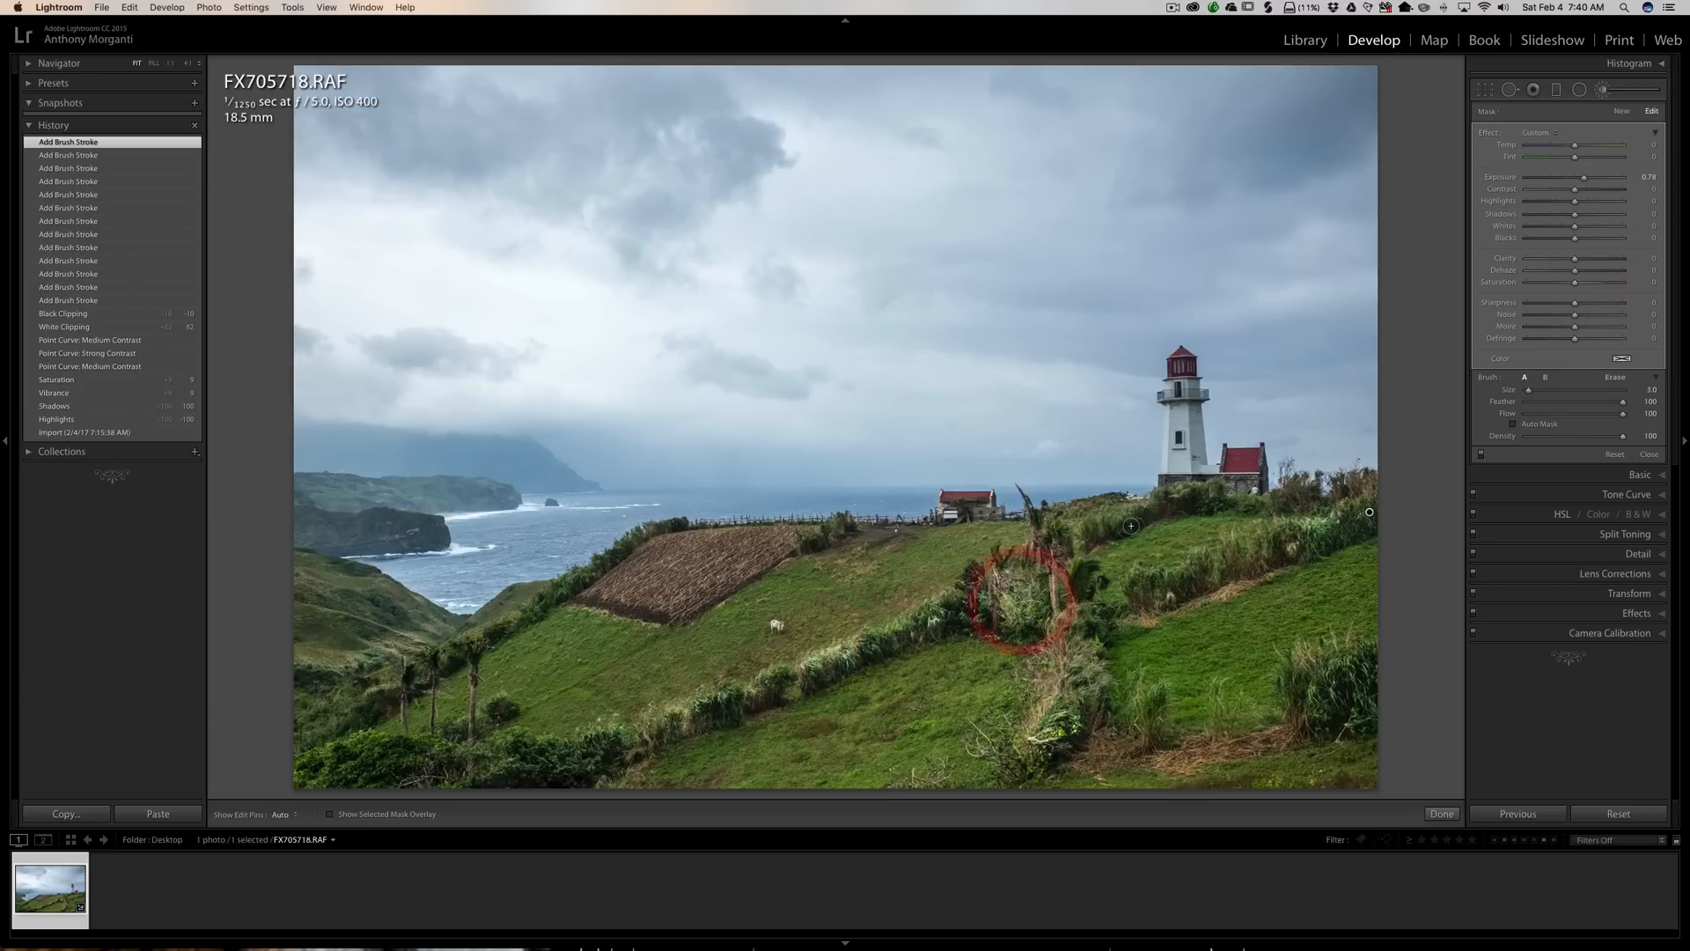
mouse_move(1120, 528)
mouse_down()
mouse_move(1189, 503)
mouse_move(1347, 493)
mouse_up()
key([)
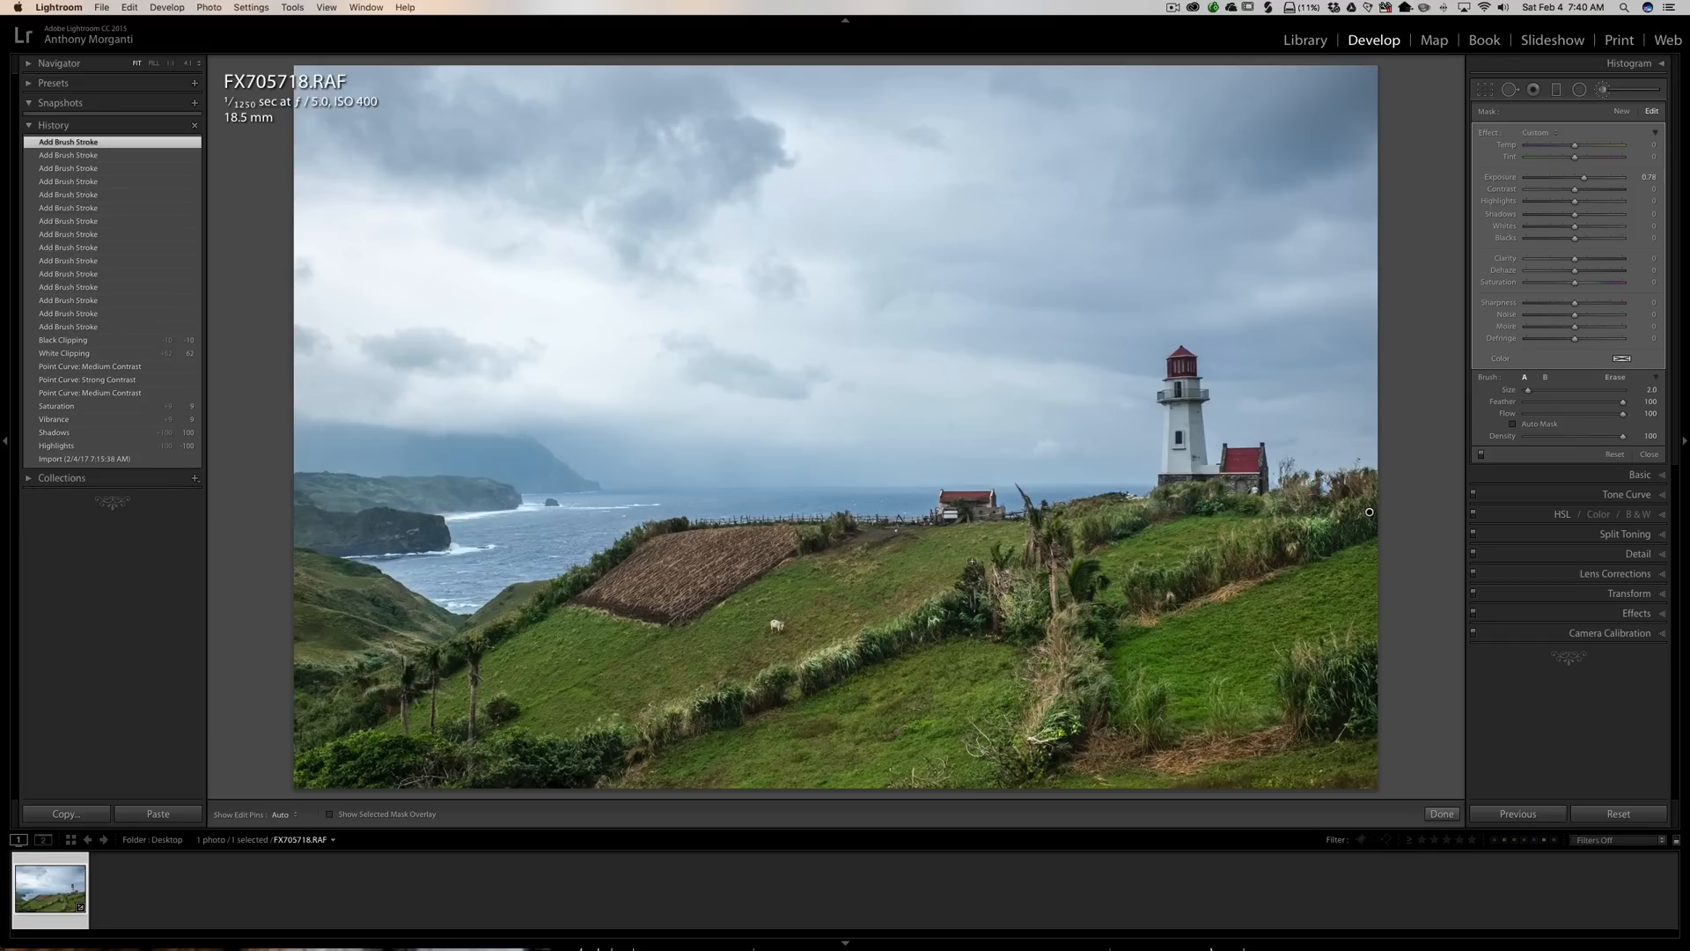
click(1603, 90)
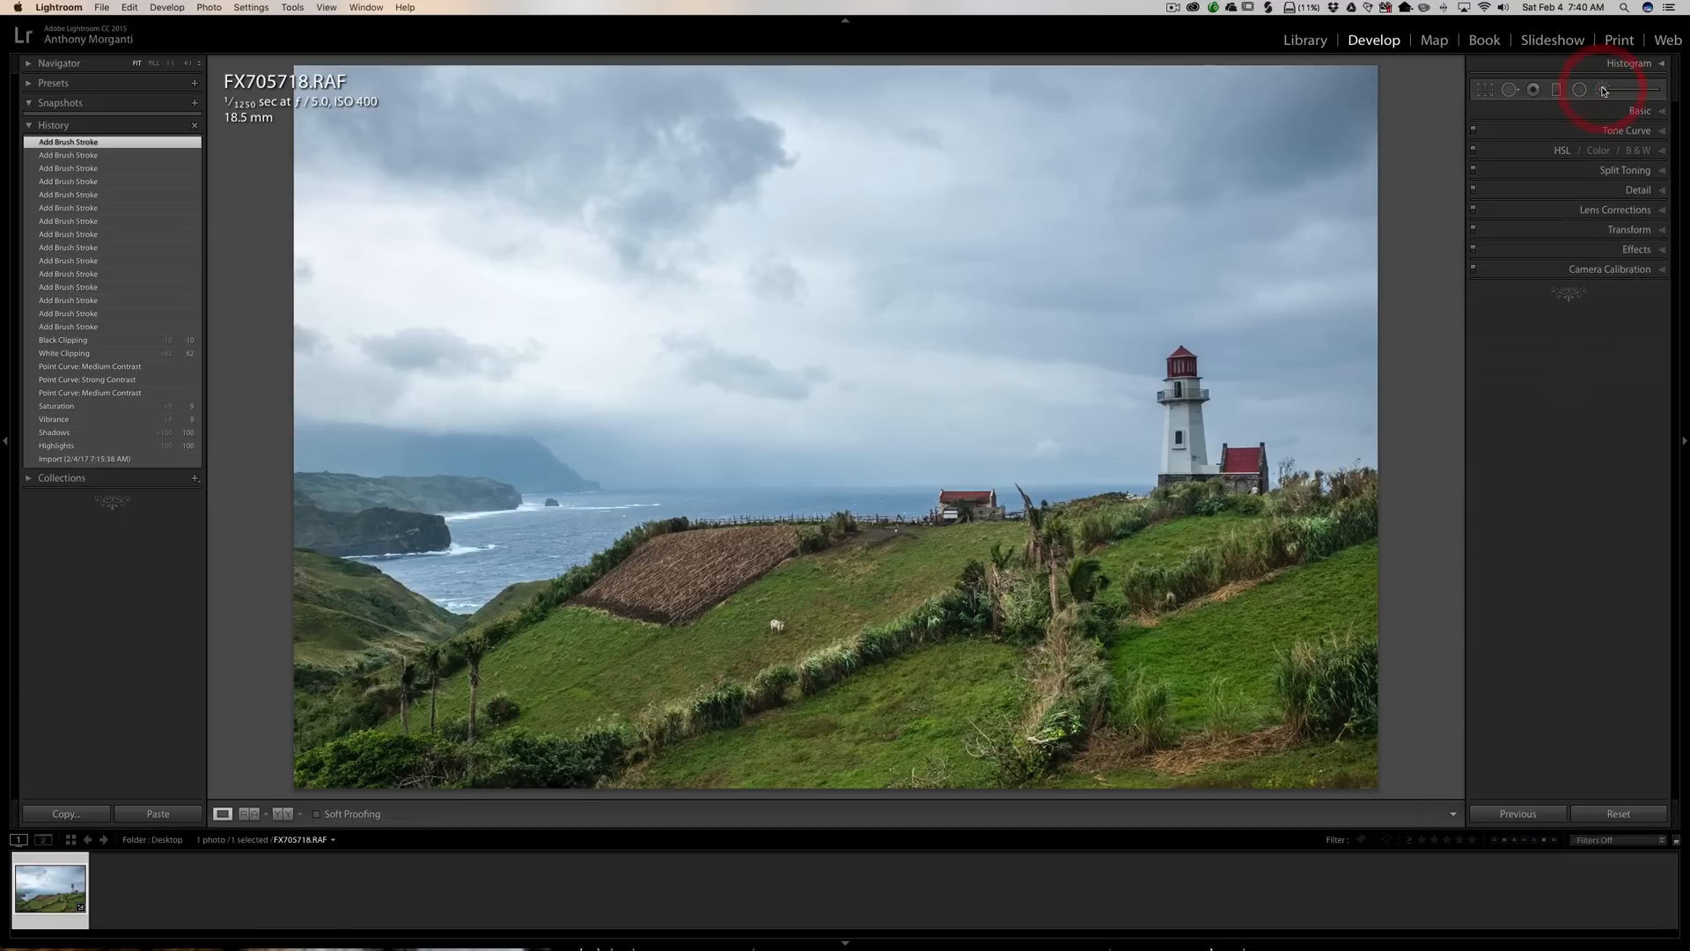
click(1661, 151)
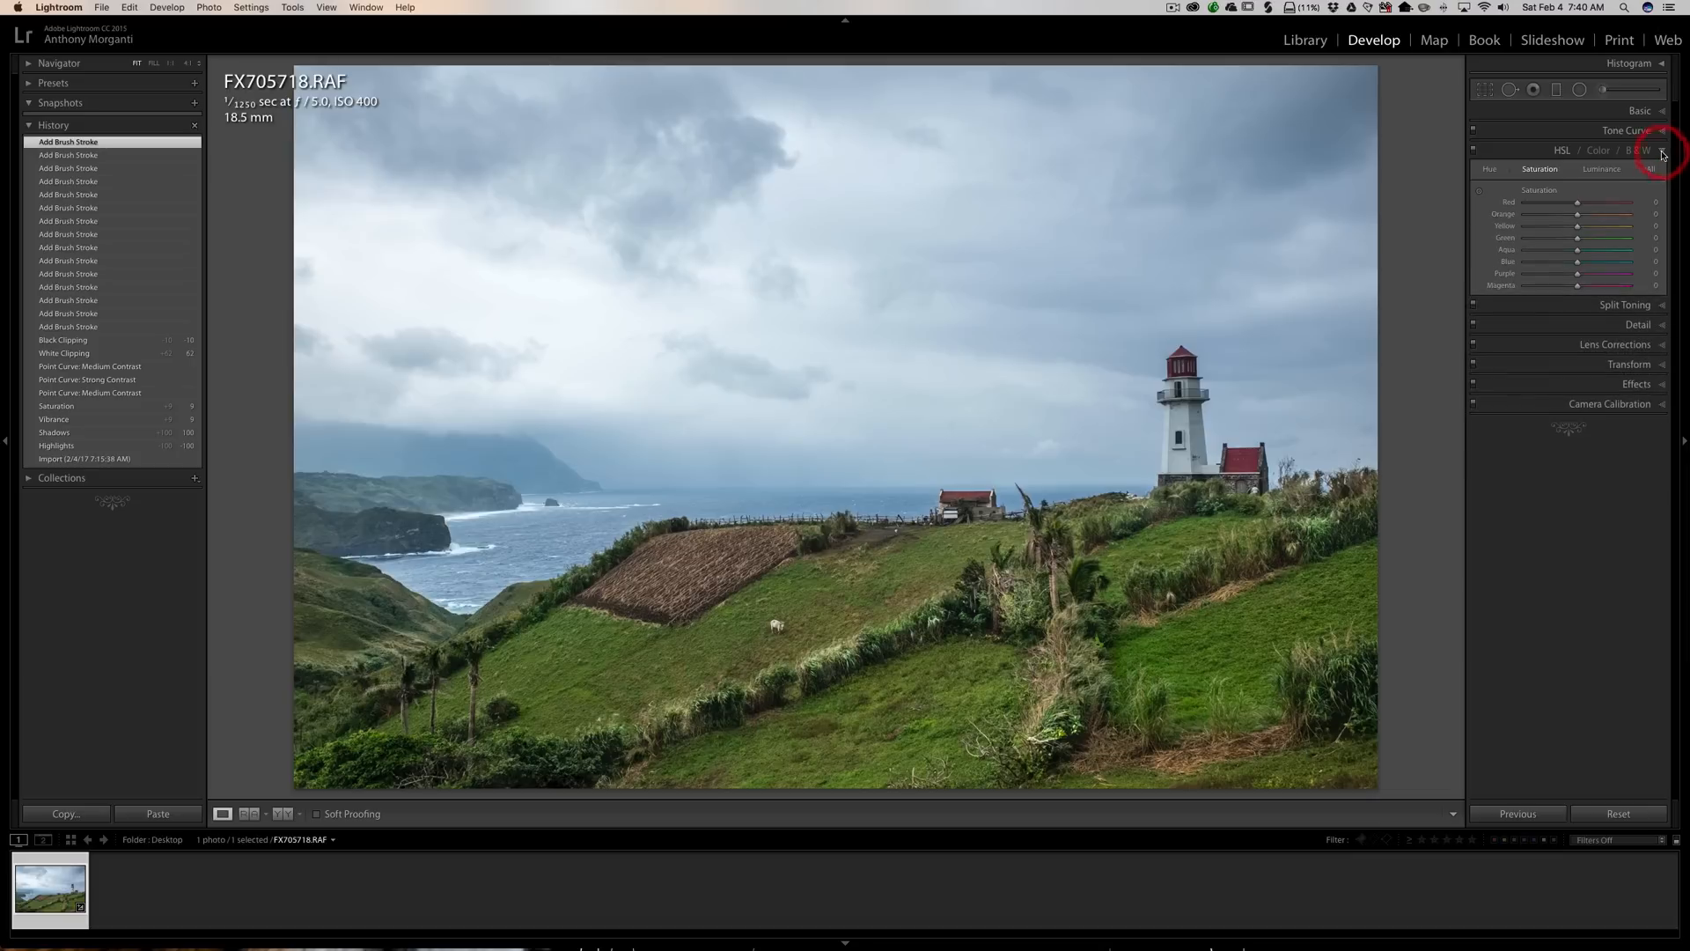
click(1663, 153)
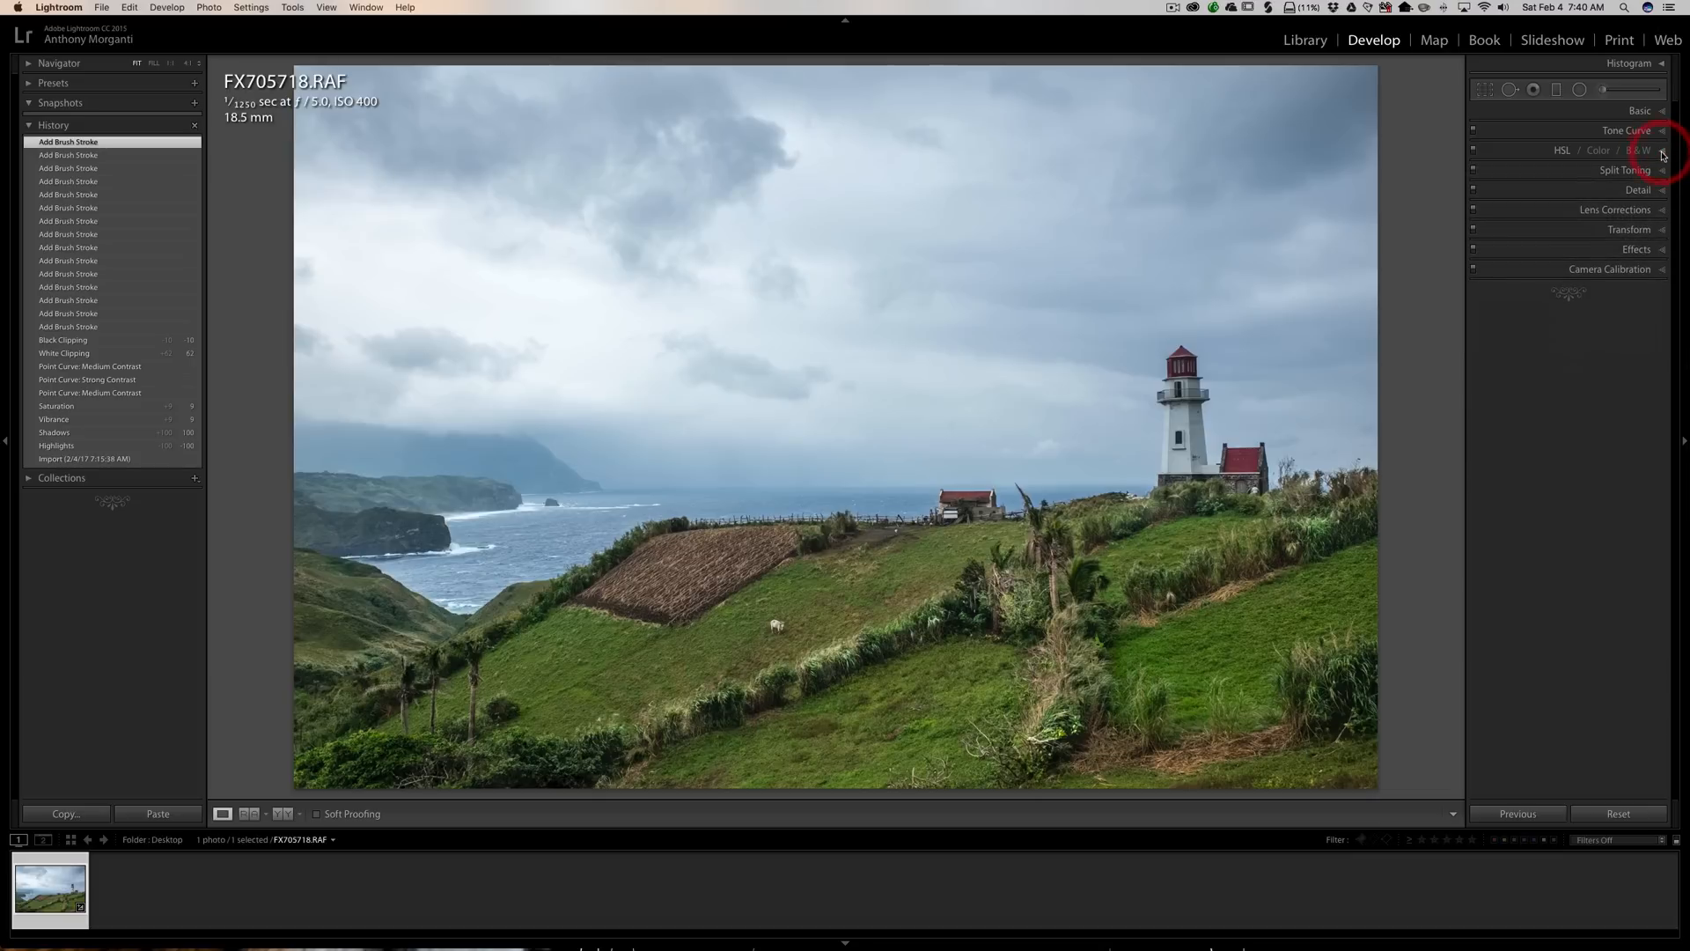
click(1662, 211)
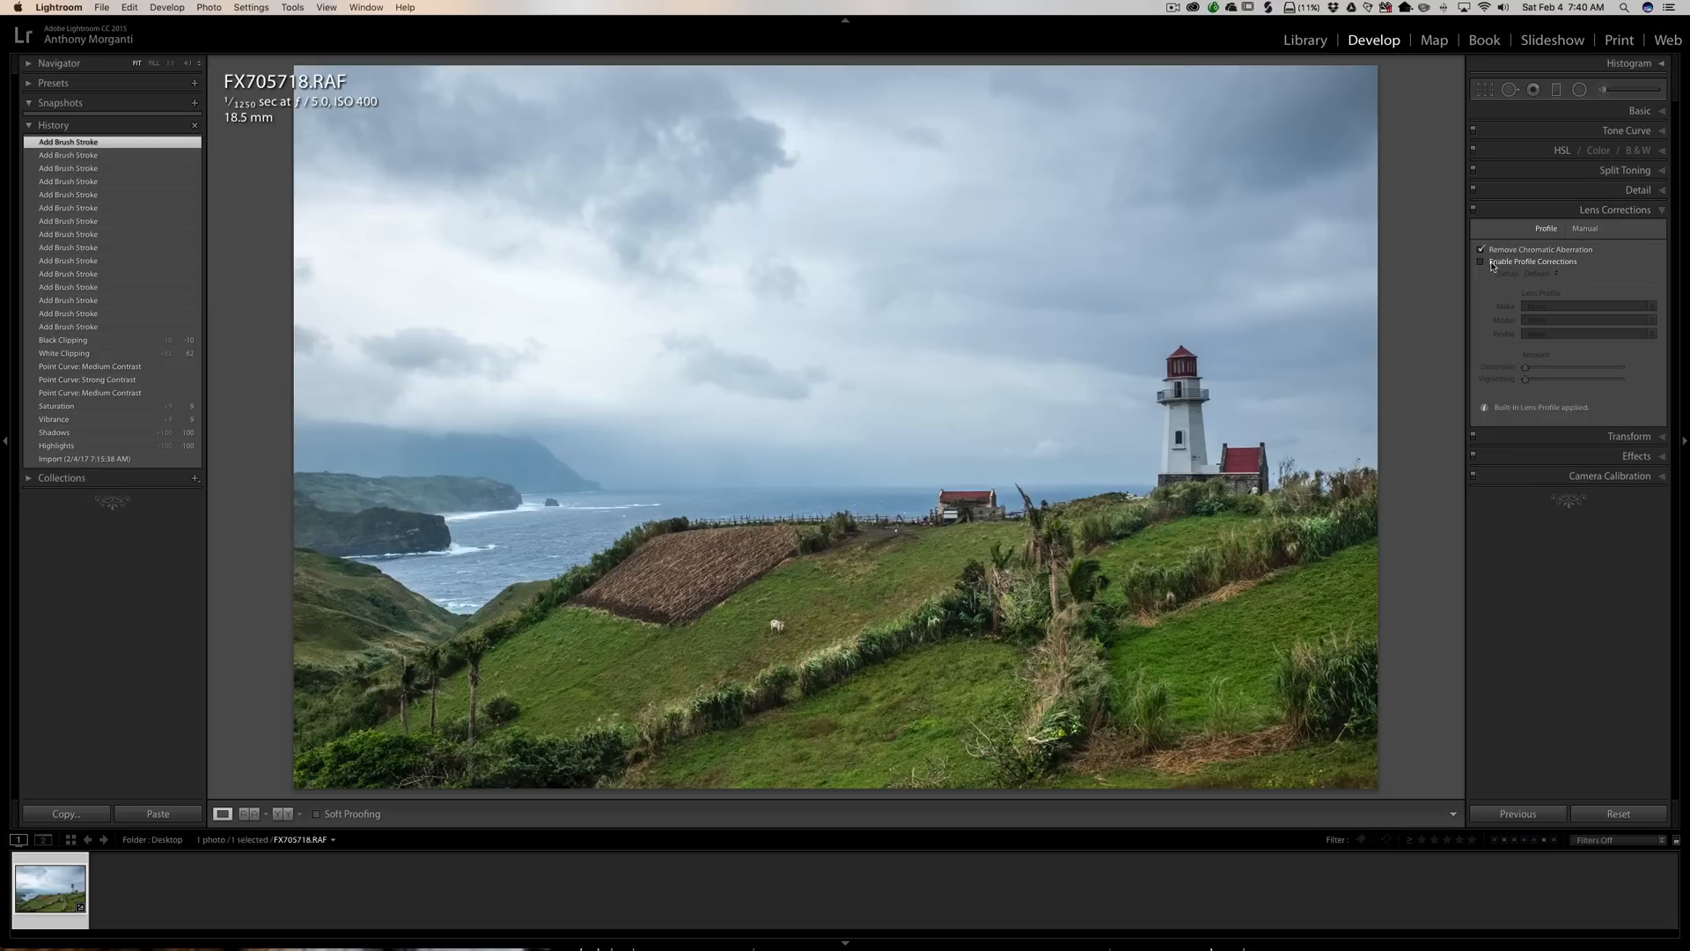
click(1633, 211)
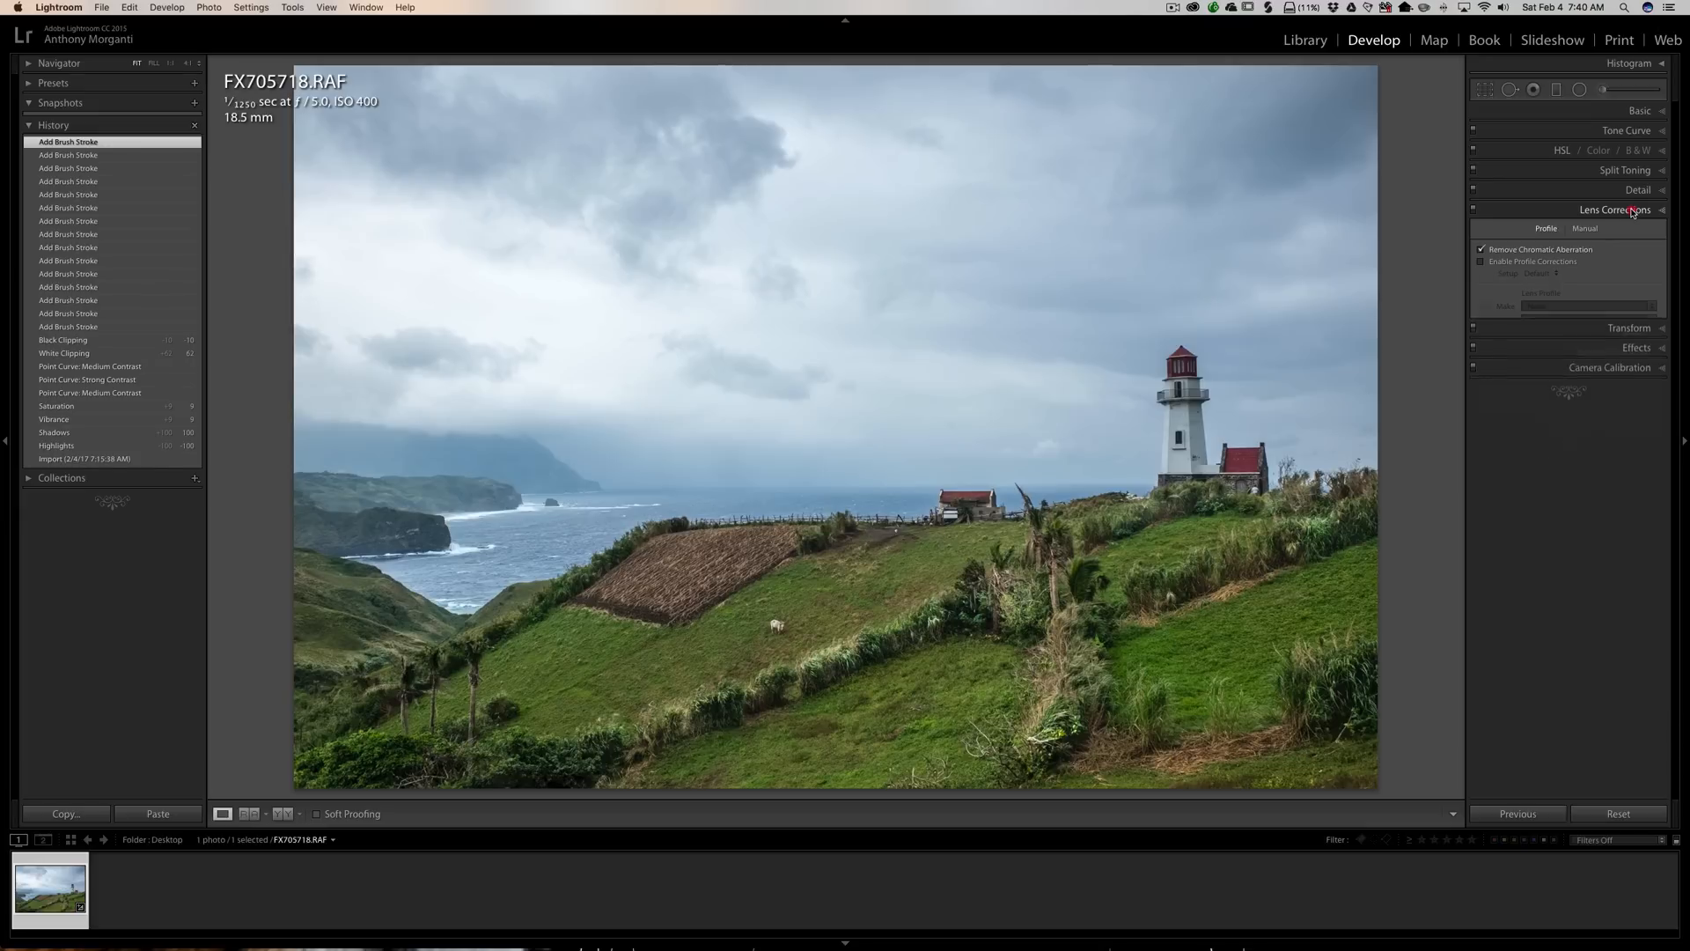
click(1641, 111)
click(1643, 114)
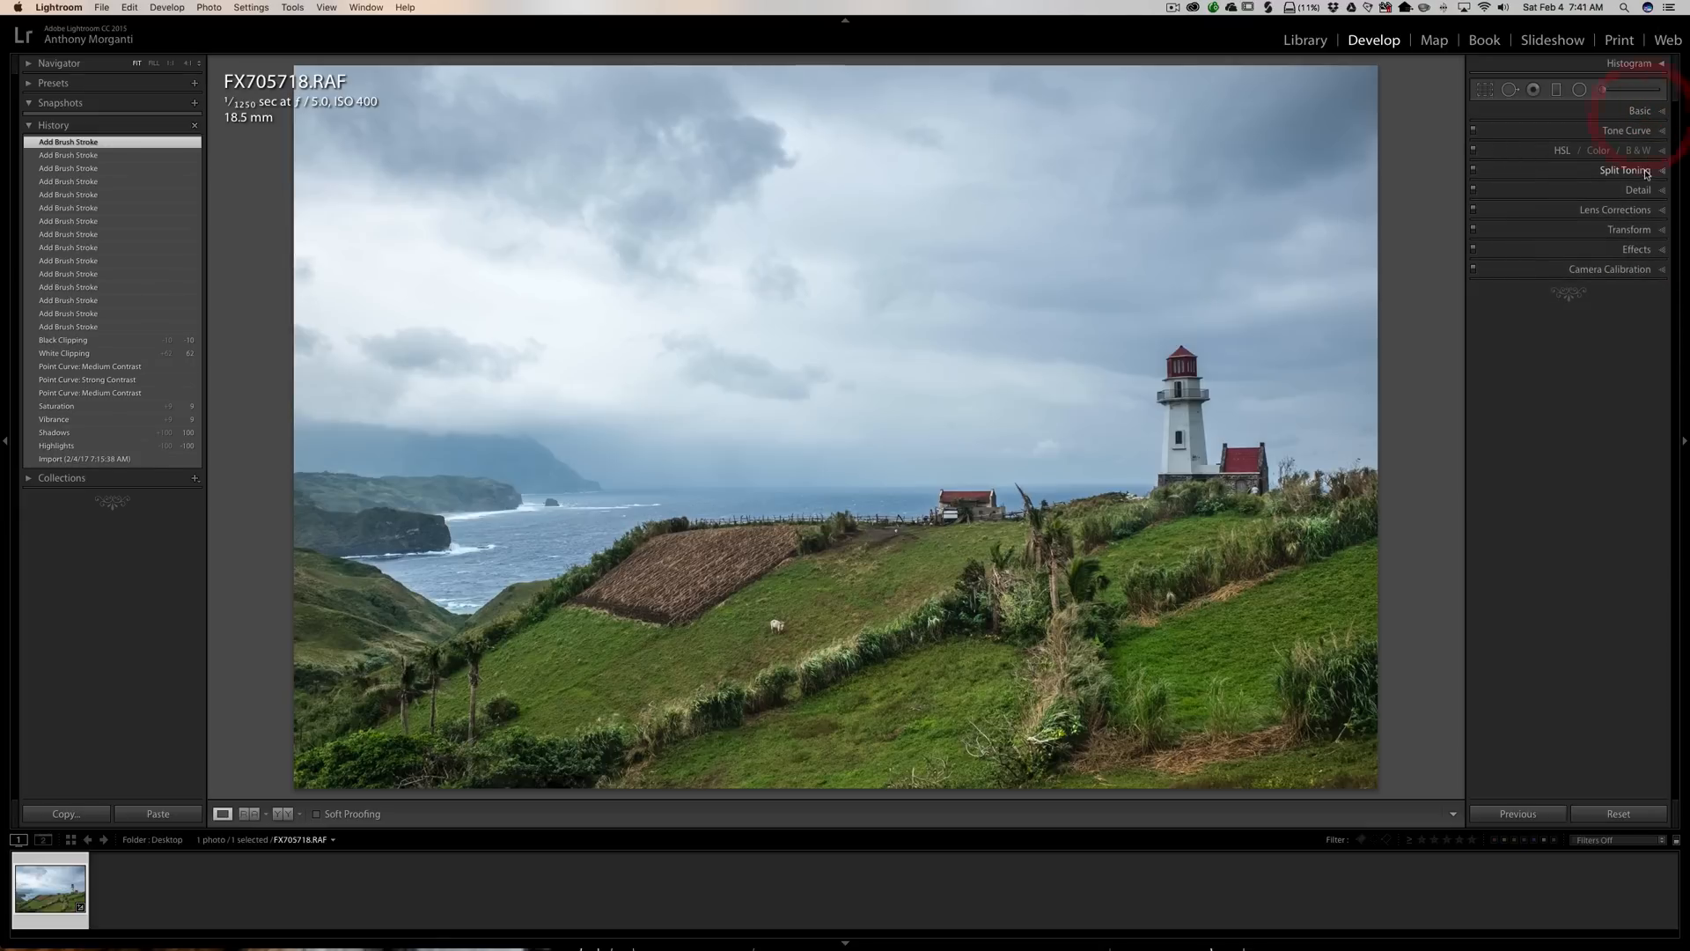
Set the HSL Yellow Saturation to +20 and Yellow Luminance to +36, trying a Green Saturation boost and resetting it to 0
click(1655, 151)
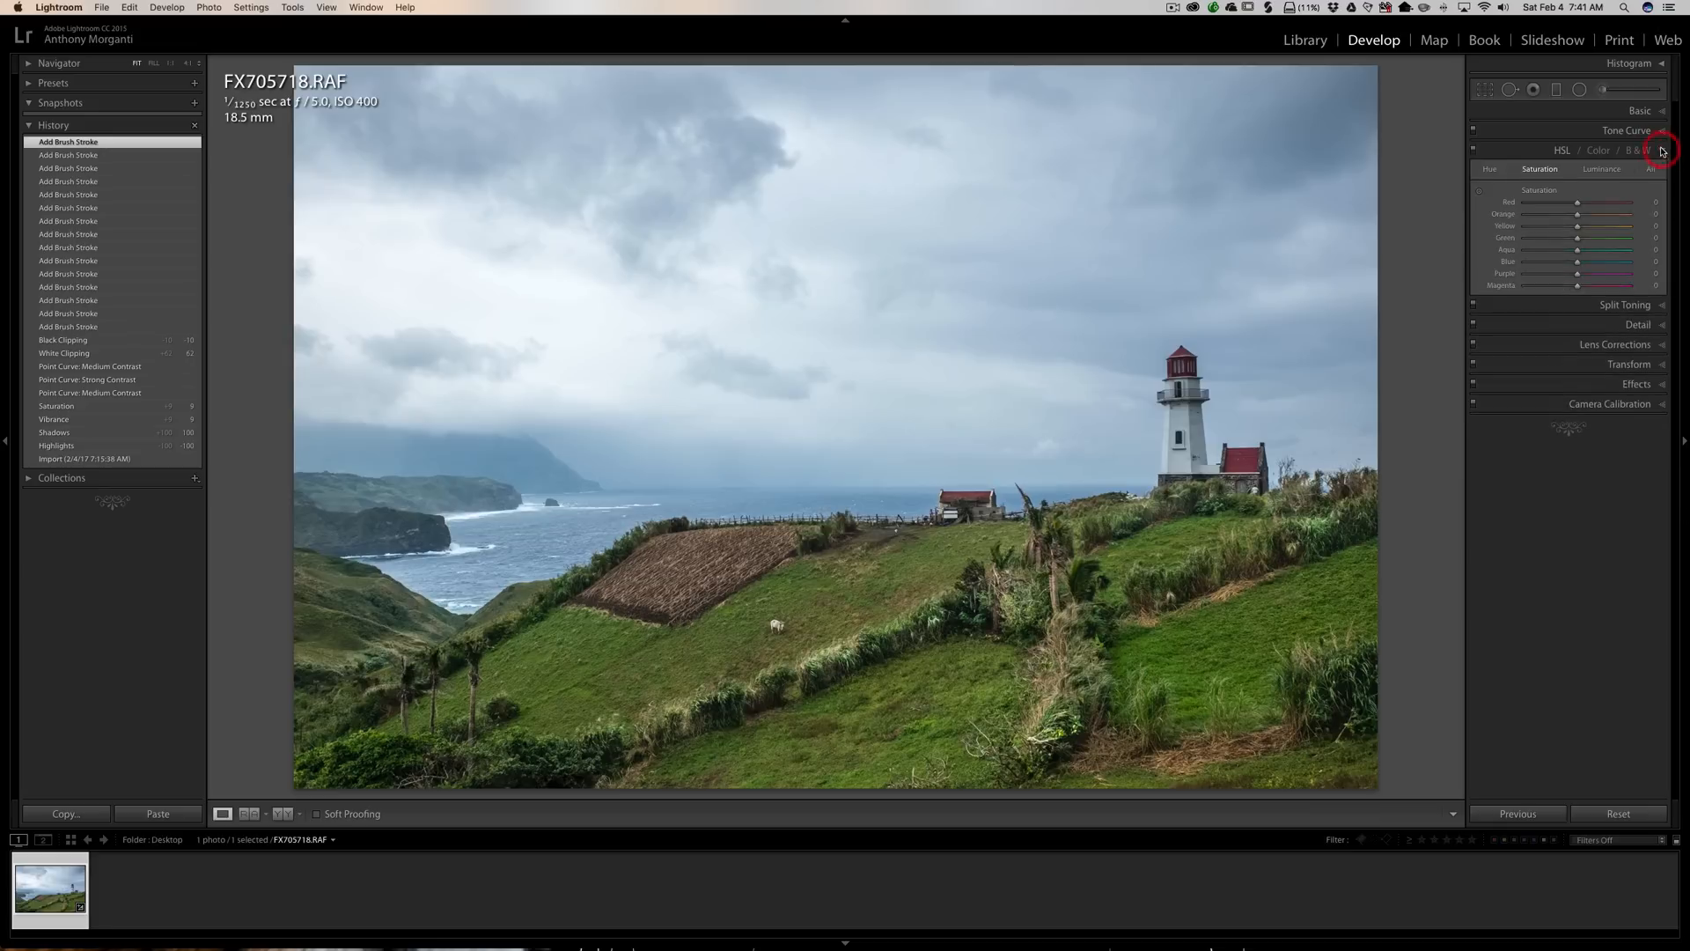
drag(1577, 227, 1589, 241)
double_click(1588, 239)
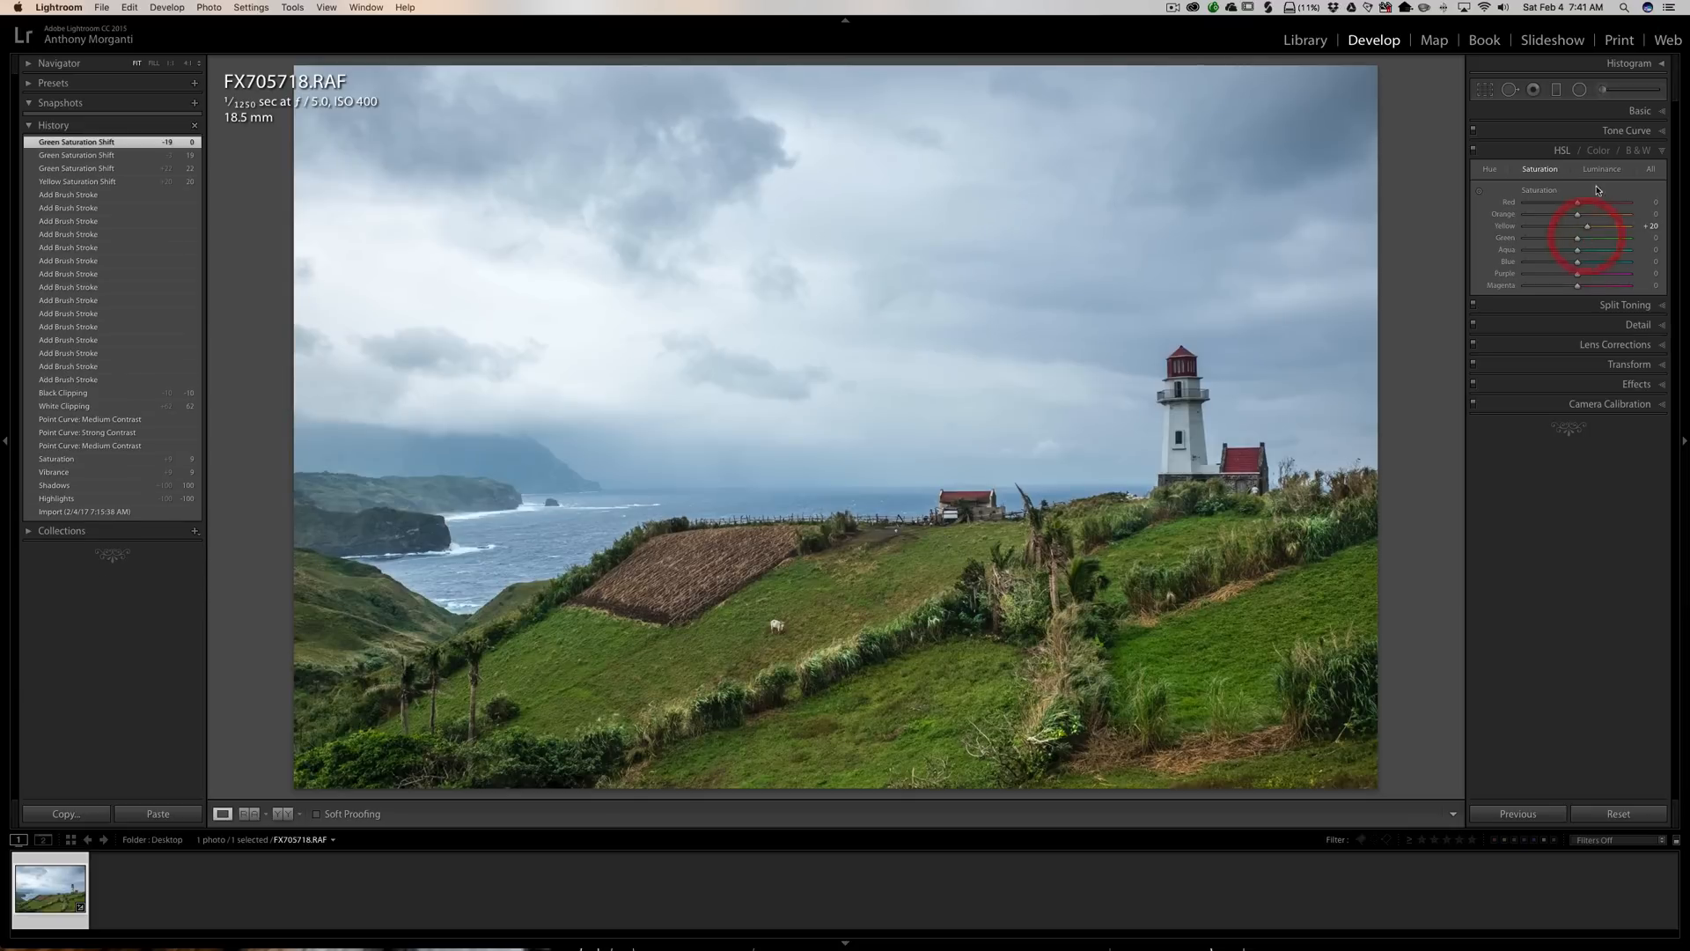
click(1602, 169)
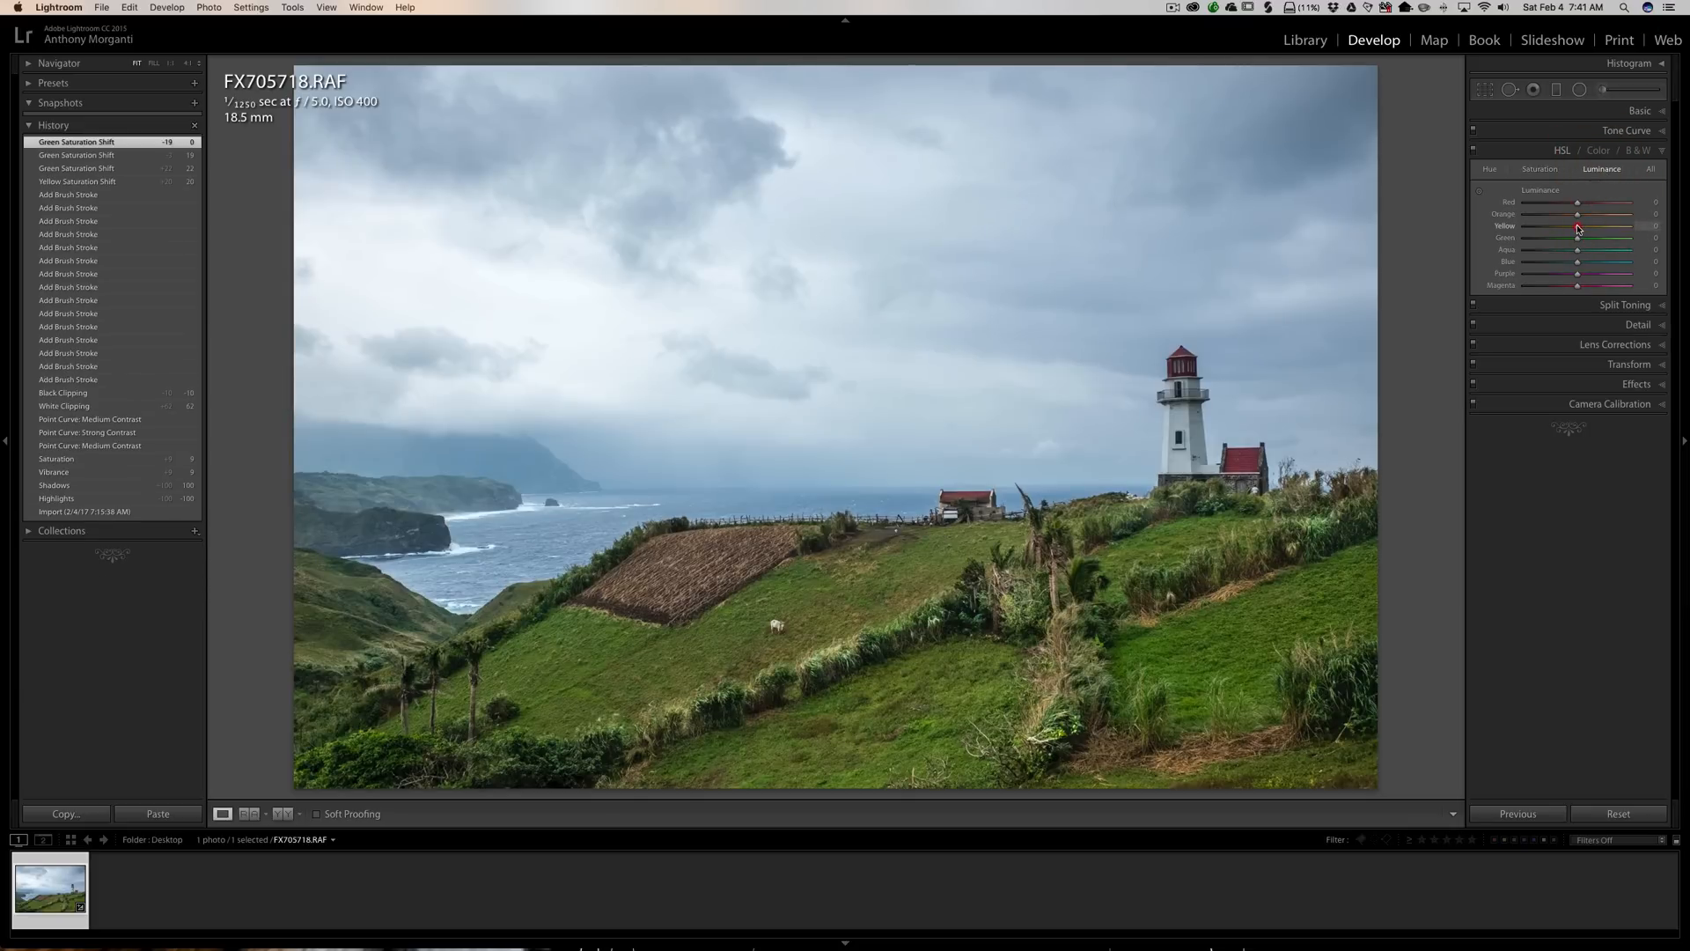
drag(1577, 227, 1598, 229)
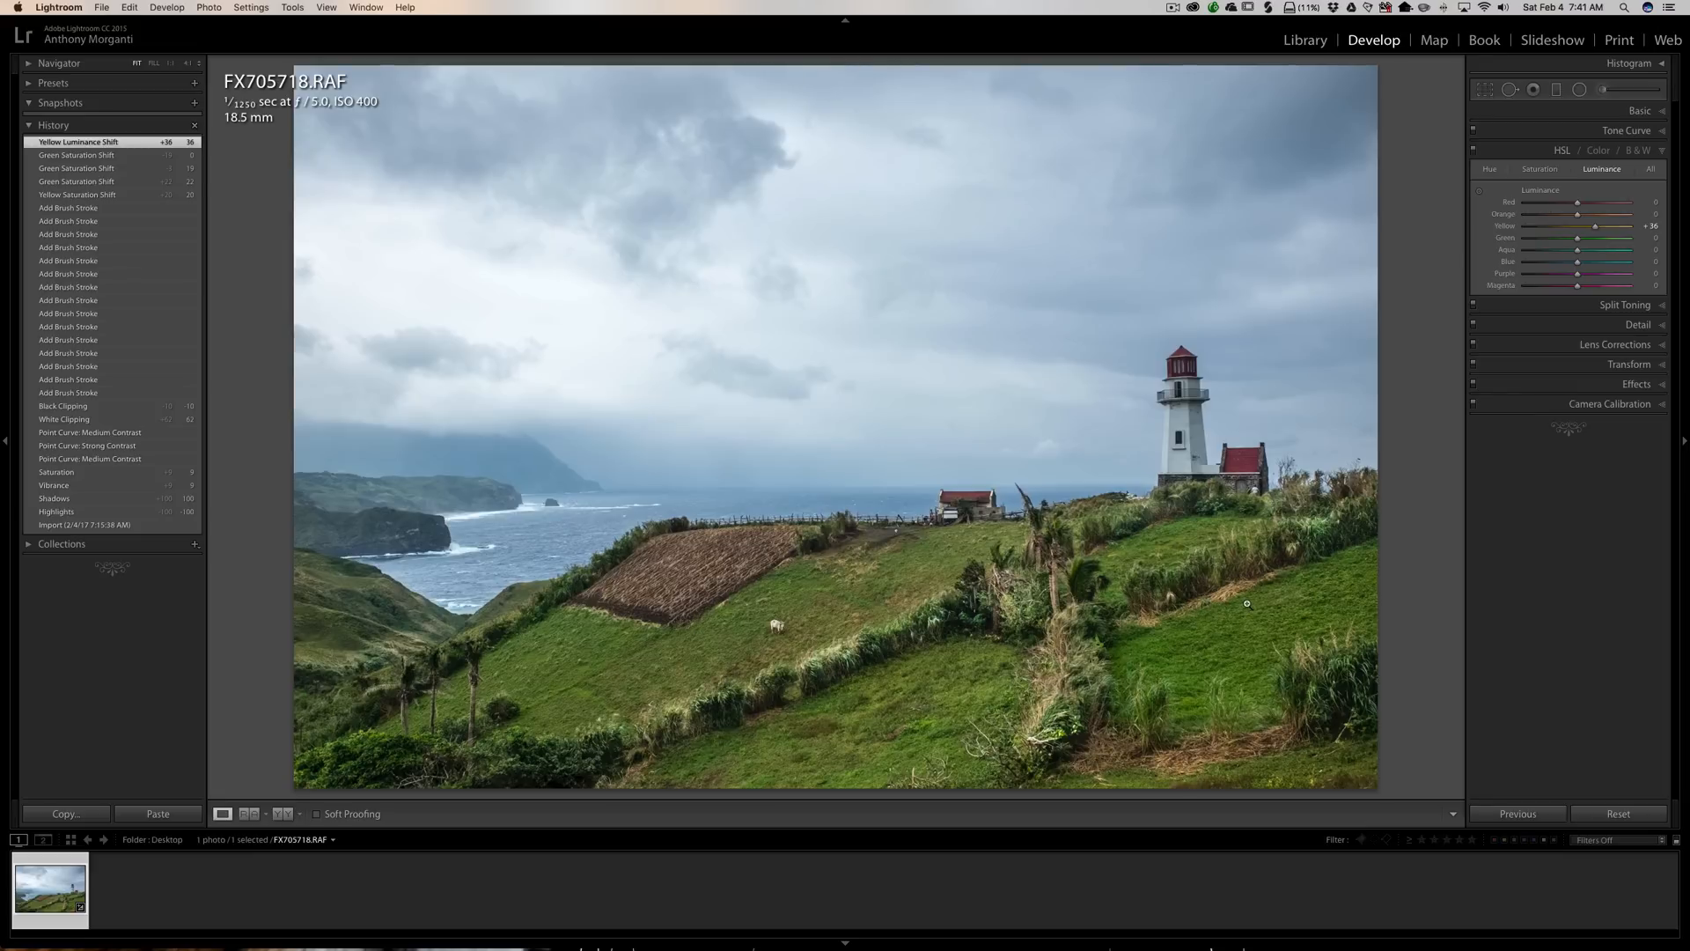
Compare the developed photo with its unedited before version and collapse the HSL settings
key(backslash)
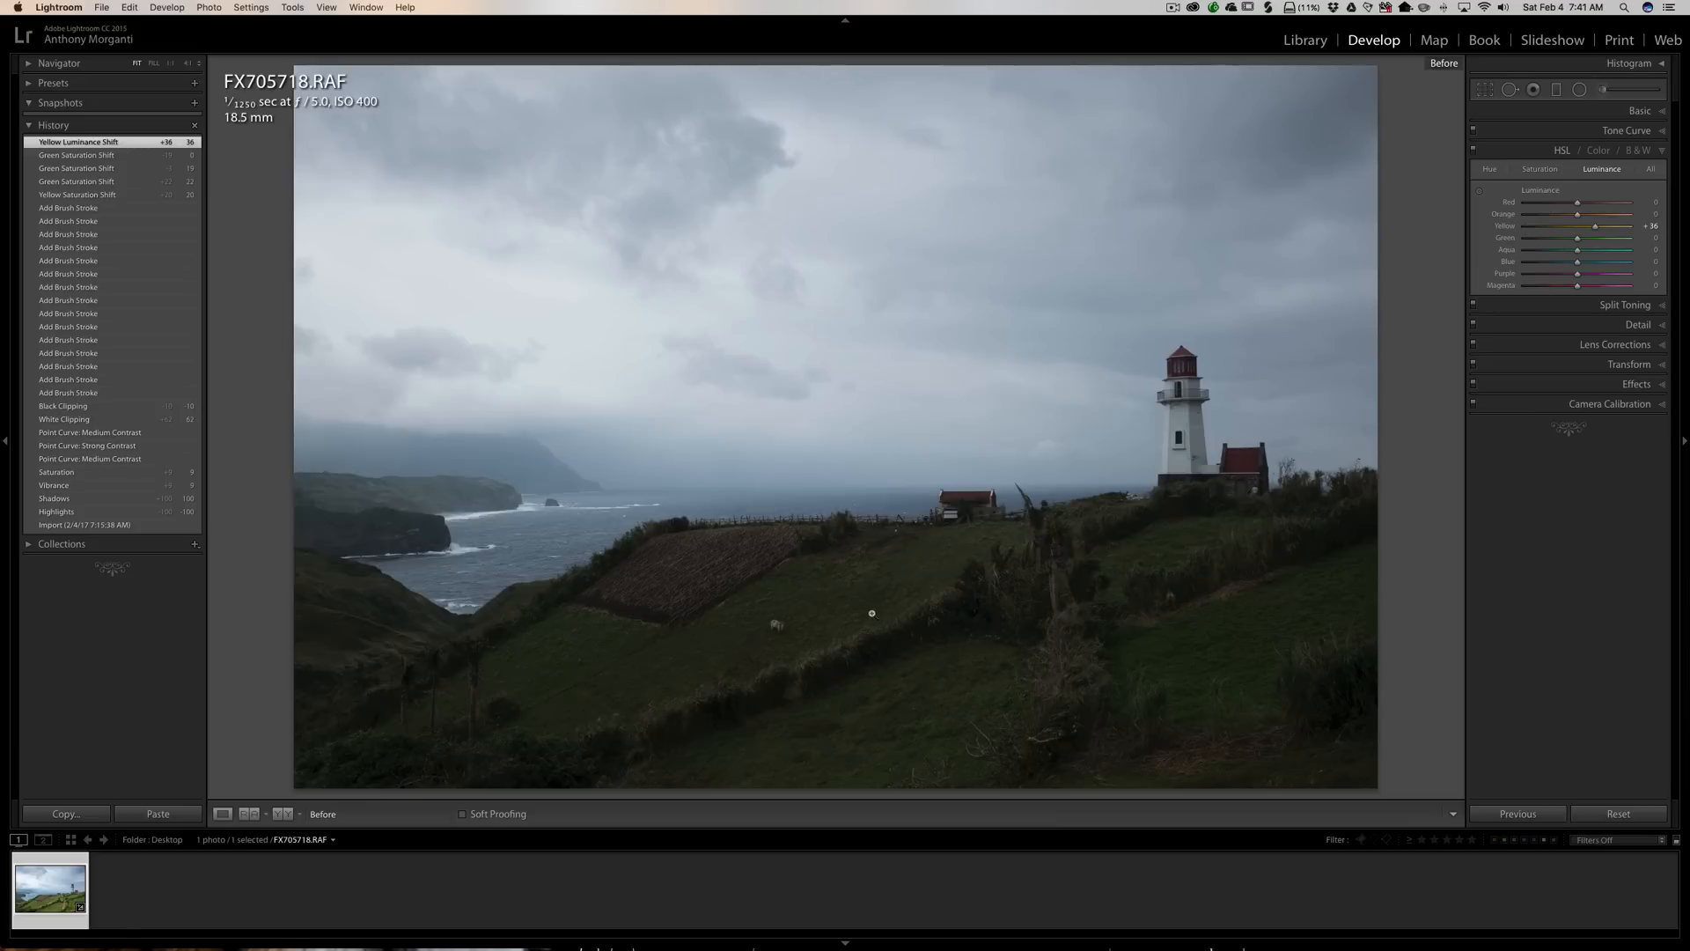
key(backslash)
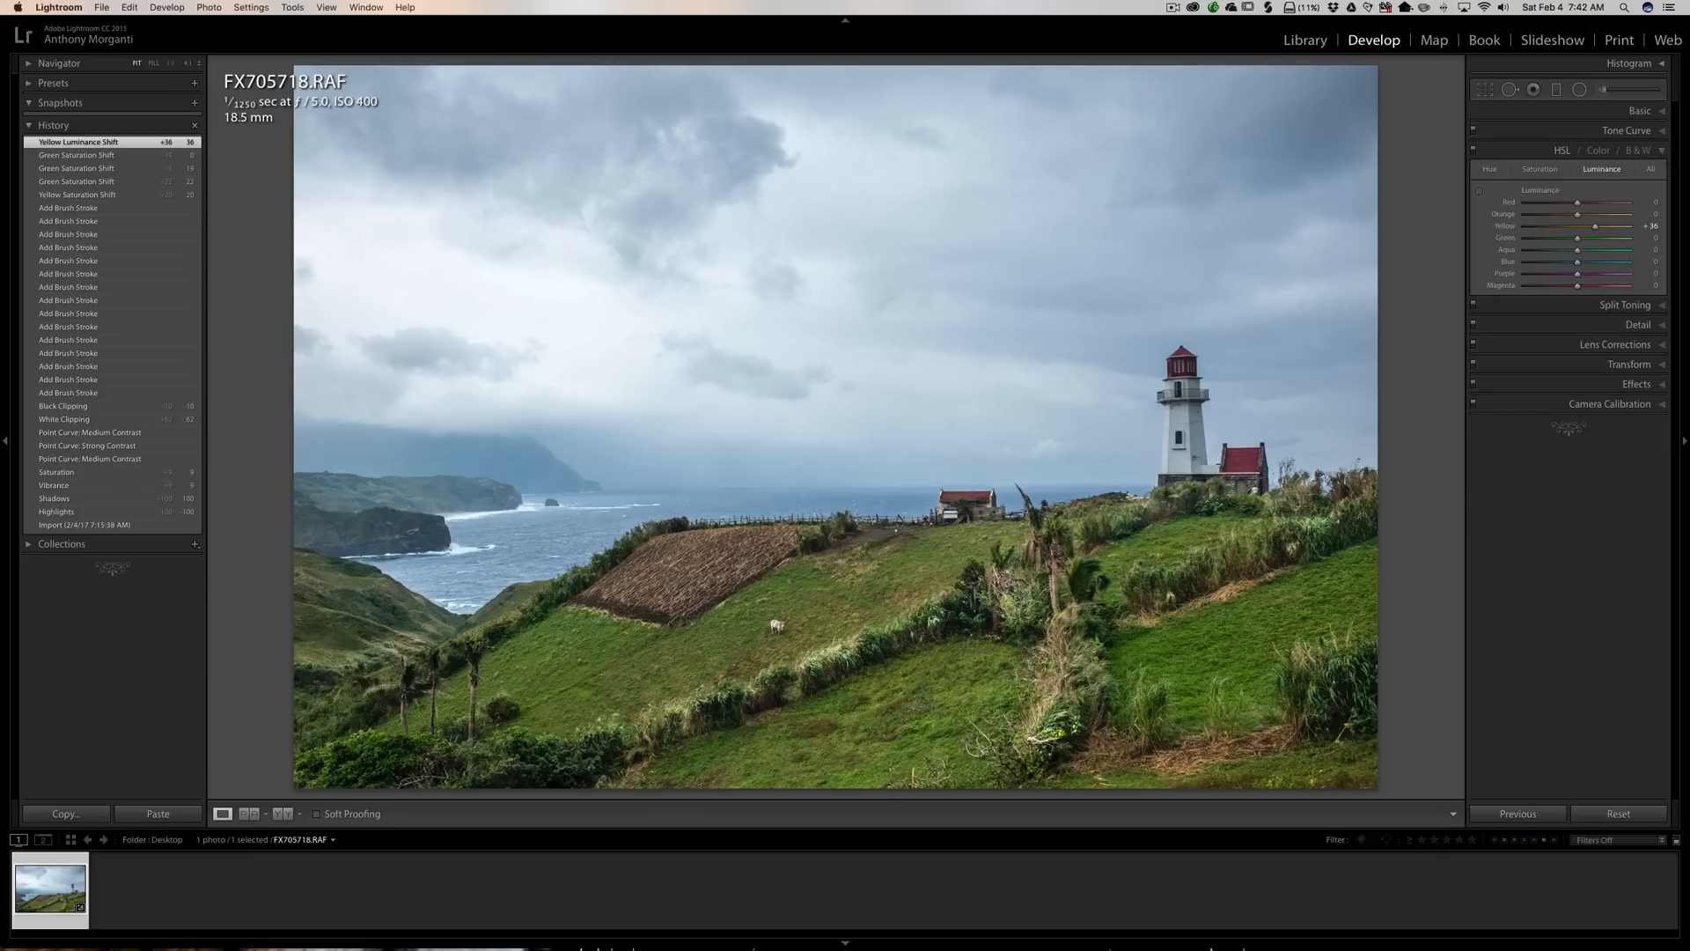
click(1663, 151)
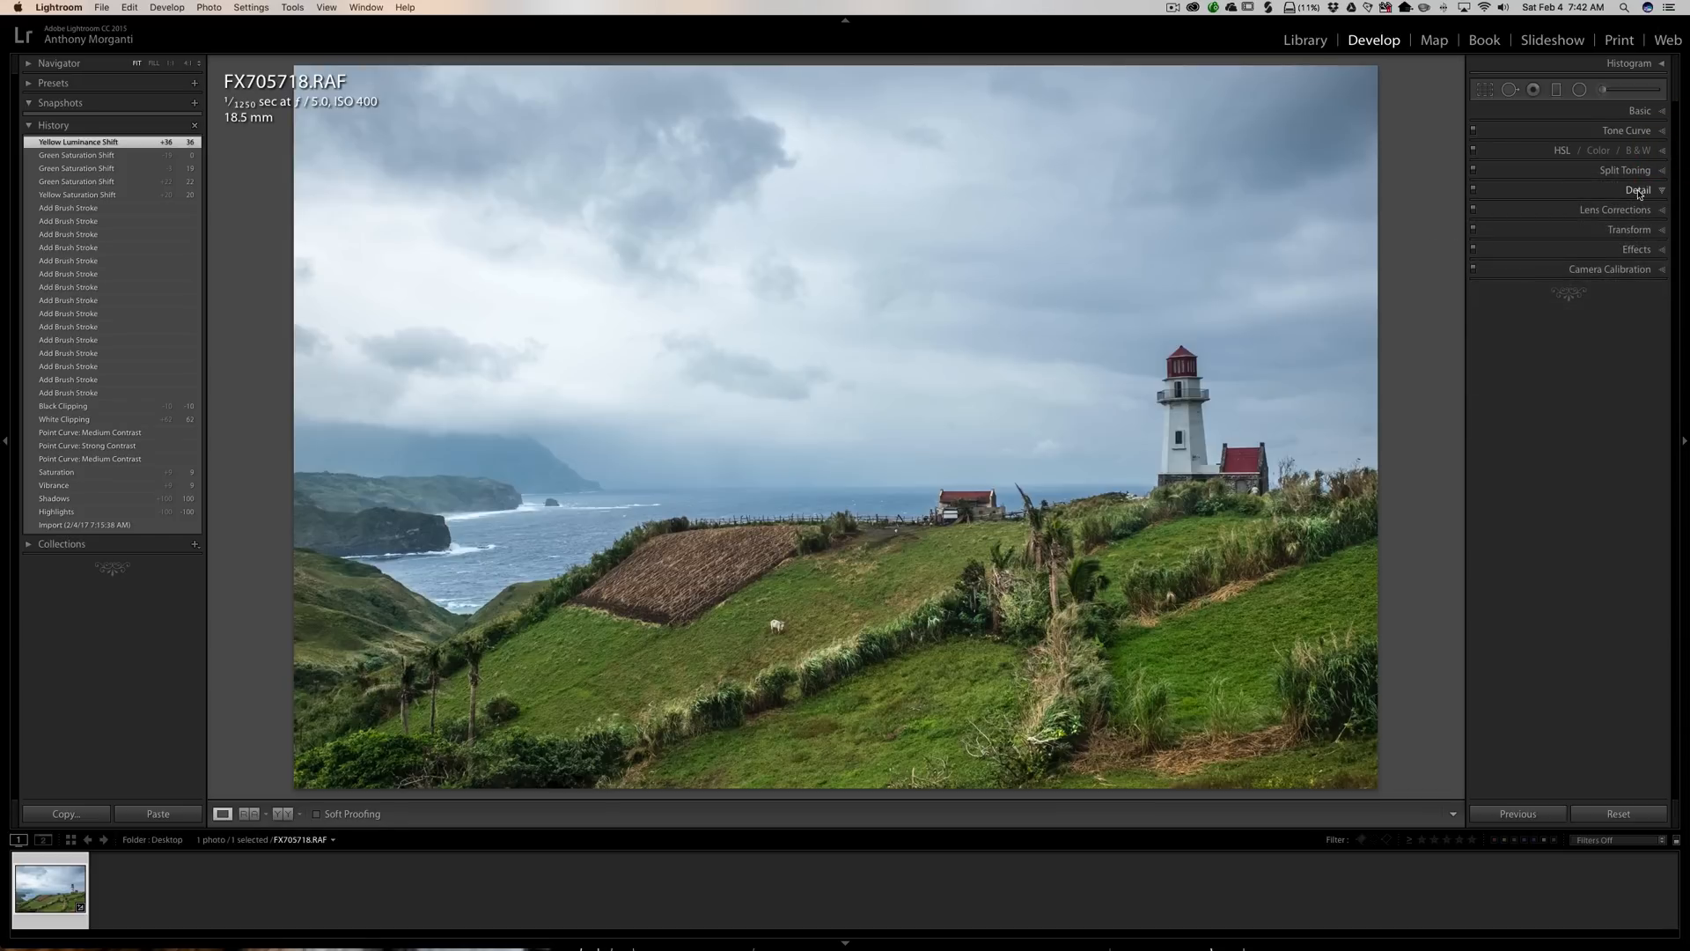
Set the Sharpening Amount to 0 and Luminance noise reduction to 49, checking the sky and lighthouse up close
click(1644, 190)
click(866, 366)
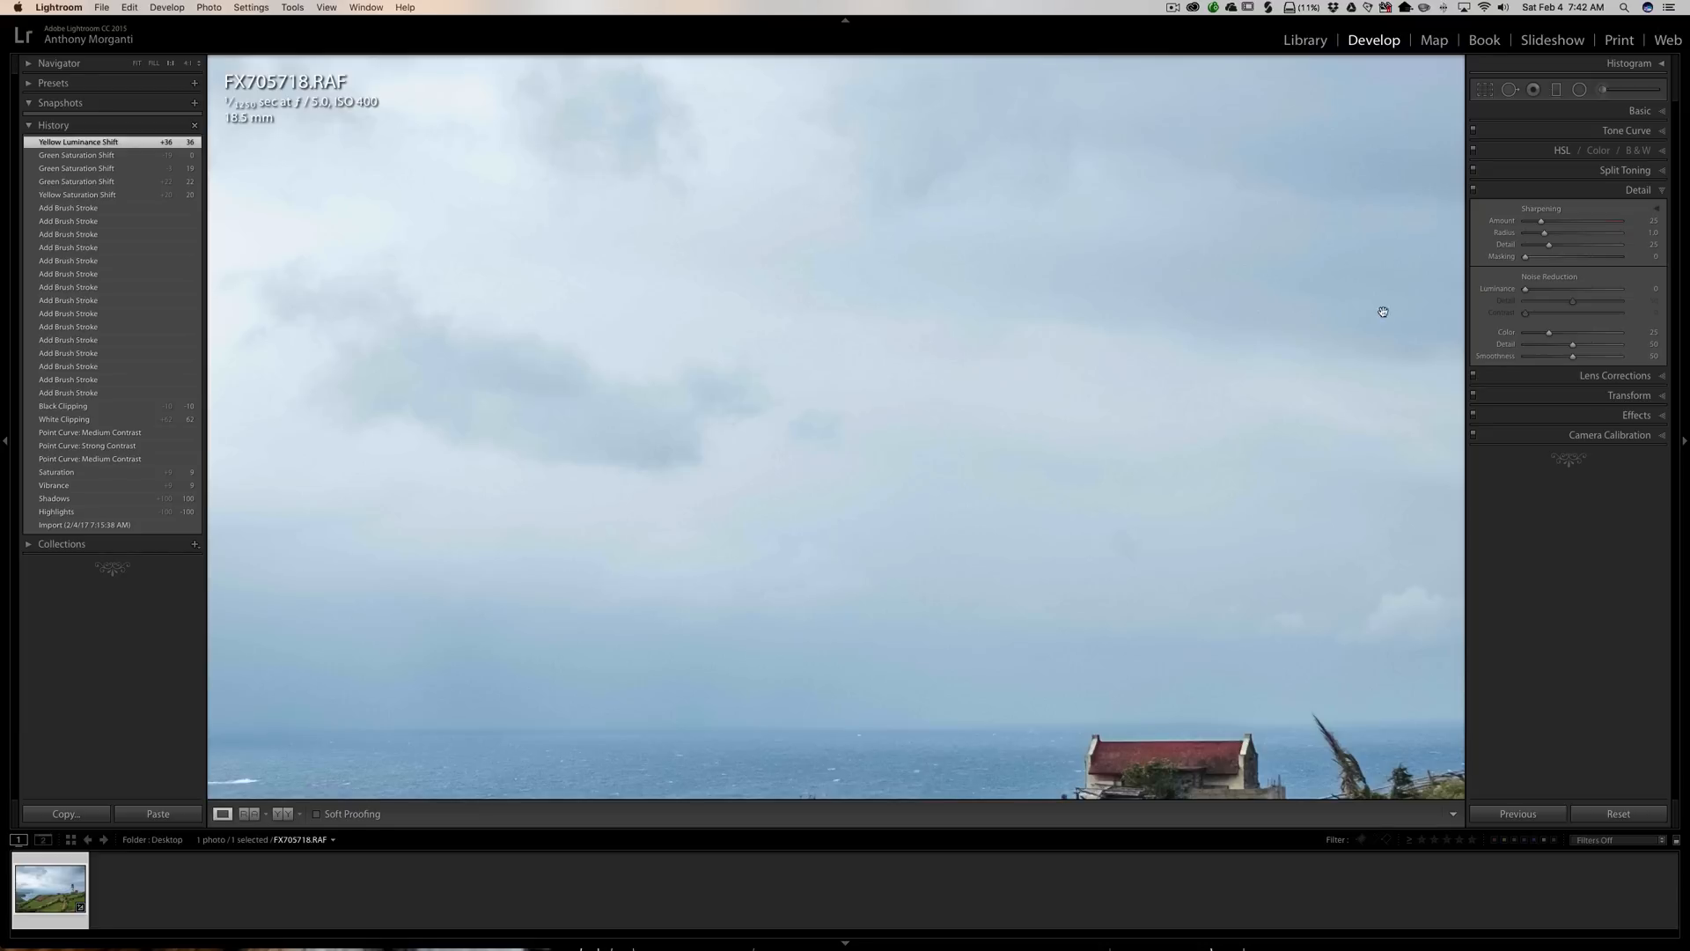
drag(1540, 224, 1479, 224)
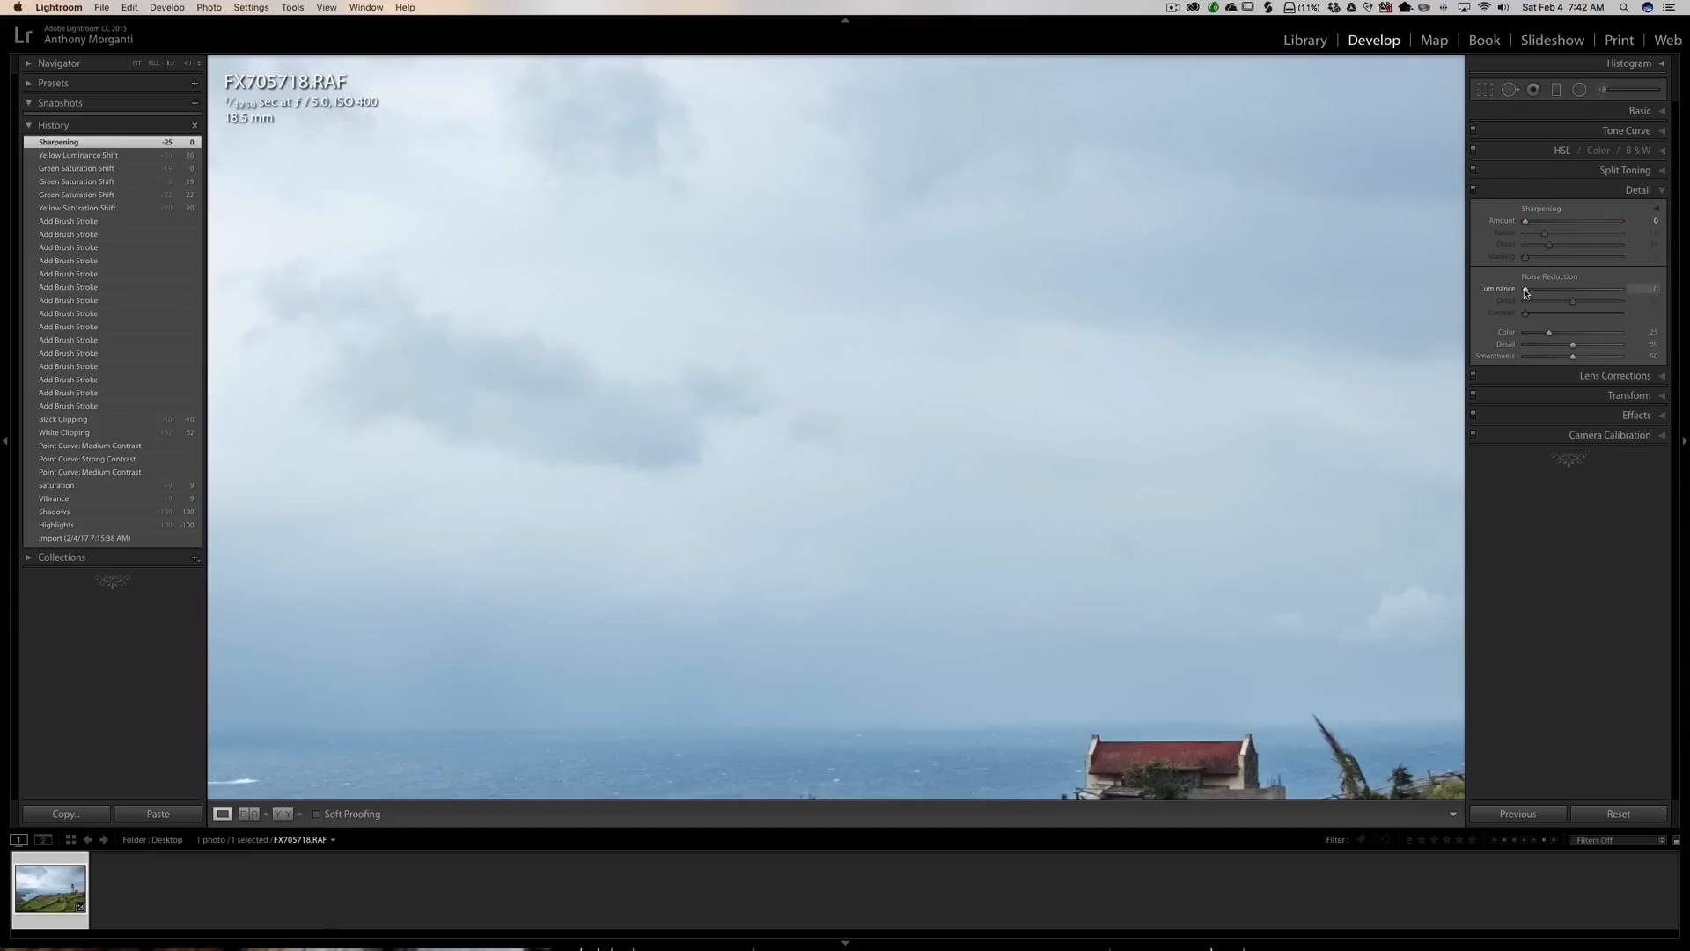
drag(1526, 290, 1570, 293)
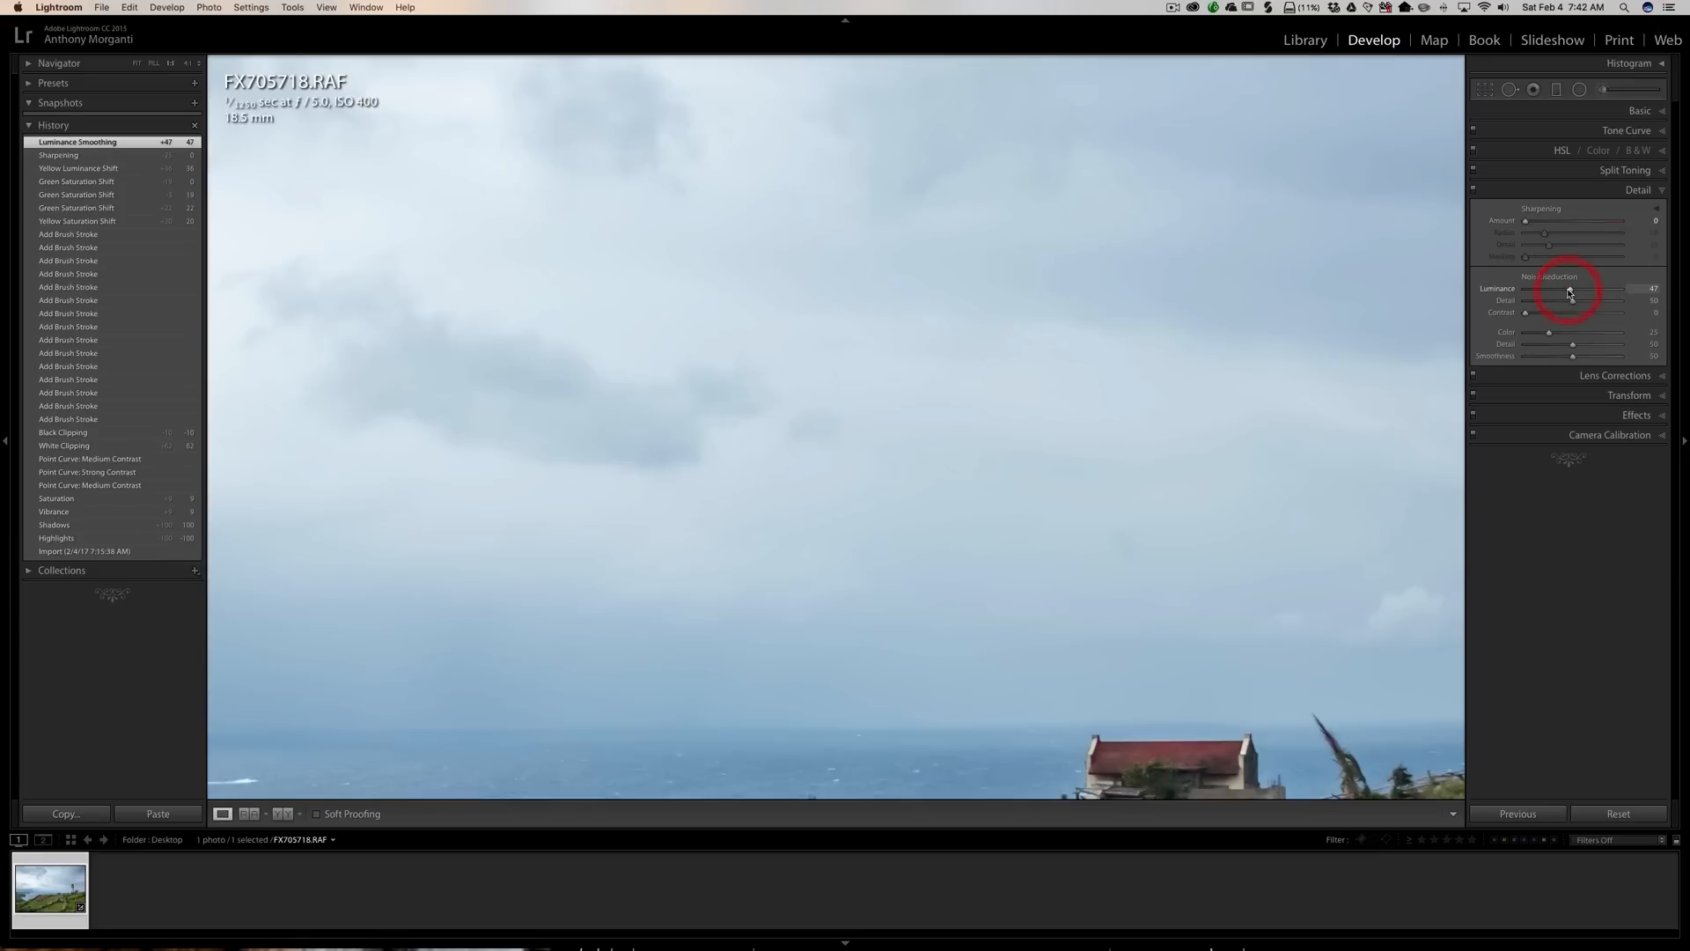
drag(1215, 348, 381, 450)
drag(918, 338, 864, 331)
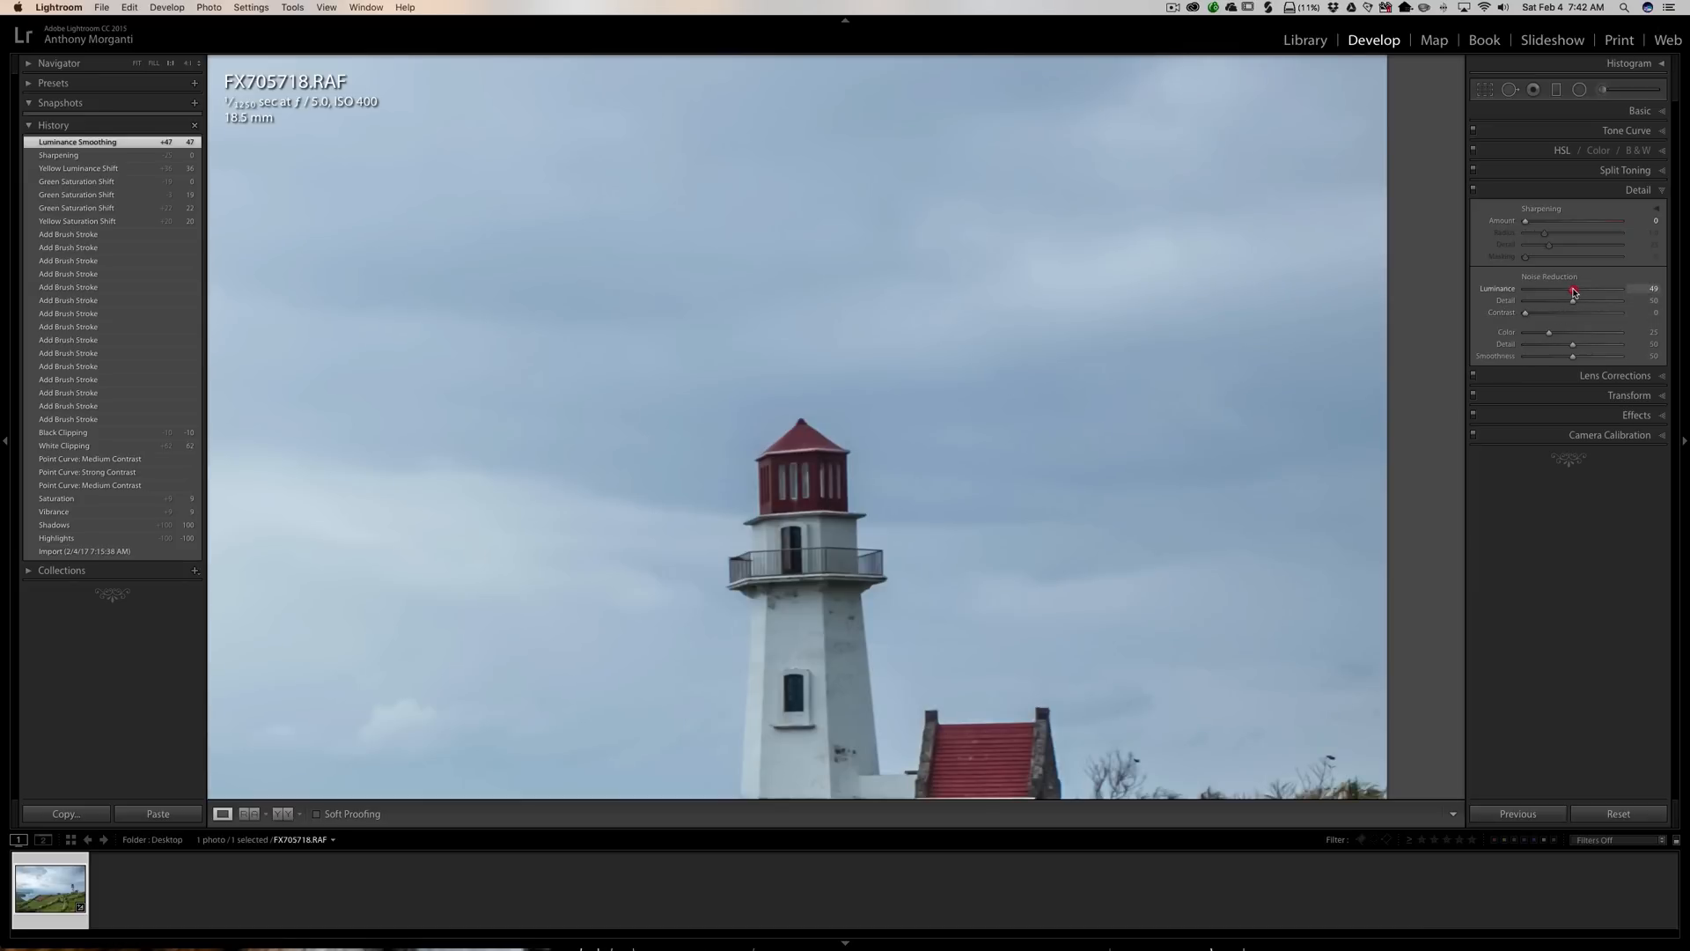
drag(1574, 291, 1572, 291)
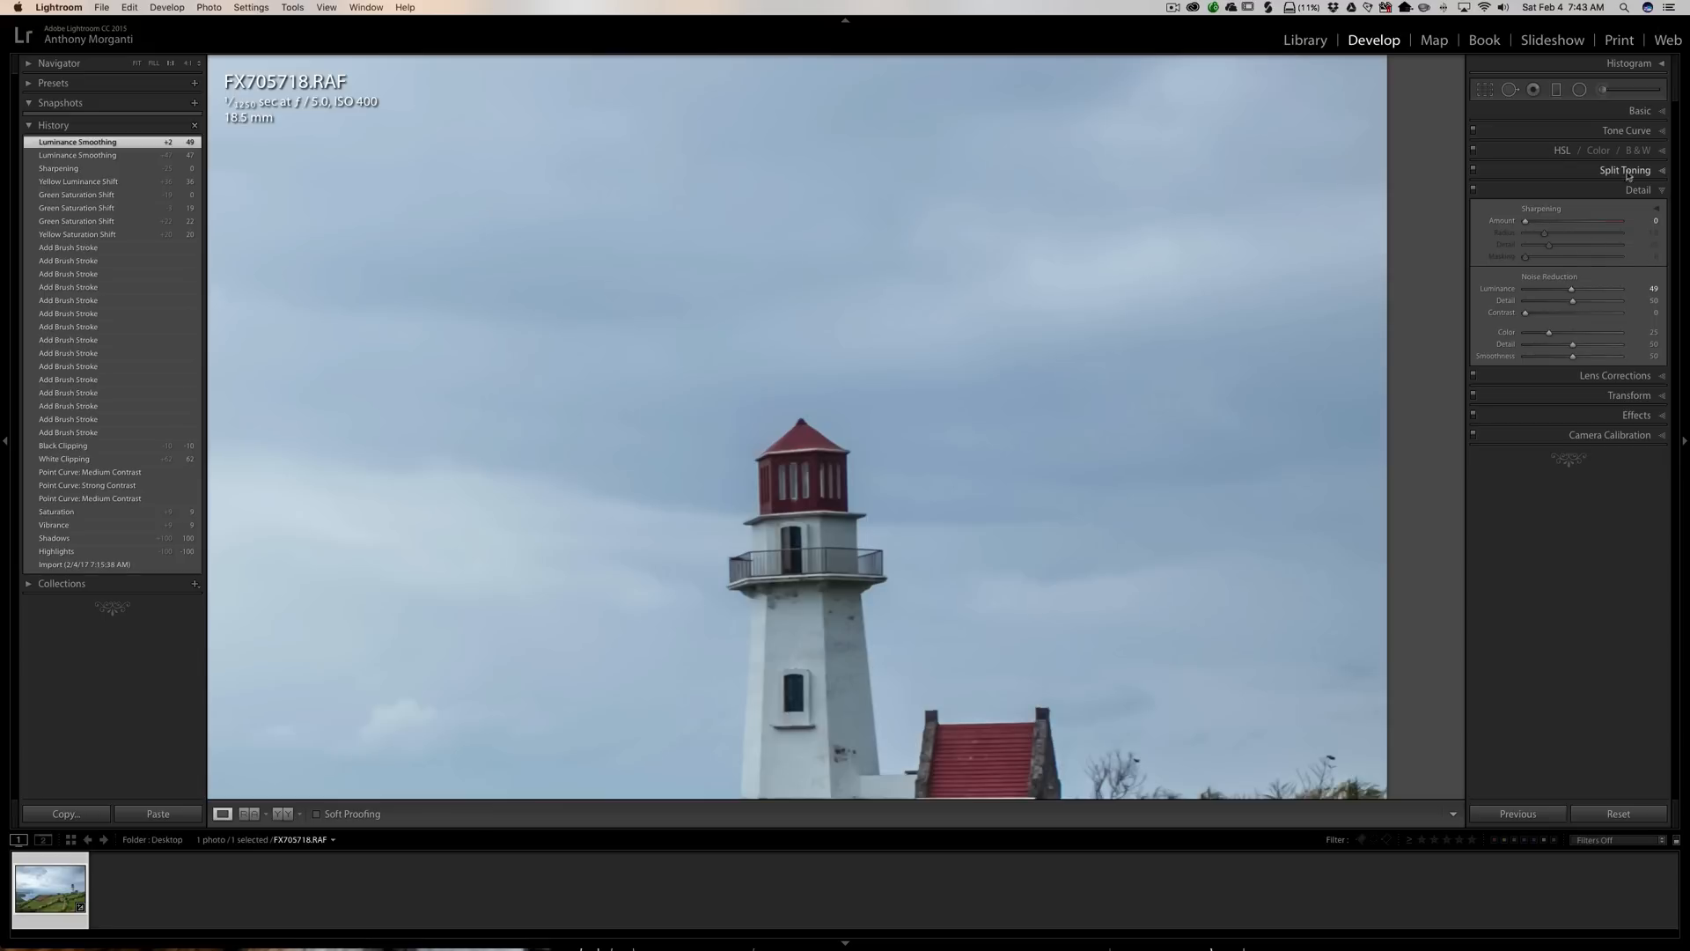
click(835, 358)
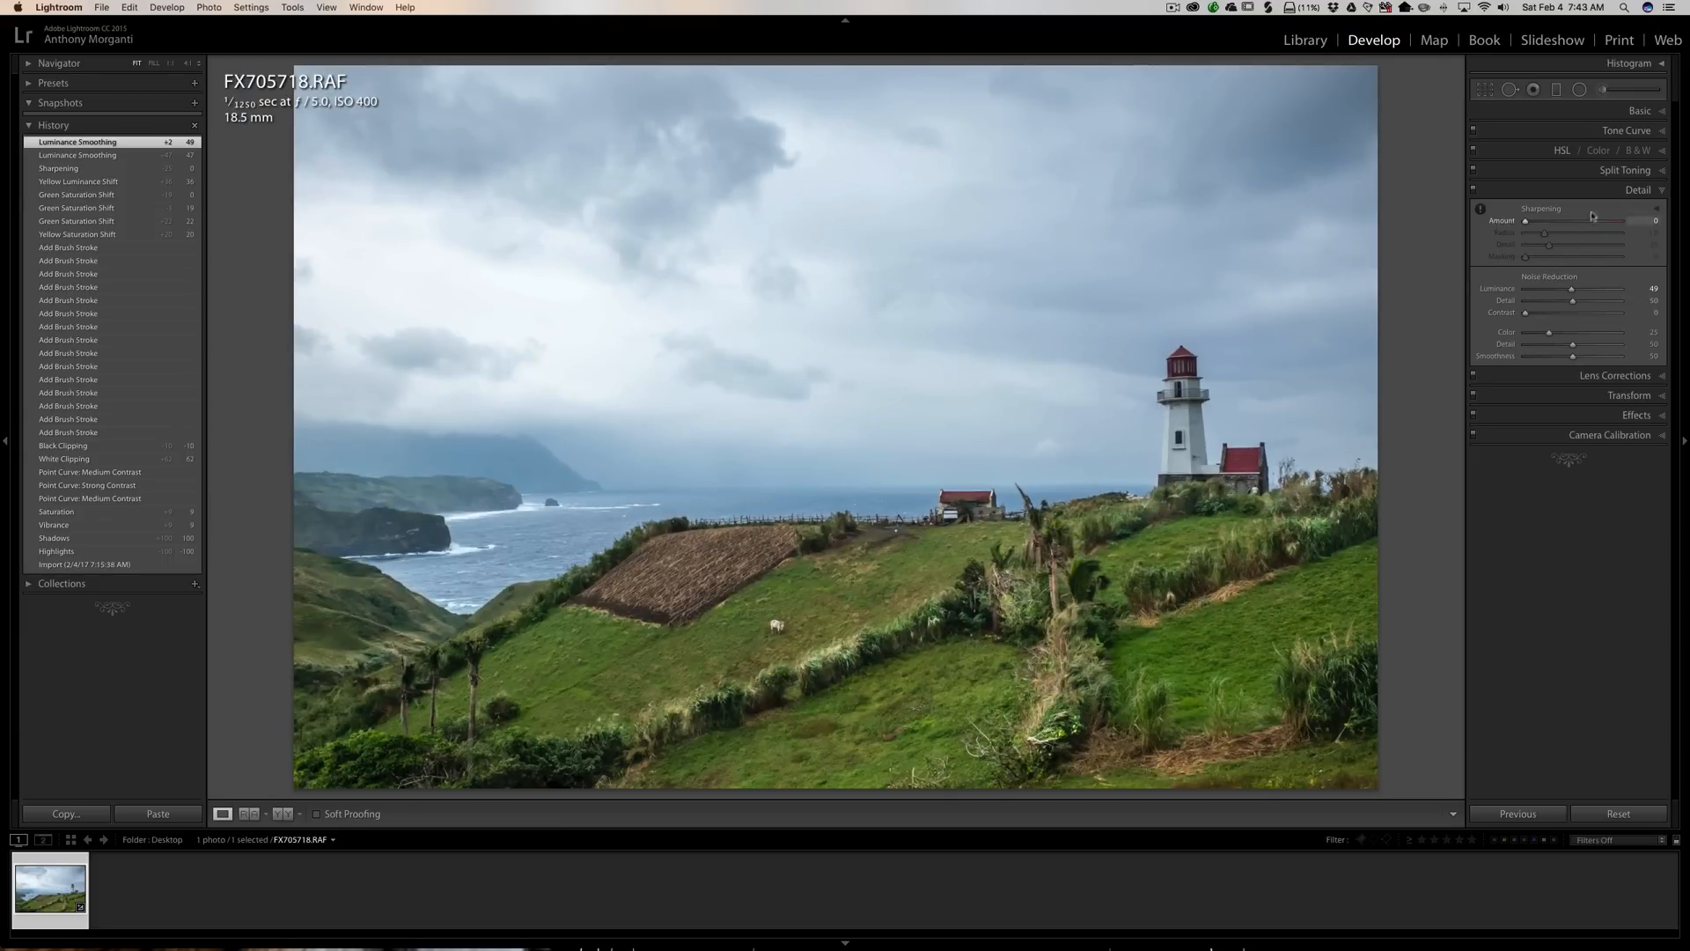
click(1627, 191)
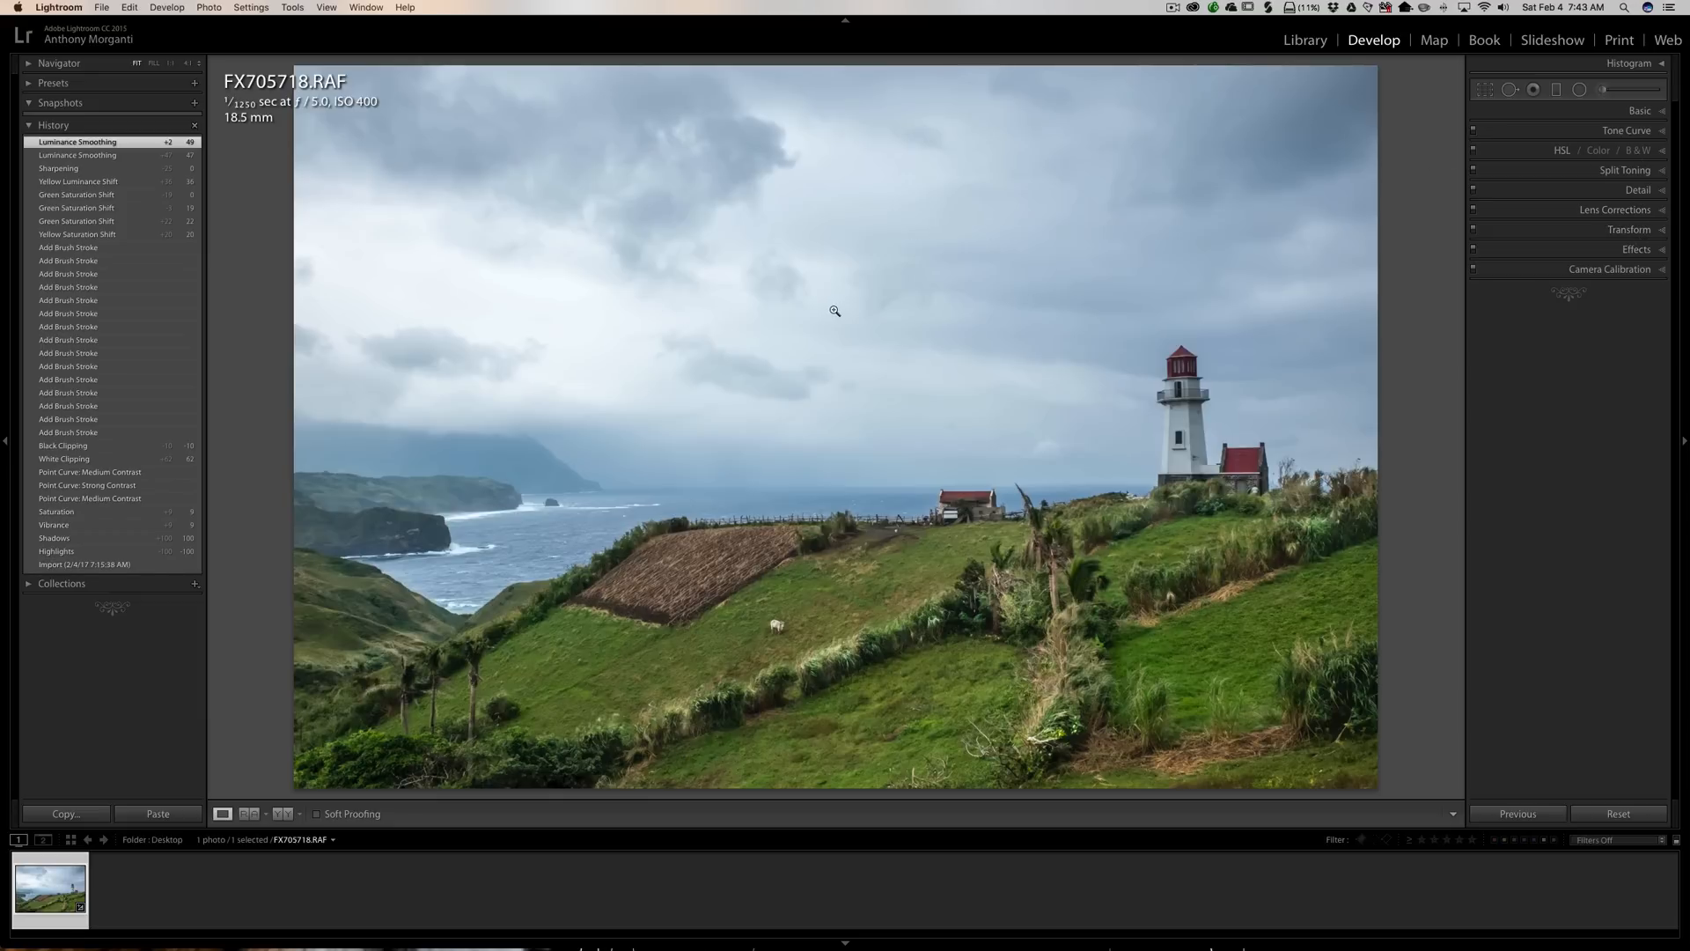
Open a copy with Lightroom adjustments in ON1 Effects 10 as a 16-bit ProPhoto RGB PSD and make it a Smart Photo
right_click(892, 311)
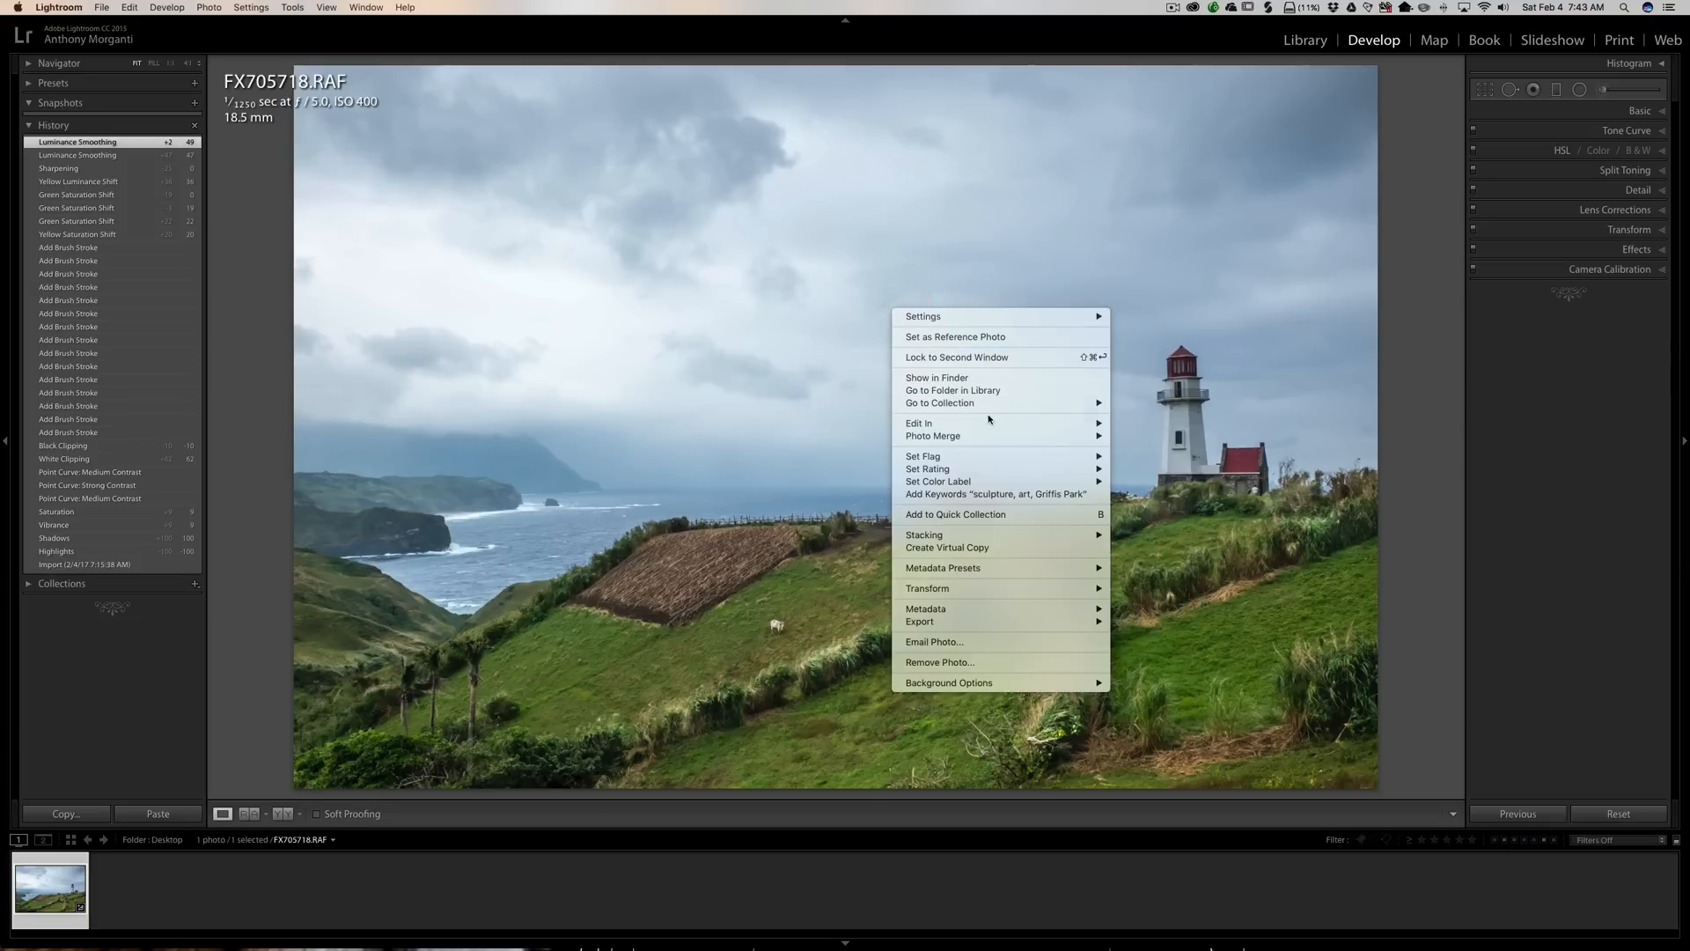
mouse_move(986, 424)
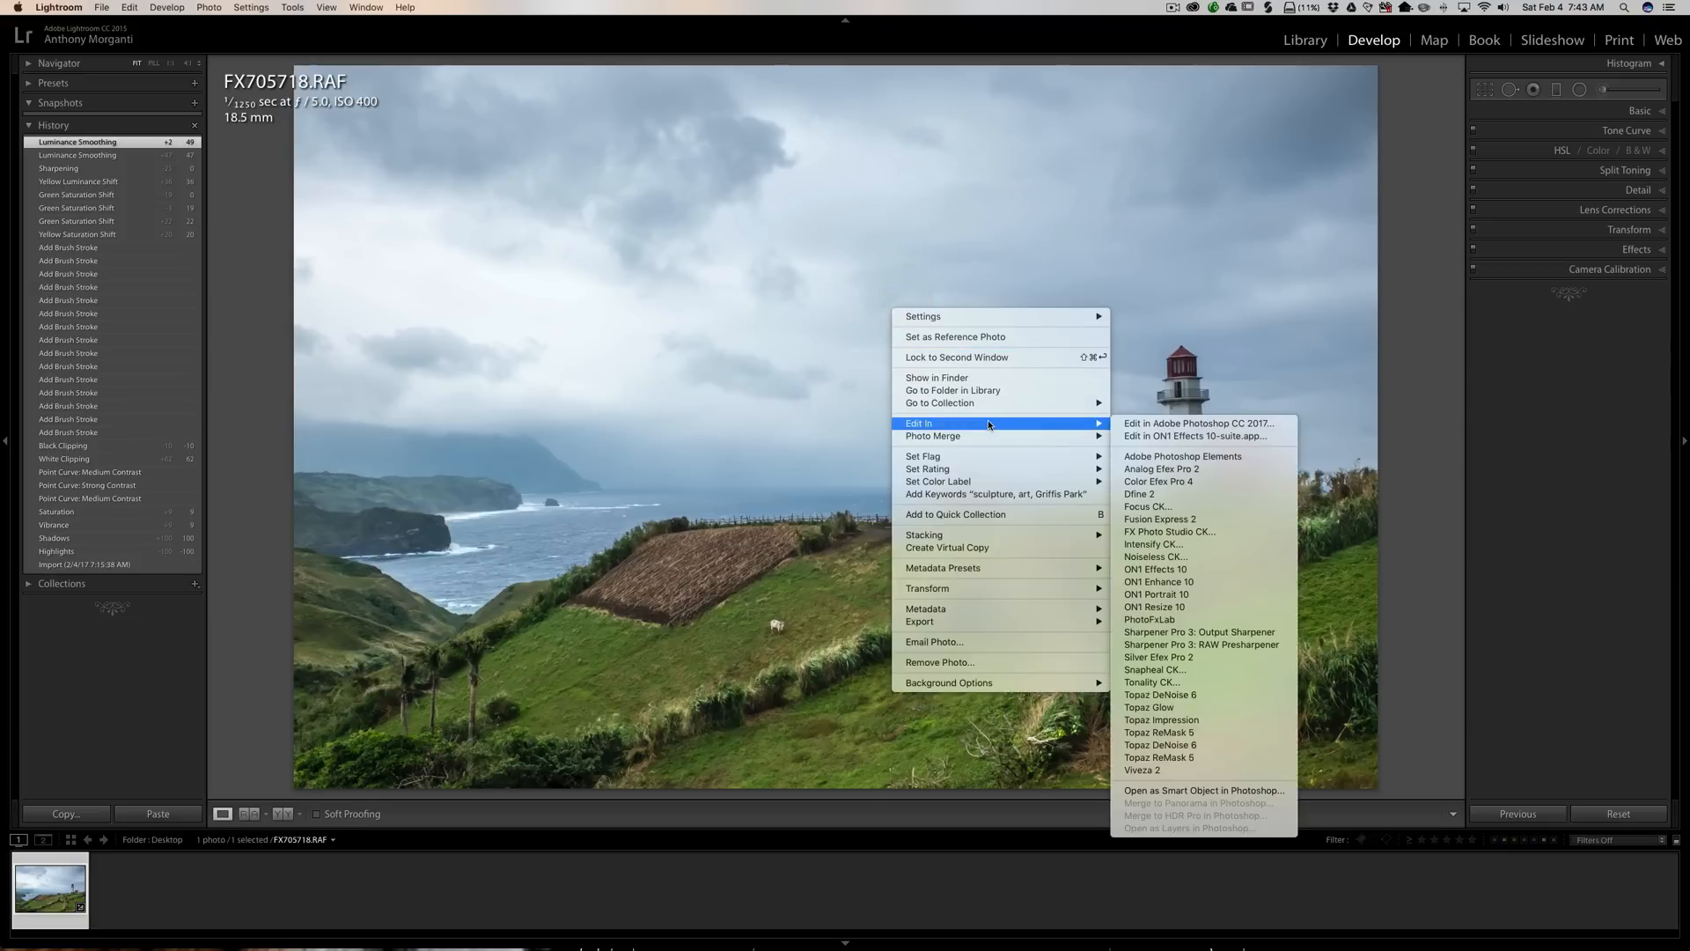
click(1196, 437)
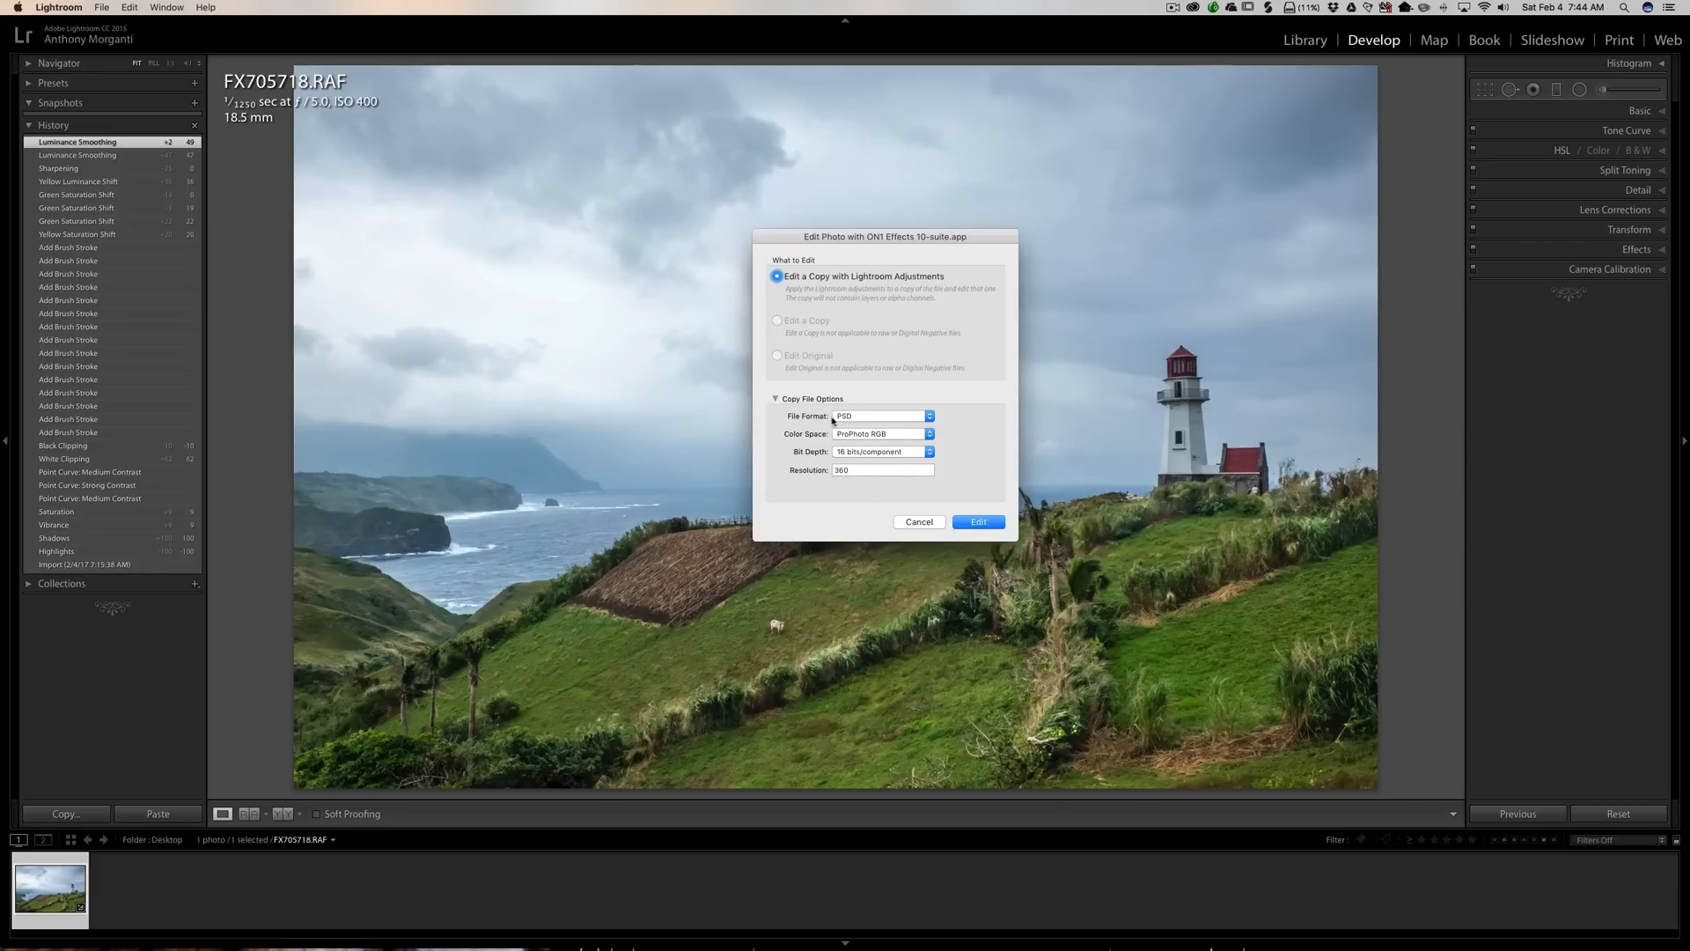
click(972, 521)
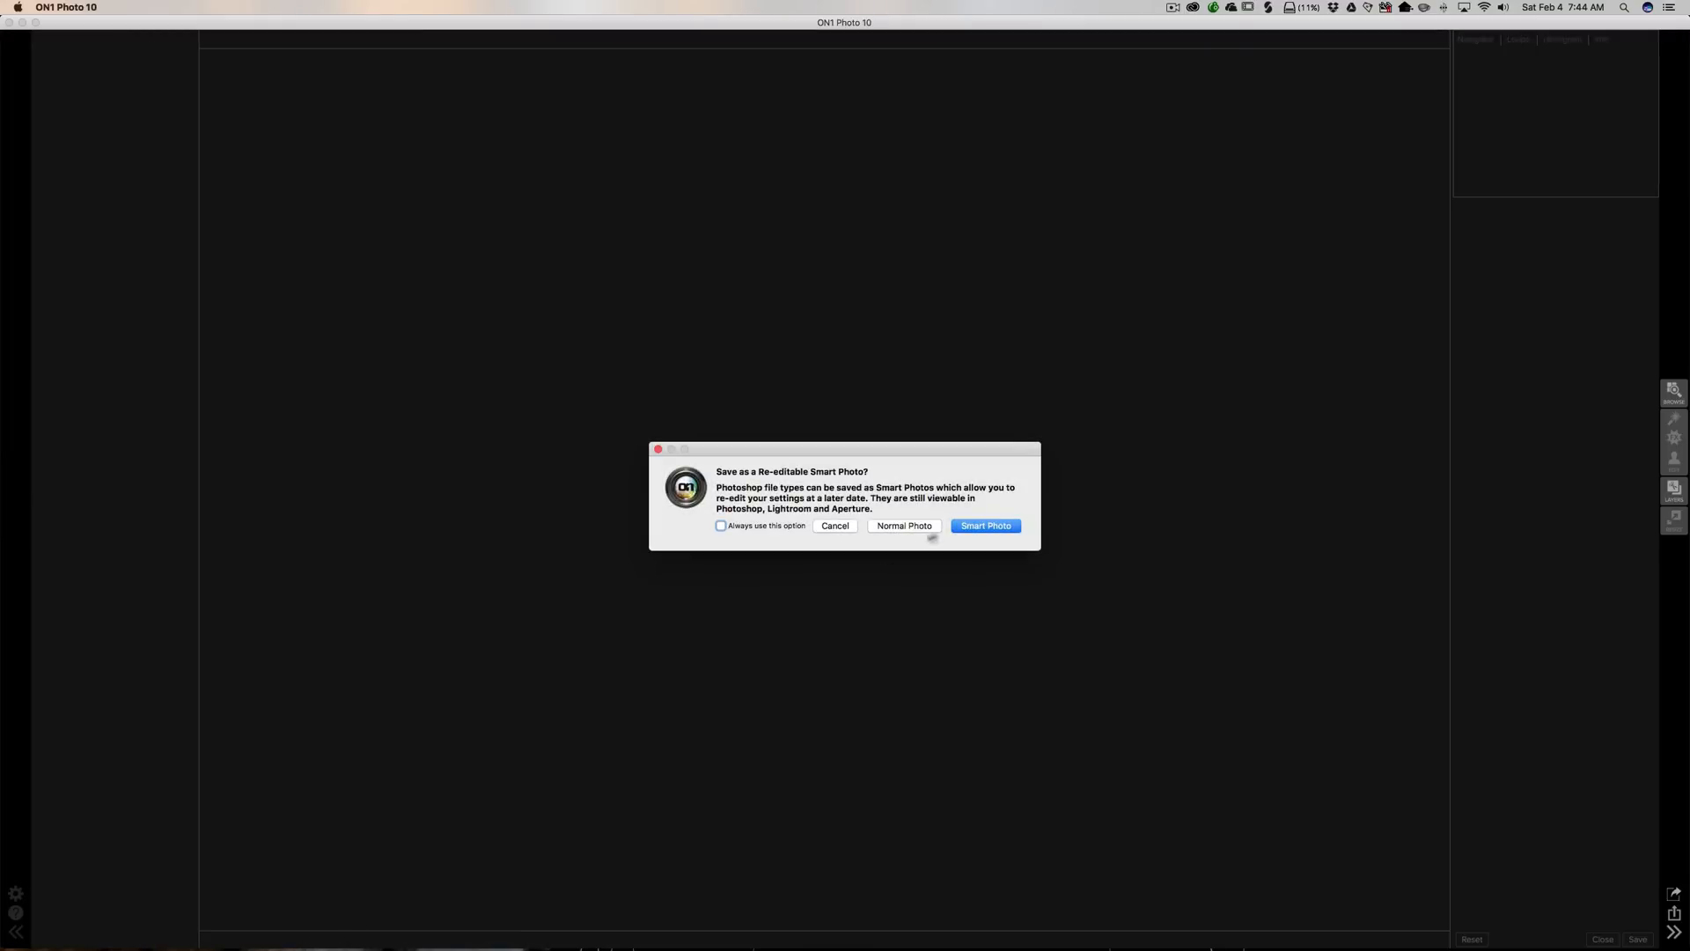
click(975, 526)
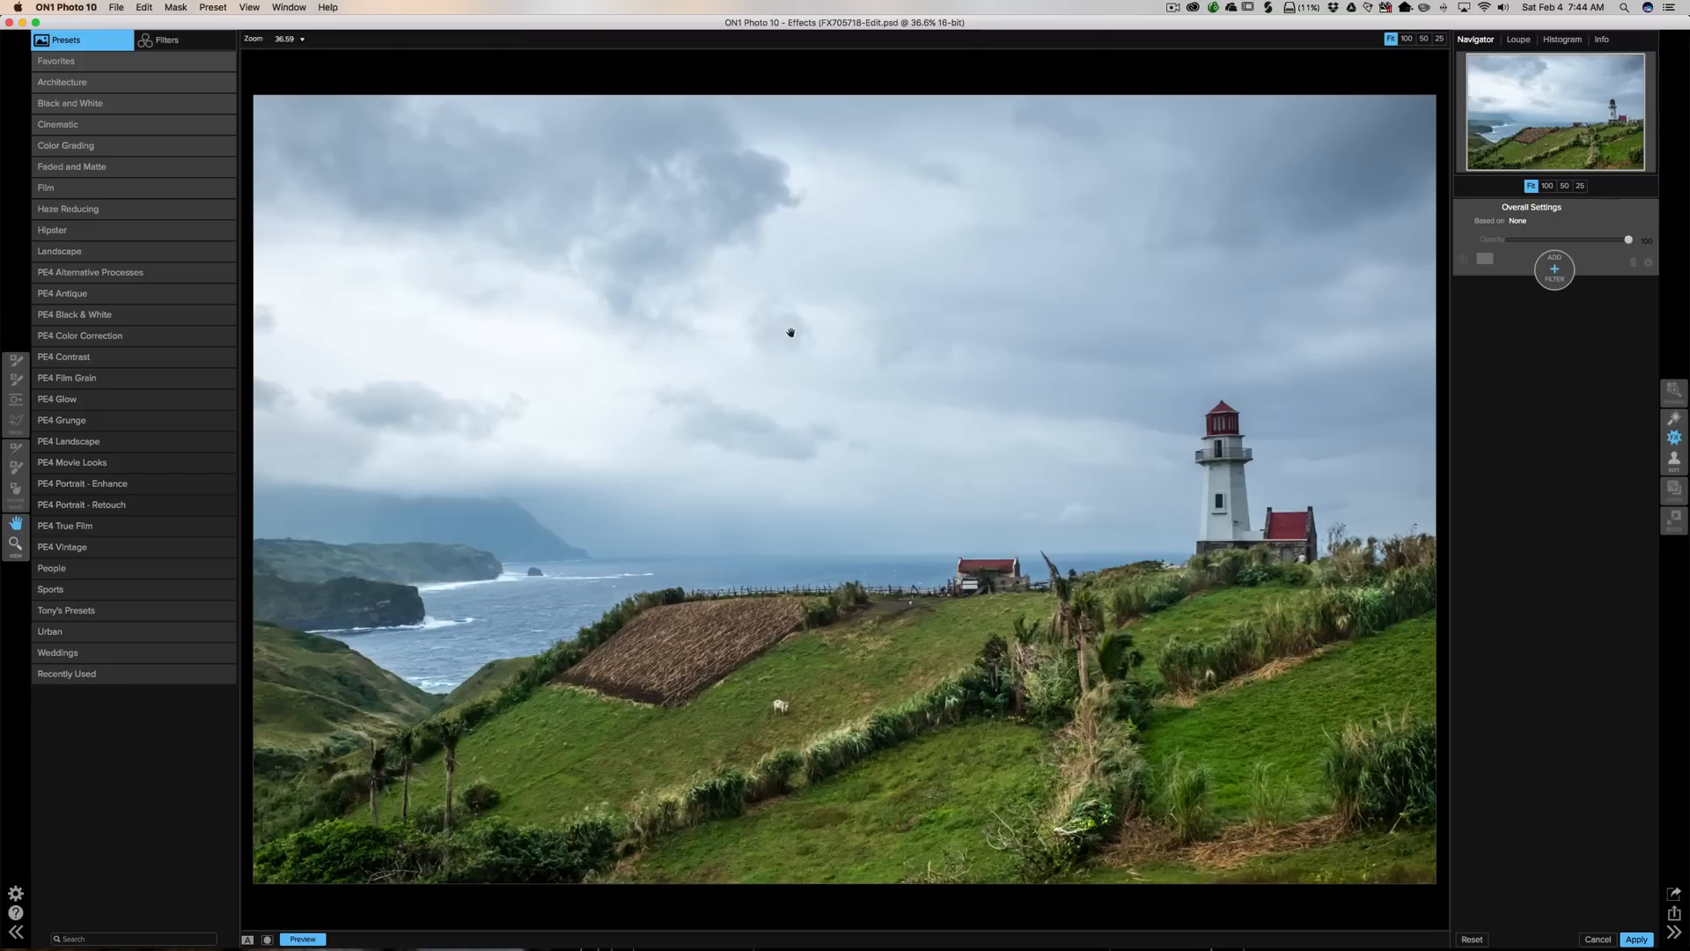
Add a Dynamic Contrast filter to the lighthouse photo
click(1554, 272)
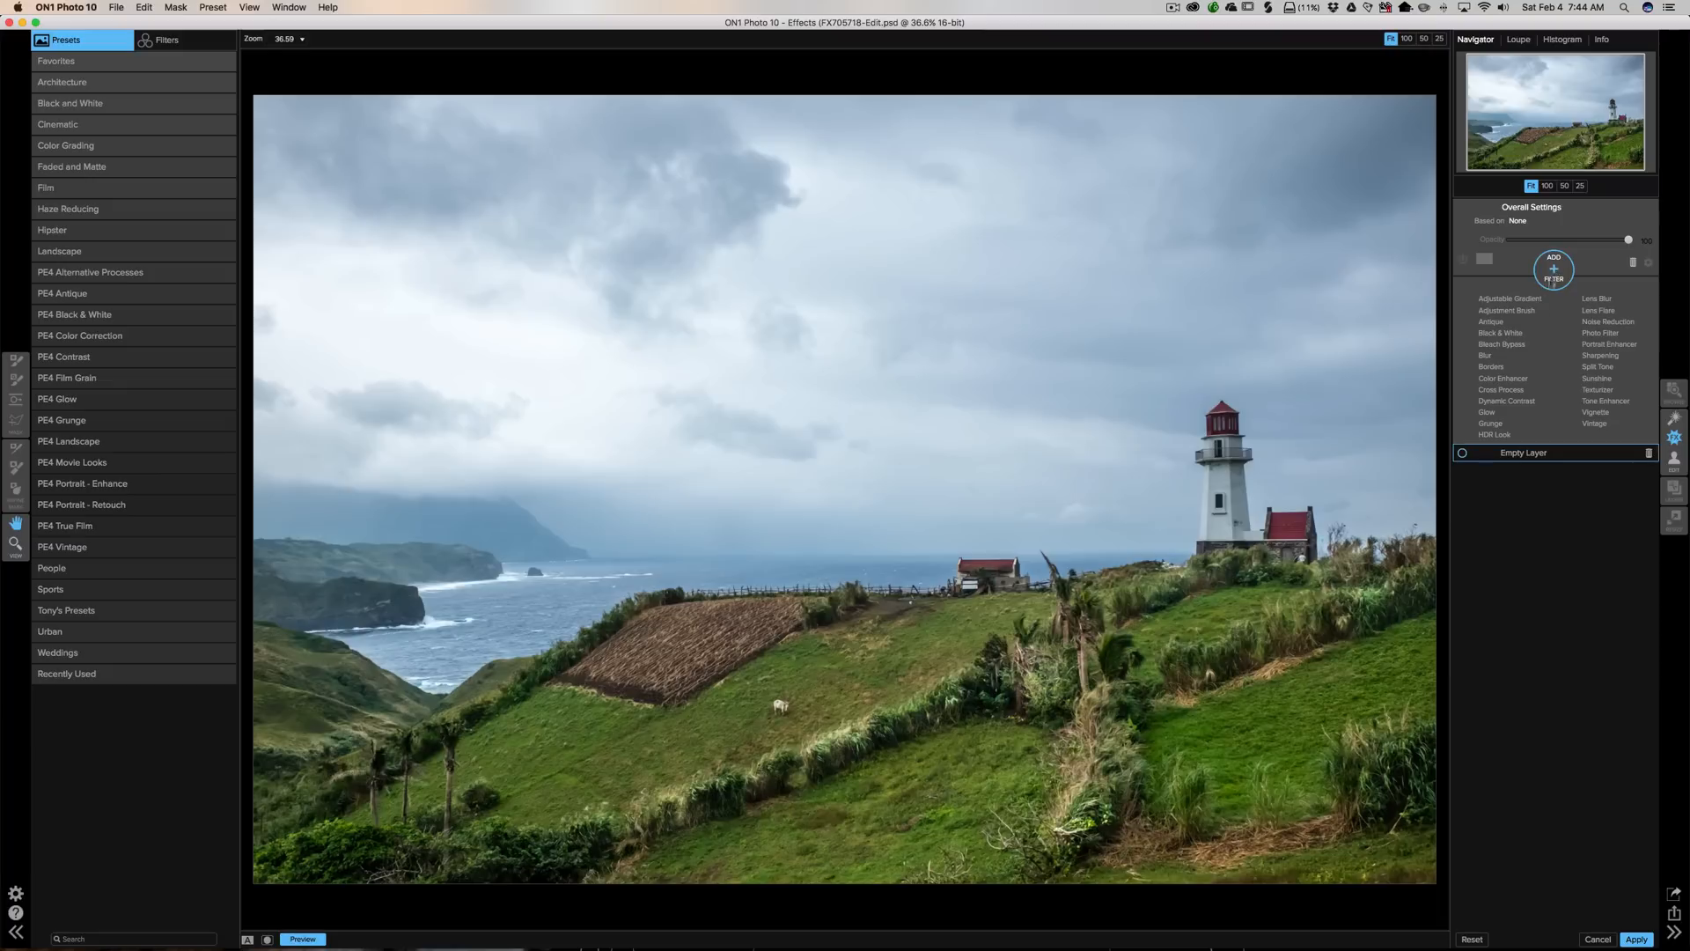
click(1503, 402)
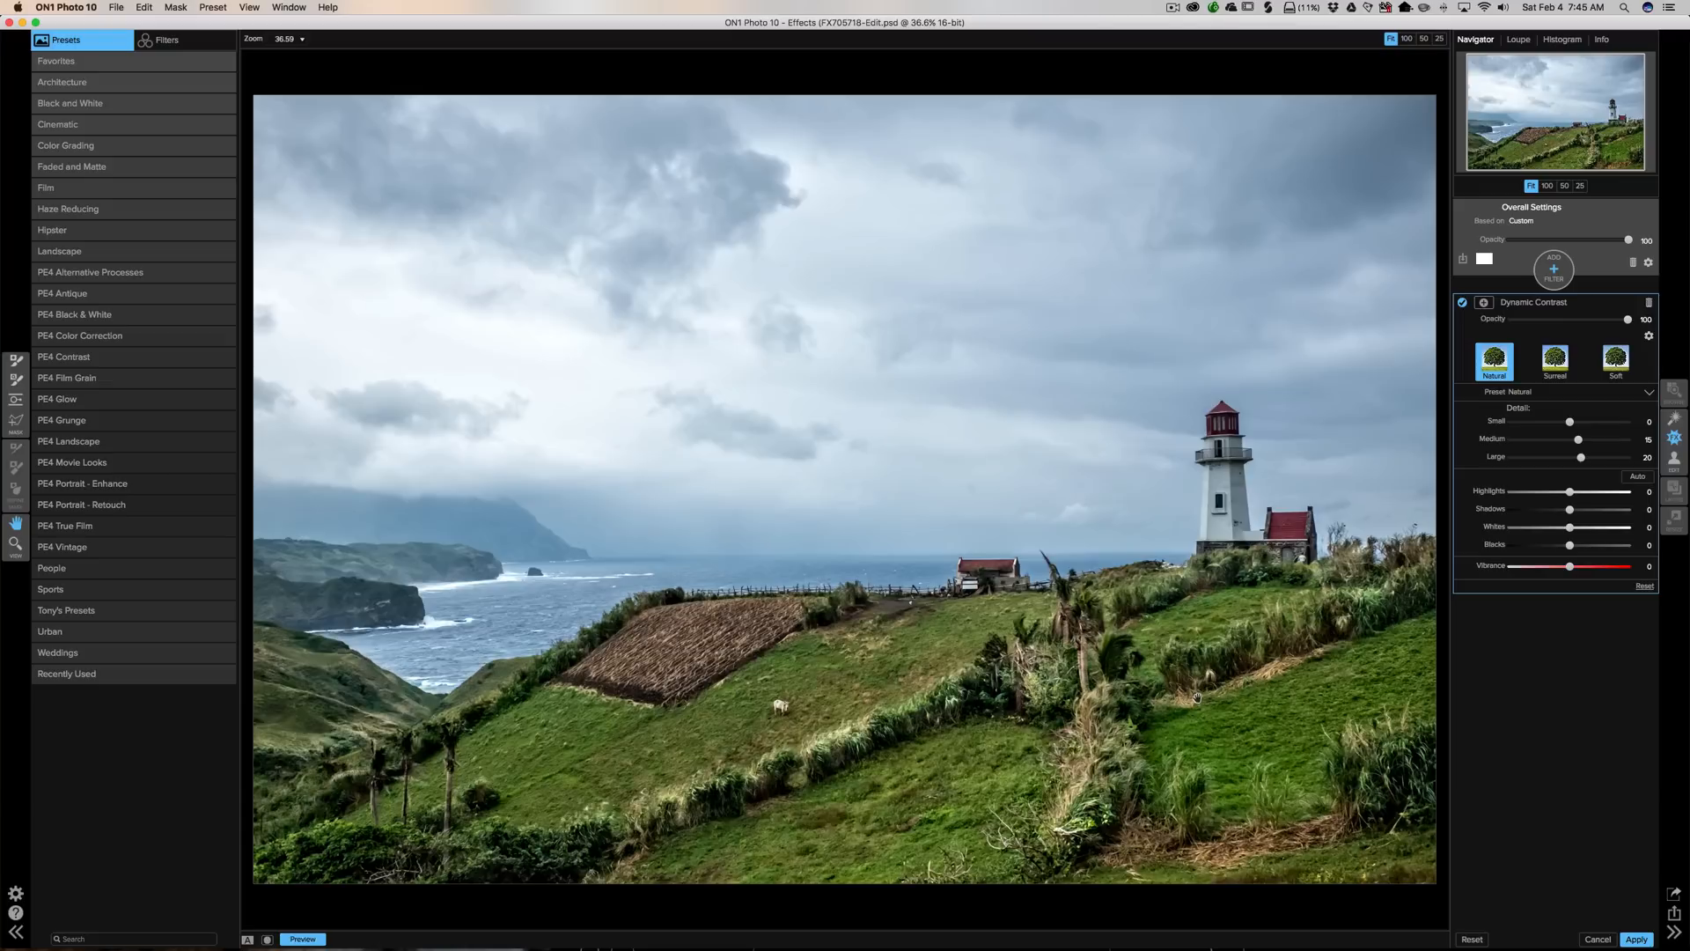
Partly mask Dynamic Contrast out of the foreground land using a size 800 brush with feather 50 and opacity 50
click(1484, 302)
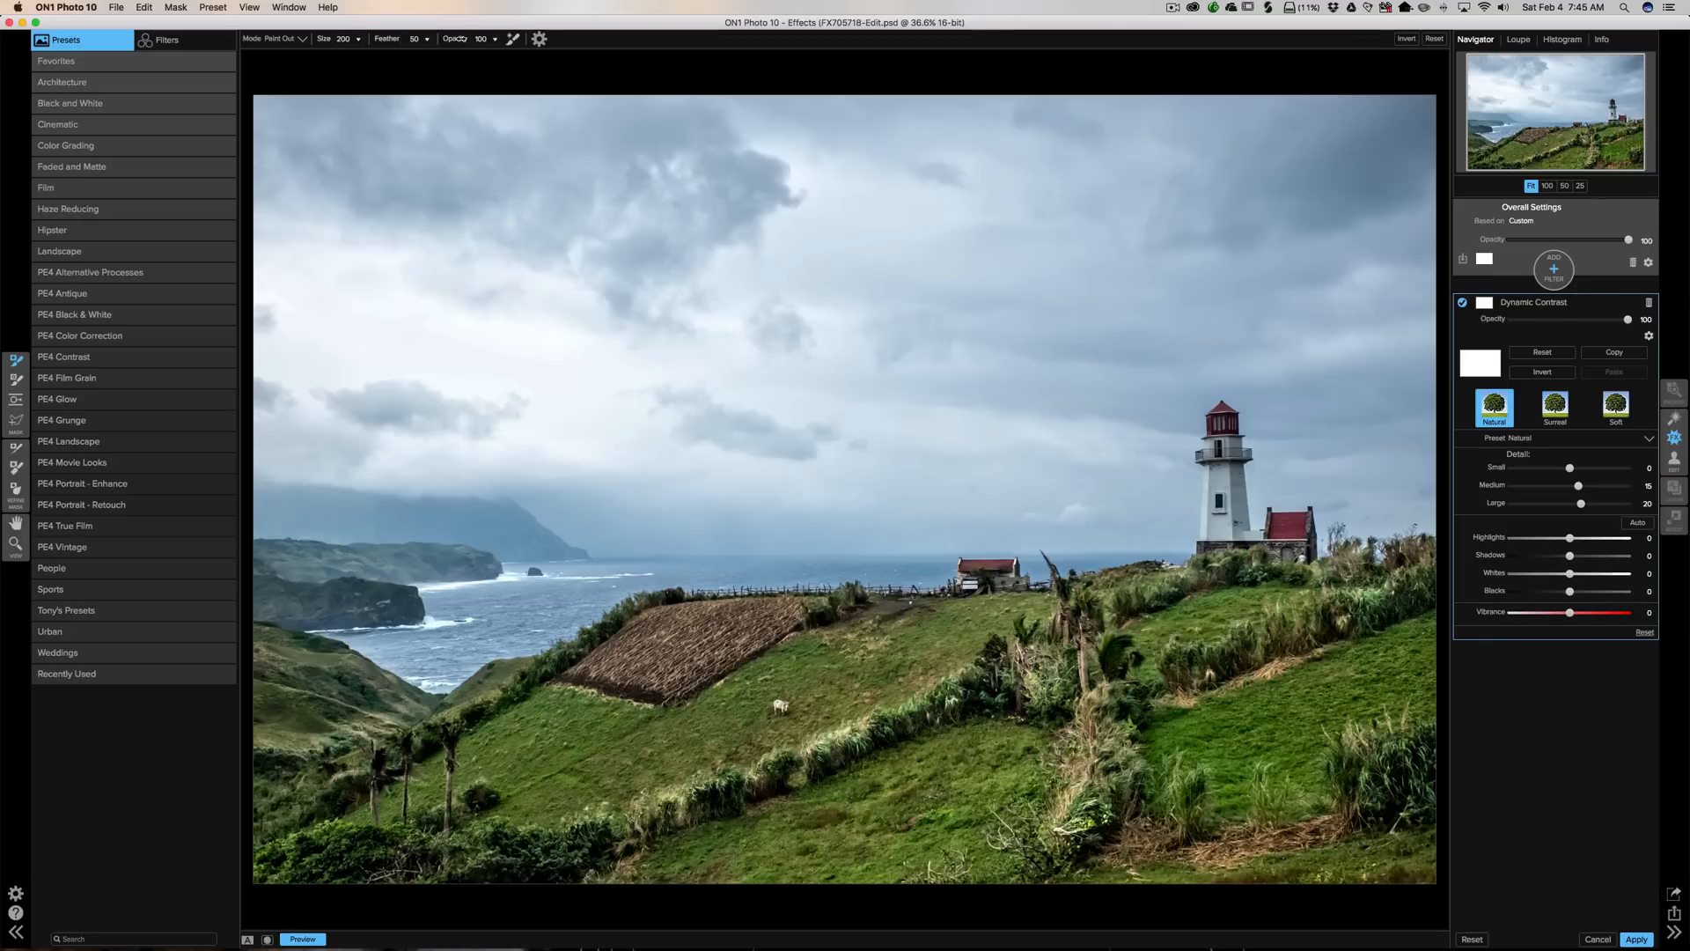
drag(463, 39, 379, 37)
drag(388, 38, 379, 40)
drag(451, 39, 471, 38)
key(bracketright)
key(bracketright)
key(bracketright)
key(bracketright)
key(bracketright)
key(bracketright)
drag(1029, 870, 1032, 872)
Compare the photo with and without the masked Dynamic Contrast filter and collapse its settings
click(1463, 304)
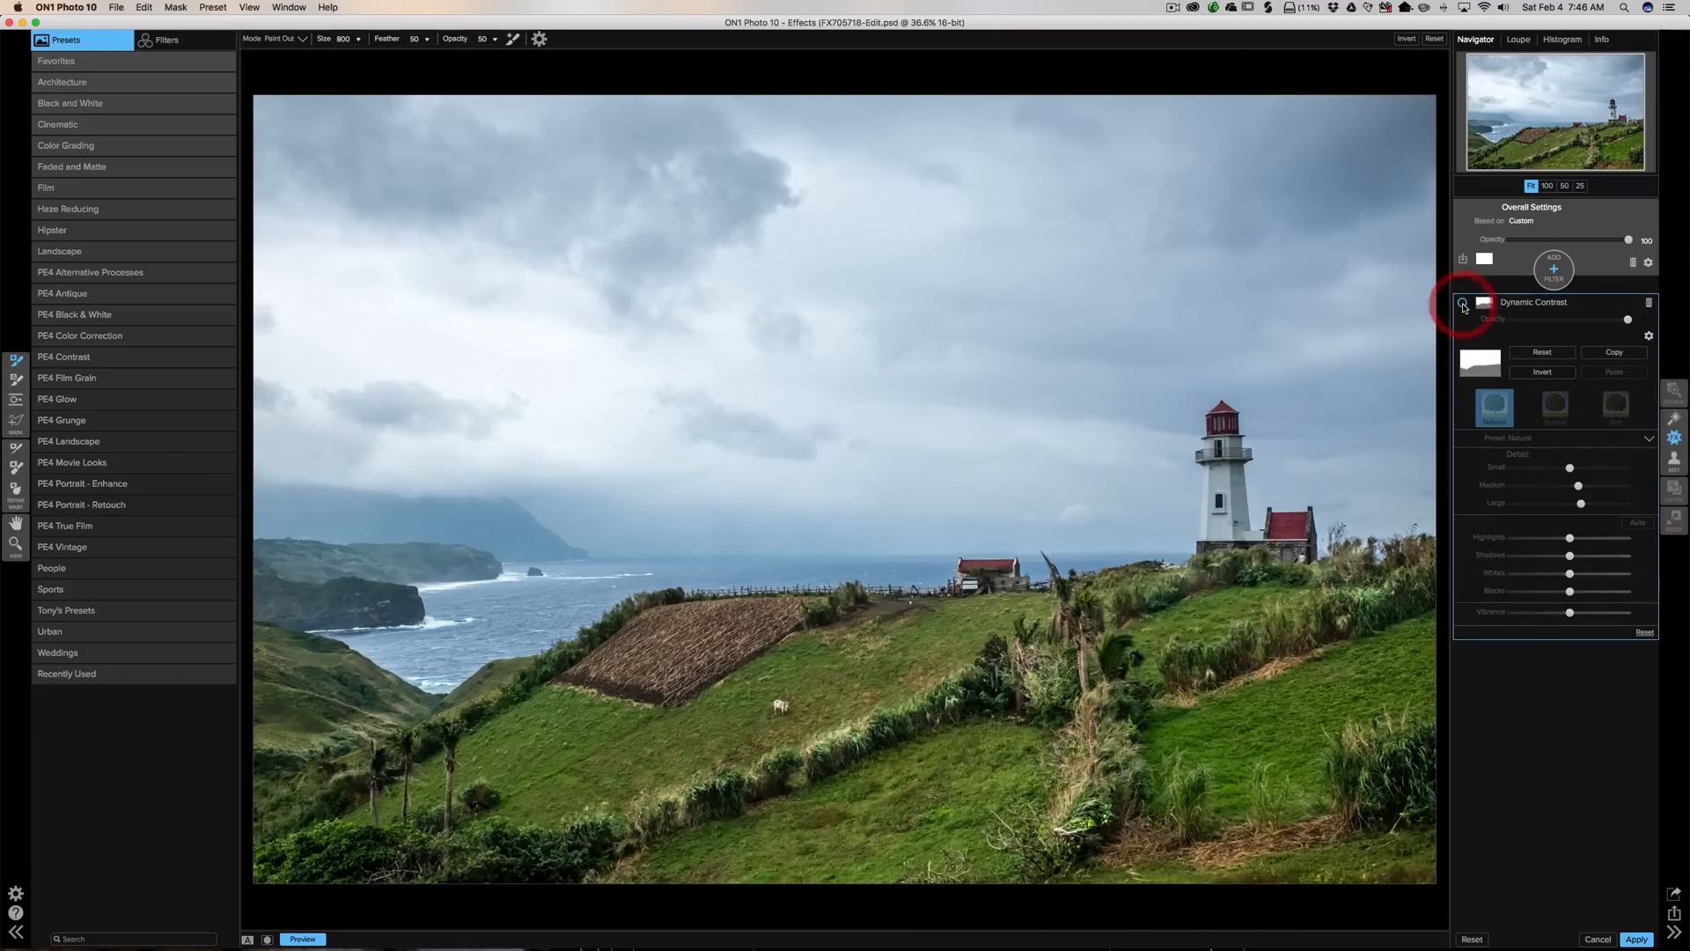
click(1463, 304)
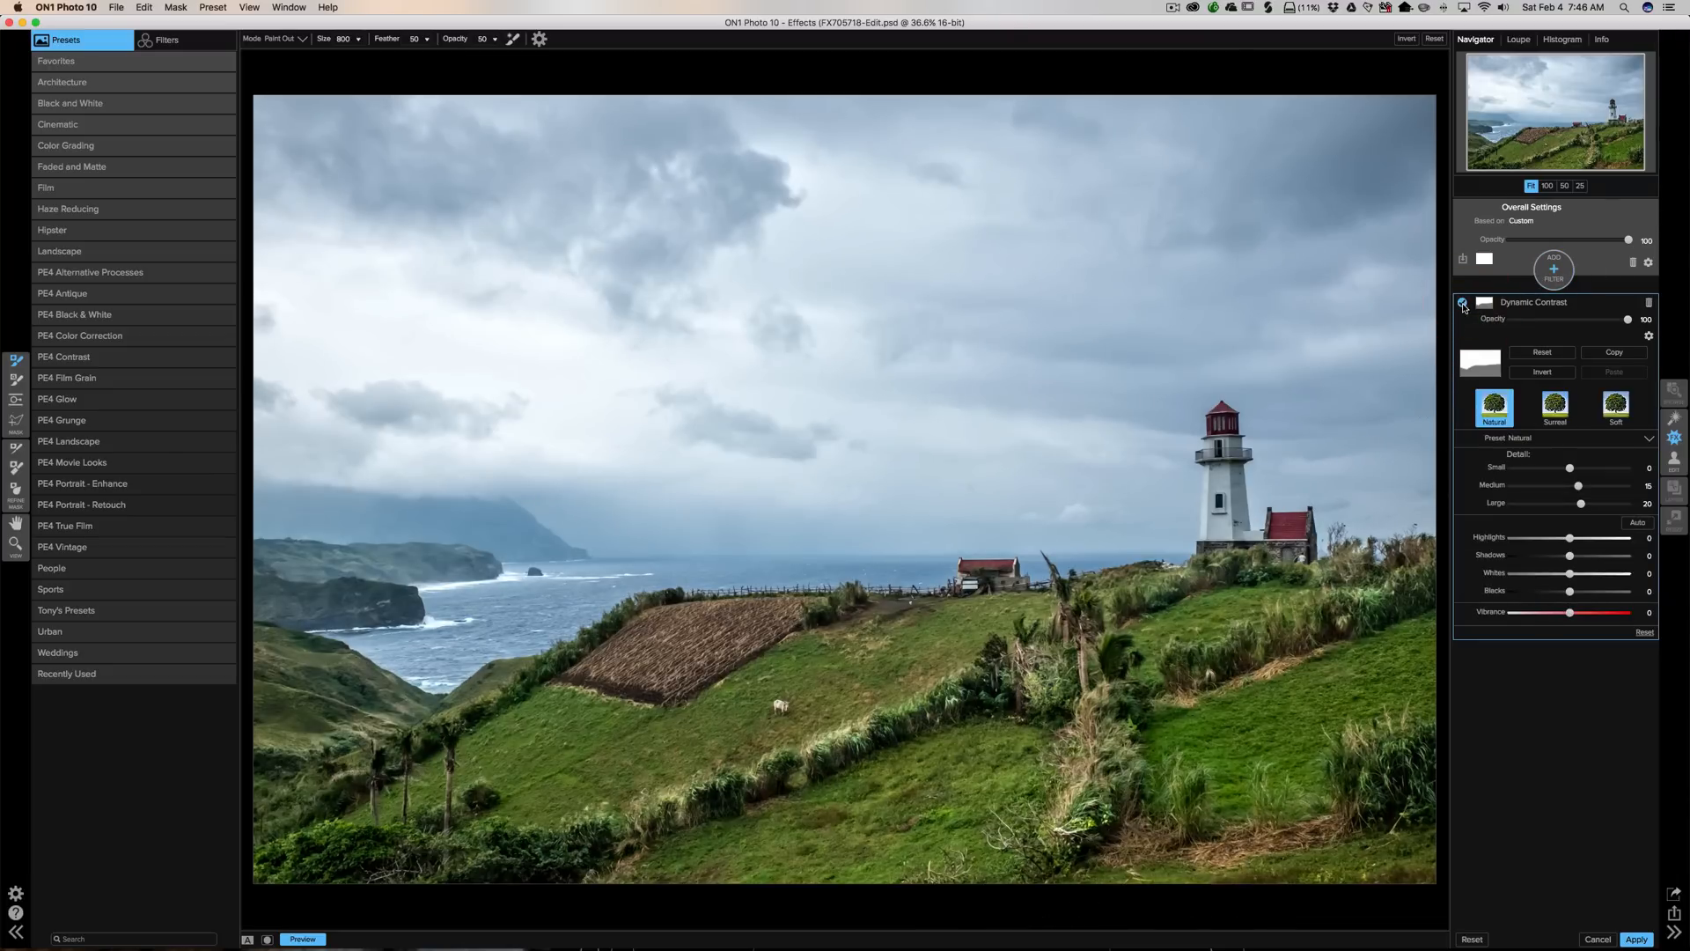
click(1464, 303)
click(1463, 304)
click(1609, 304)
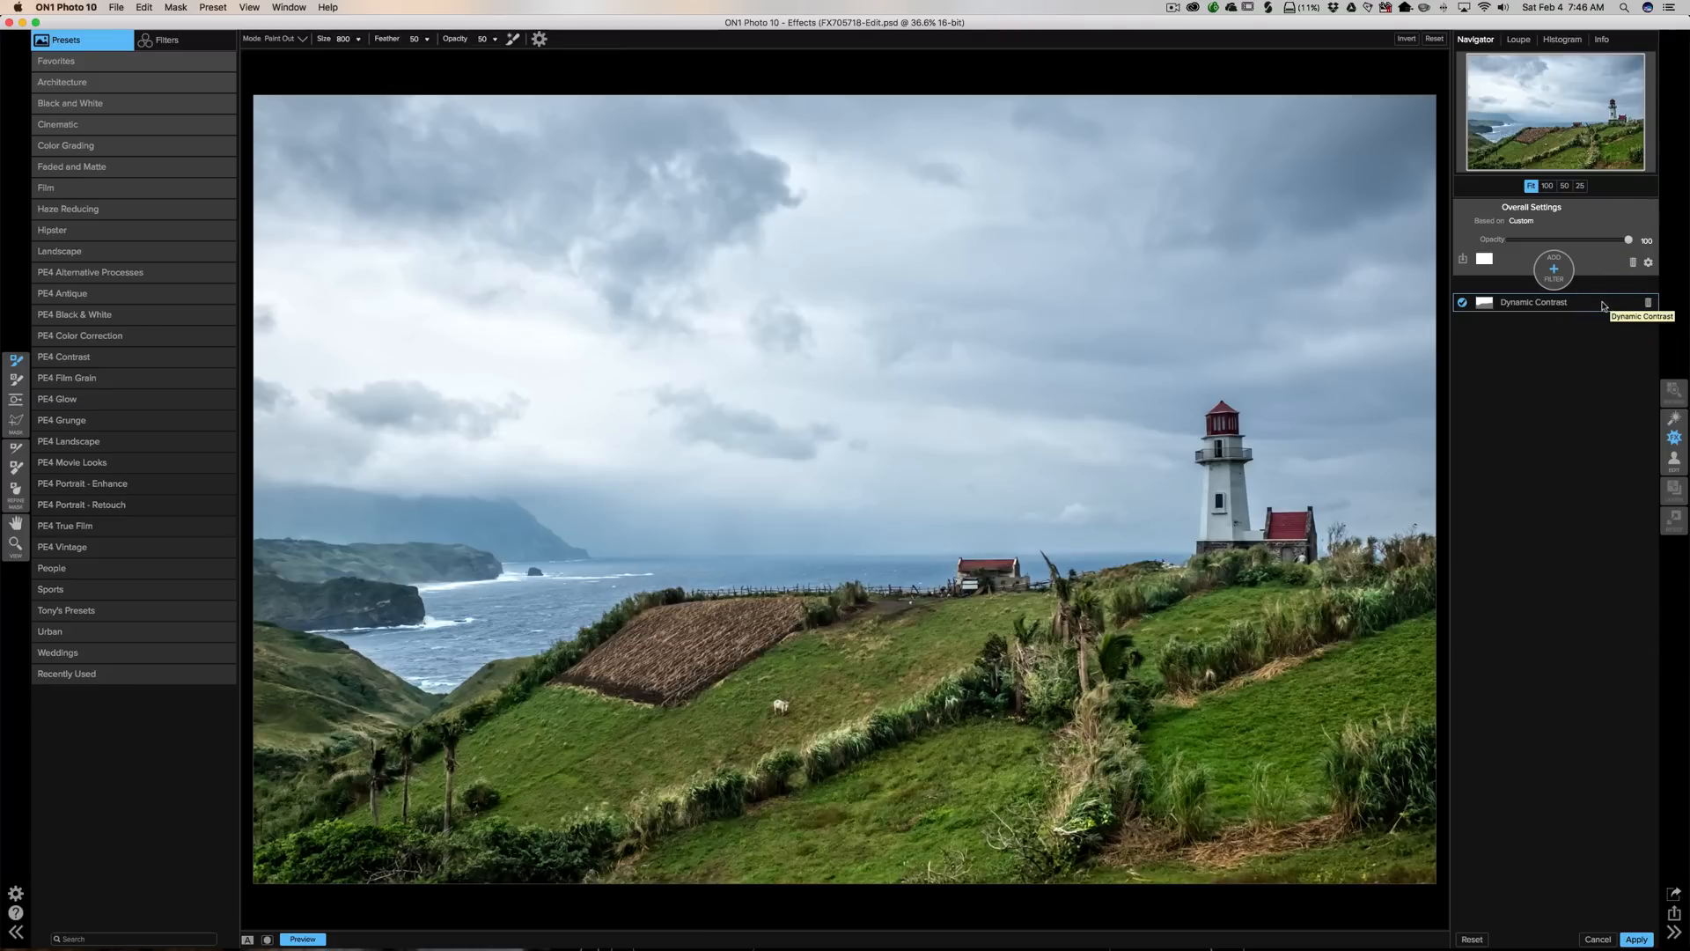
click(1553, 270)
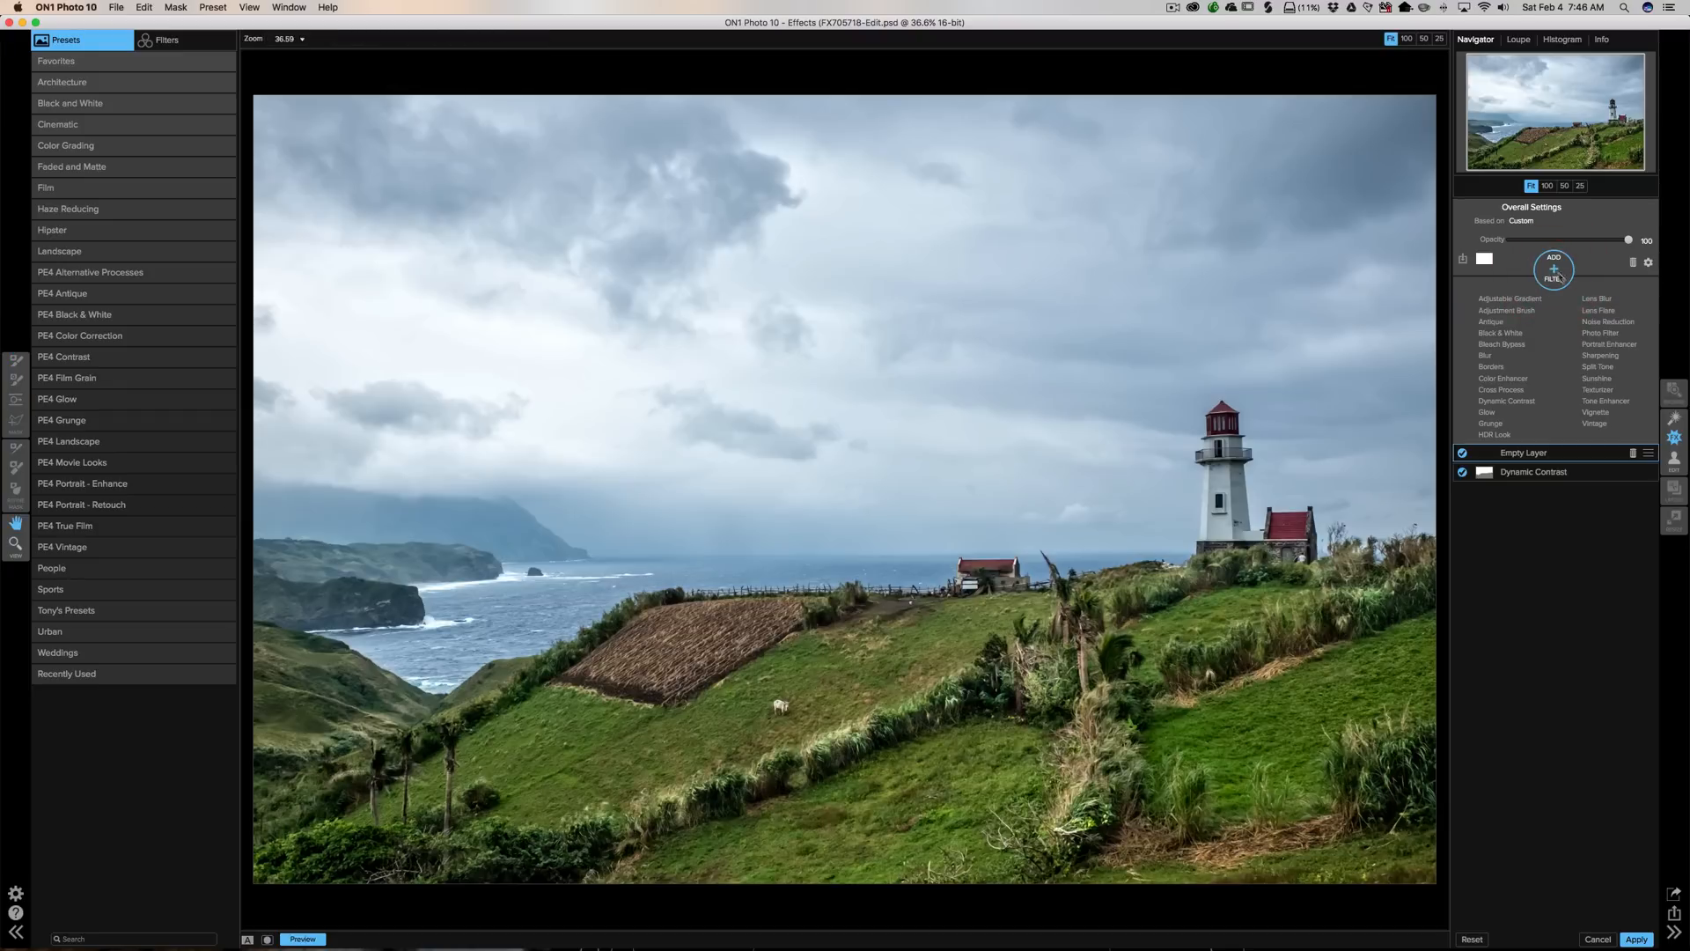
click(1604, 401)
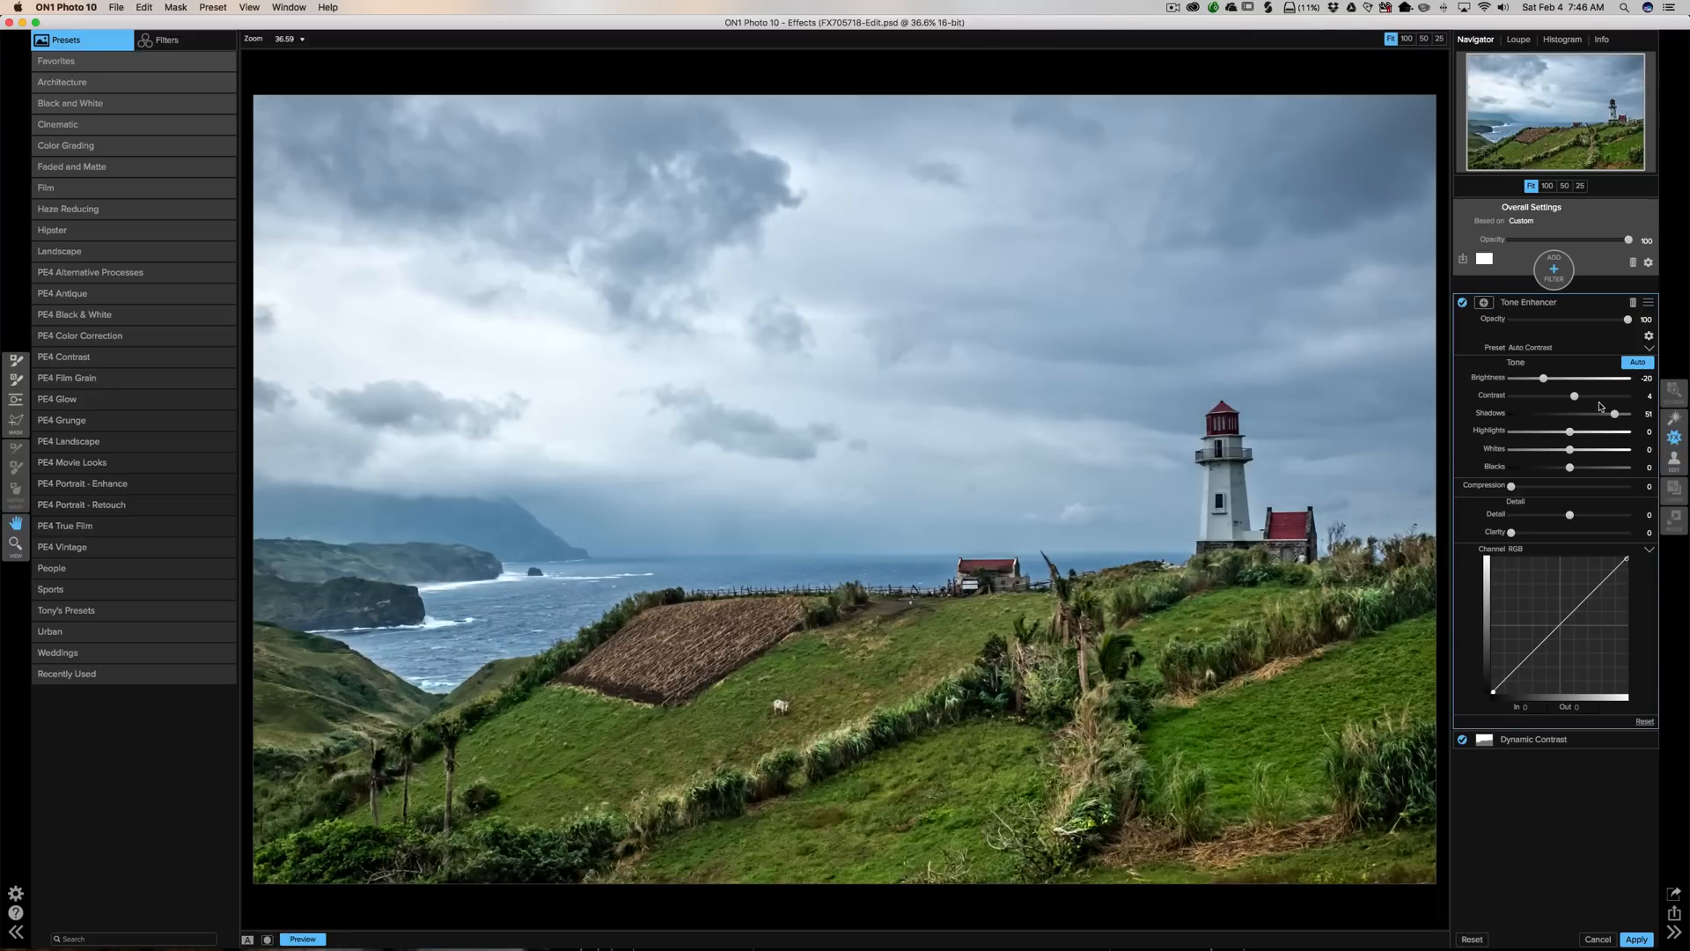
click(1636, 363)
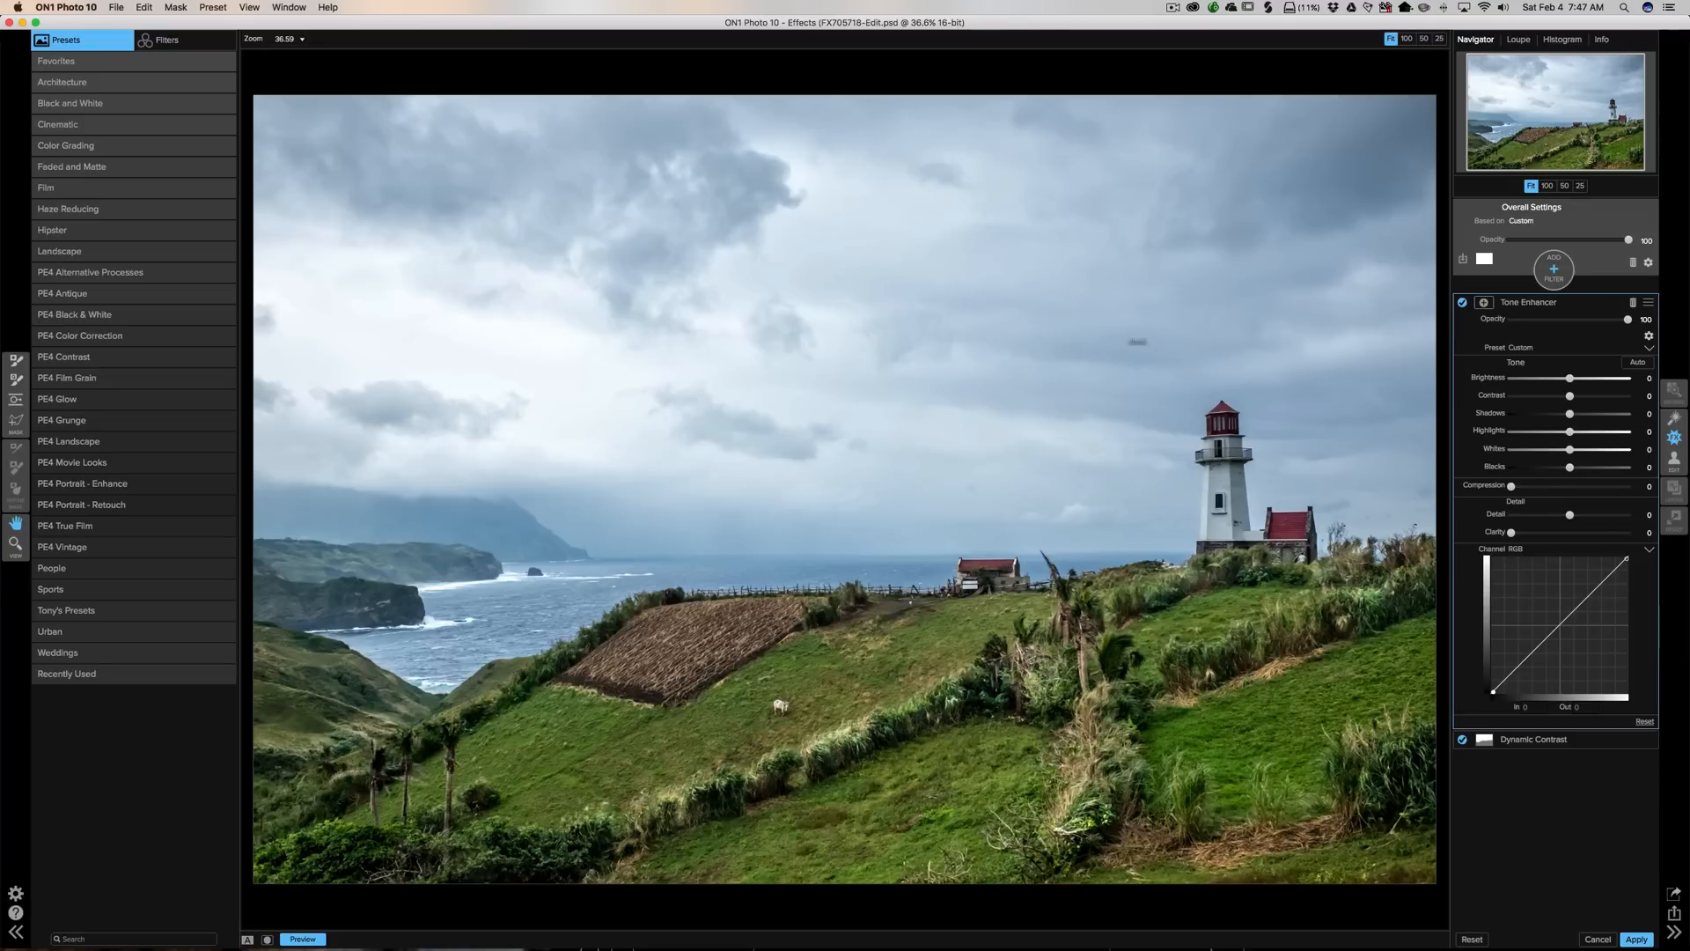
click(1634, 303)
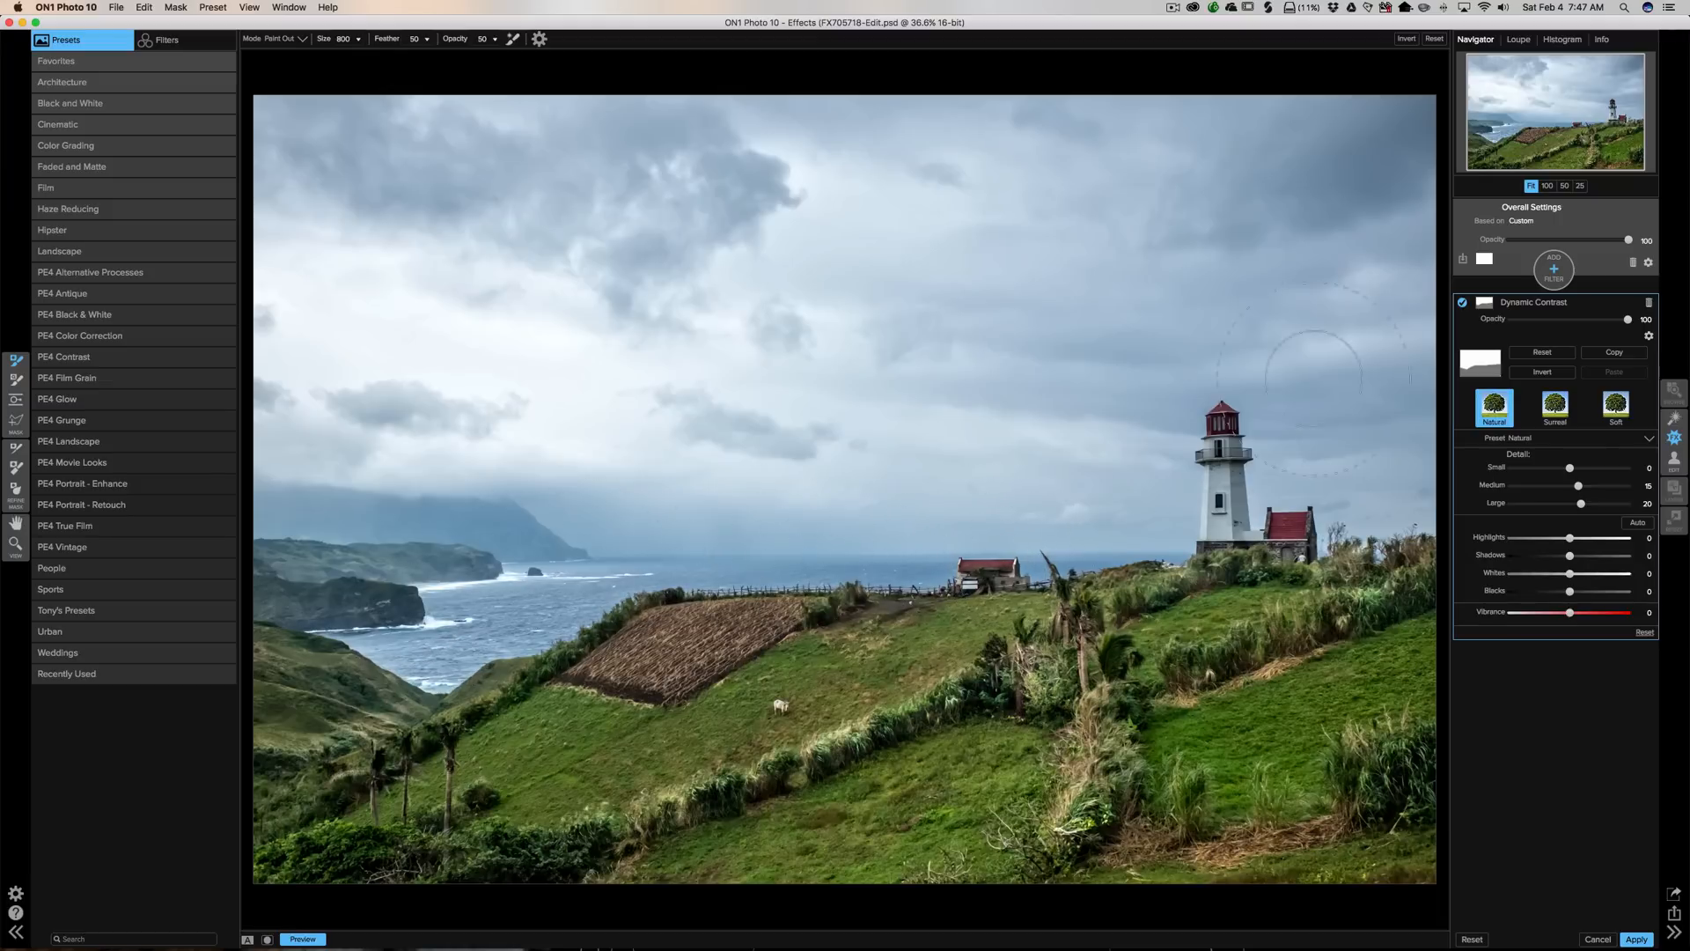
Add a Color Enhancer filter without automatic color correction and set the Blue range to Saturation 17 and Brightness -17
click(1557, 270)
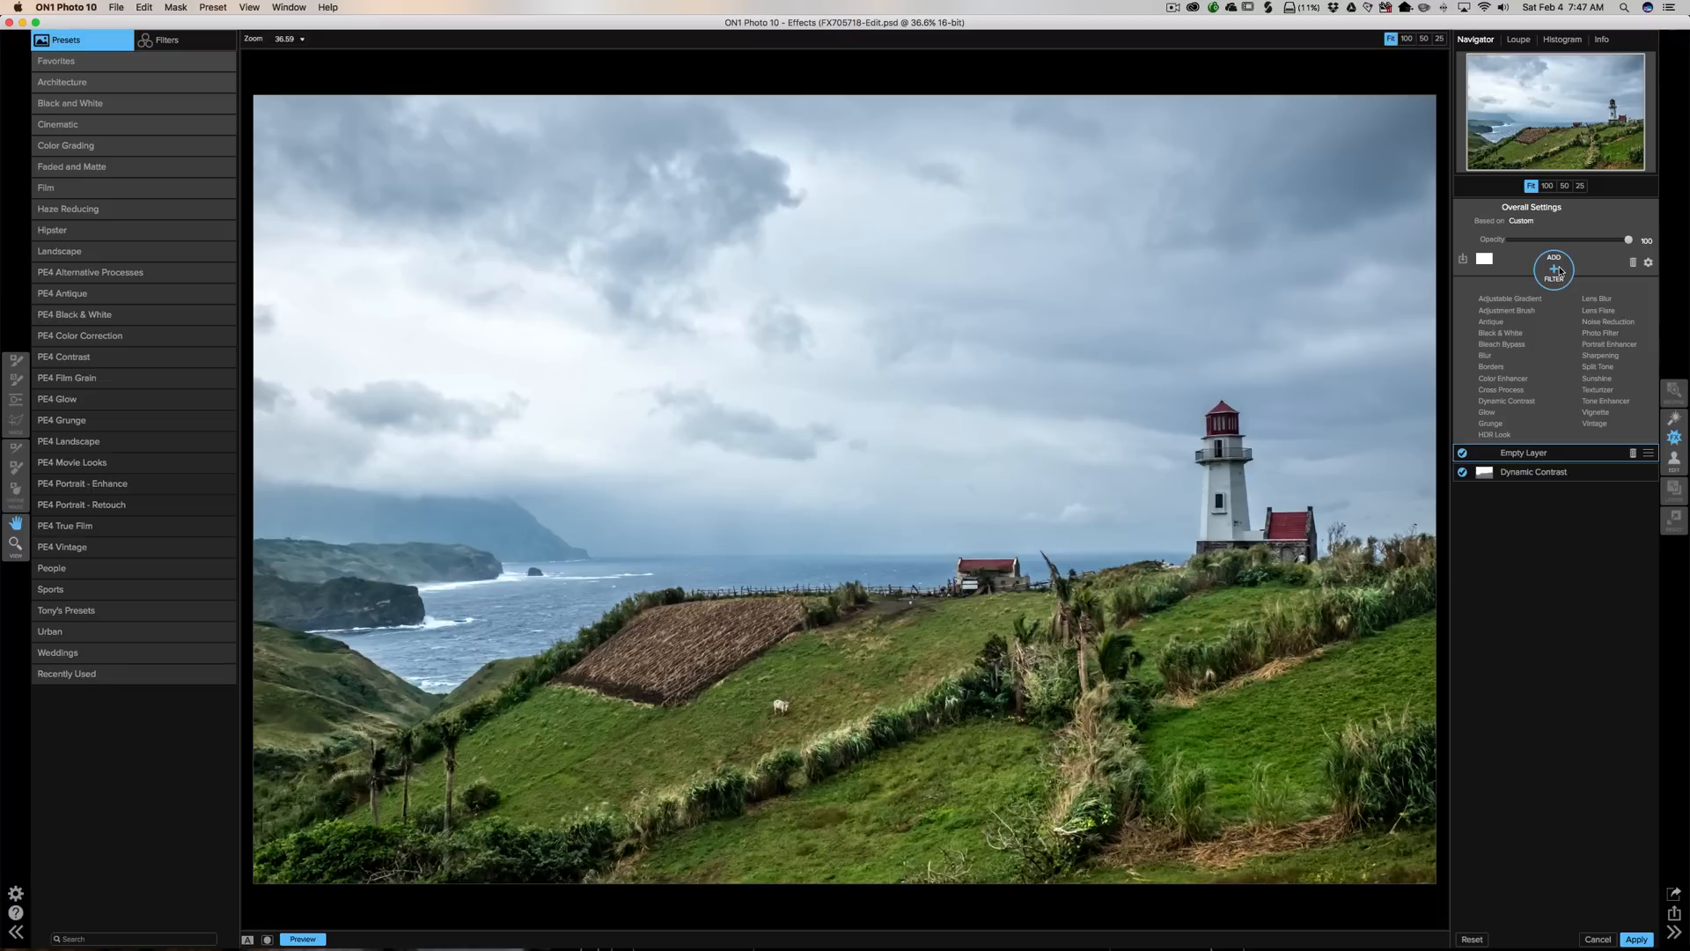
click(1500, 380)
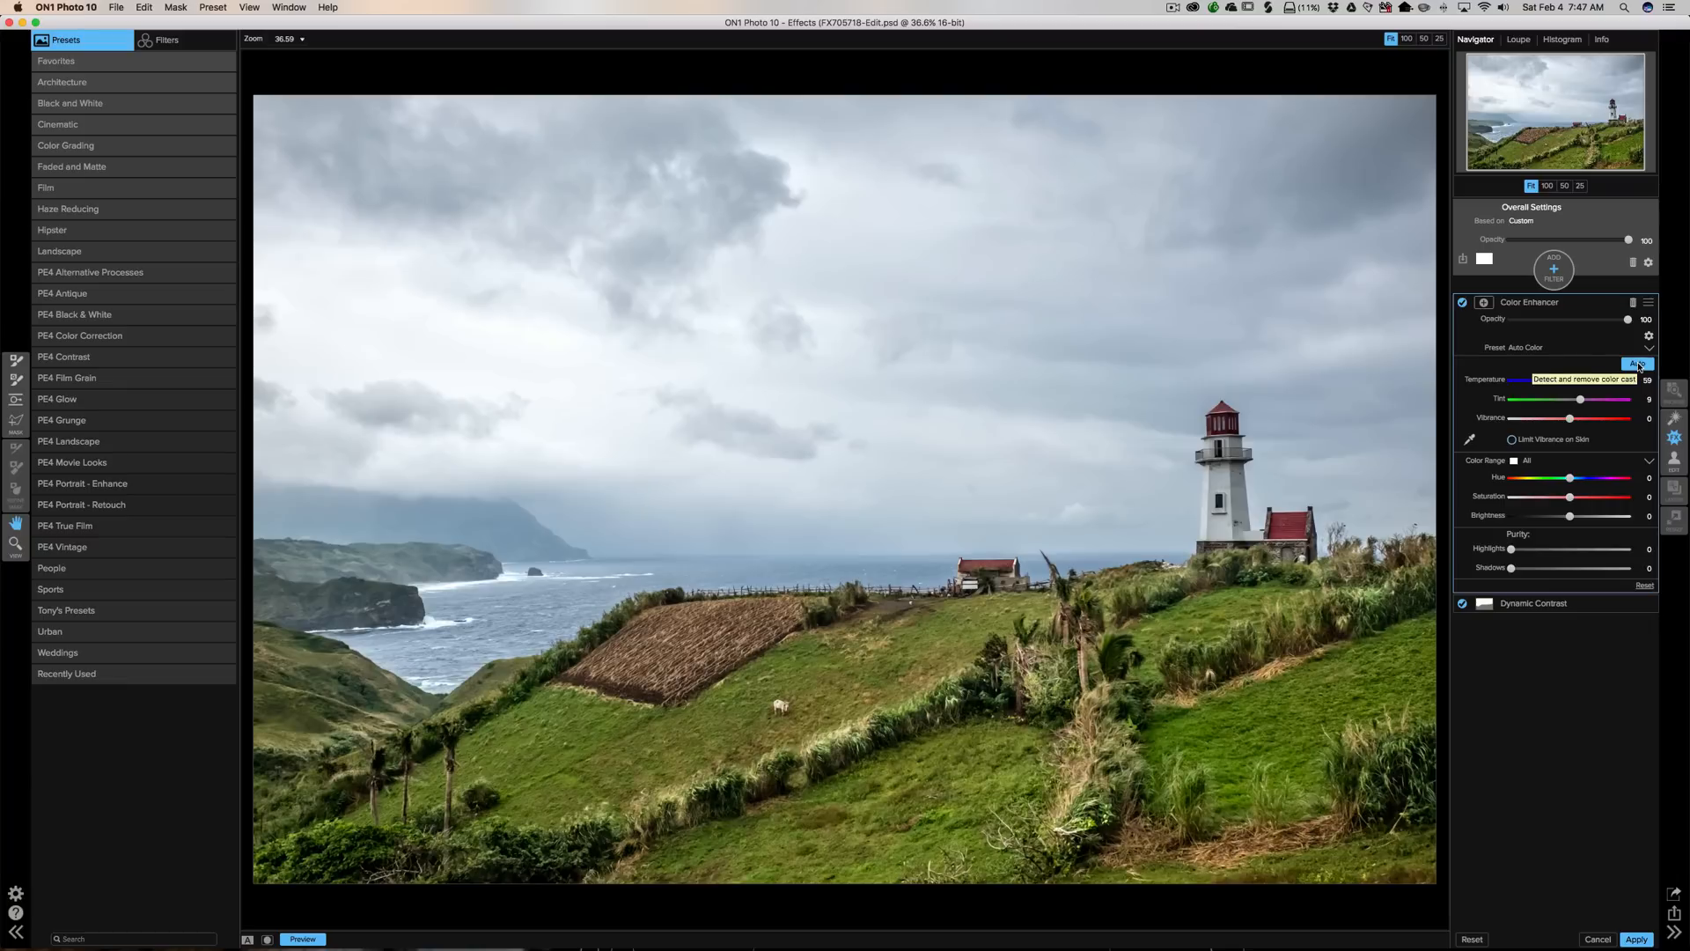
click(1636, 364)
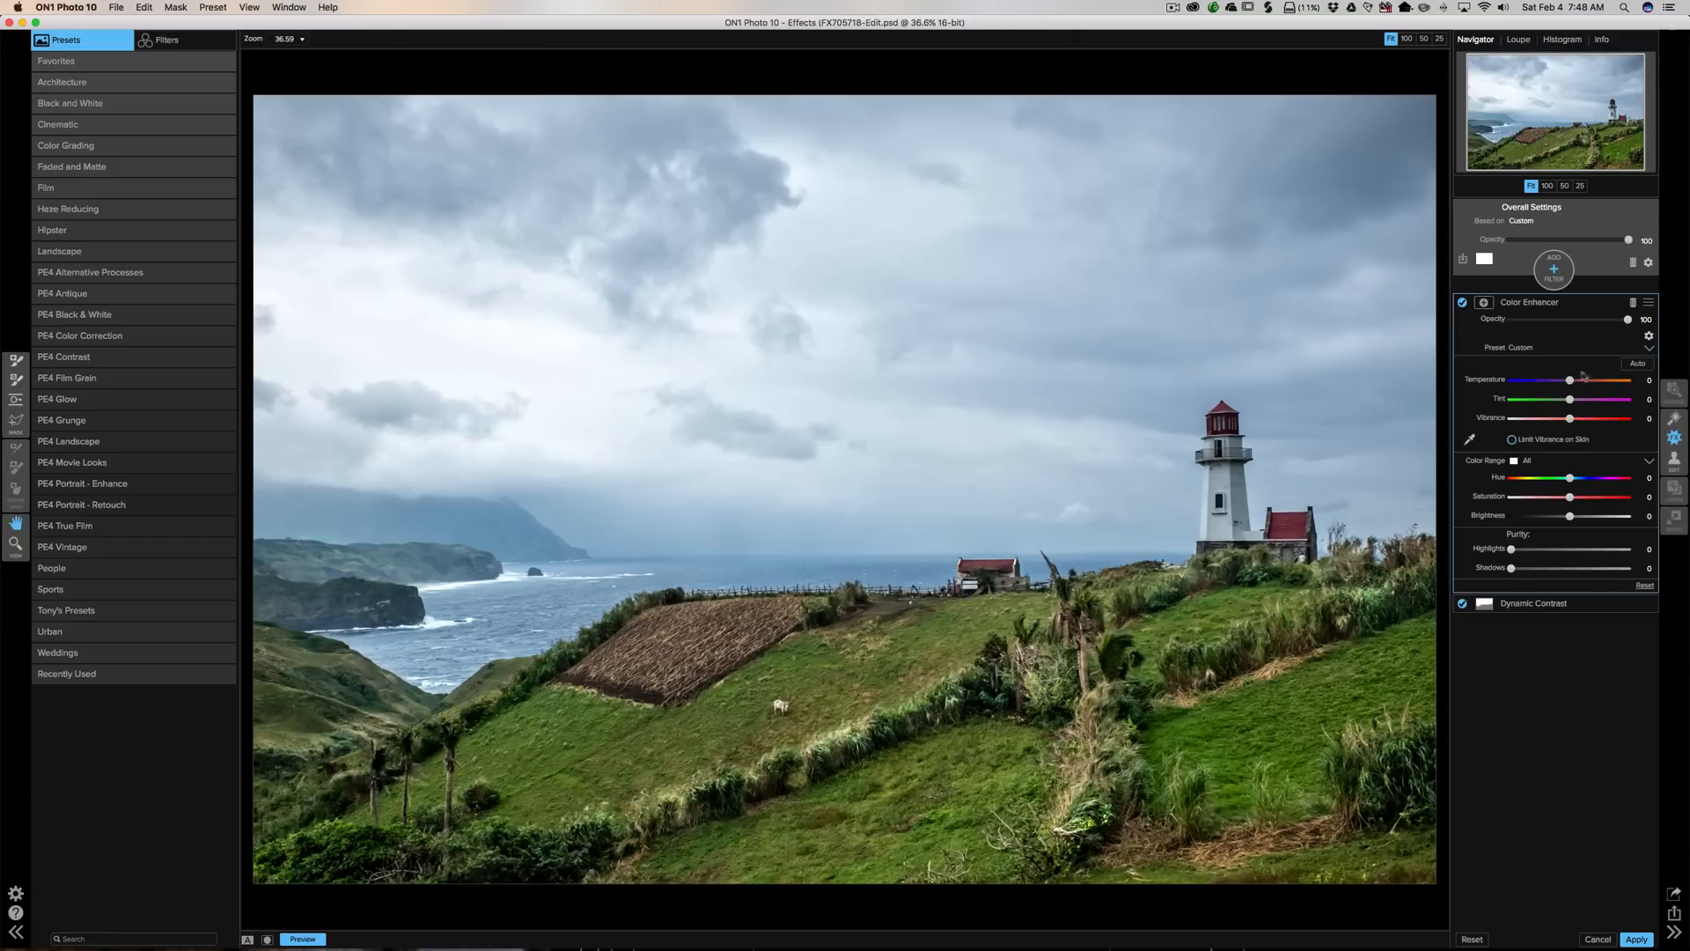
click(1518, 463)
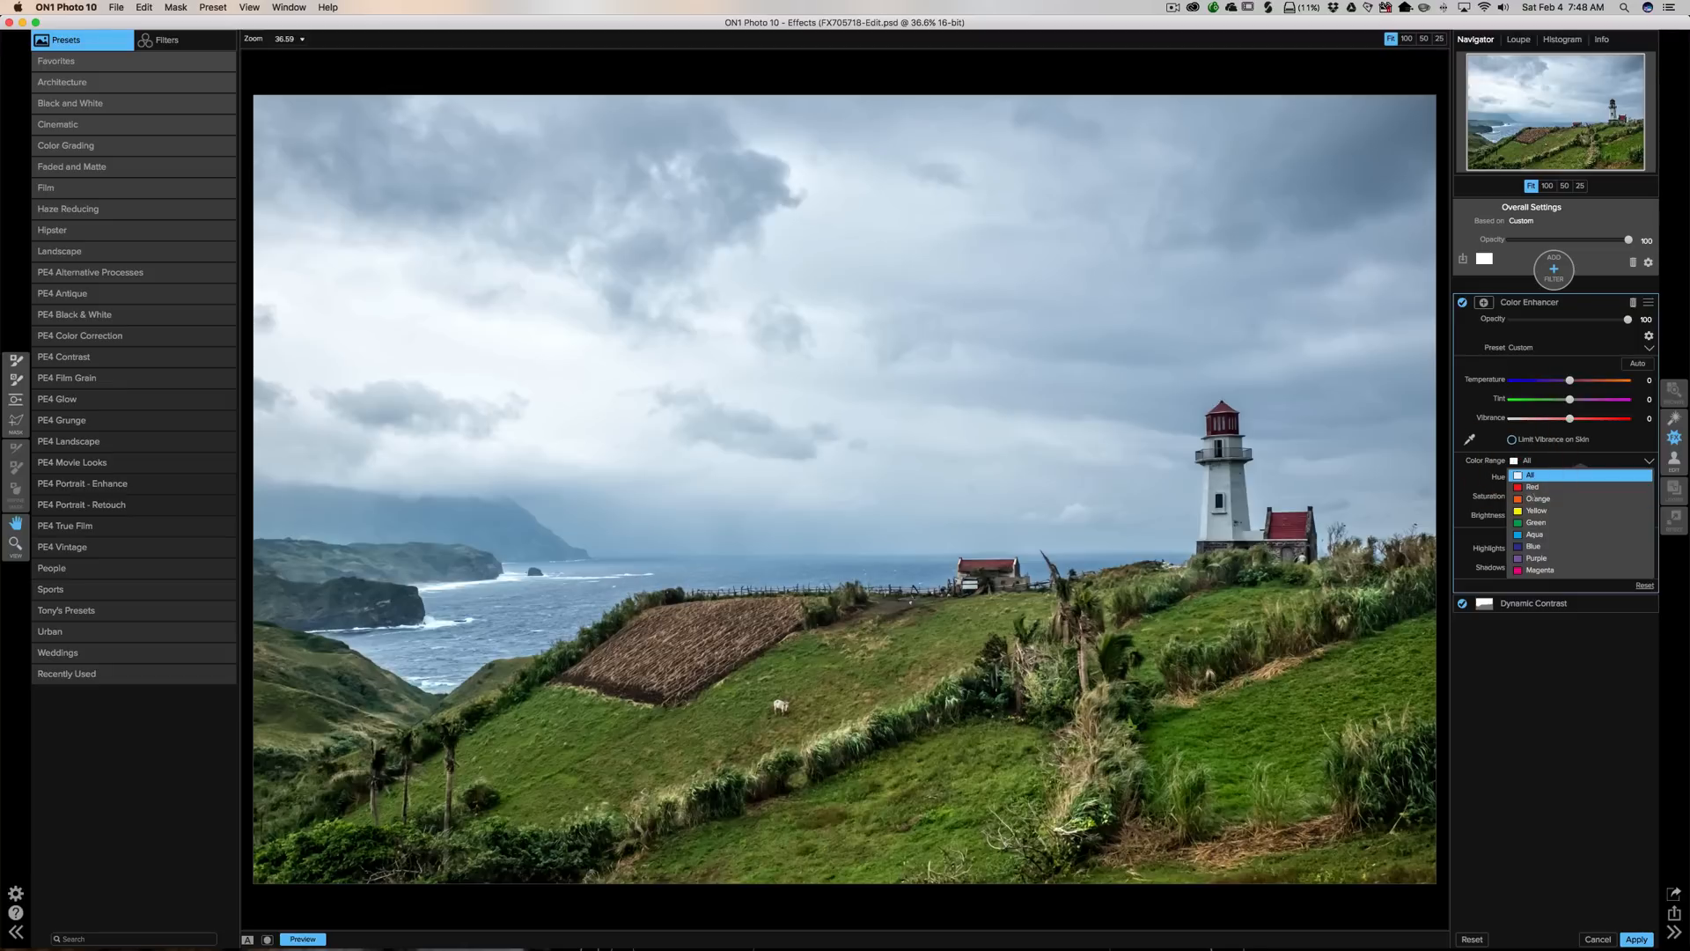
click(1539, 546)
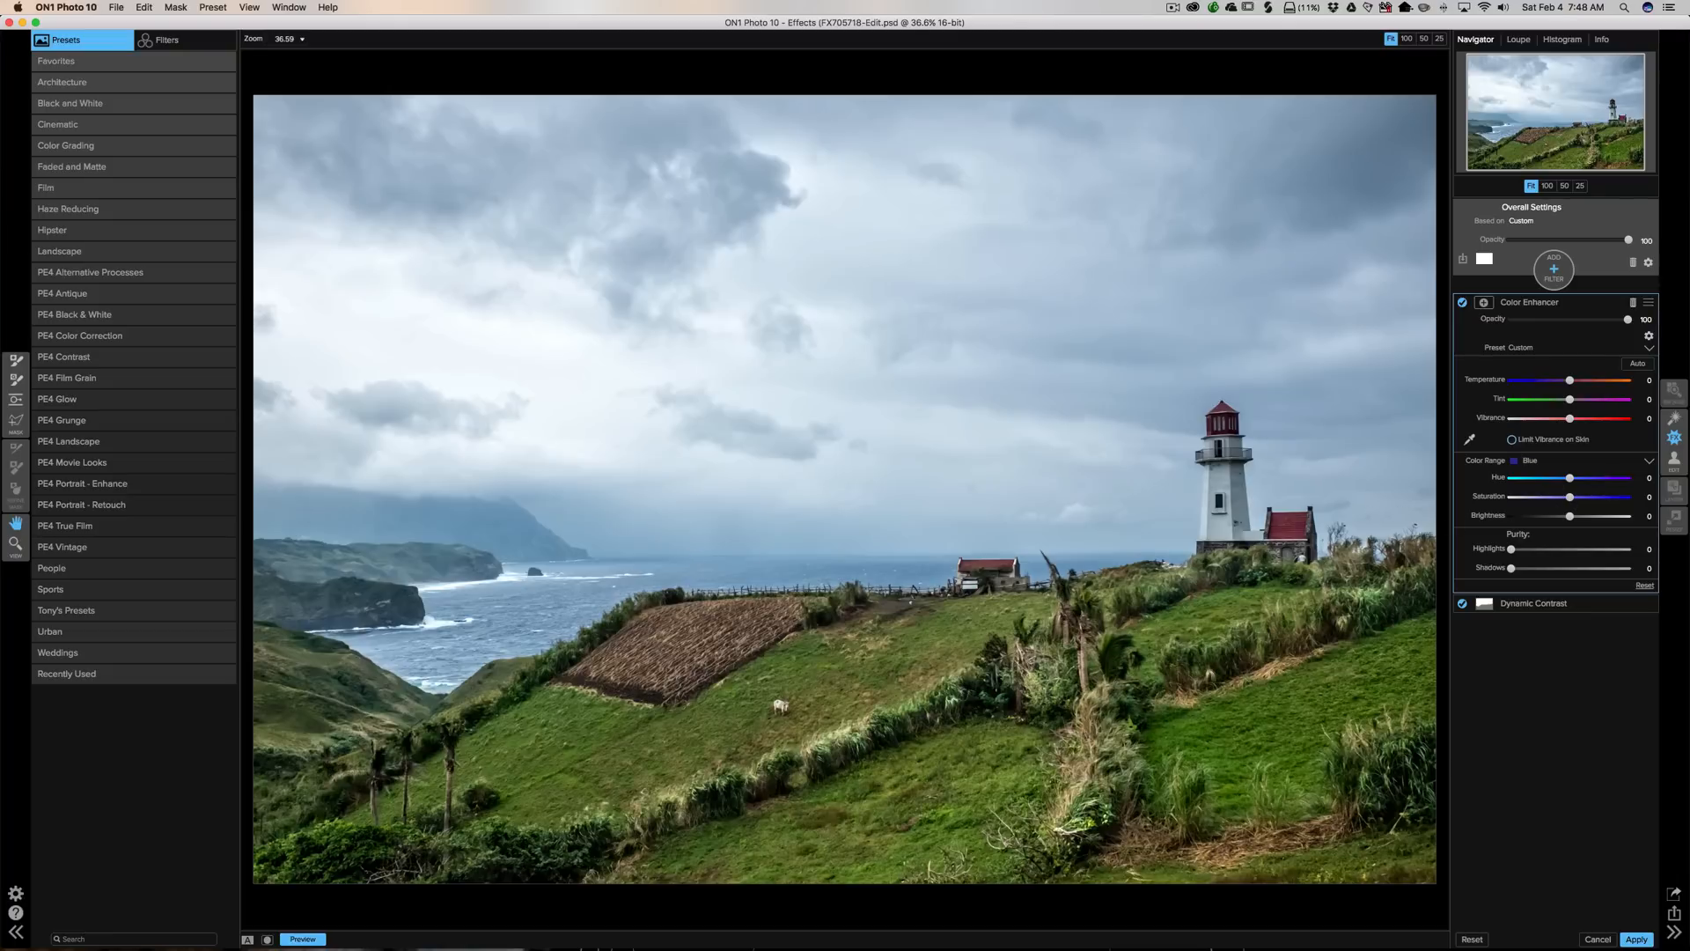
mouse_move(1571, 498)
mouse_down()
mouse_move(1608, 498)
mouse_move(1546, 519)
mouse_move(1596, 502)
mouse_up()
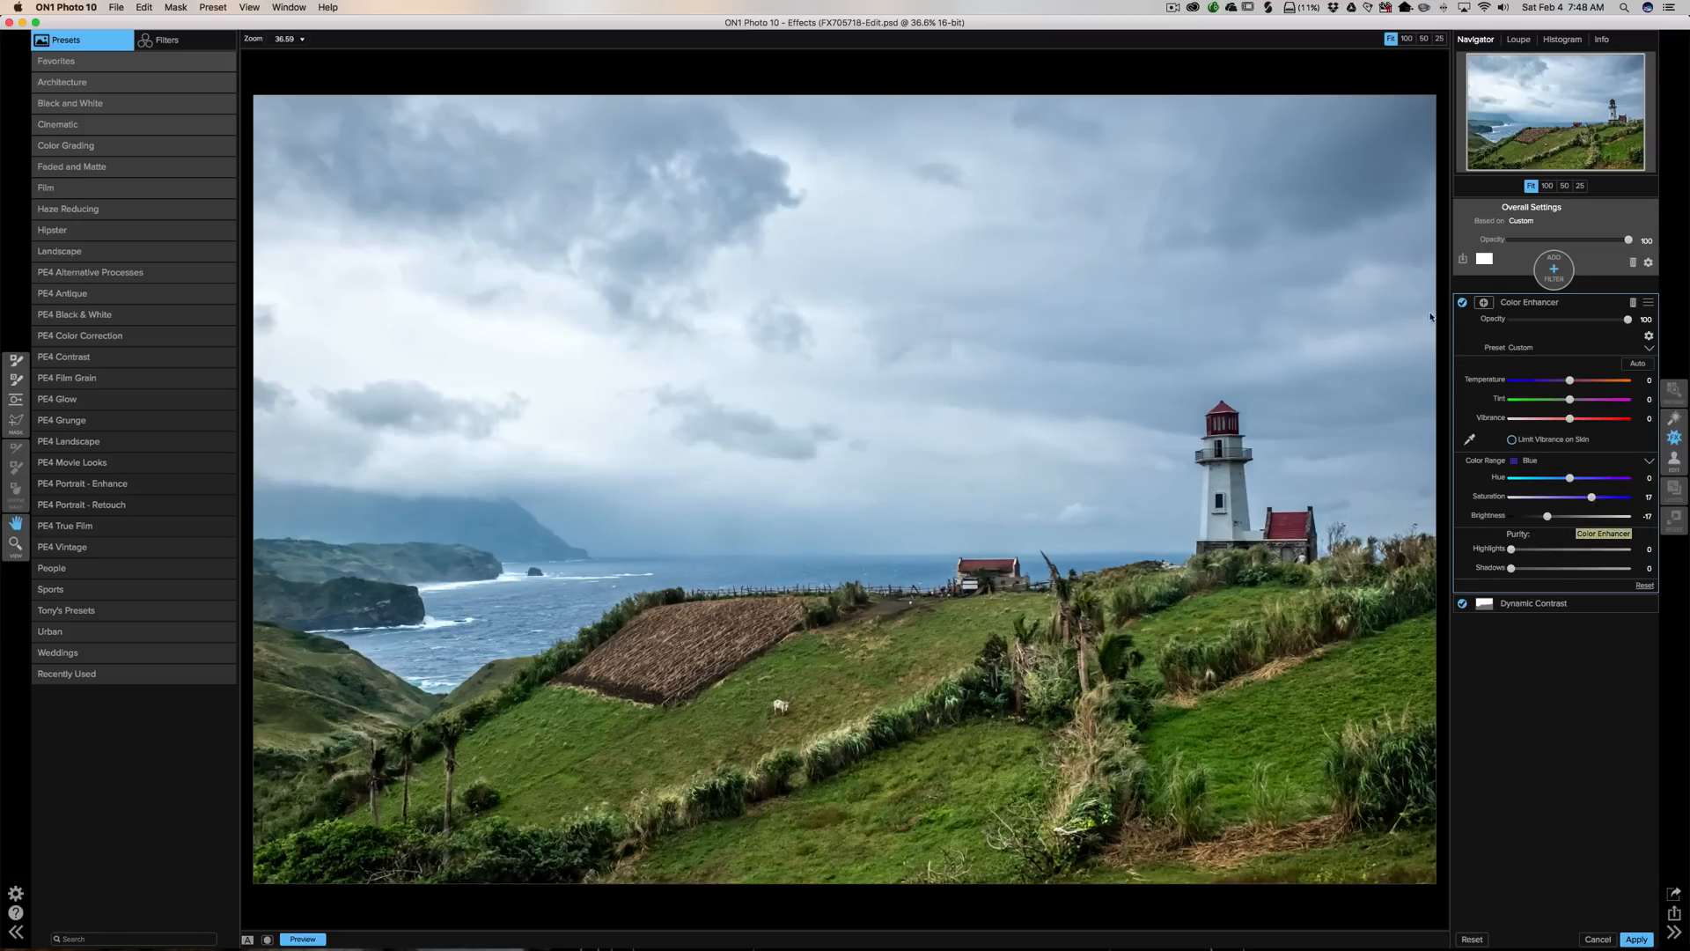
Compare the photo with and without the Color Enhancer's blue adjustment
click(1462, 303)
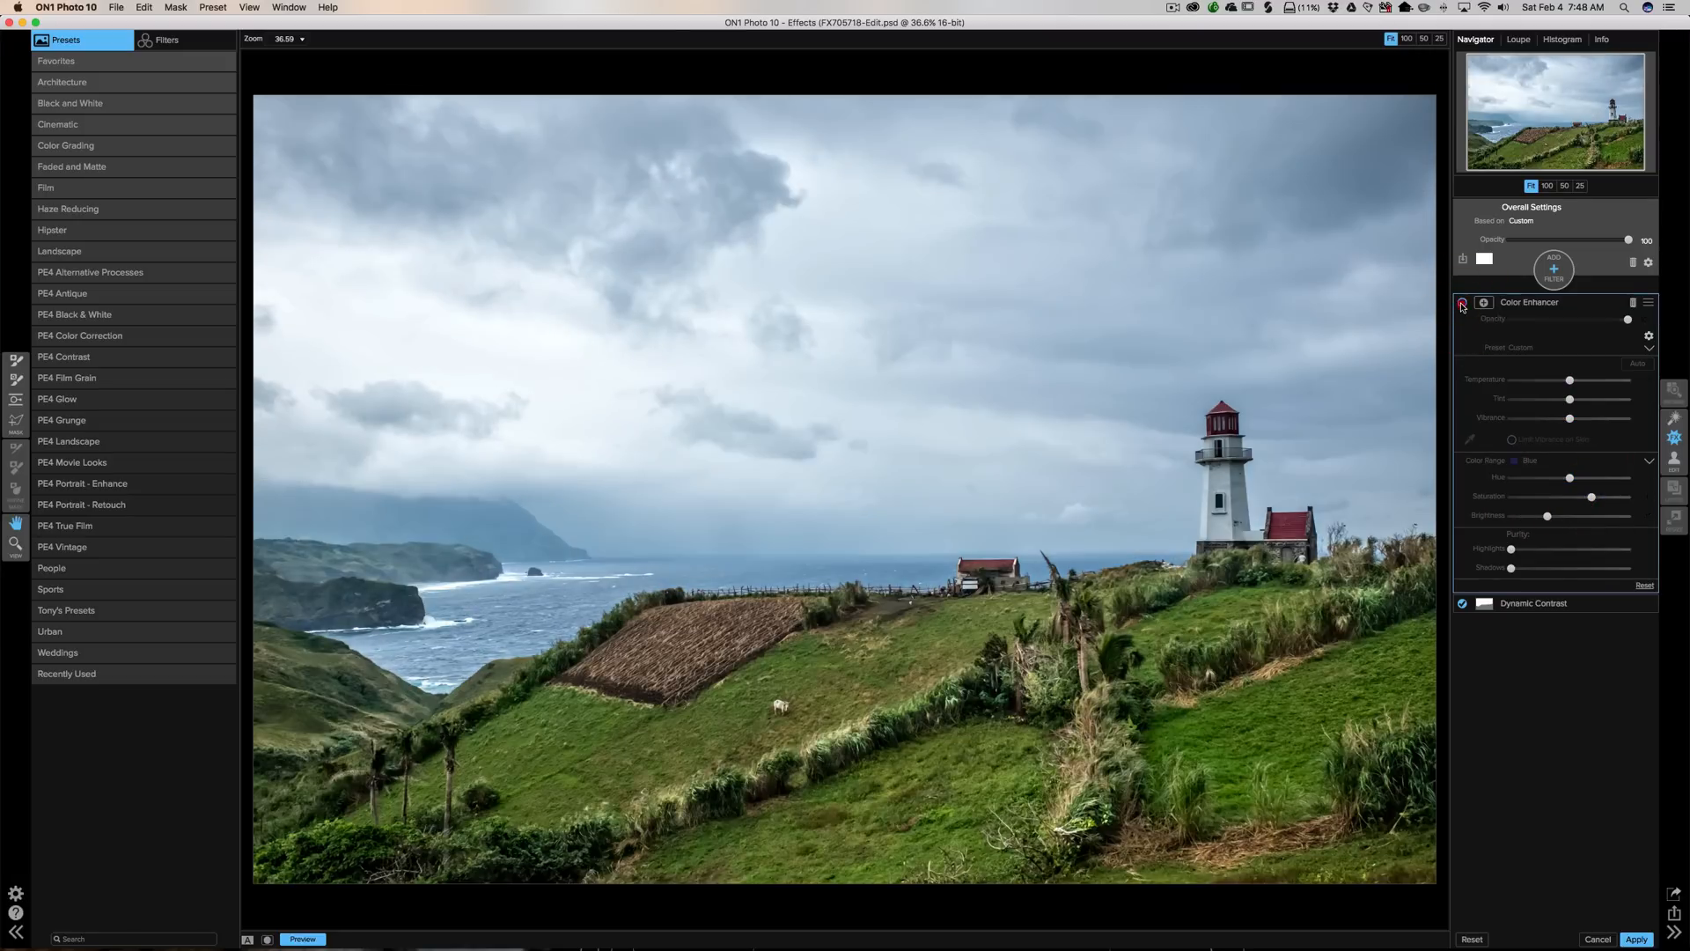
click(1462, 302)
click(1462, 302)
click(1462, 302)
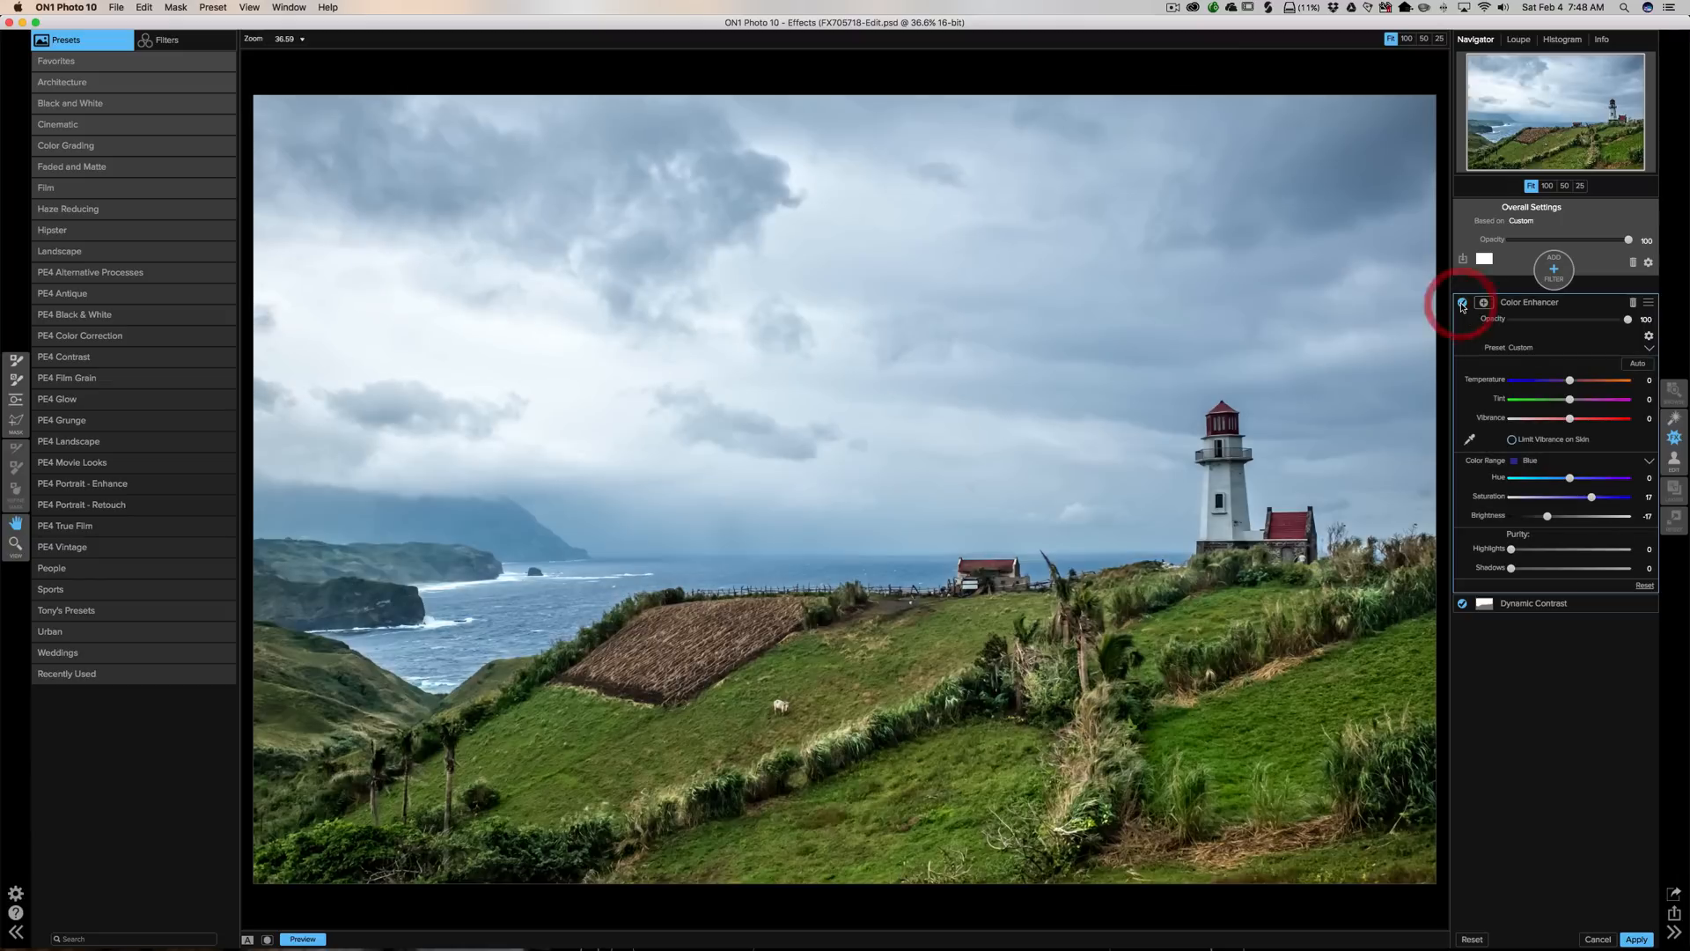
click(1462, 303)
click(1462, 303)
click(1462, 303)
click(1462, 303)
Invert the Color Enhancer mask and paint the effect into the sea, raising the brush opacity to 100 and reducing its size to 175
click(1485, 302)
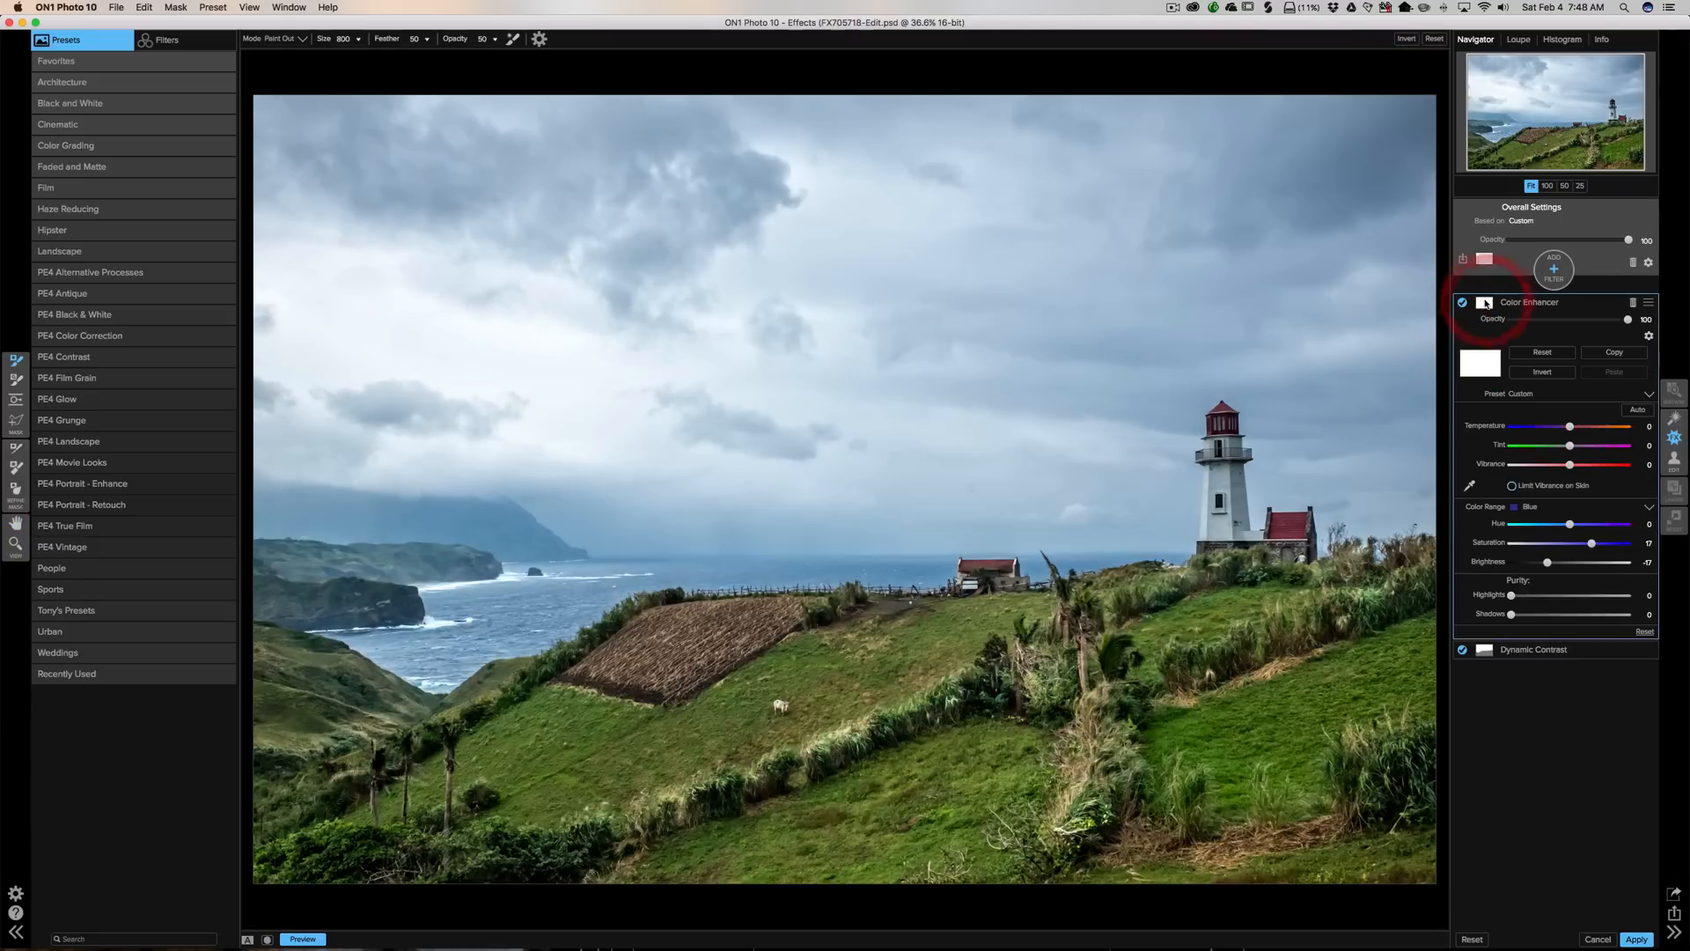
click(1542, 372)
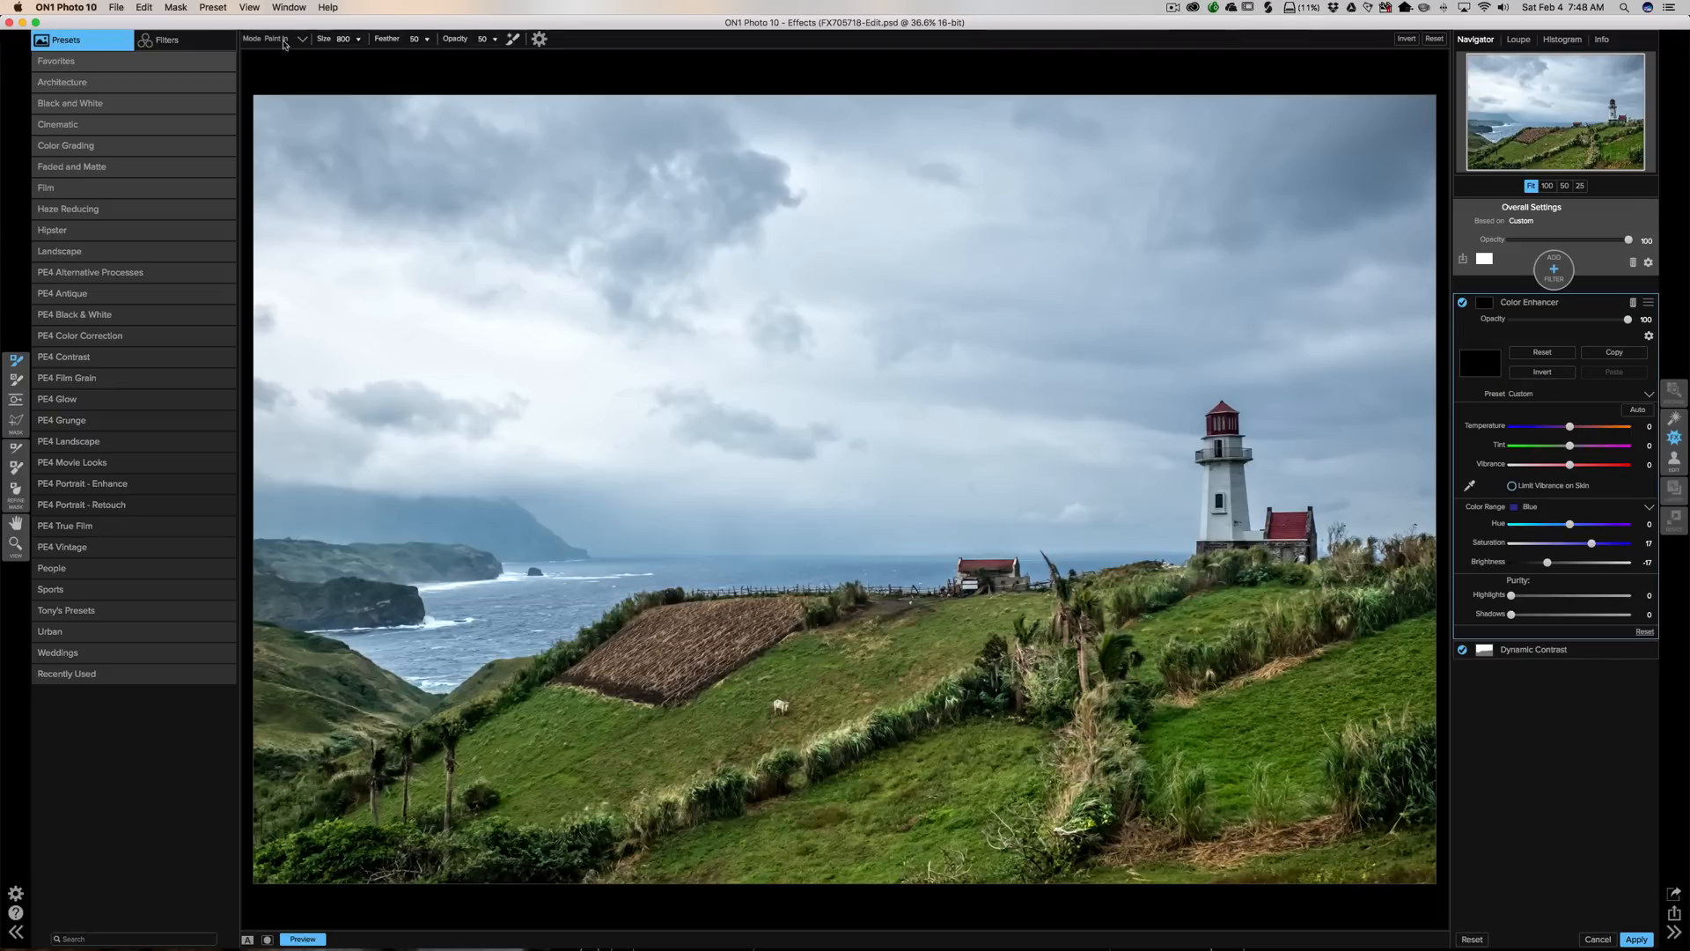
key(bracketleft)
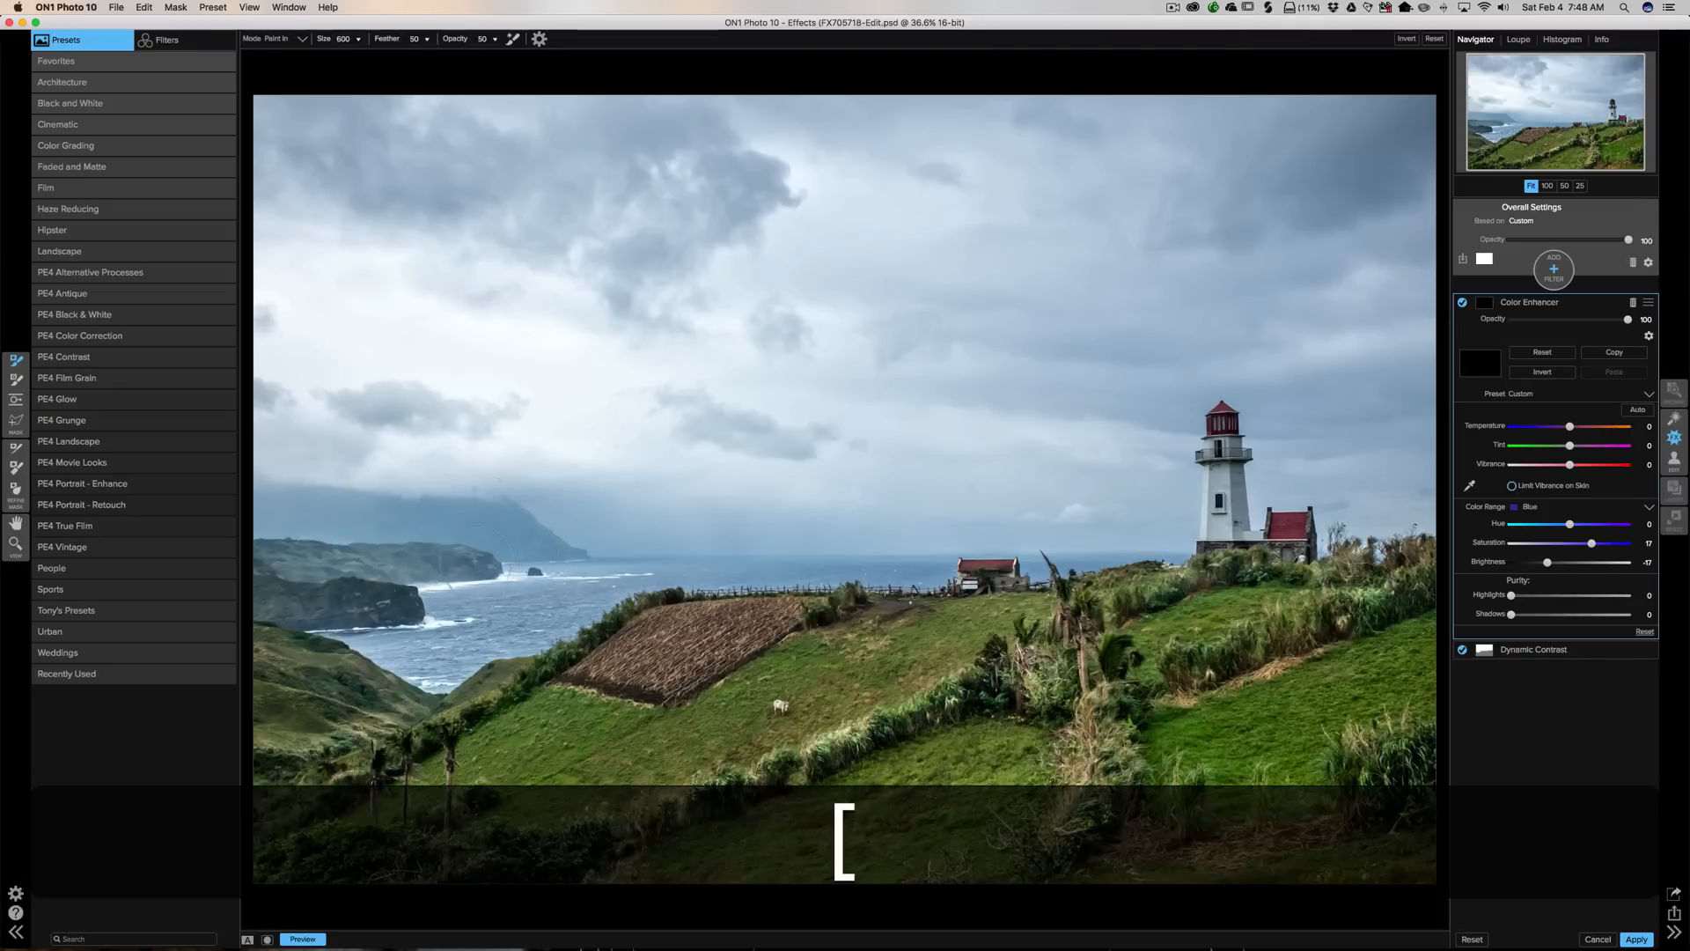
key(bracketleft)
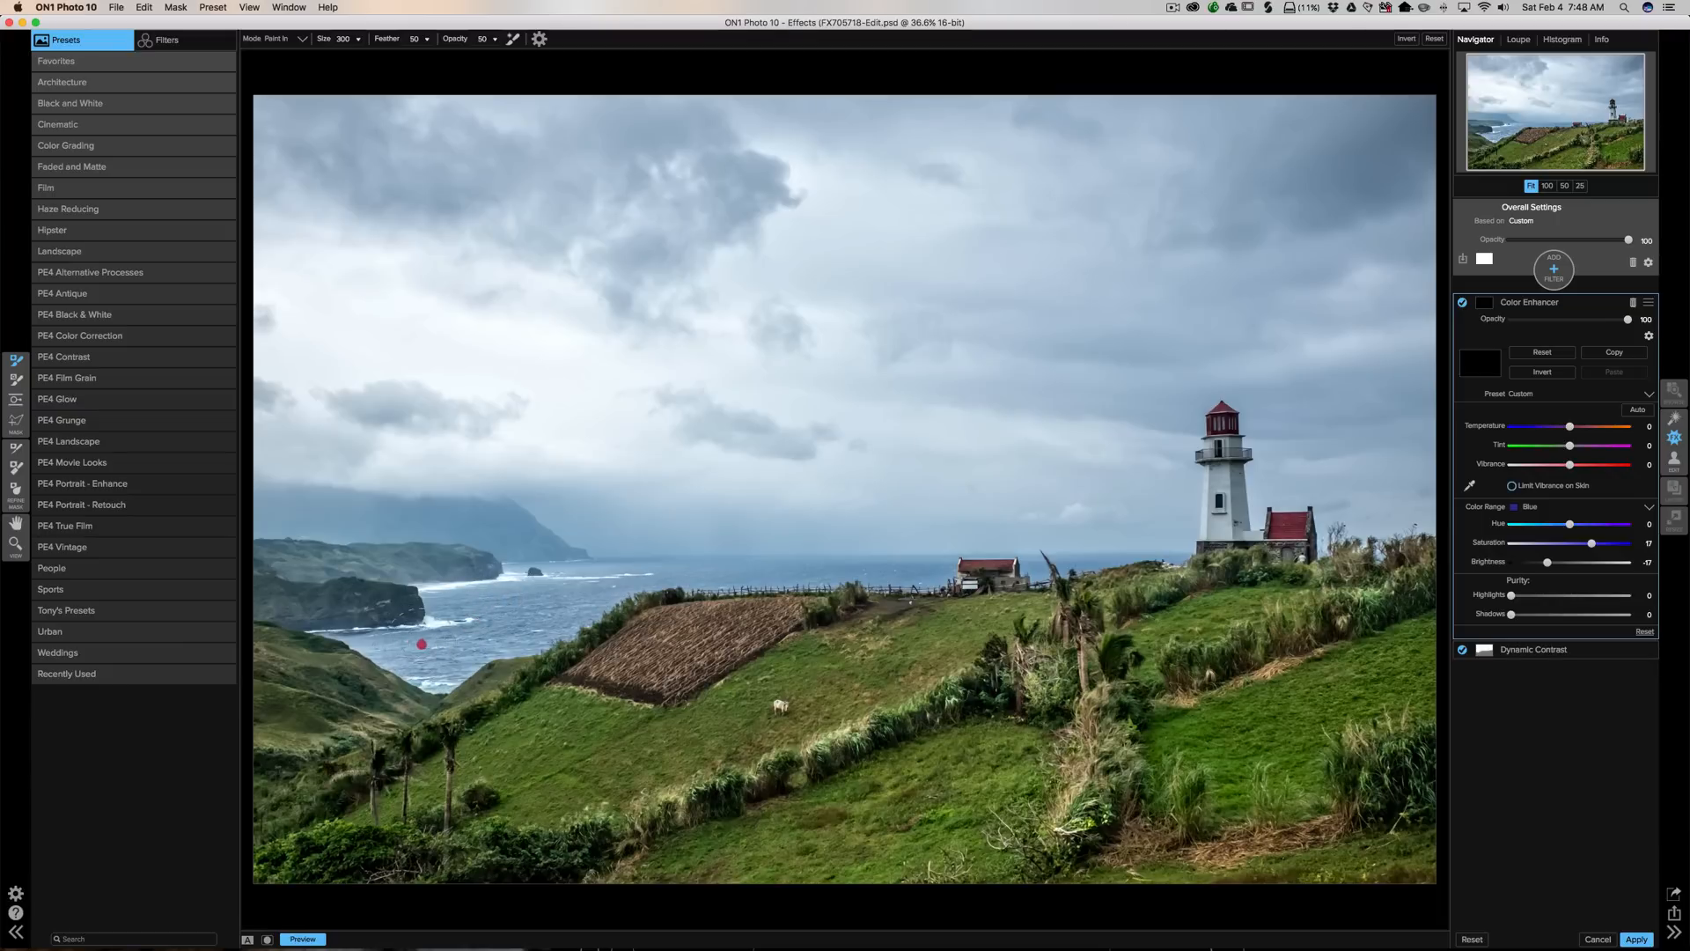
click(460, 640)
drag(456, 39, 517, 42)
mouse_move(465, 638)
mouse_down()
mouse_move(410, 644)
mouse_move(572, 600)
mouse_up()
click(526, 599)
key(bracketleft)
drag(671, 582, 927, 571)
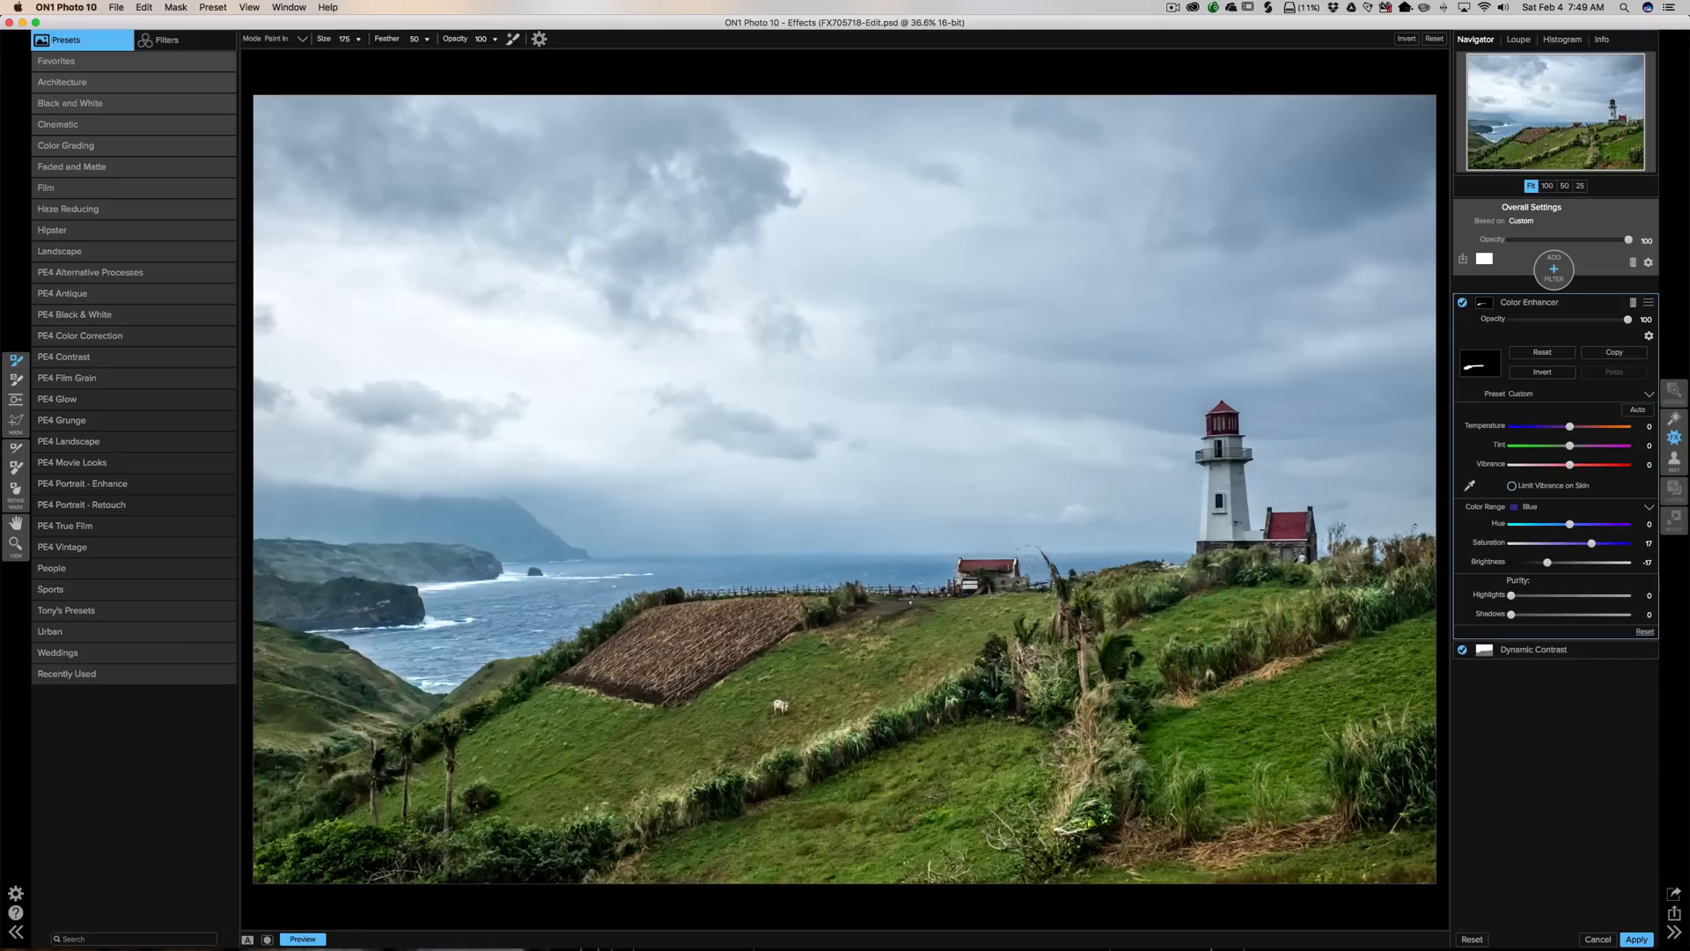
Paint the blue adjustment into the sea along the horizon and near the ridge, reducing the brush size to 70
key(bracketleft)
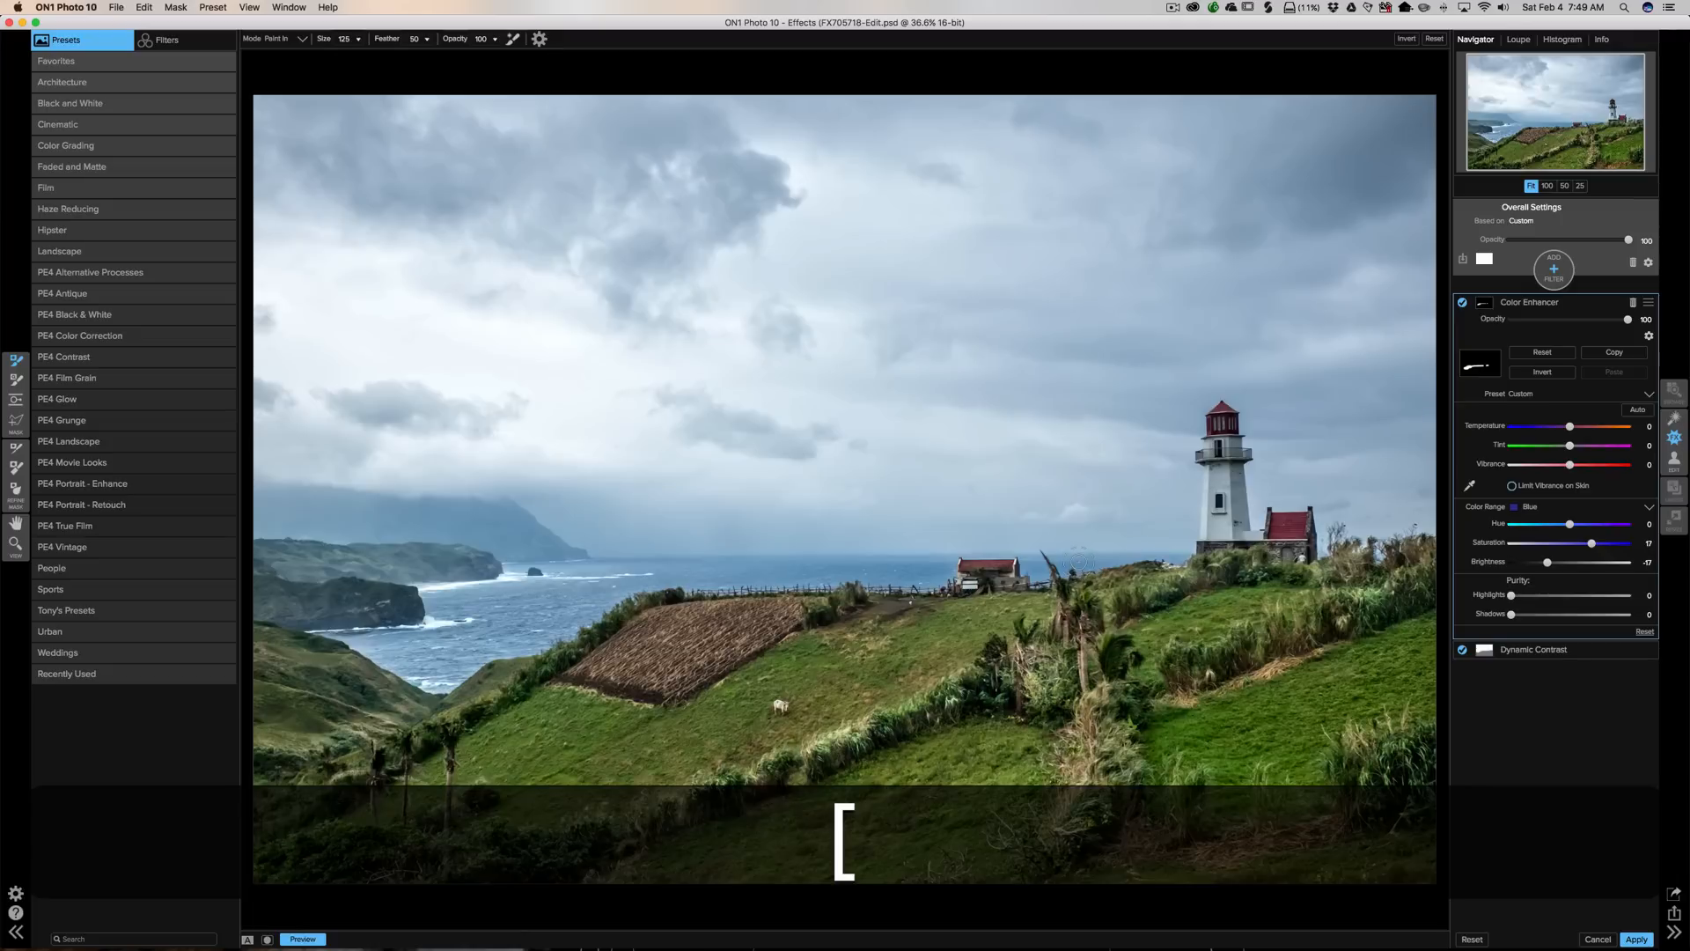
key(bracketleft)
click(1114, 559)
key(bracketleft)
click(1144, 557)
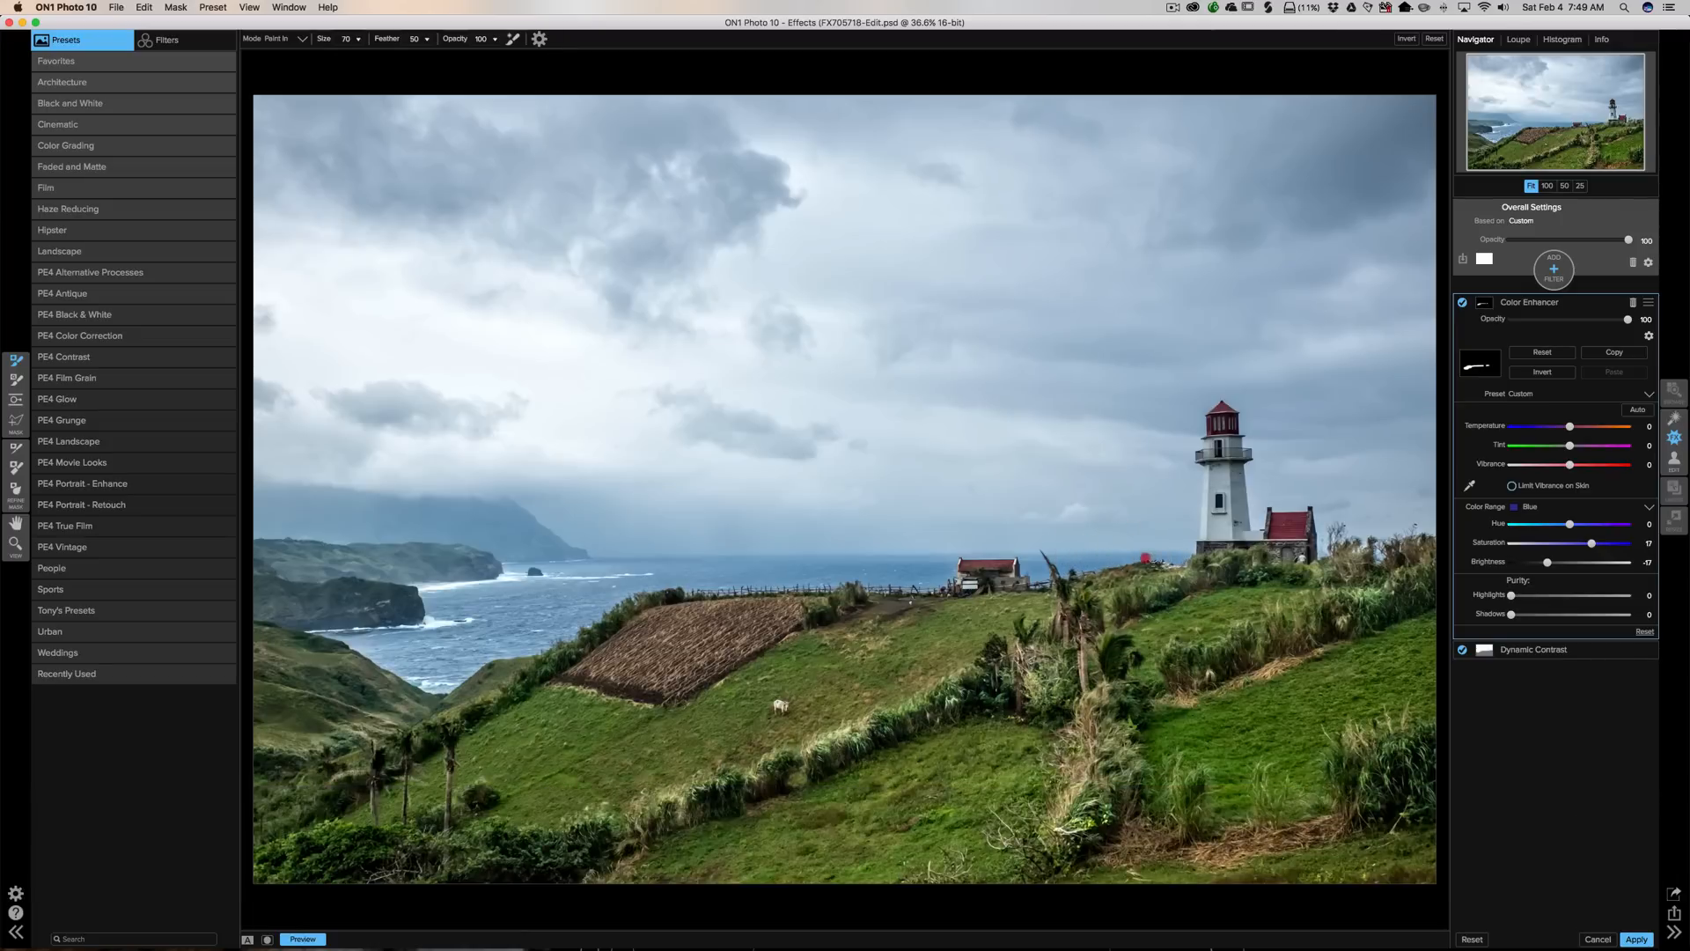
mouse_move(1145, 558)
mouse_down()
mouse_move(829, 571)
mouse_move(857, 581)
mouse_move(788, 580)
mouse_move(941, 565)
mouse_move(715, 571)
mouse_up()
drag(539, 570, 519, 575)
click(711, 571)
Compare the sea with and without the masked Color Enhancer filter
click(1463, 303)
click(1464, 303)
click(1463, 302)
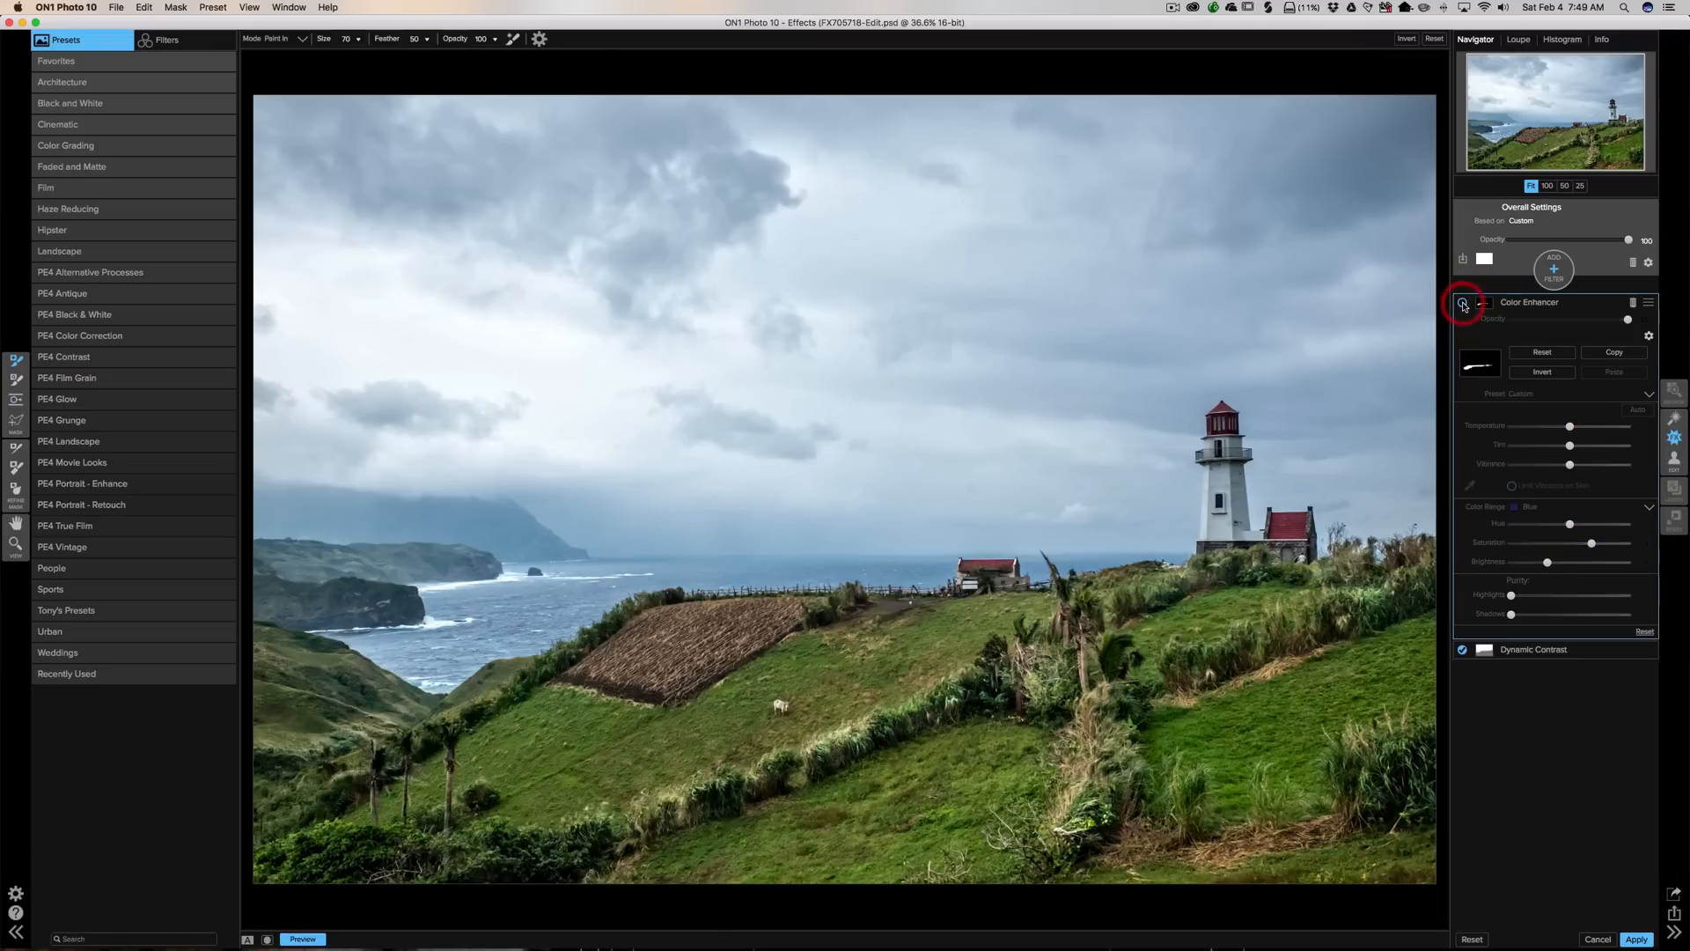
click(1464, 303)
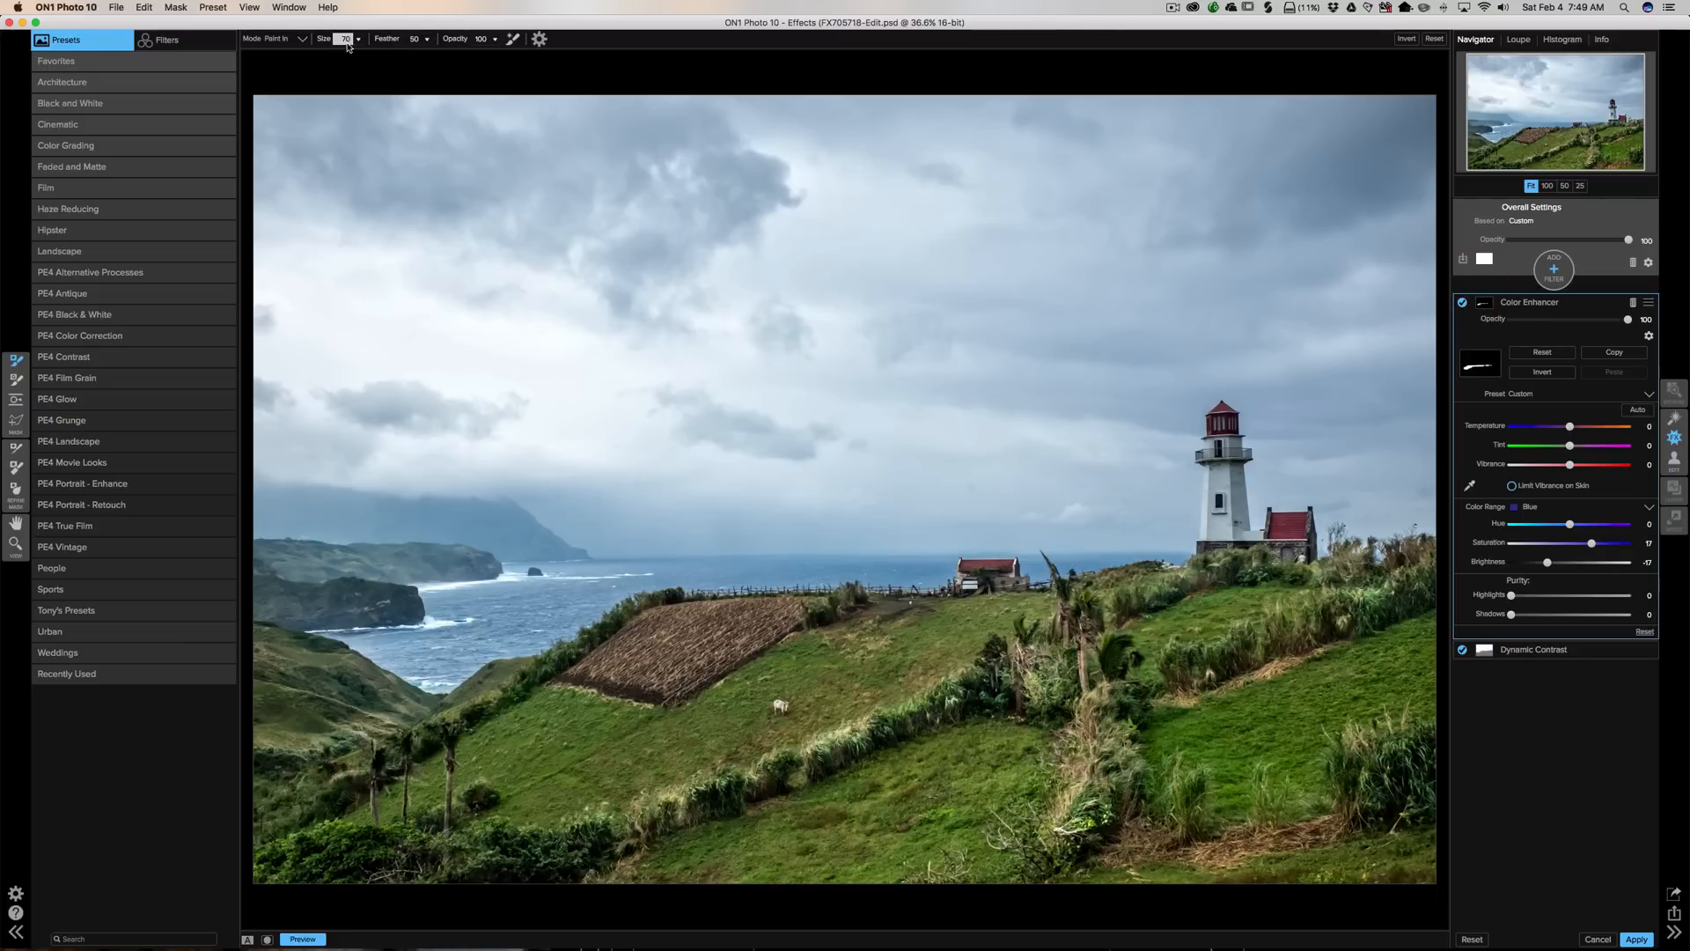
Paint the Color Enhancer out of the sky just above the horizon with feather 0 and collapse the filter's settings
click(275, 40)
click(275, 40)
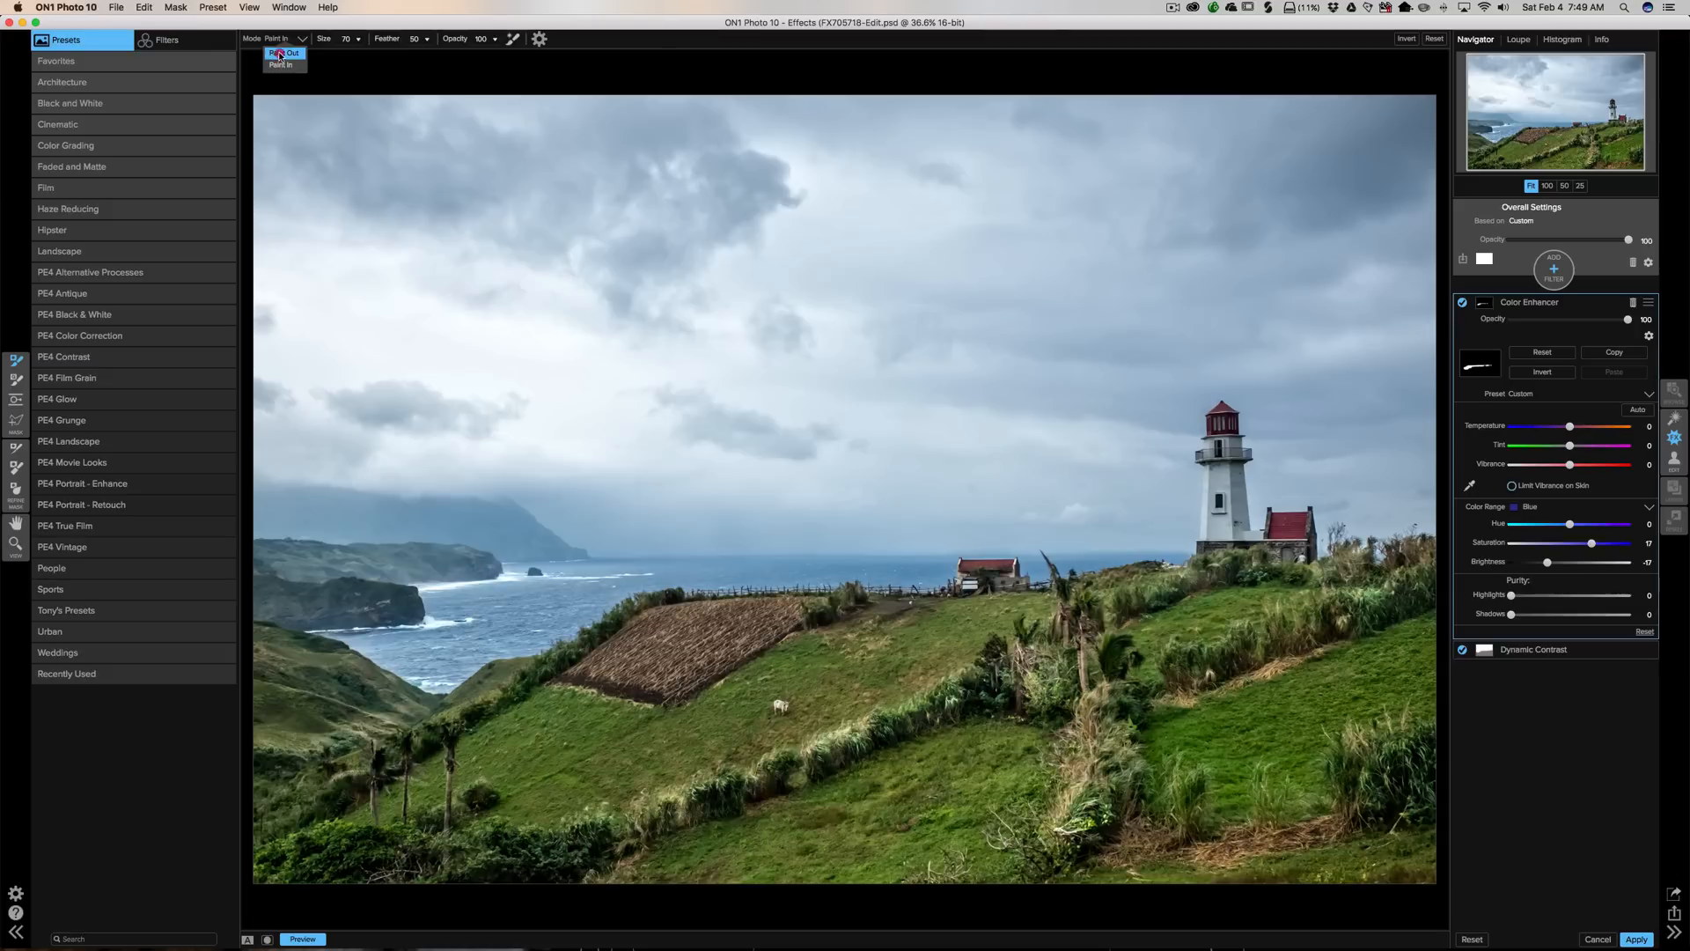
click(283, 53)
drag(417, 41, 347, 61)
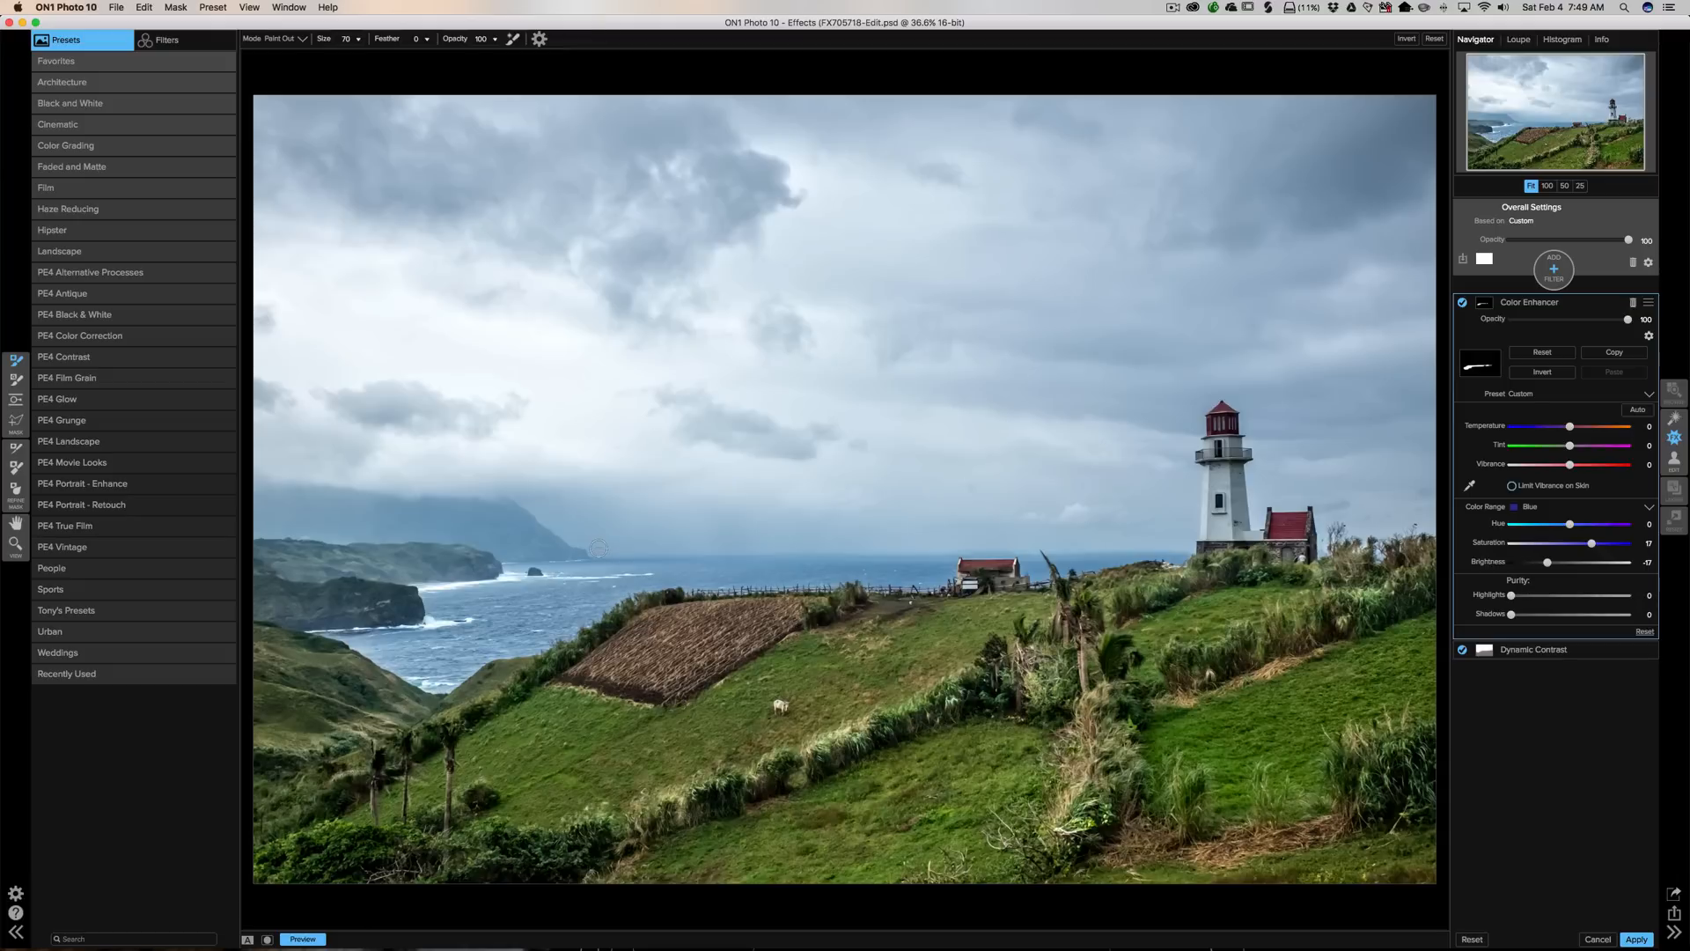
shift+click(599, 547)
drag(727, 534, 1179, 531)
click(1606, 300)
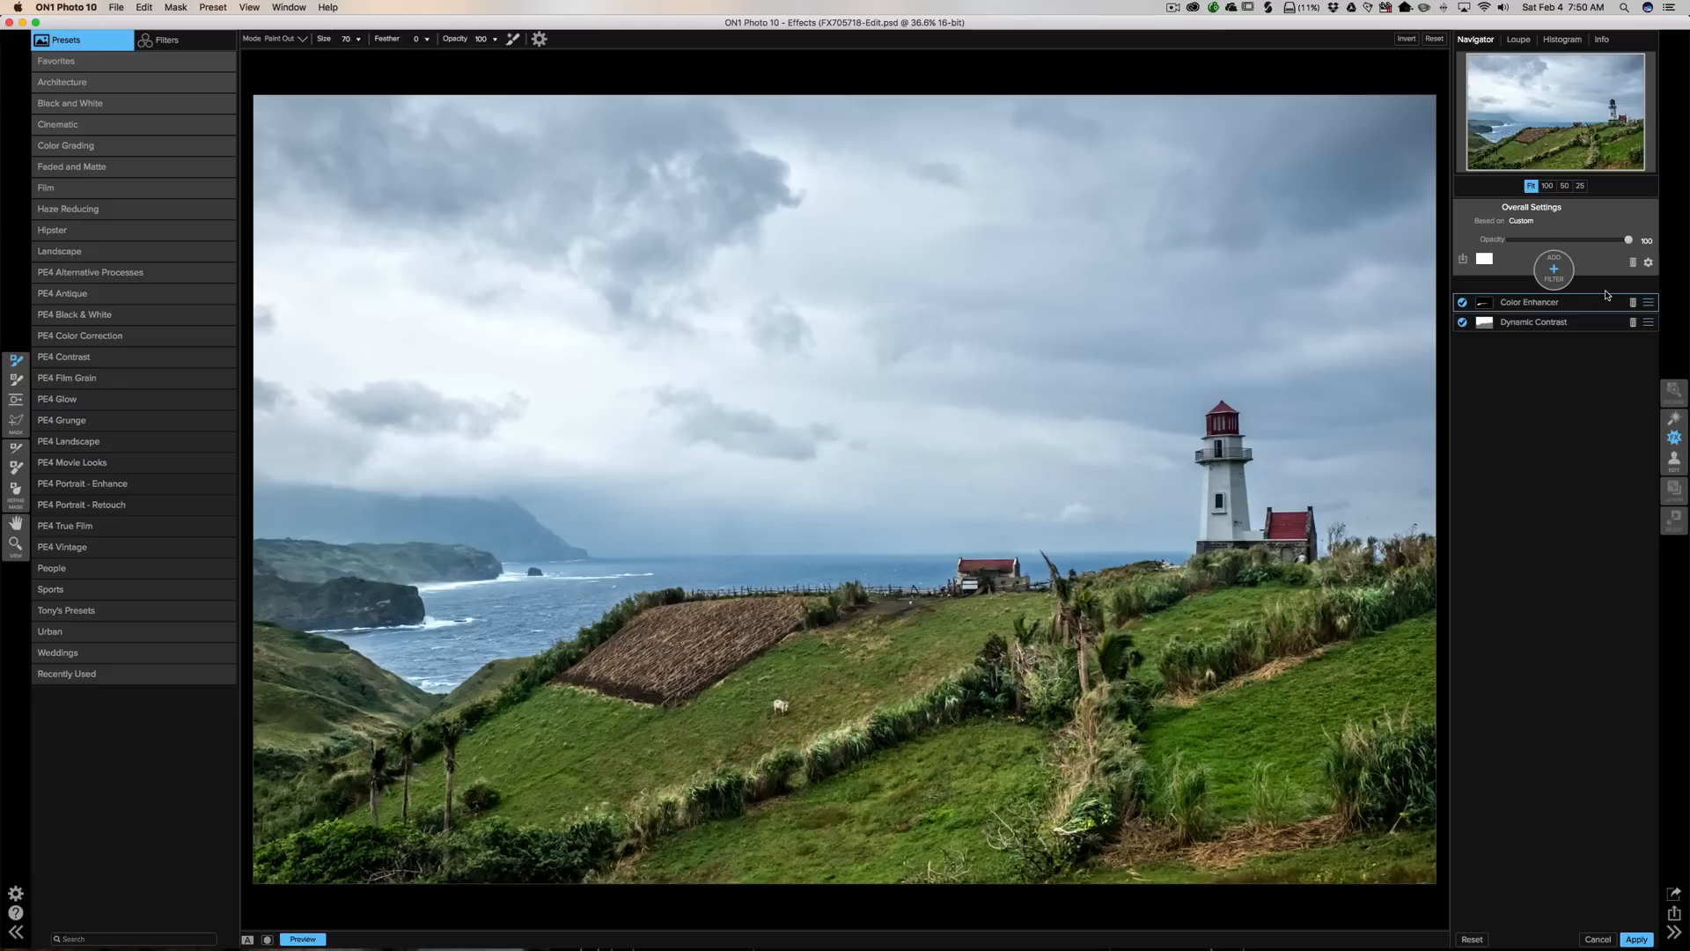
Add a Vignette filter and apply its Strong preset
click(1554, 262)
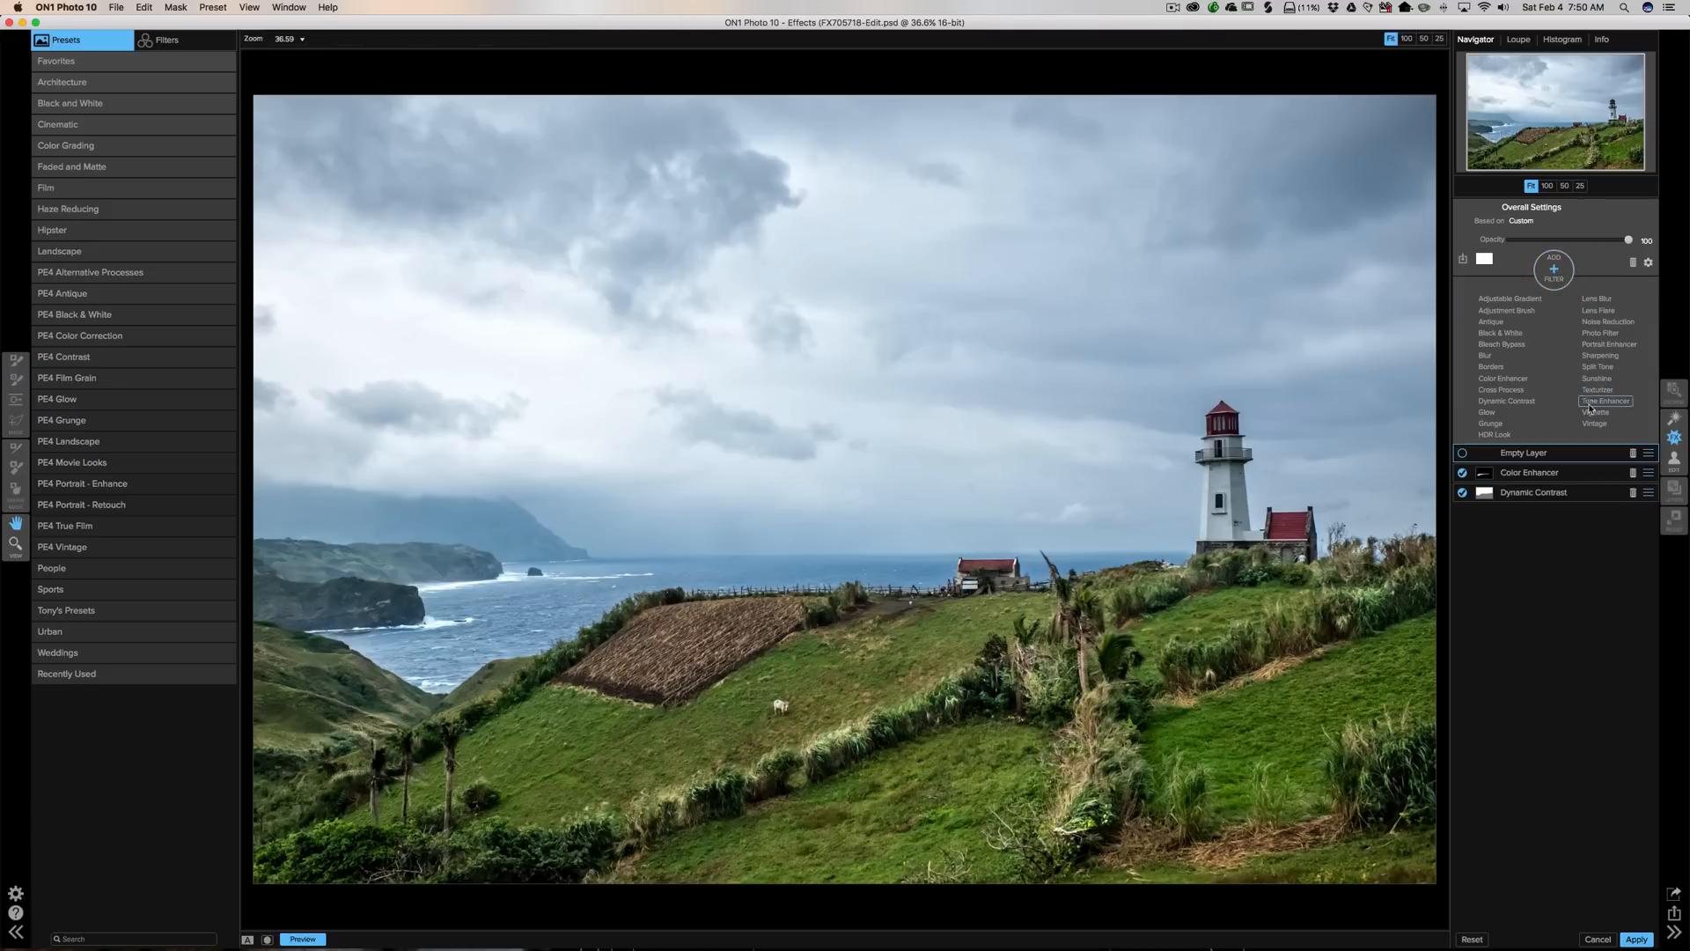
click(1592, 411)
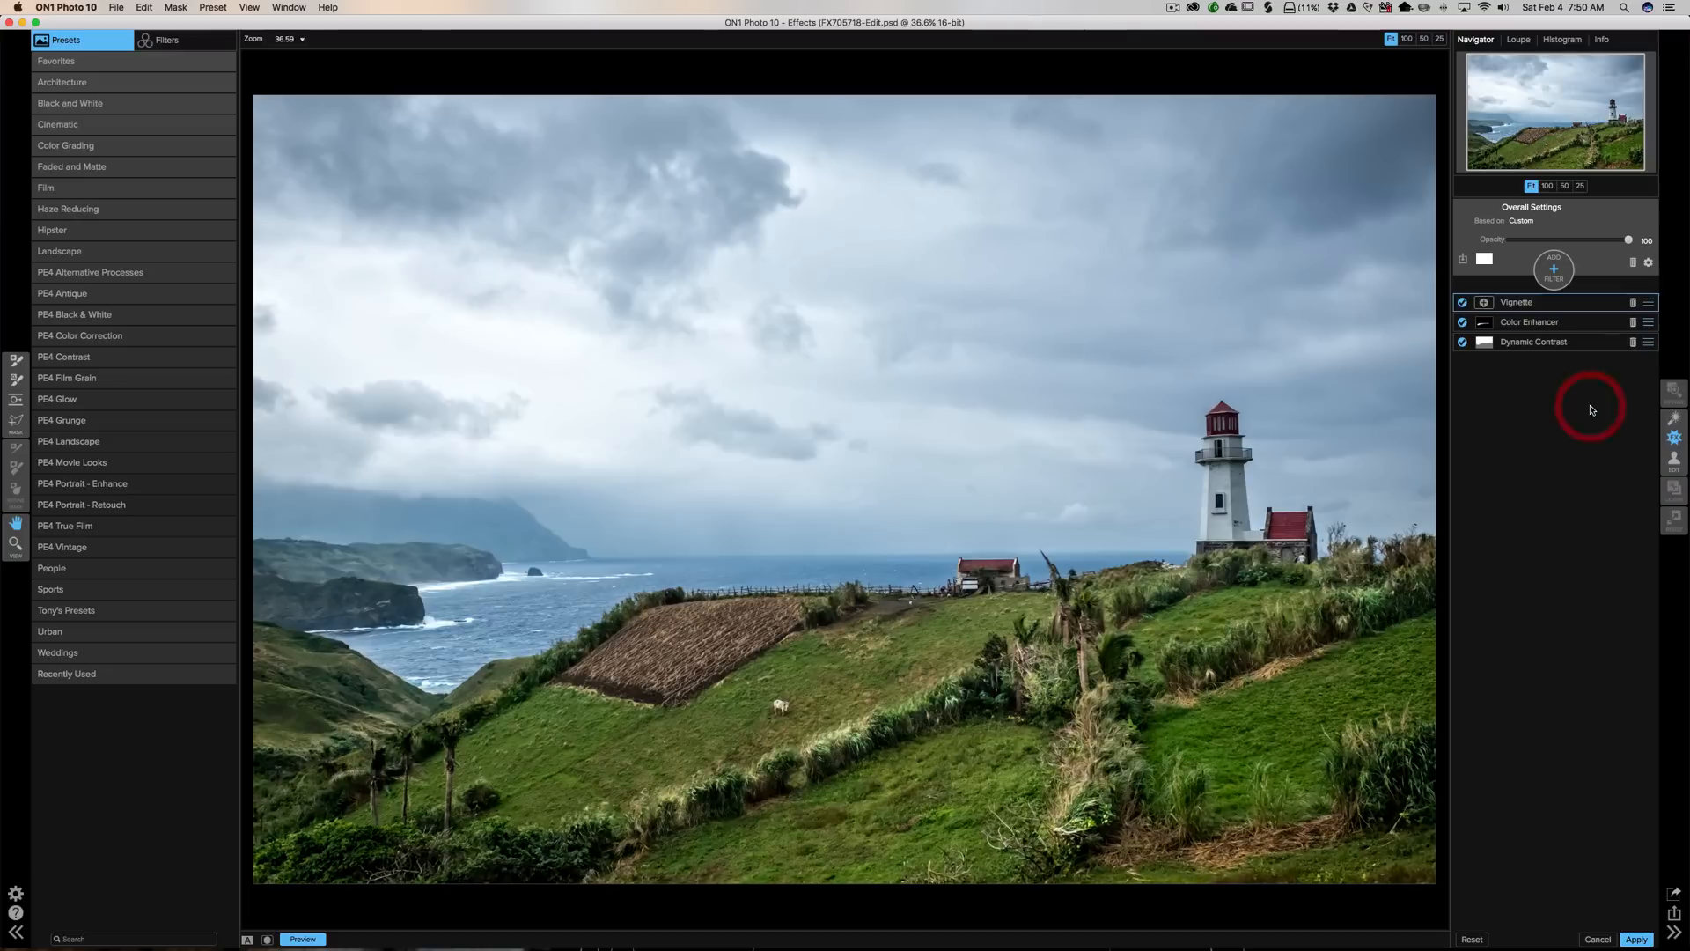
click(1582, 301)
click(1557, 363)
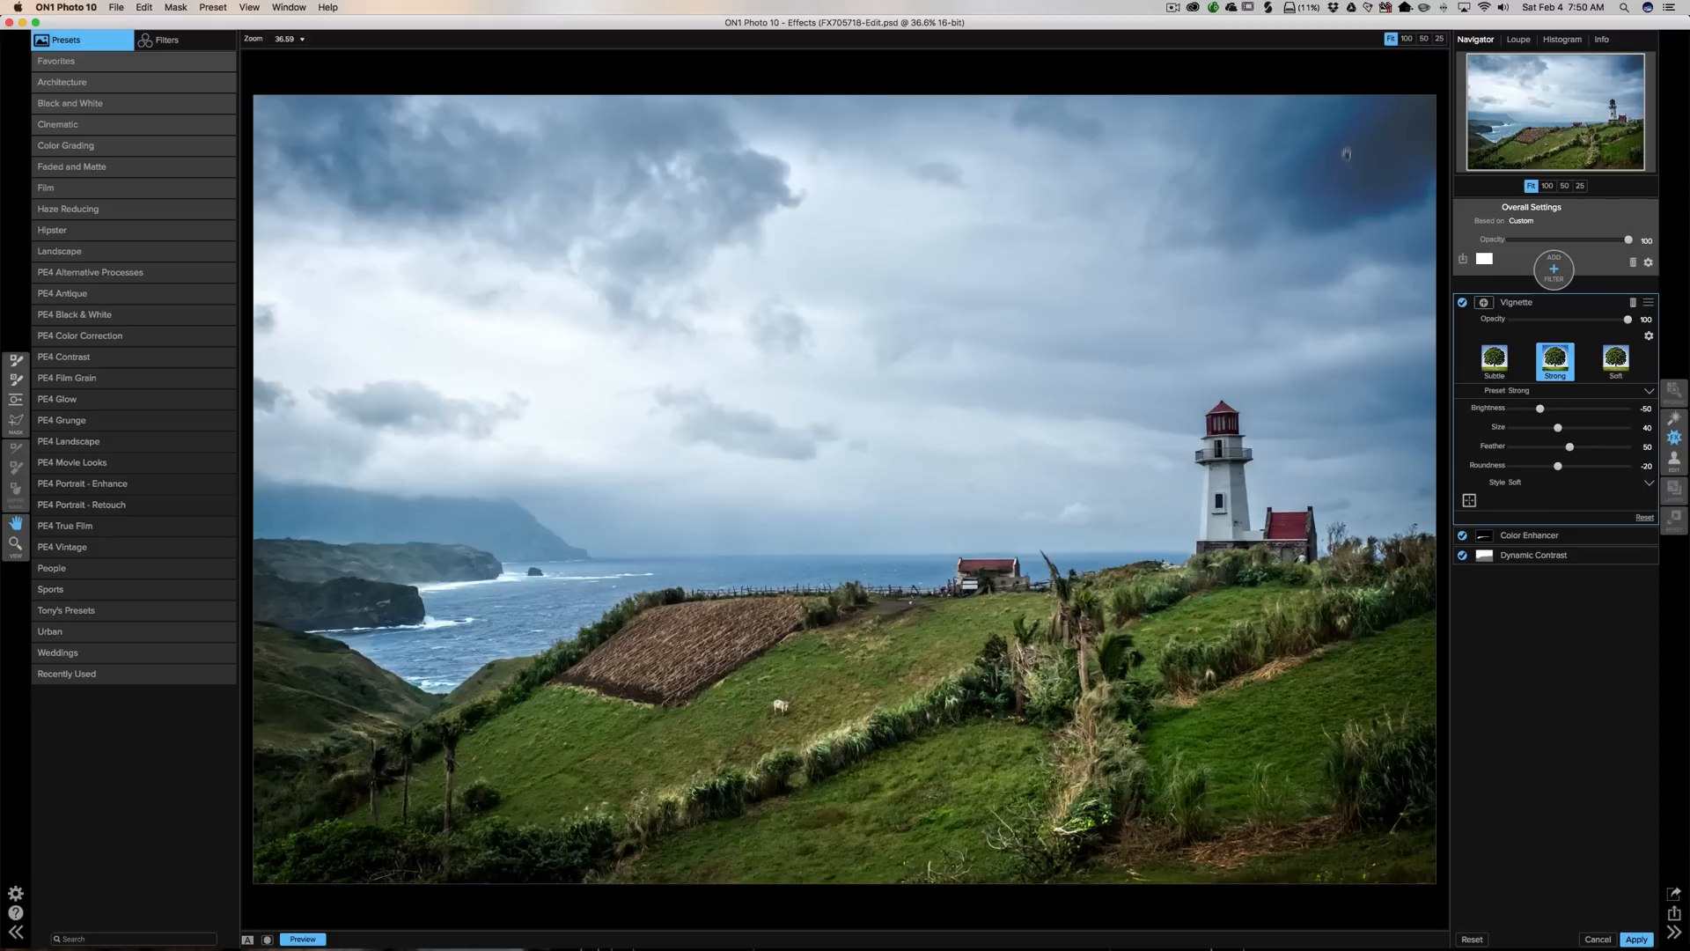
Paint the vignette out of the dark cloud in the photo's upper-right corner with feather 100, brush opacity 30 and size 1000
click(1486, 304)
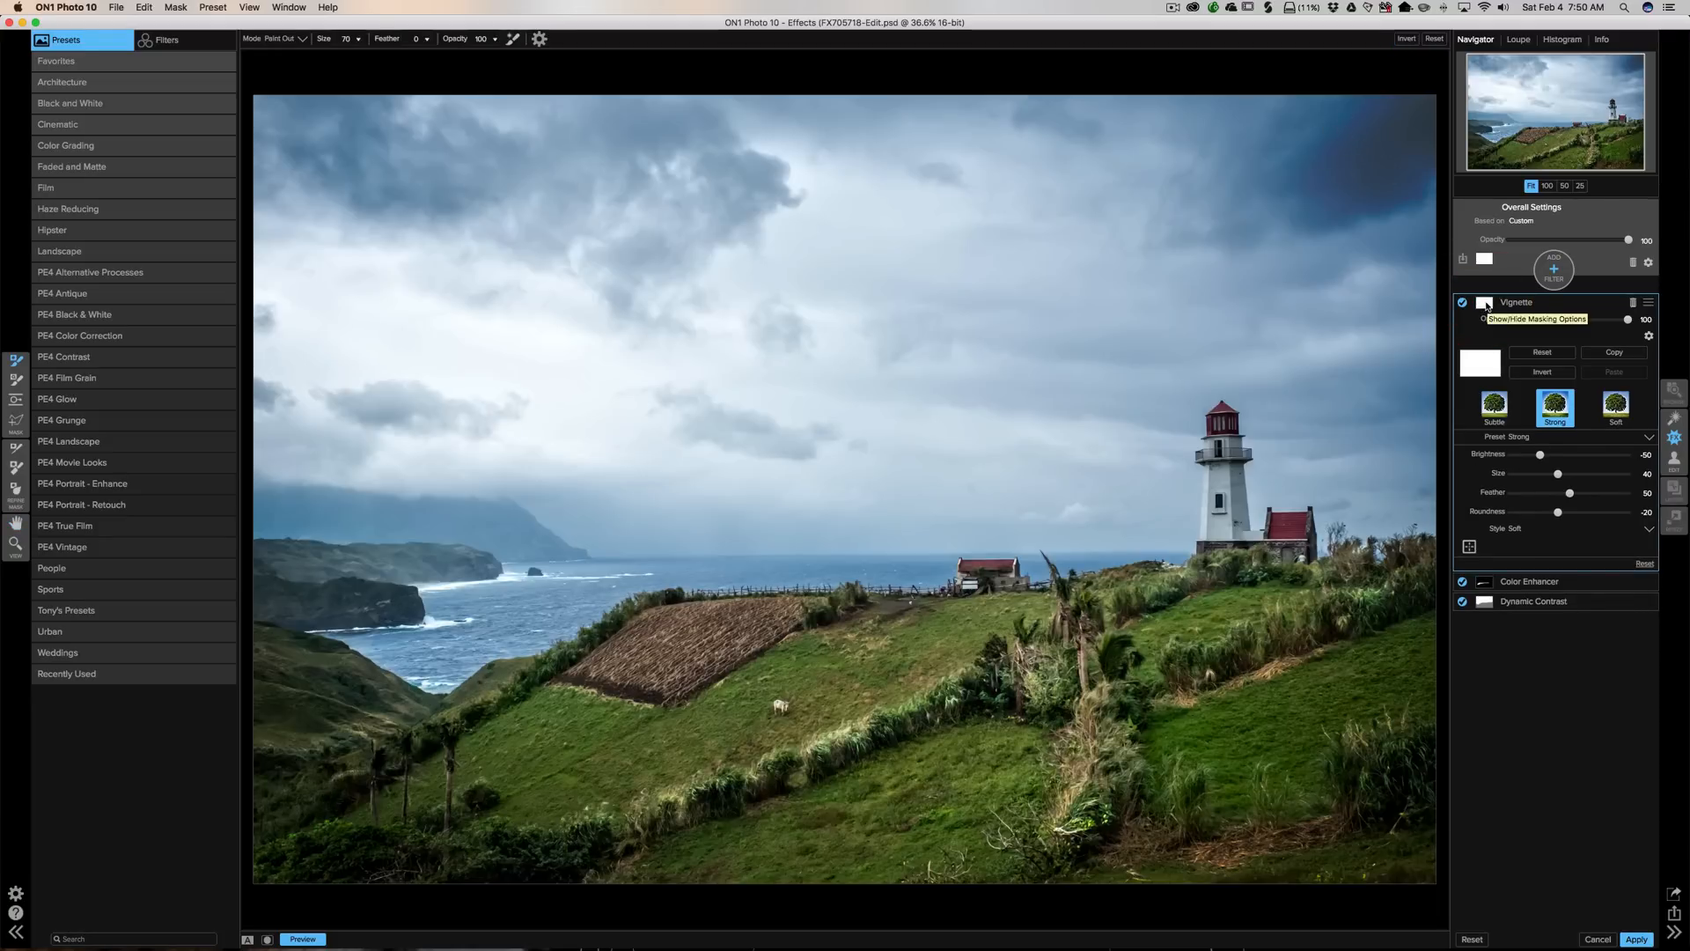
mouse_move(444, 38)
mouse_down()
mouse_move(377, 37)
mouse_move(744, 56)
mouse_up()
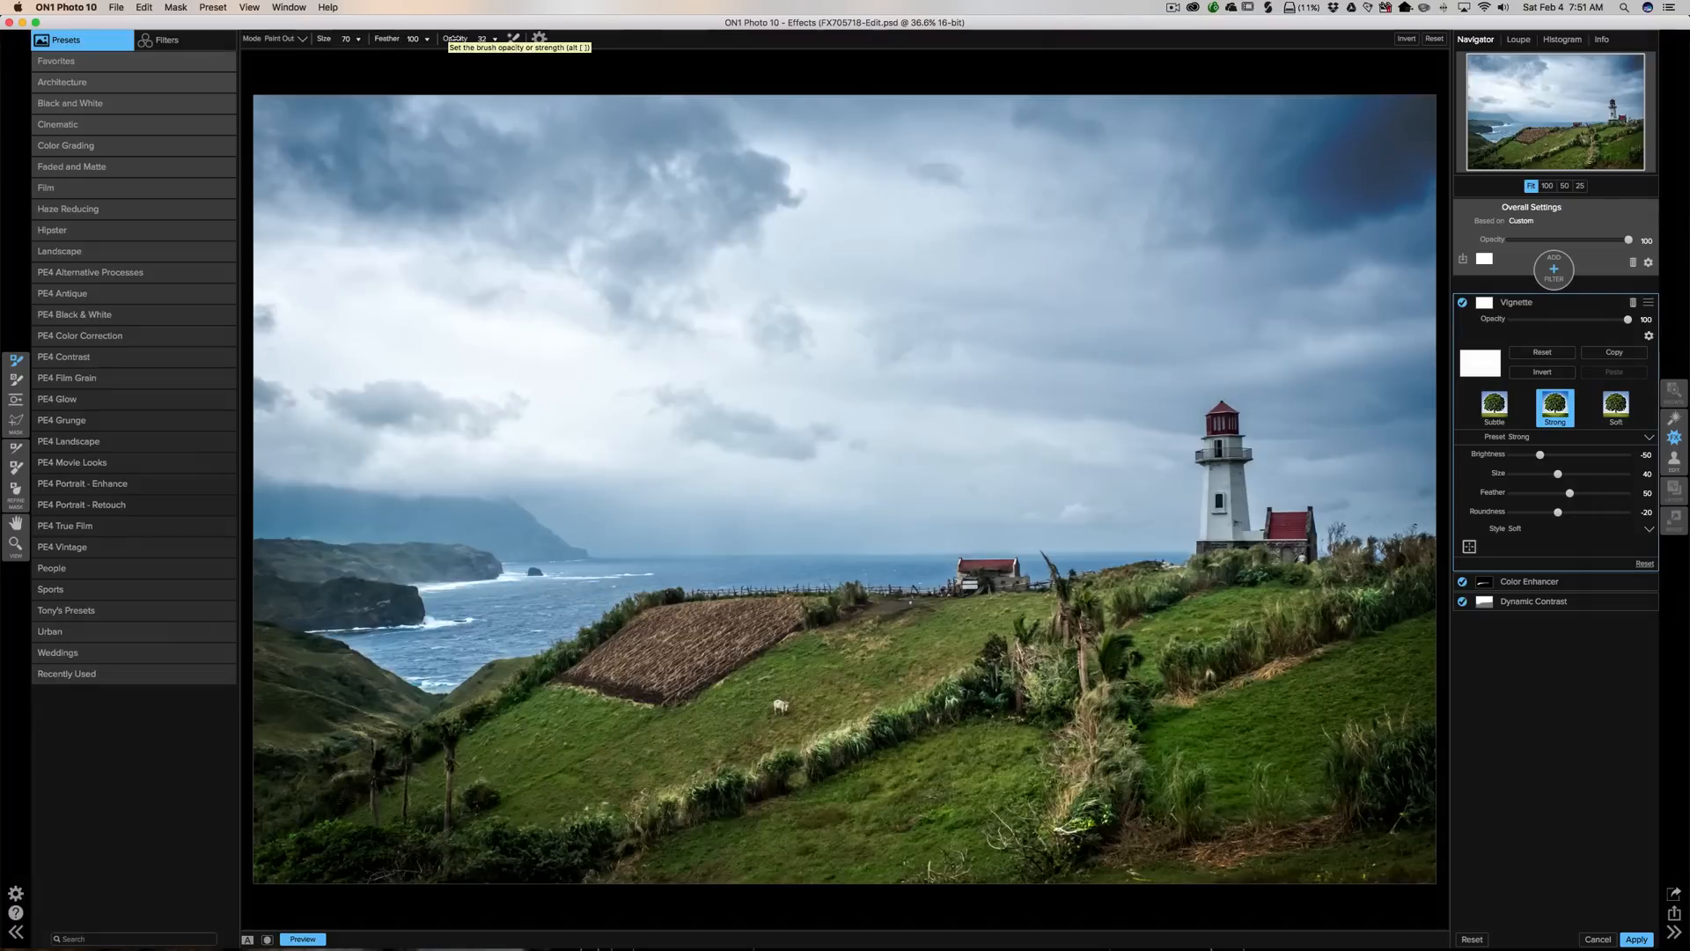
drag(454, 39, 448, 34)
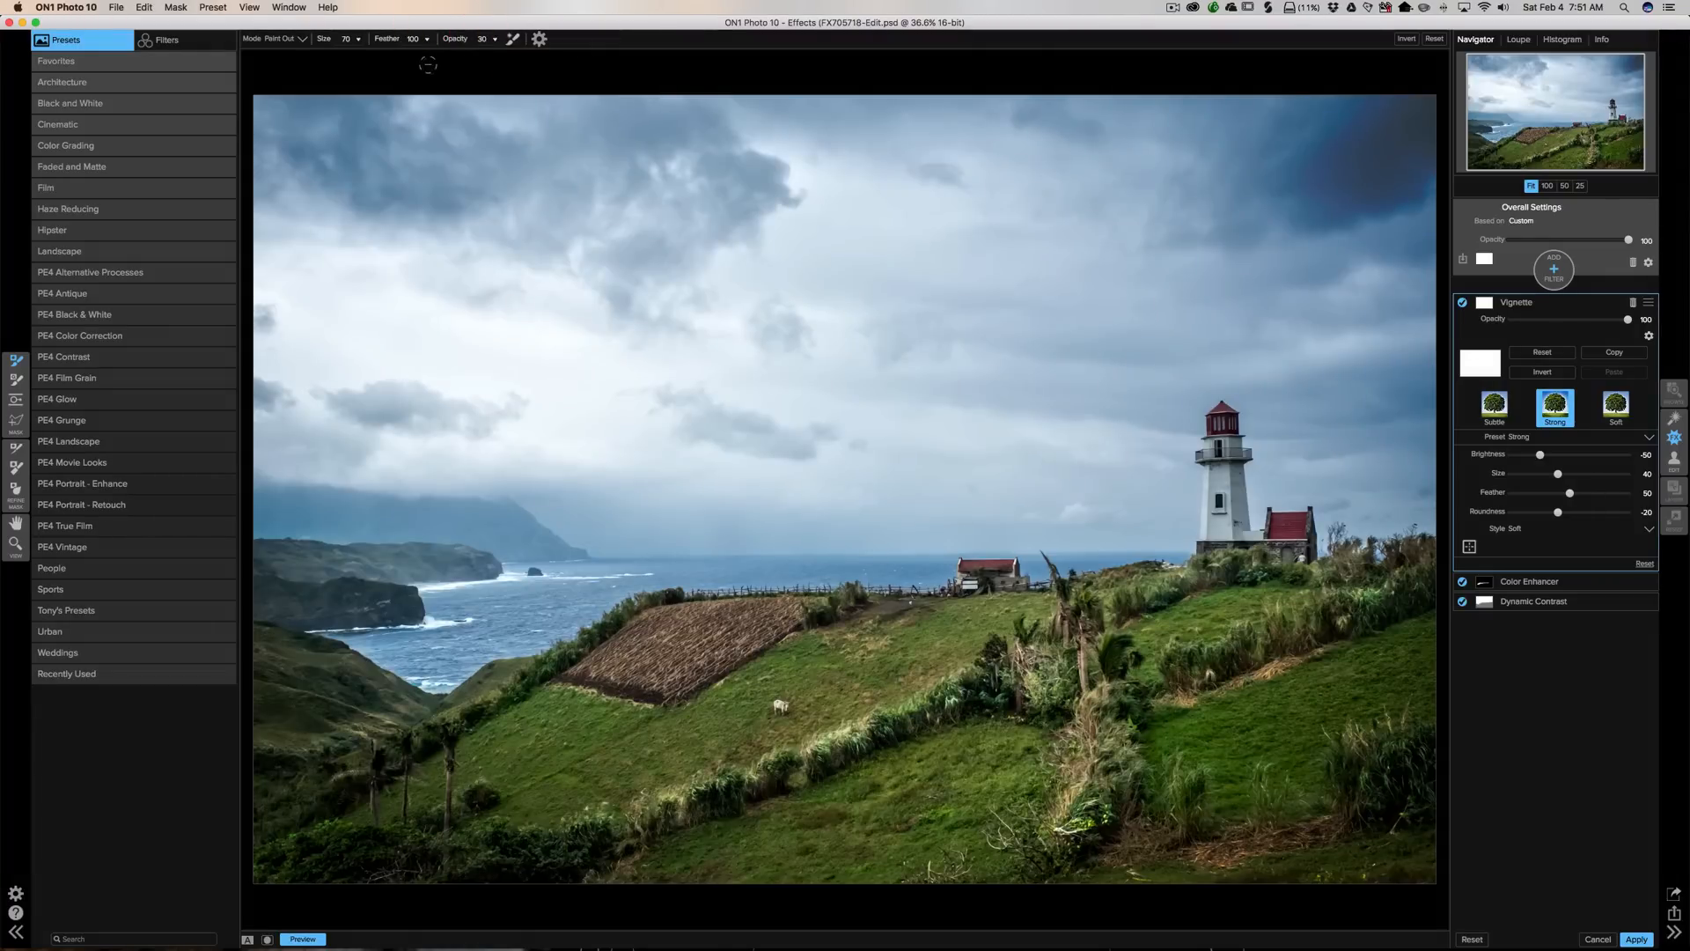
key(bracketleft)
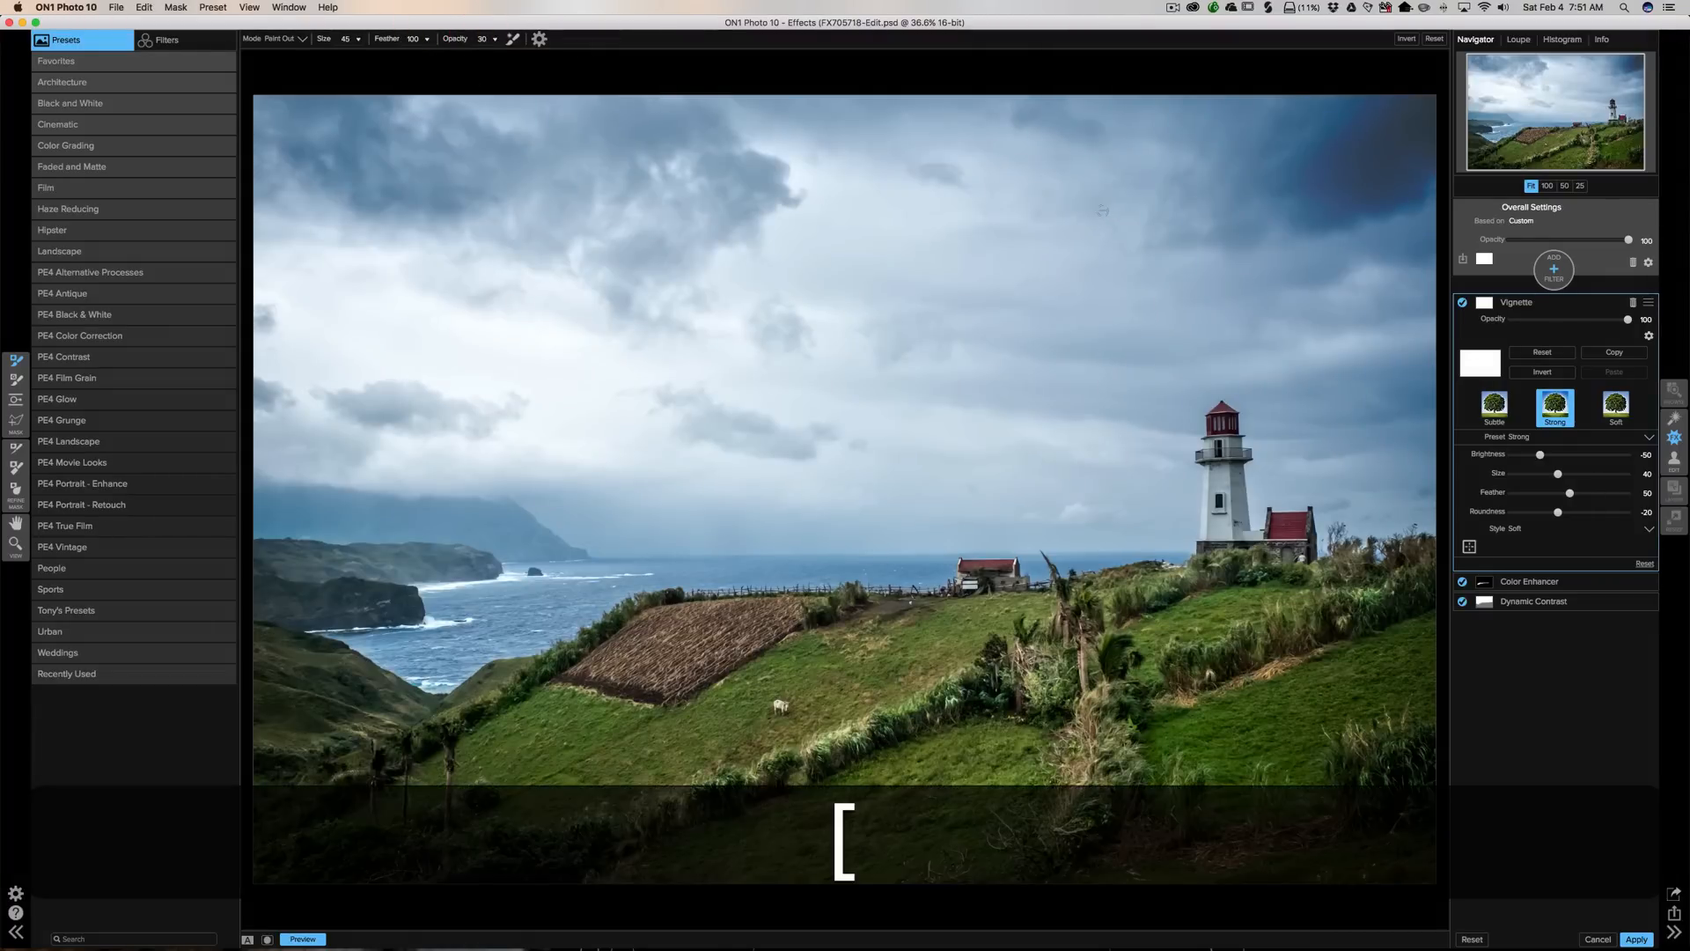
key(bracketright)
key(bracketright)
key(bracketright)
key(bracketright)
key(bracketright)
key(bracketright)
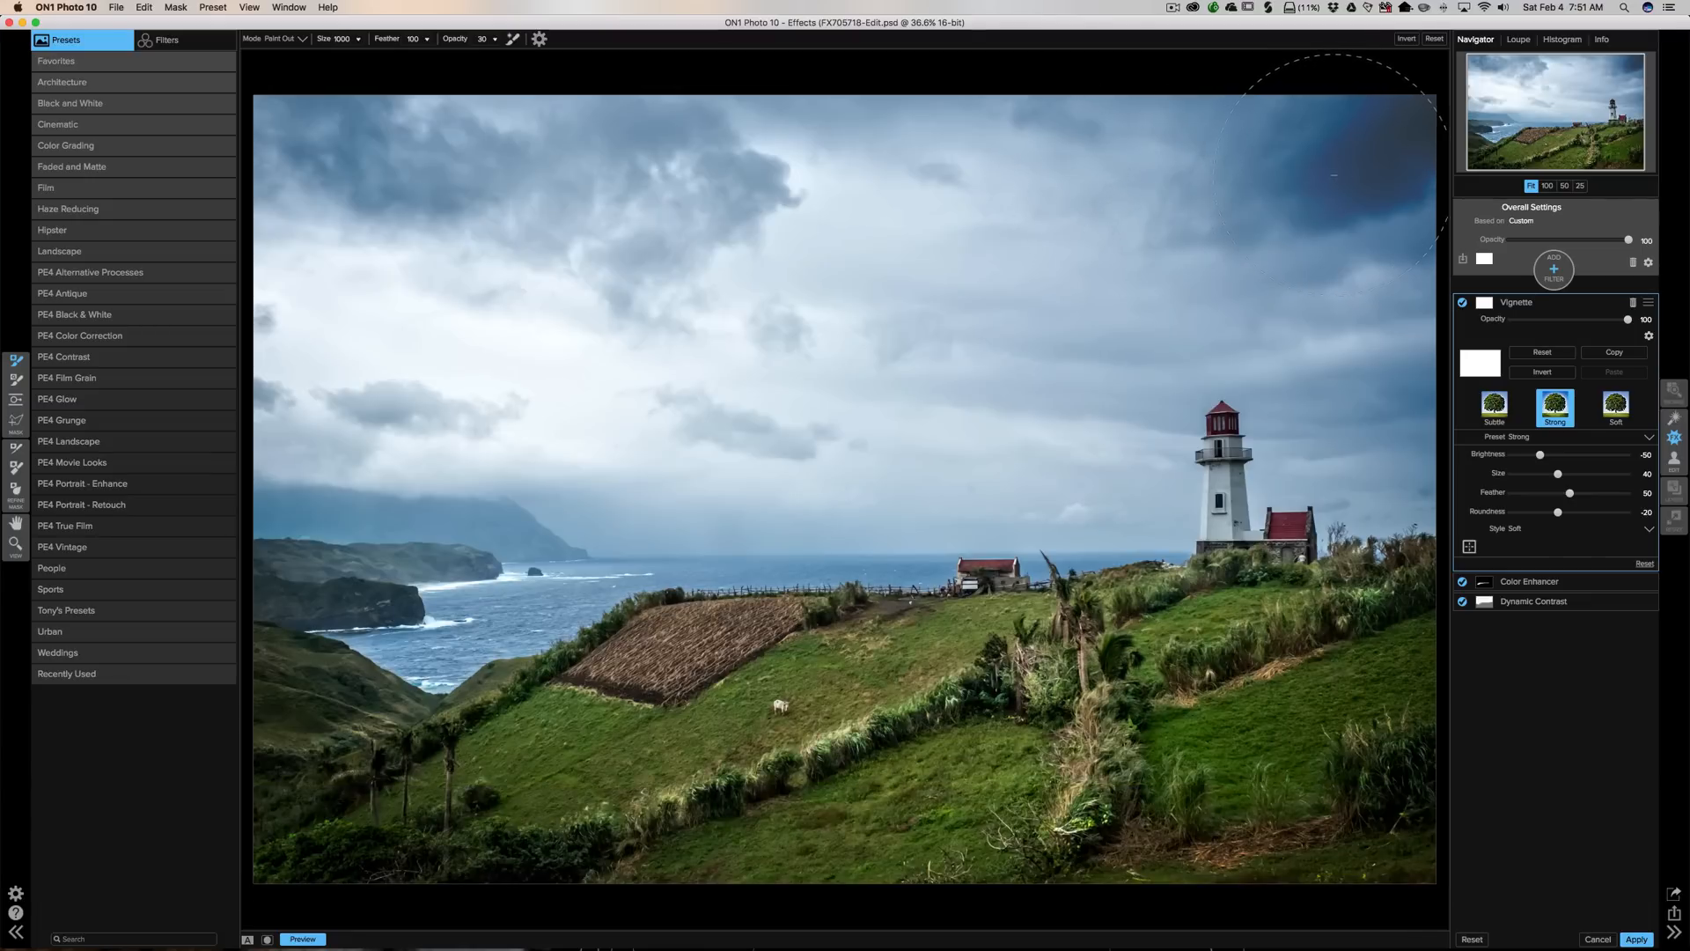
click(1335, 175)
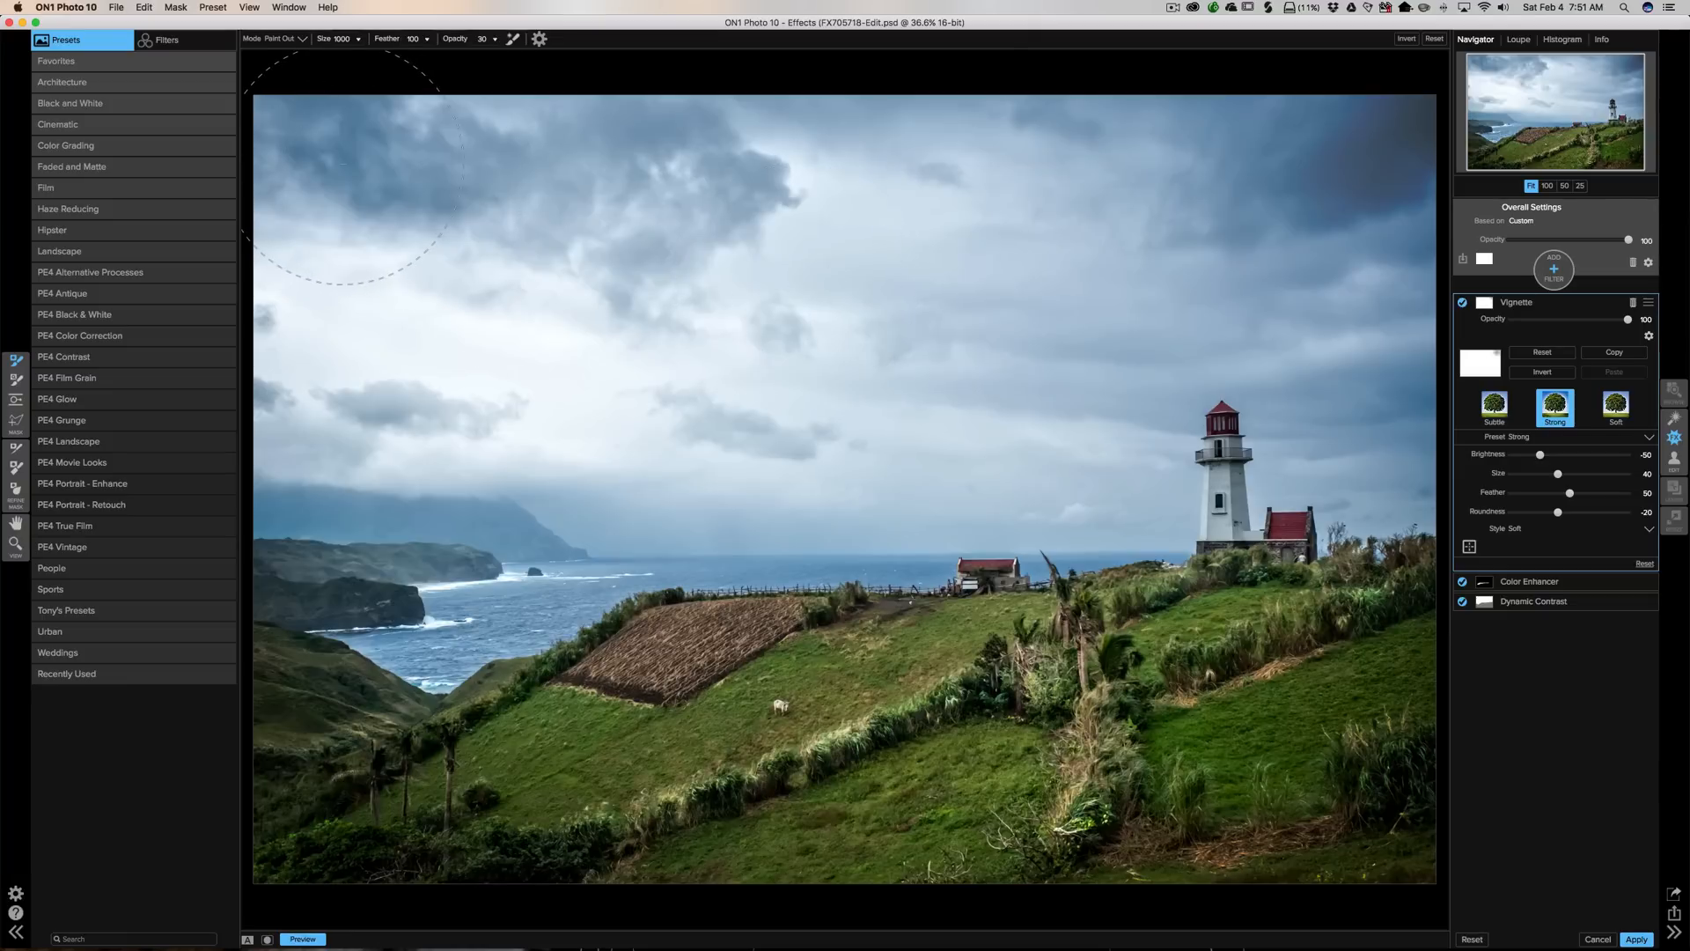
Paint the vignette out of the photo's upper-left corner with brush size 700, reduce the size to 400 and undo the last stroke
key(bracketleft)
click(322, 156)
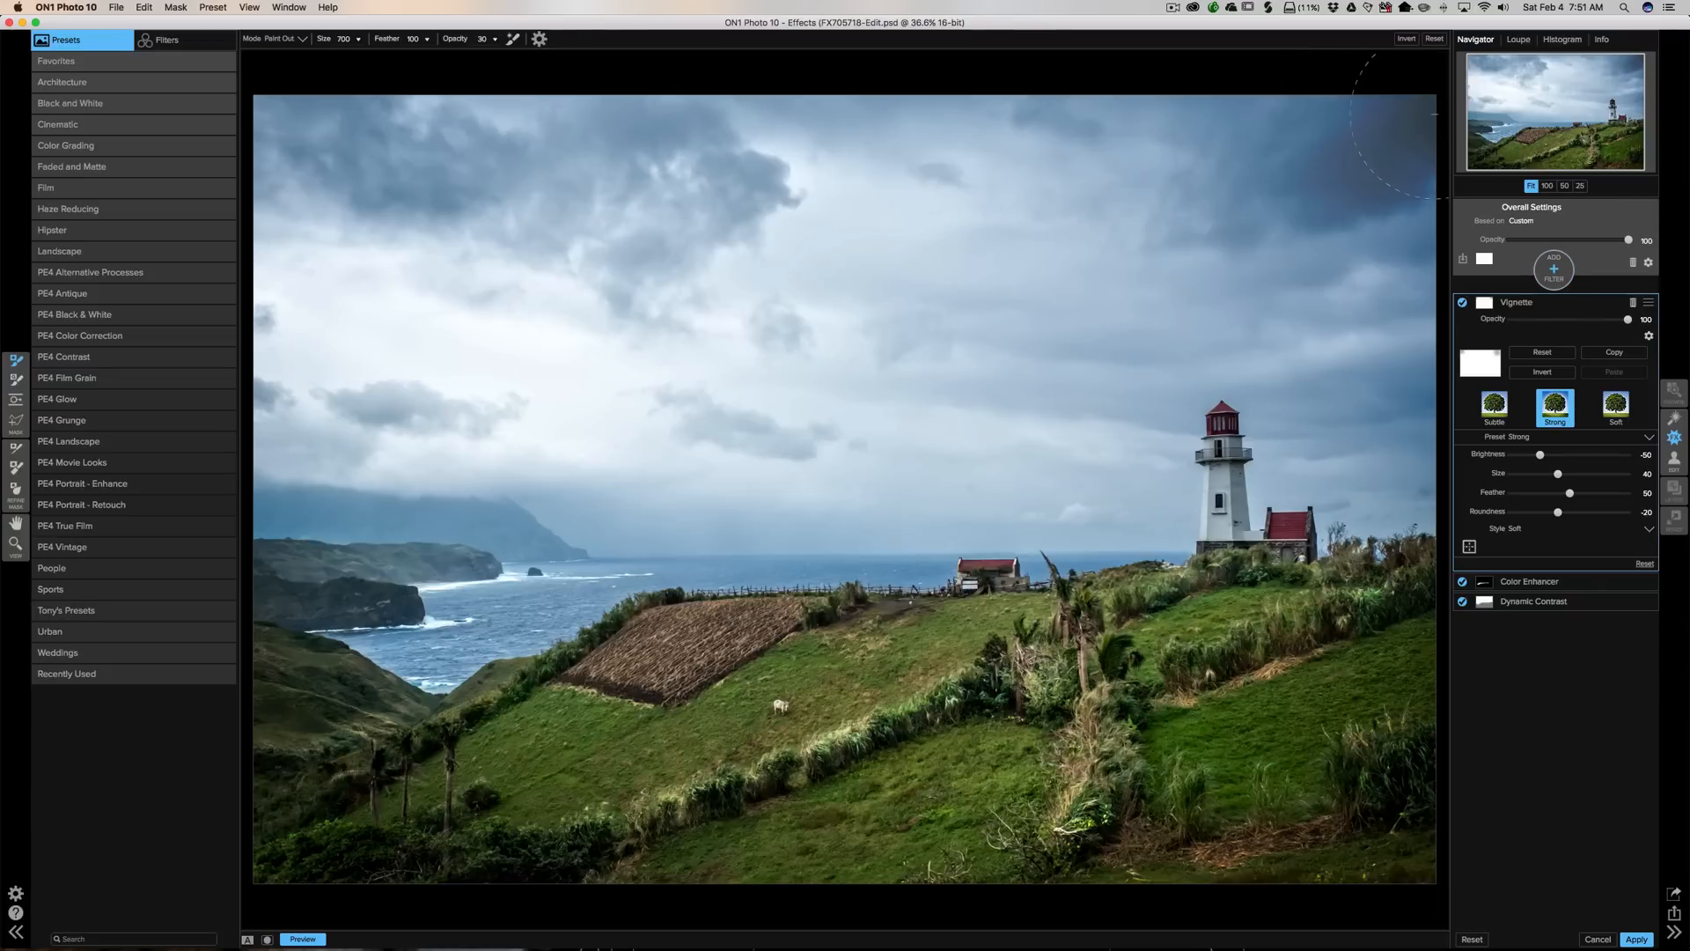
key(bracketleft)
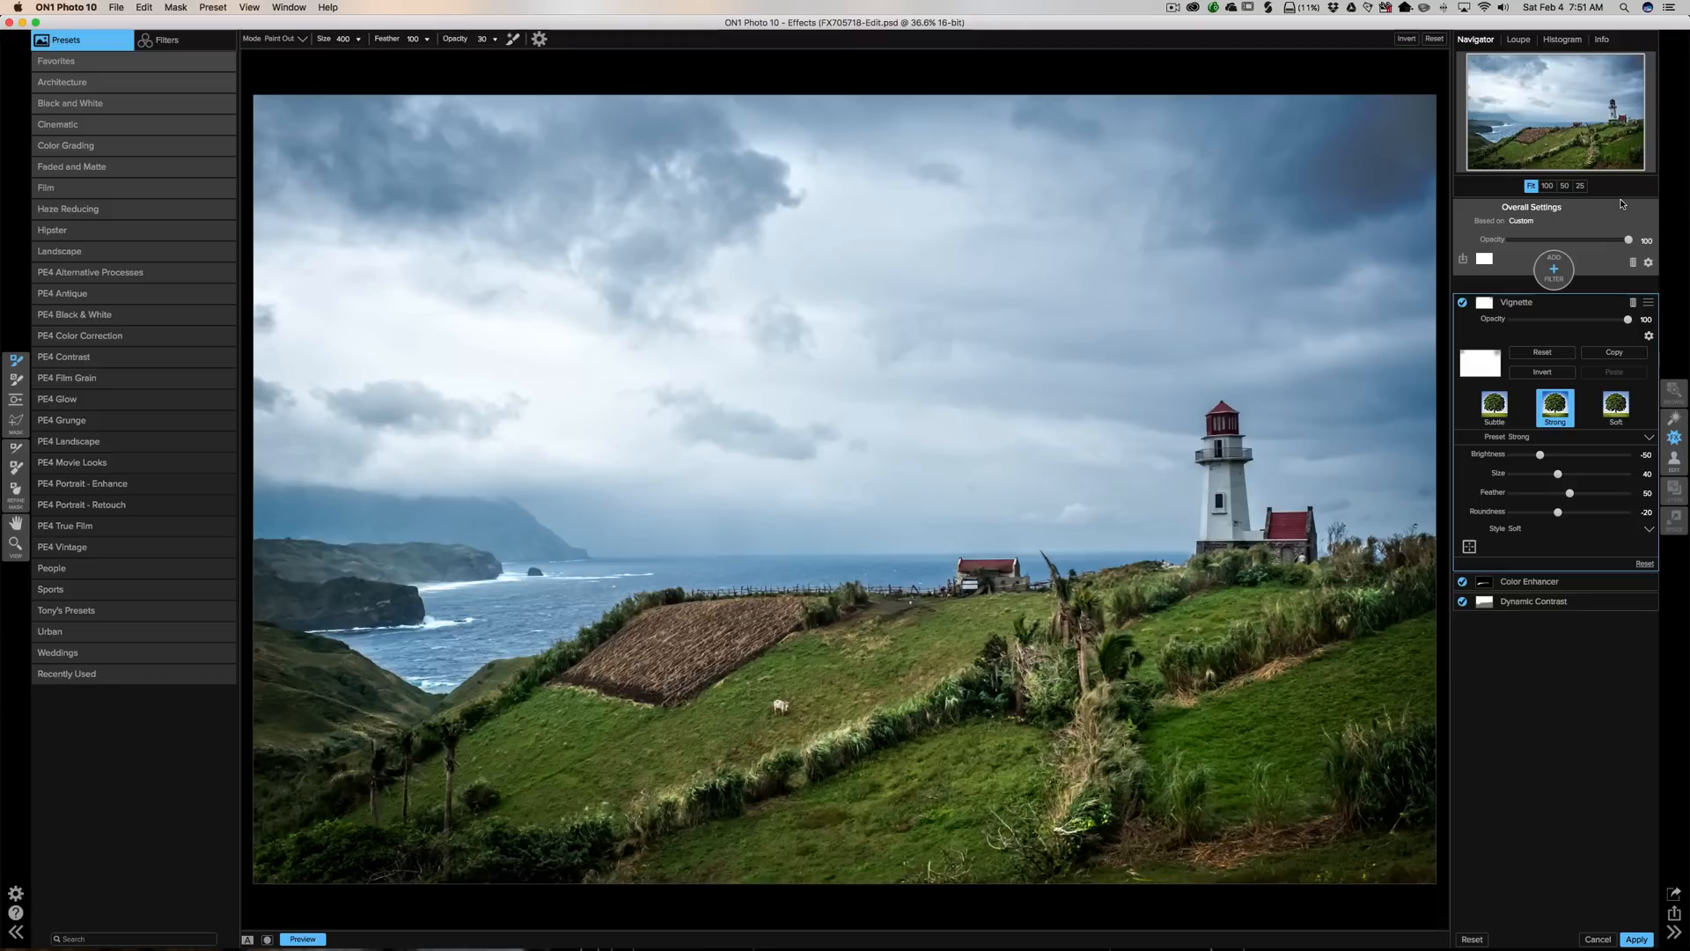
key(super)
key(super+z)
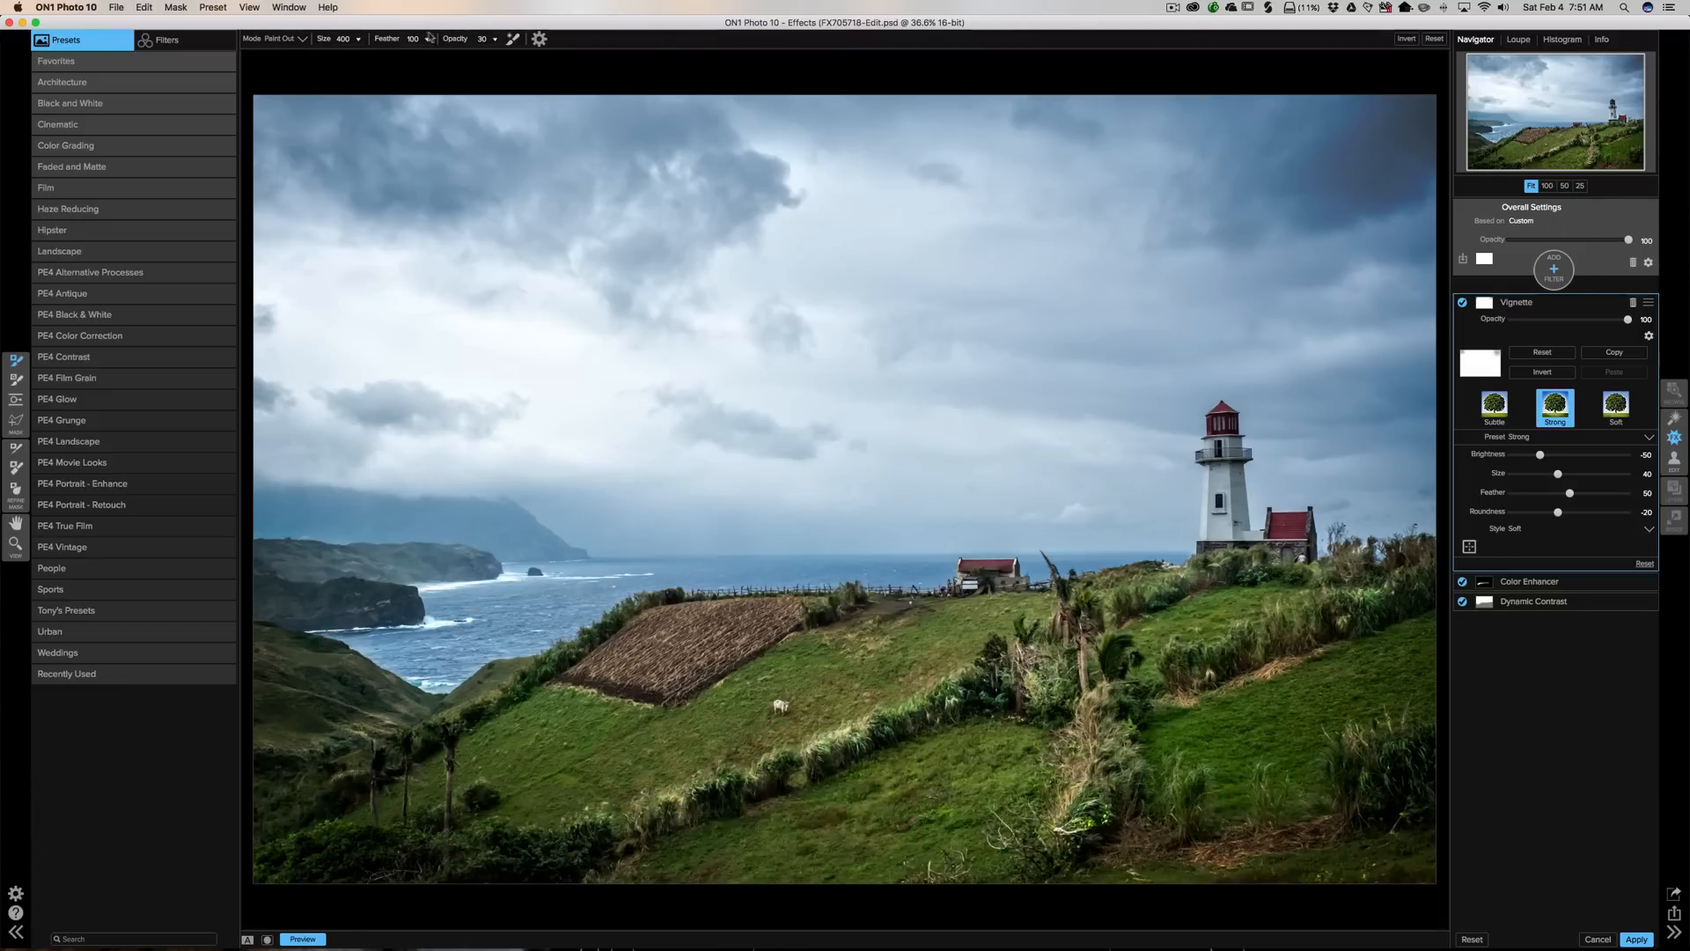
Lightly paint the vignette out of the photo's upper-right corner at brush opacity 13 and collapse the filter's settings
drag(454, 39, 435, 39)
click(1400, 127)
click(1577, 302)
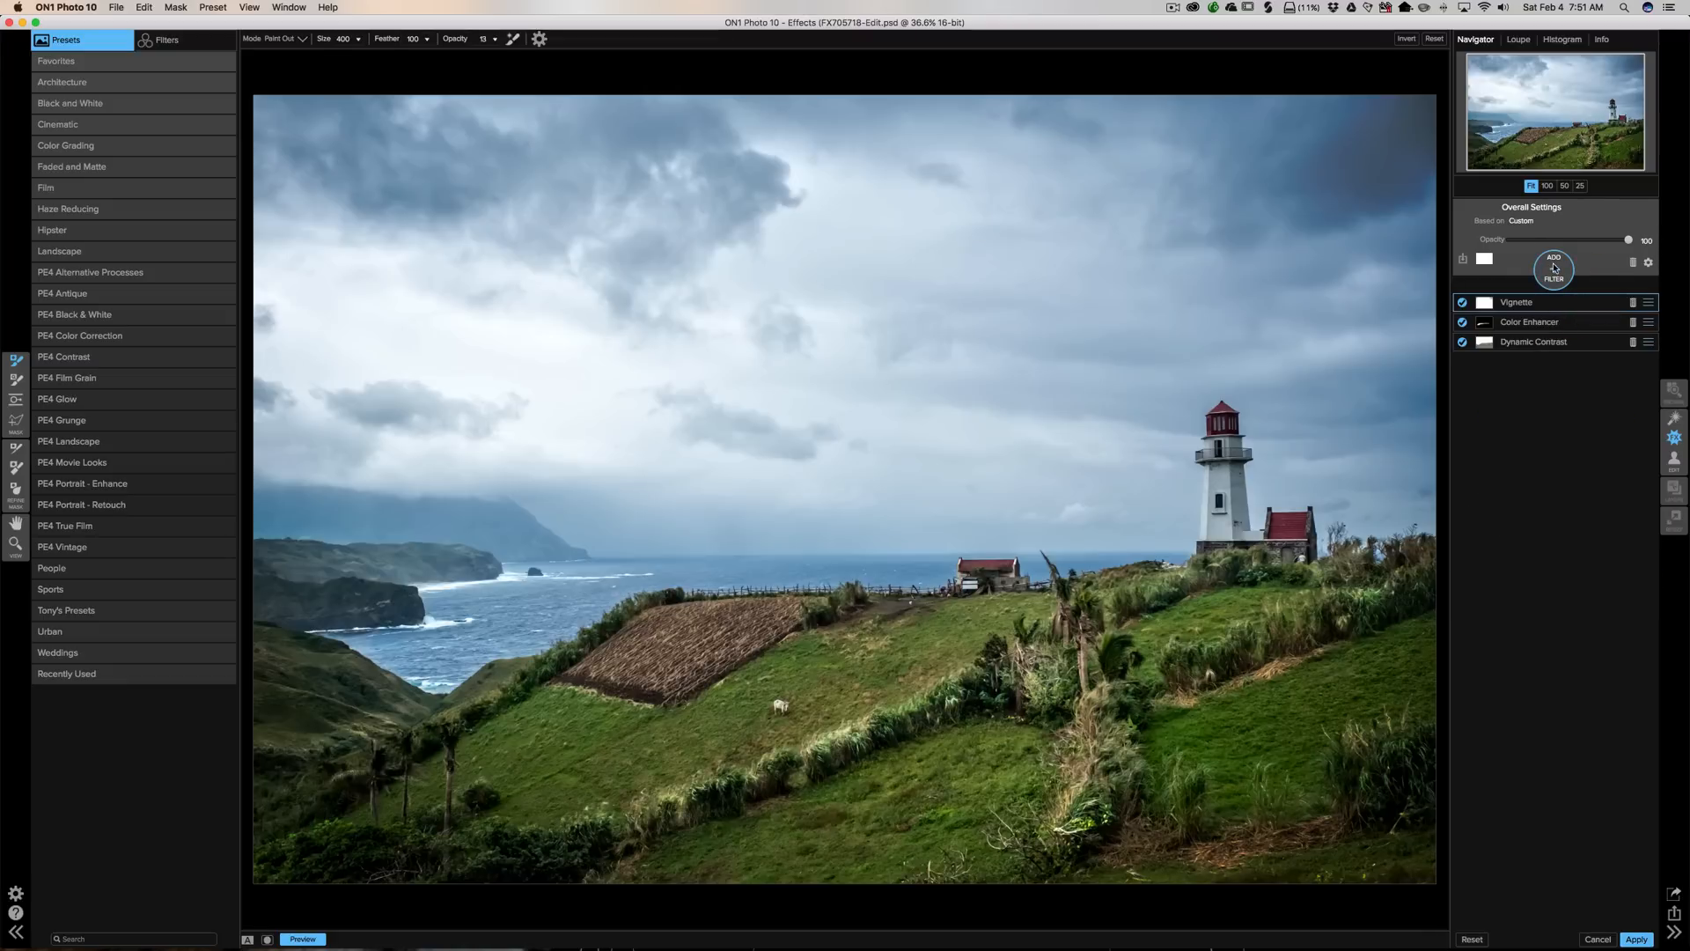
Add another Dynamic Contrast filter above the Vignette and open its masking options
click(1554, 270)
click(1554, 269)
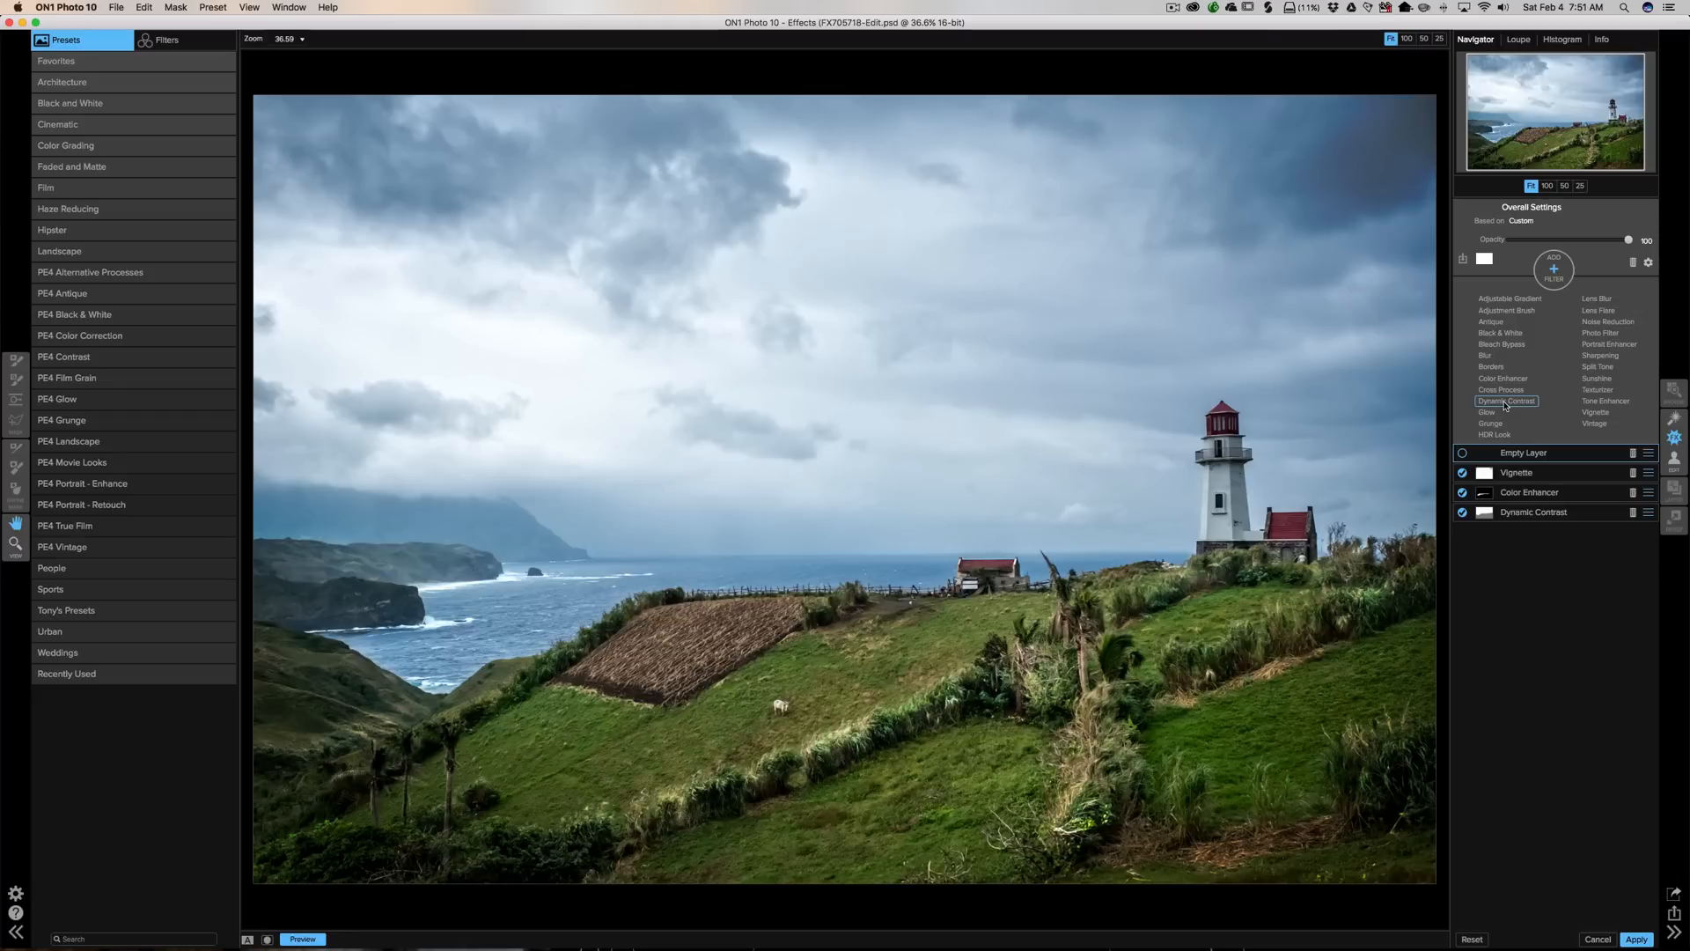
click(1505, 403)
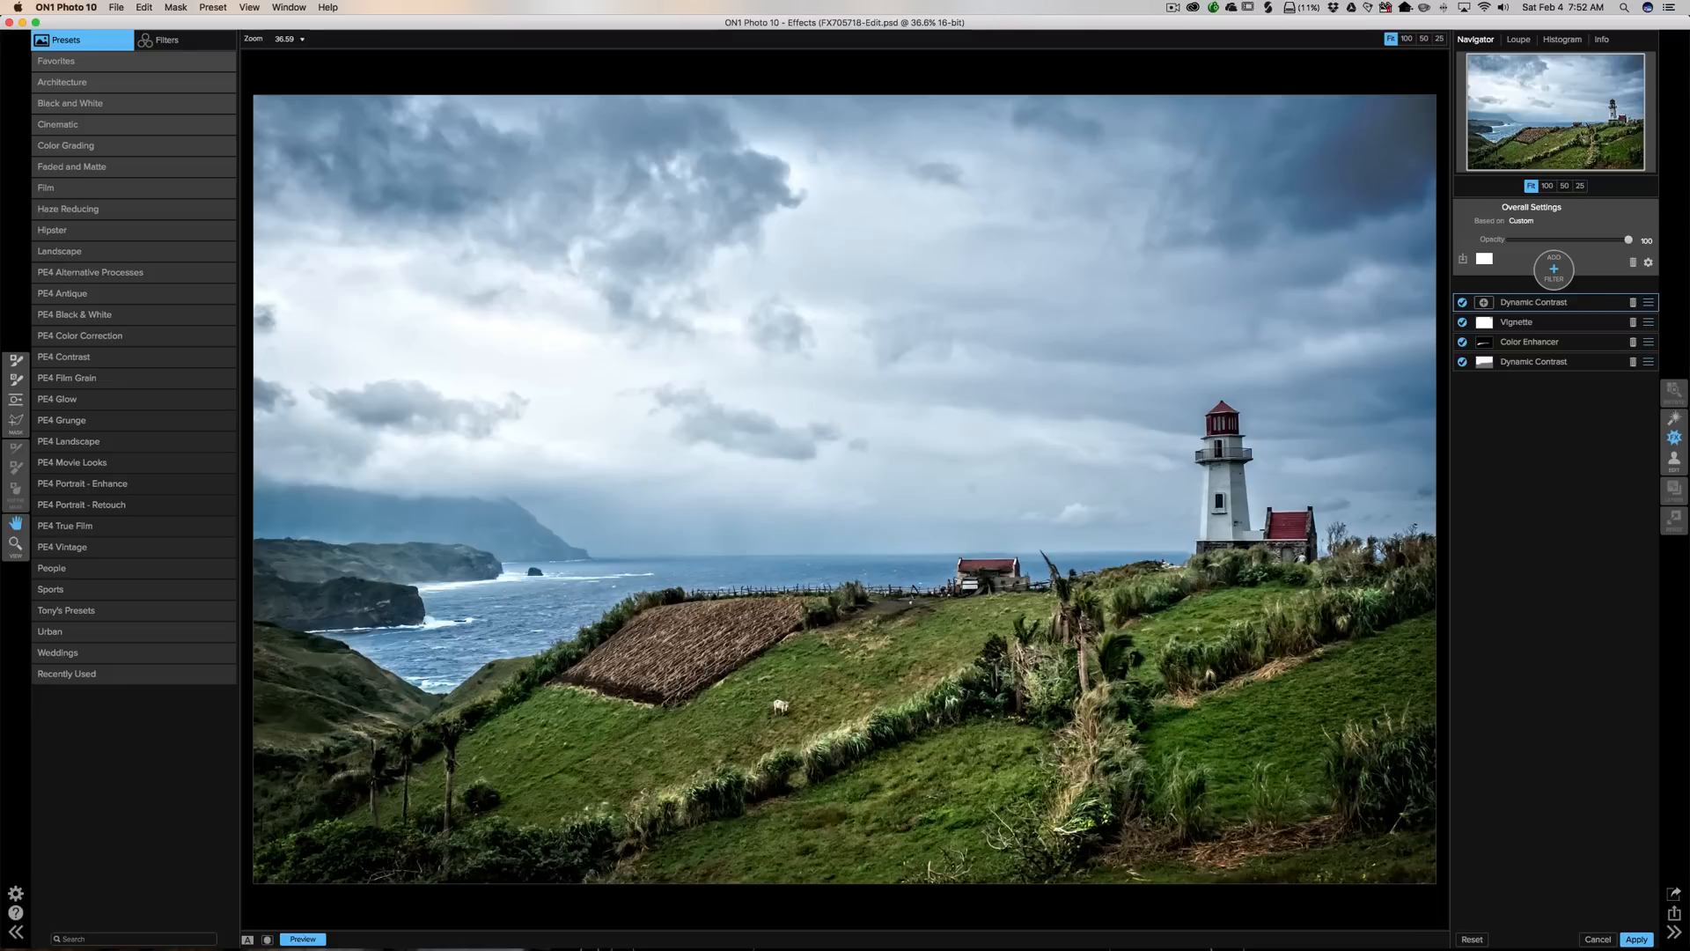
click(1490, 305)
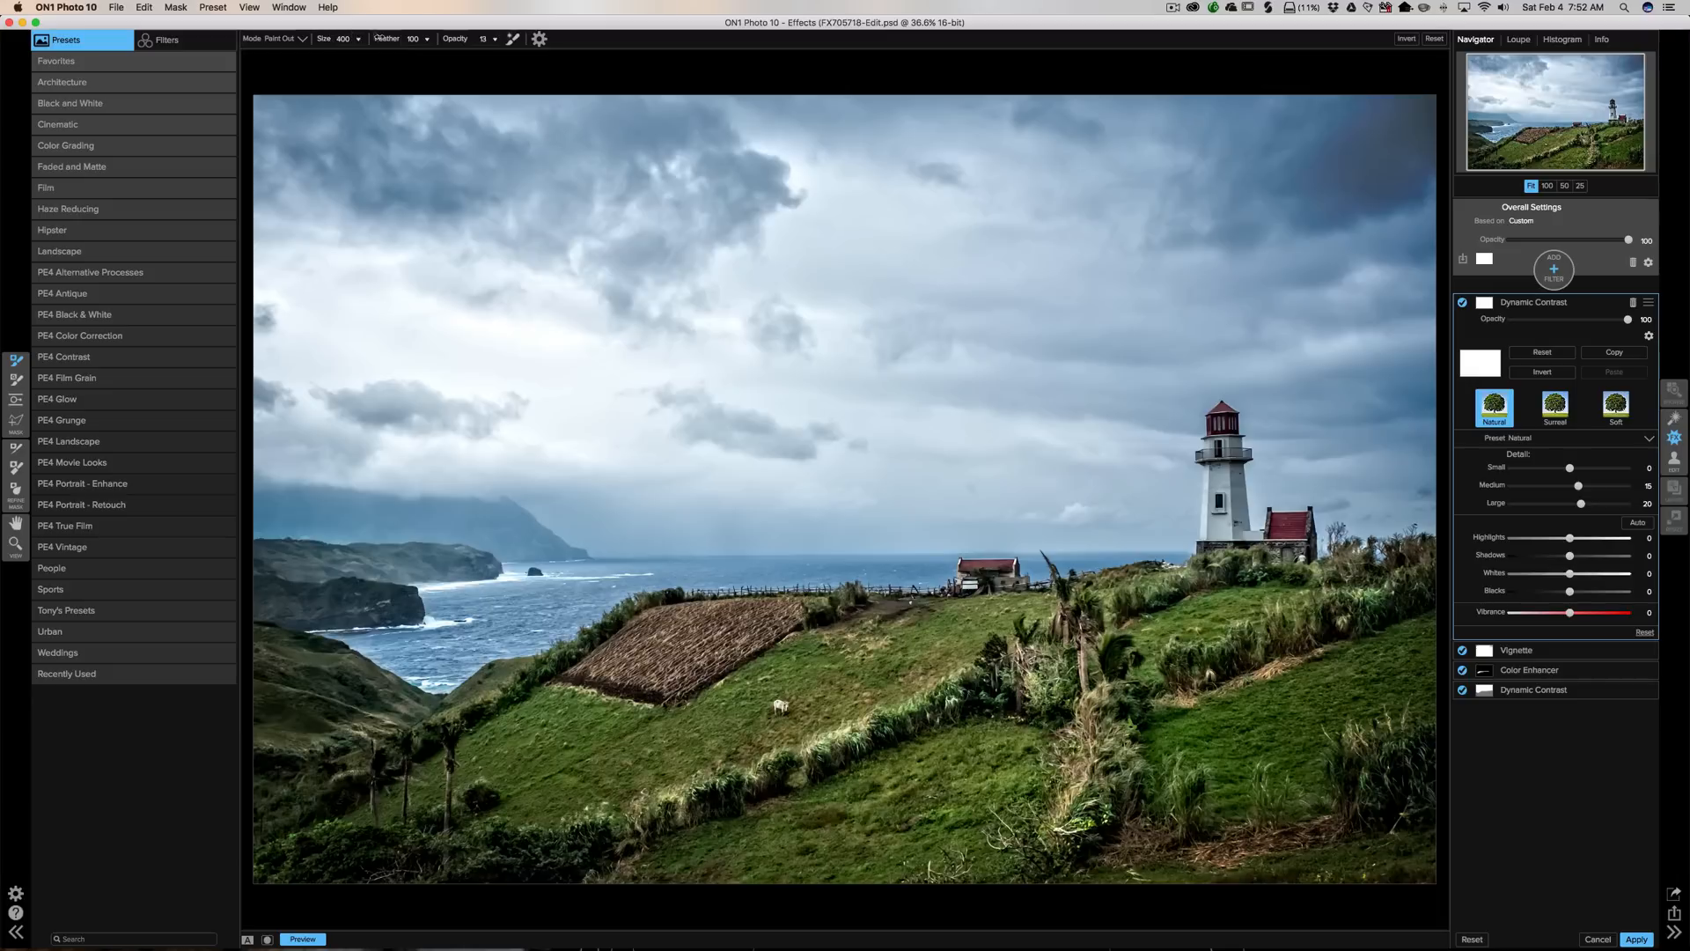
Paint the new Dynamic Contrast out of the foreground hillside with feather 49 and brush opacity 100, and show the mask overlay
drag(384, 38, 330, 37)
drag(455, 37, 624, 44)
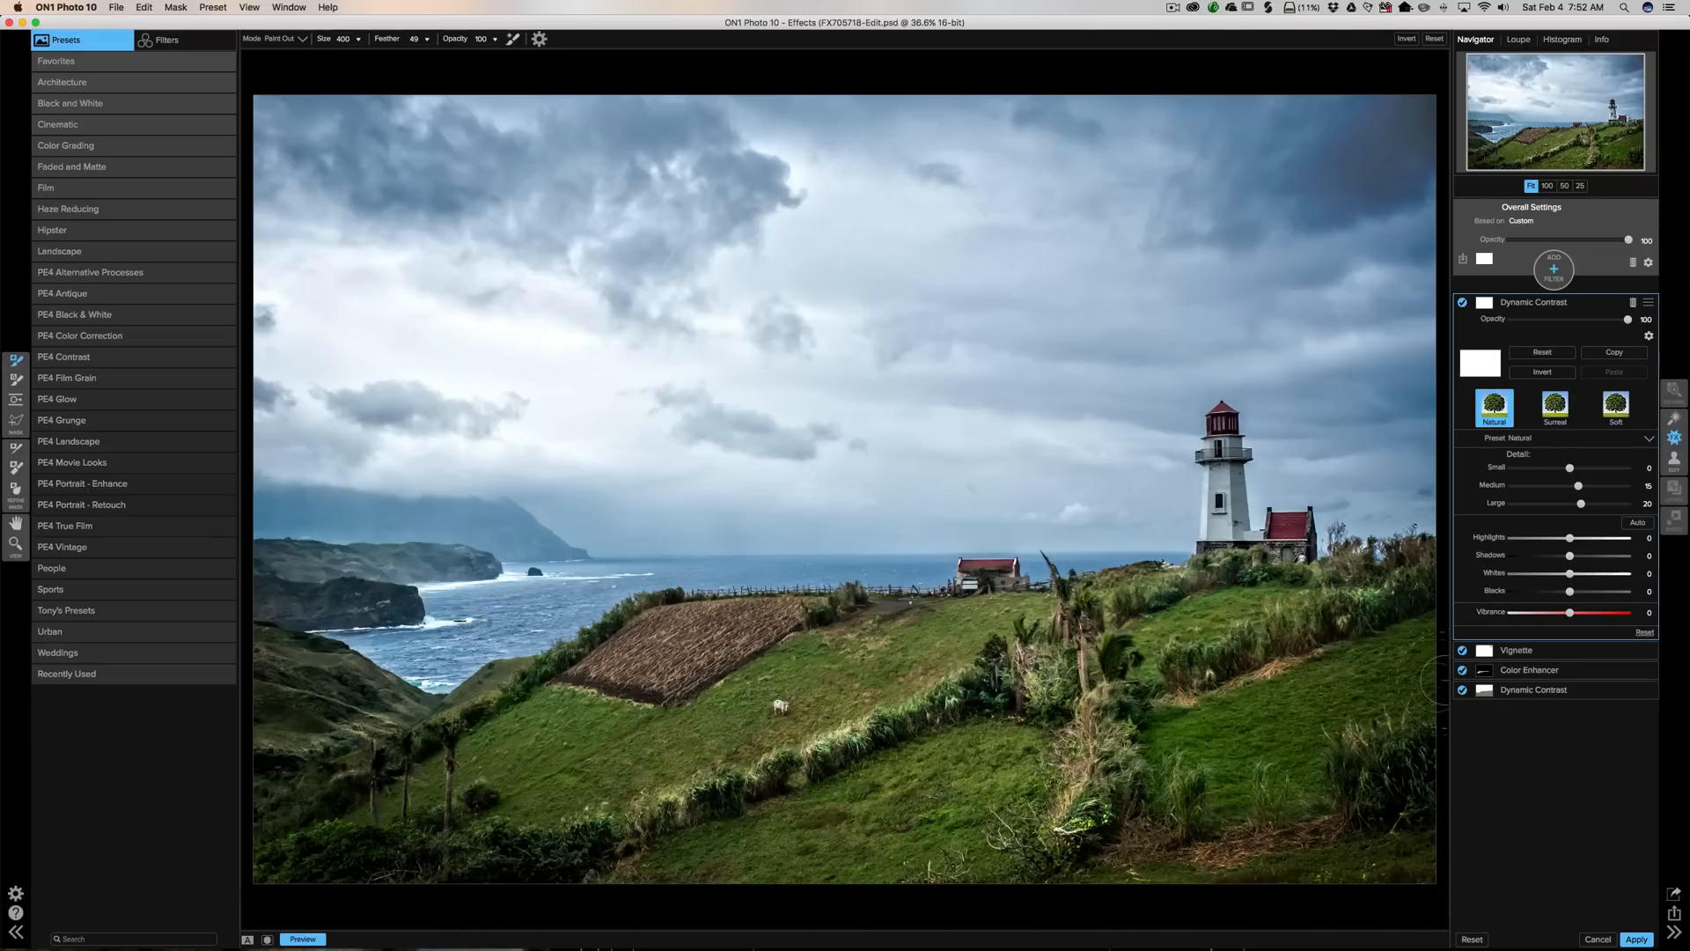
mouse_move(903, 765)
mouse_down()
mouse_move(1116, 659)
mouse_move(1054, 792)
mouse_move(359, 856)
mouse_move(231, 942)
mouse_up()
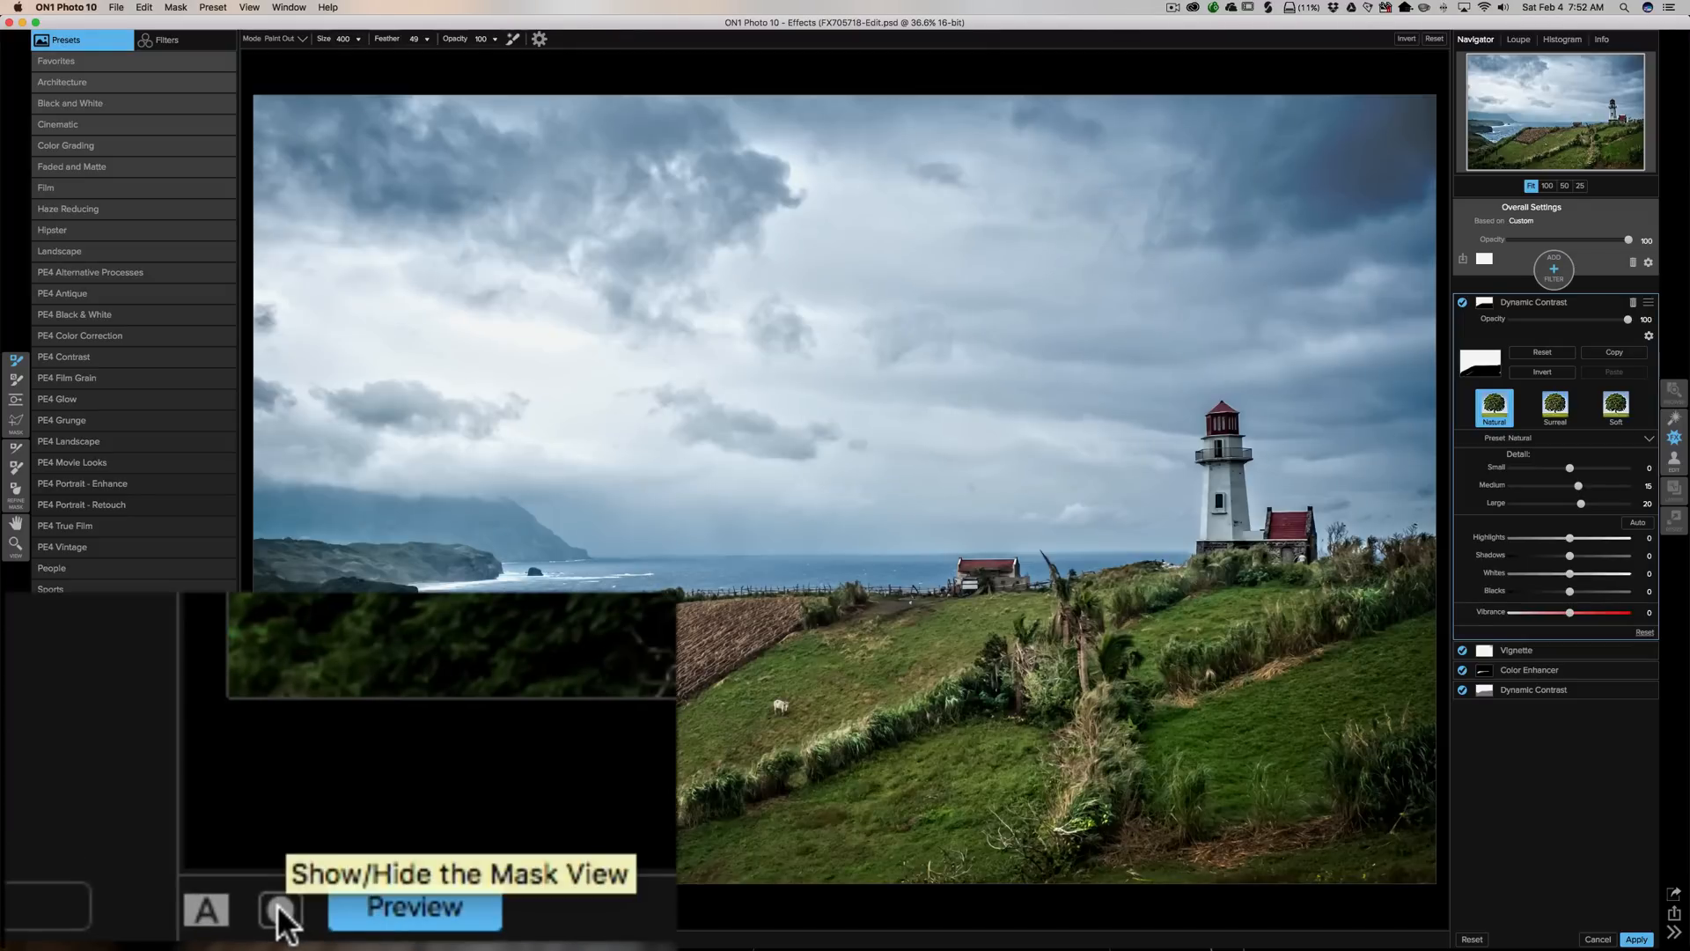
click(267, 939)
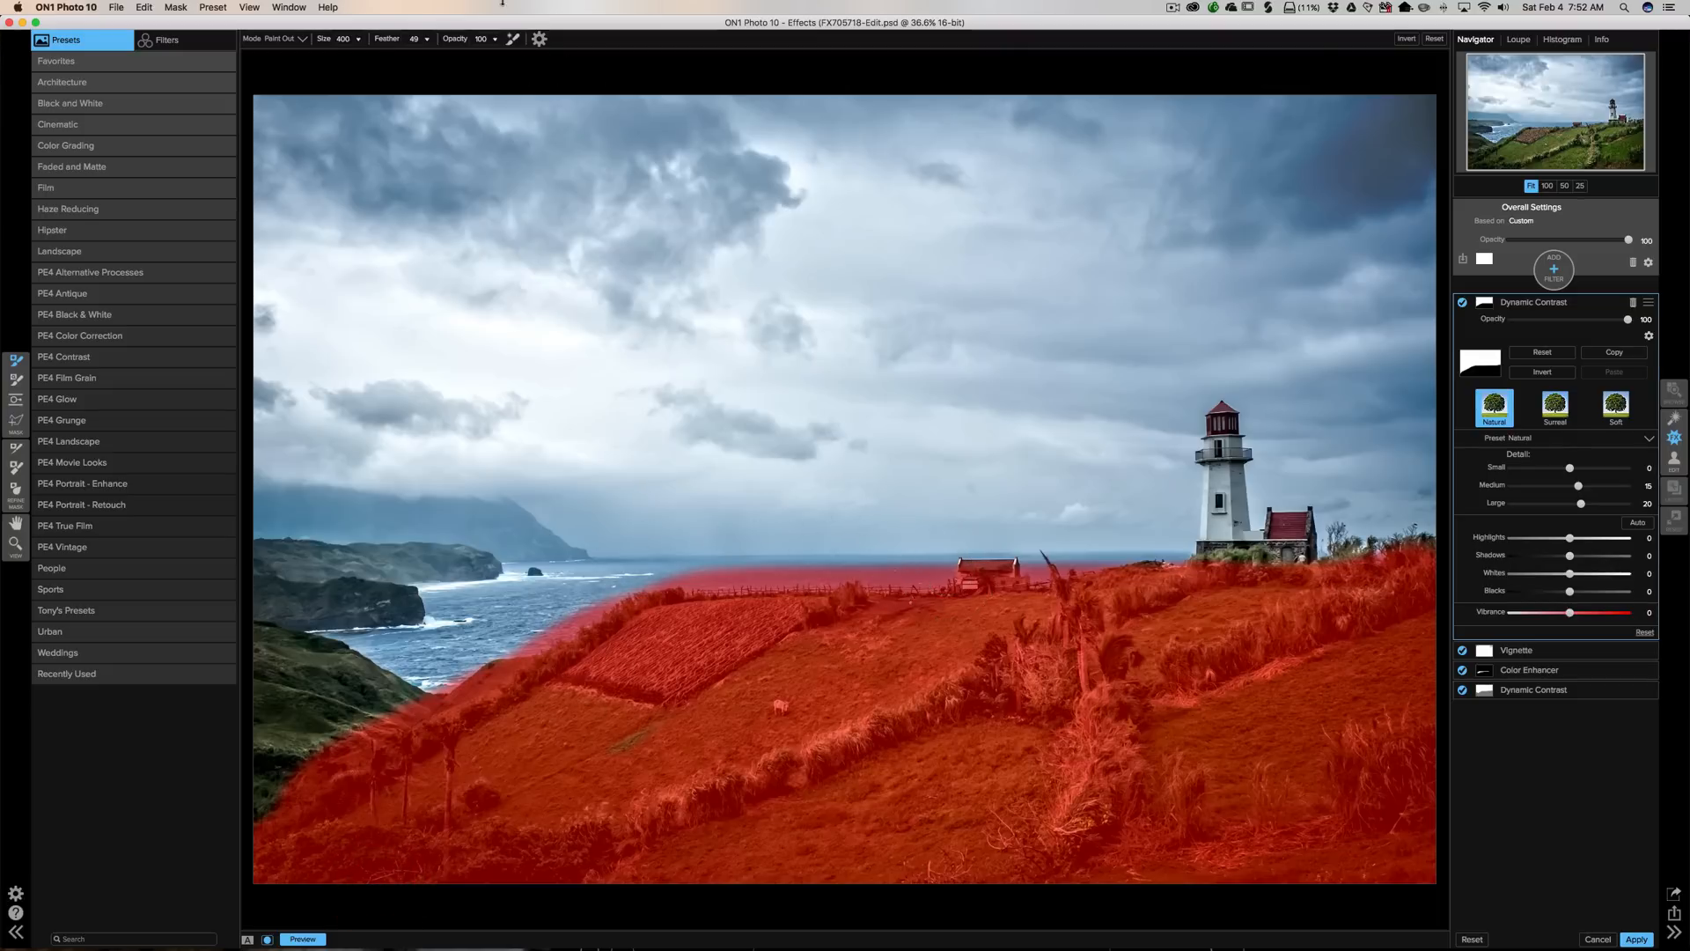
Paint the Dynamic Contrast back in above the ridge and along the fence line with feather 0, reducing the brush size to 100
click(276, 40)
click(277, 65)
drag(356, 38, 325, 38)
key(bracketright)
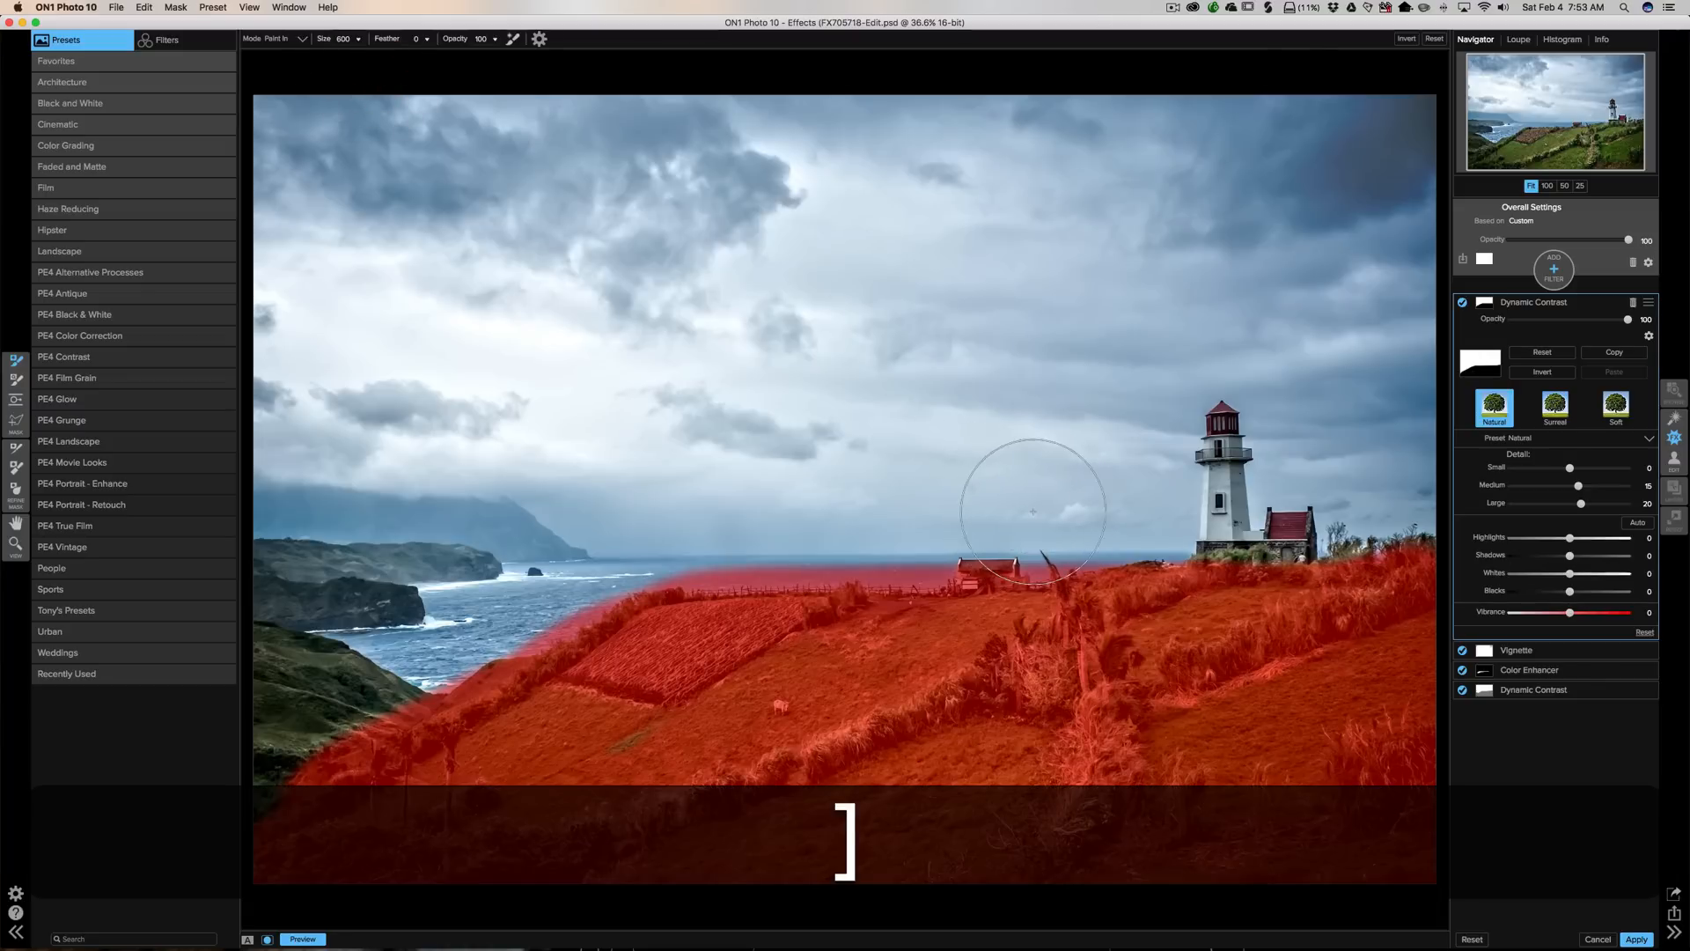
key(bracketleft)
key(bracketleft)
key(bracketleft)
key(bracketleft)
key(bracketleft)
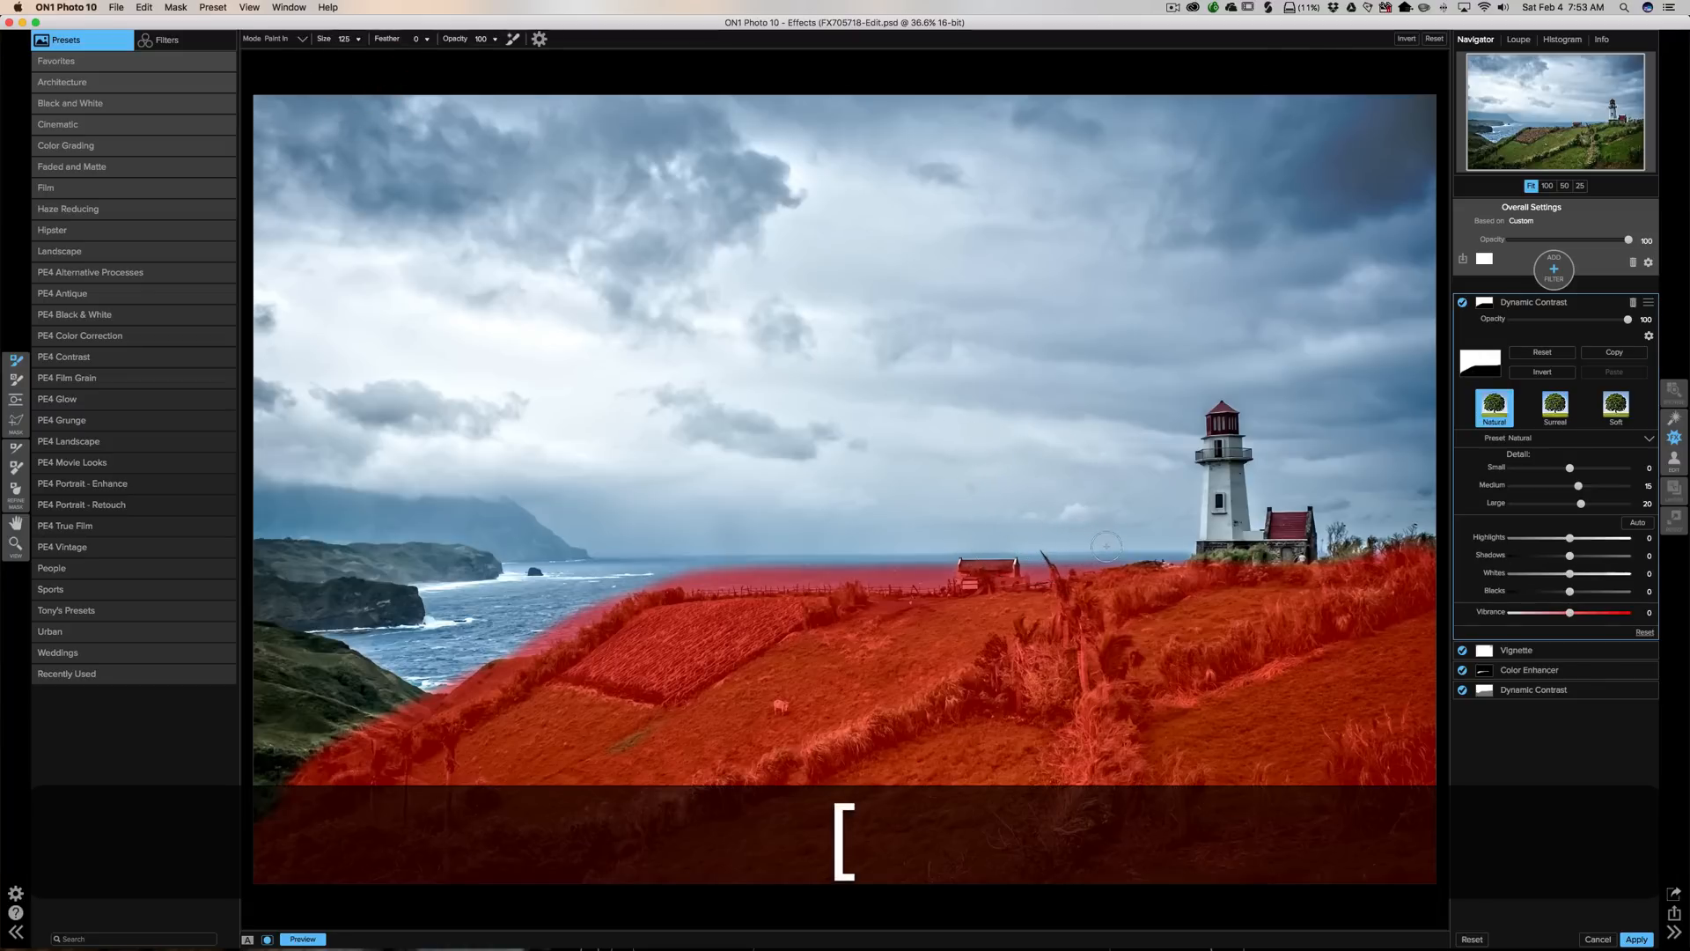
mouse_move(1070, 565)
mouse_down()
mouse_move(688, 576)
mouse_move(522, 652)
mouse_up()
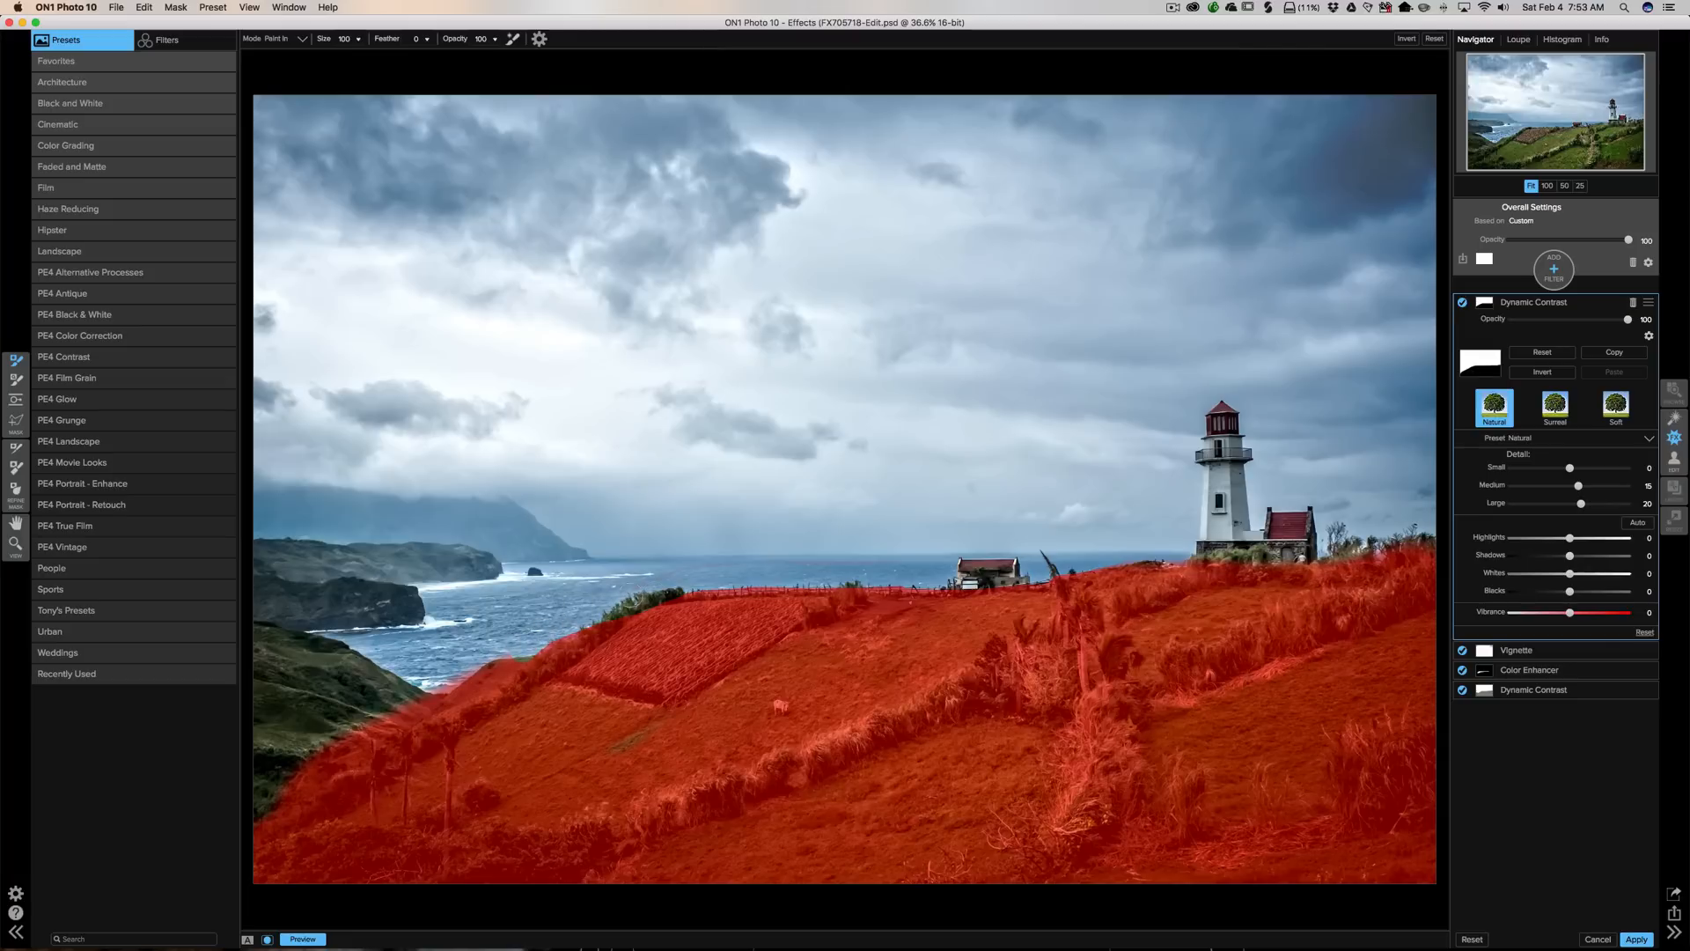
drag(674, 597, 966, 573)
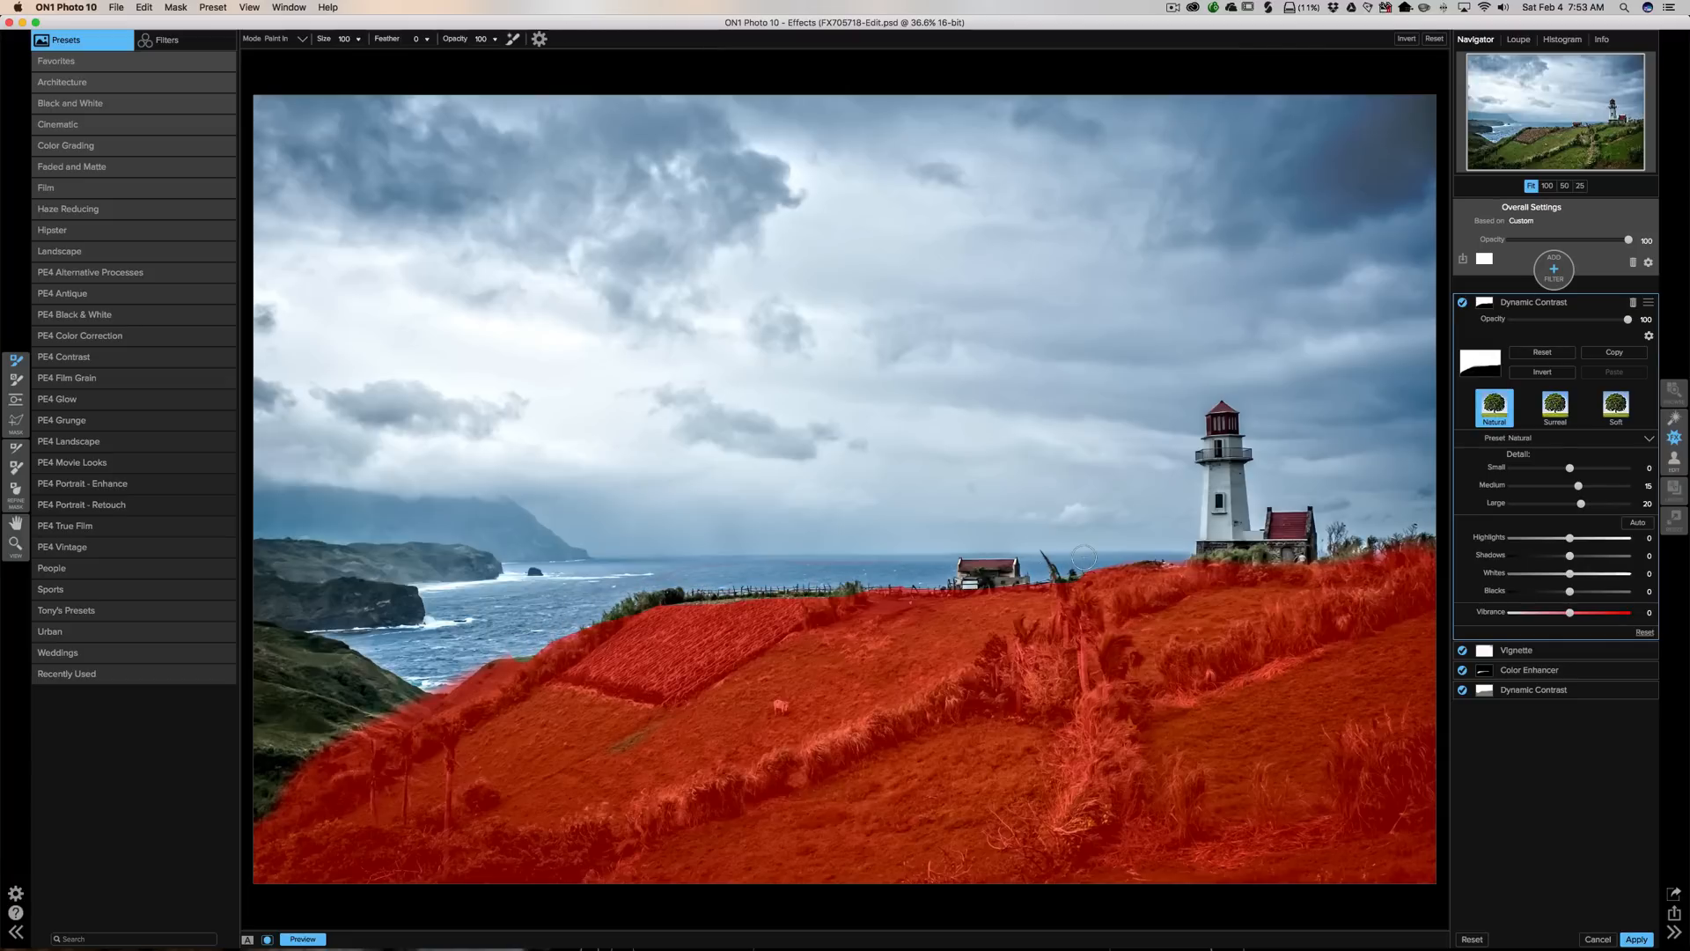
Paint the Dynamic Contrast out of the hillside just below the ridge and hide the mask overlay
click(343, 38)
click(283, 38)
click(286, 67)
mouse_move(637, 611)
mouse_down()
mouse_move(971, 604)
mouse_move(1152, 572)
mouse_move(1236, 589)
mouse_up()
click(268, 940)
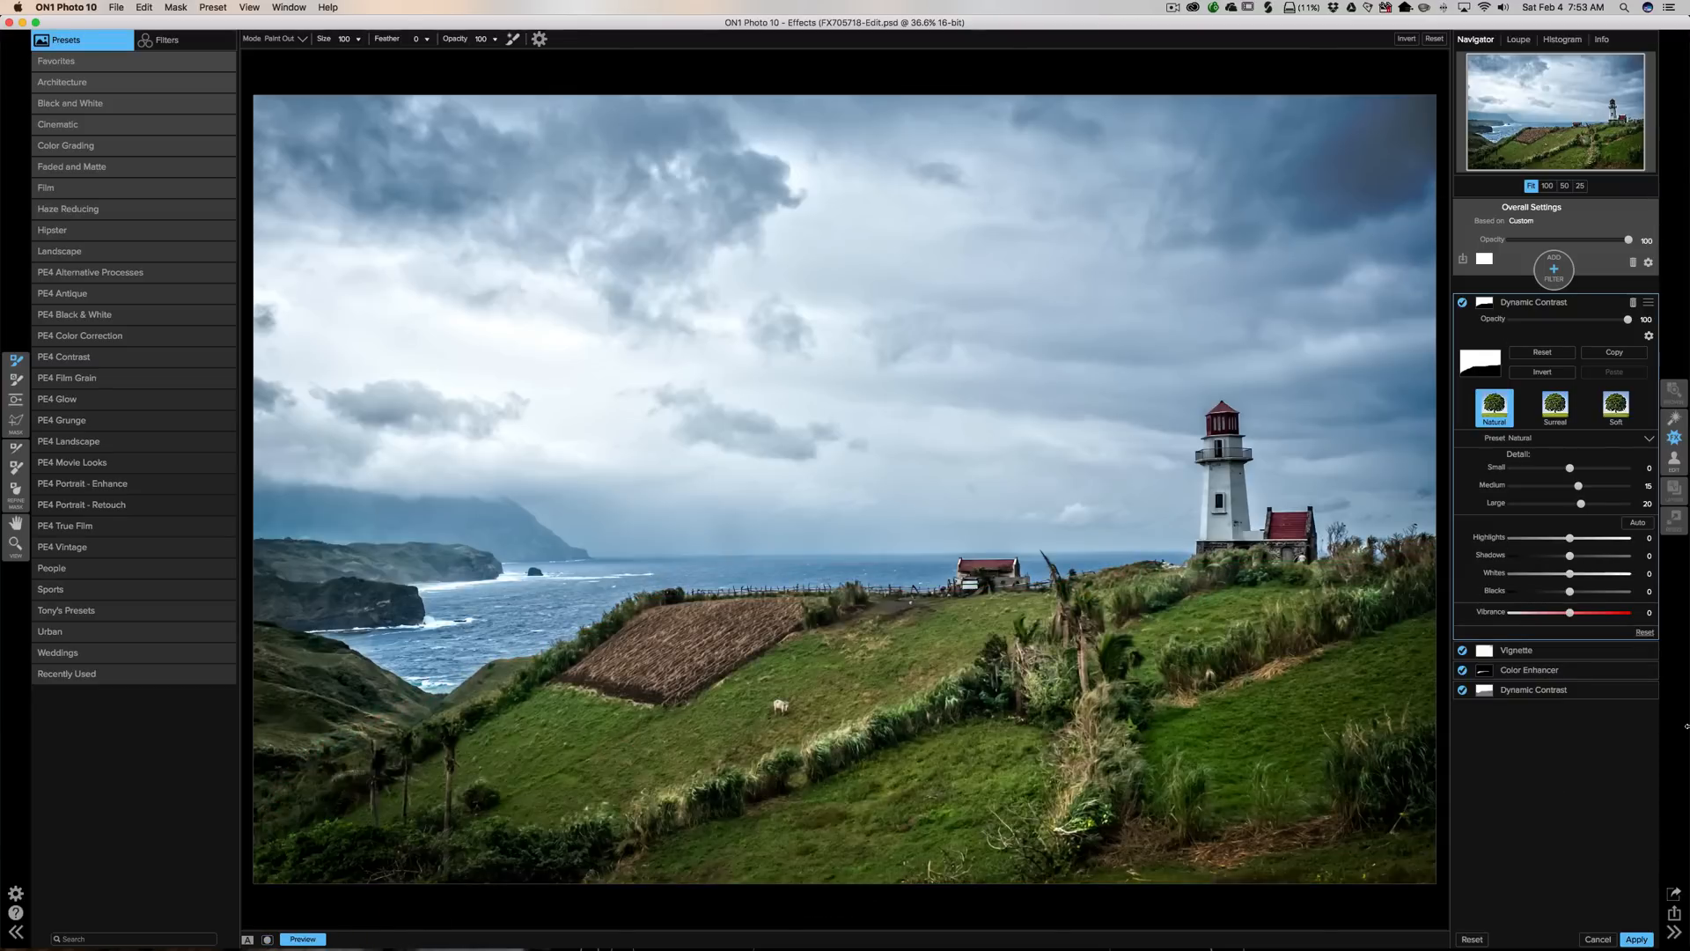
Compare the photo without the new Dynamic Contrast filter, and without any of the filters
click(1462, 302)
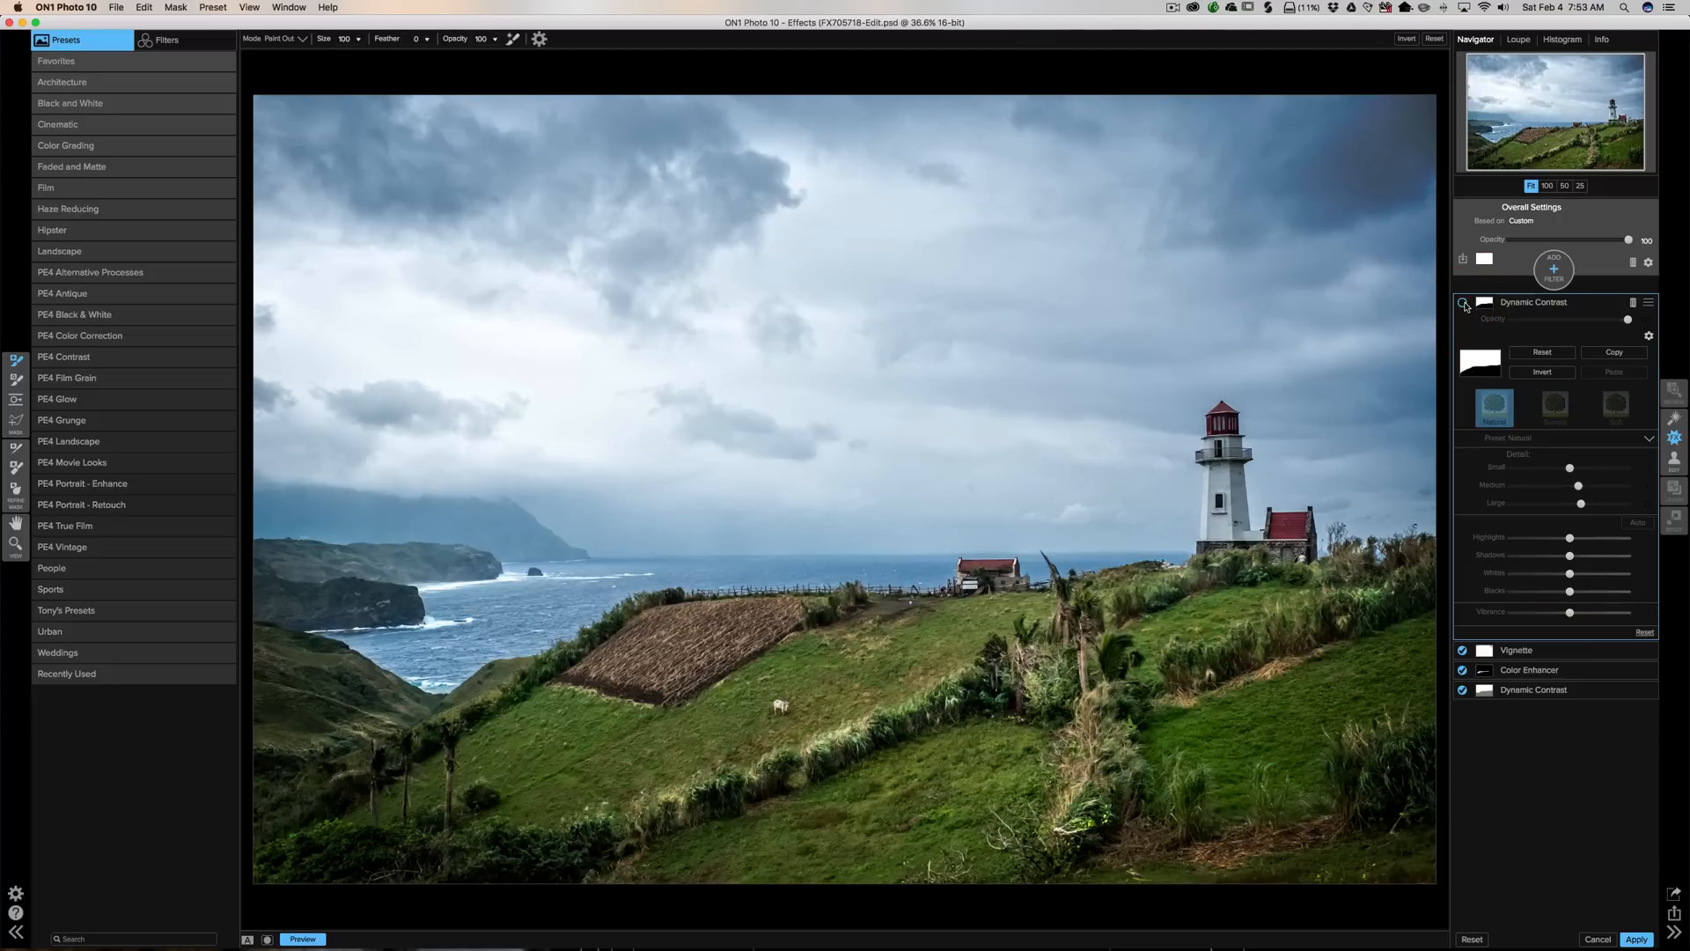
click(1462, 302)
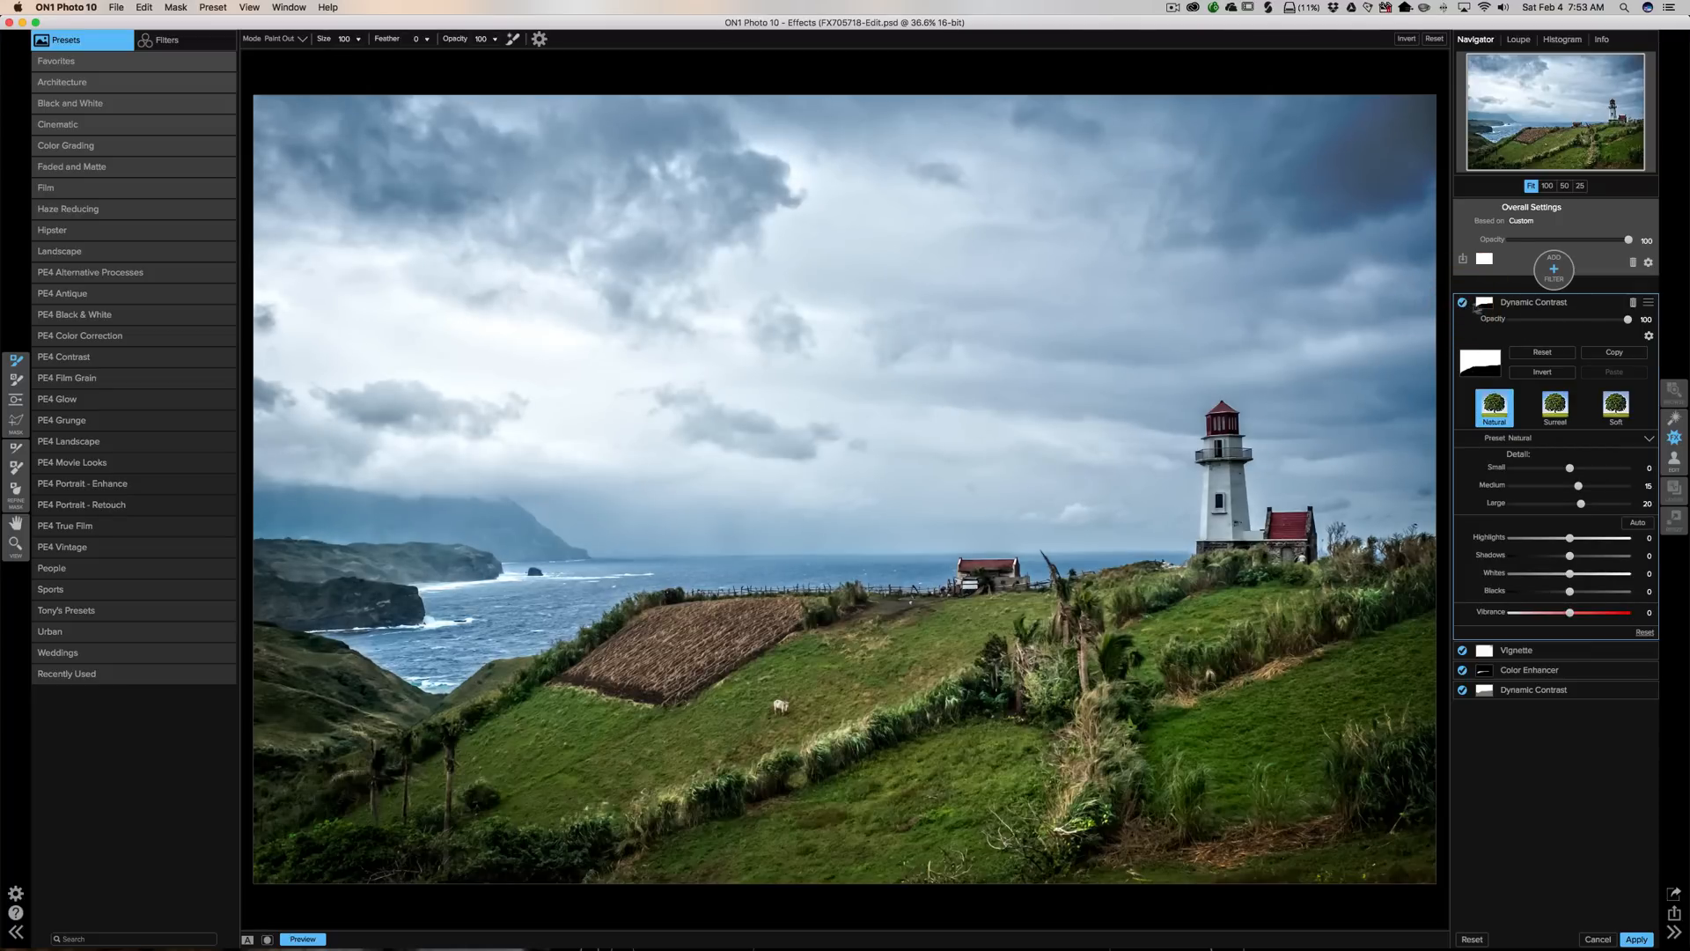
click(1587, 306)
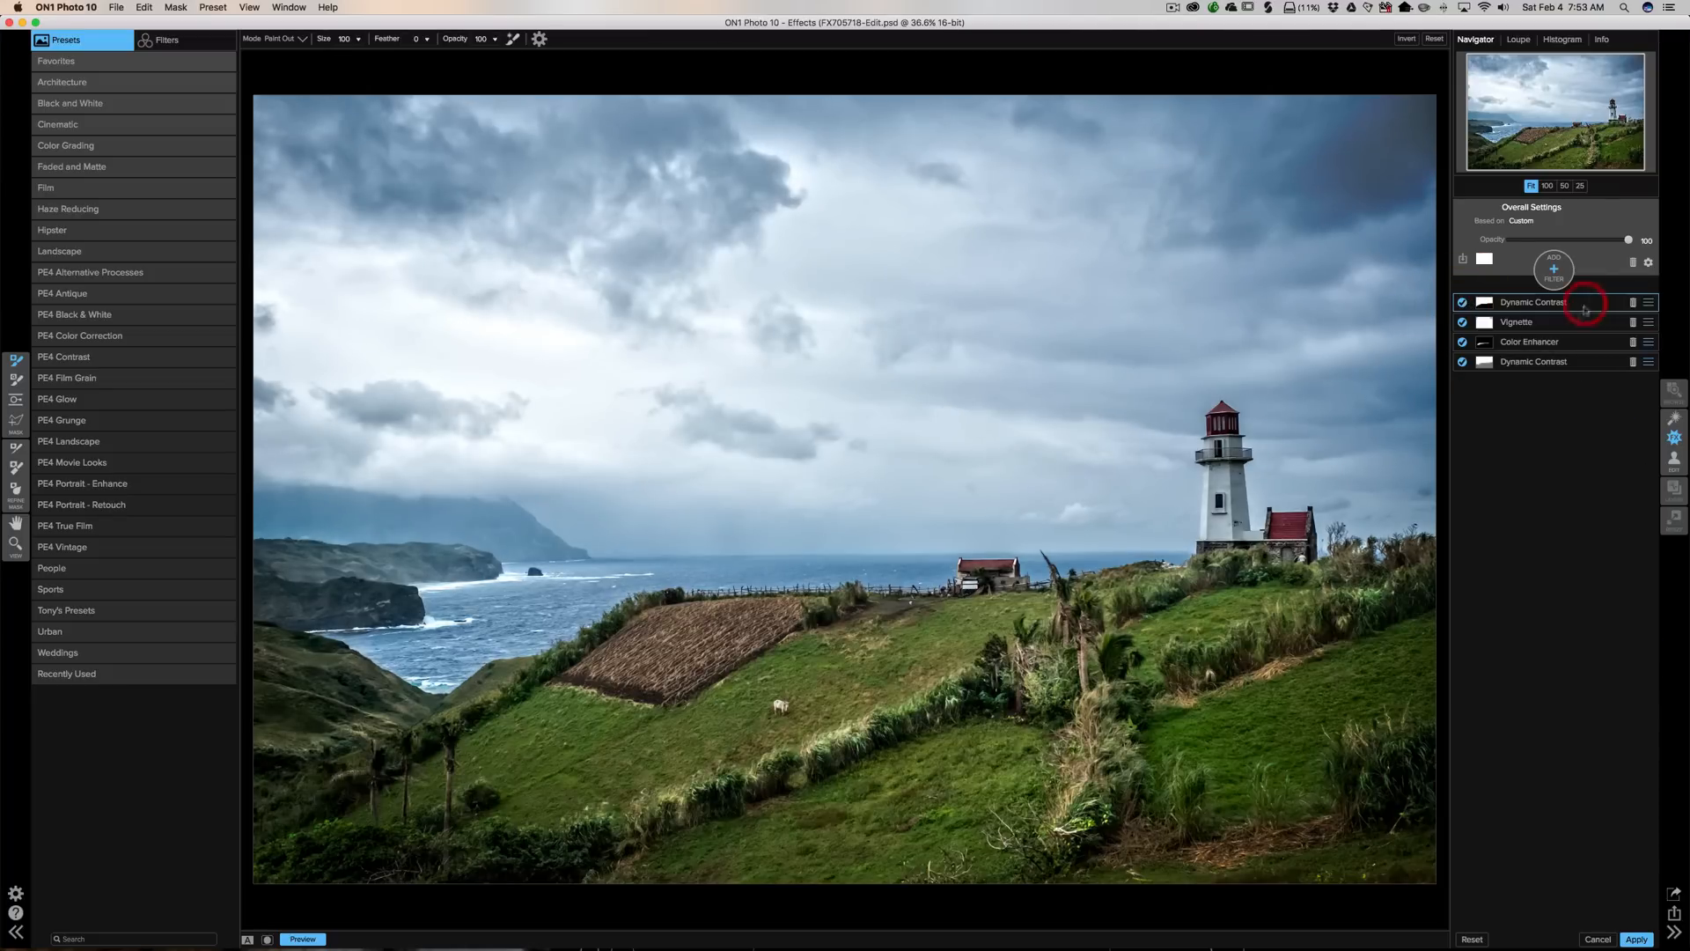
click(302, 940)
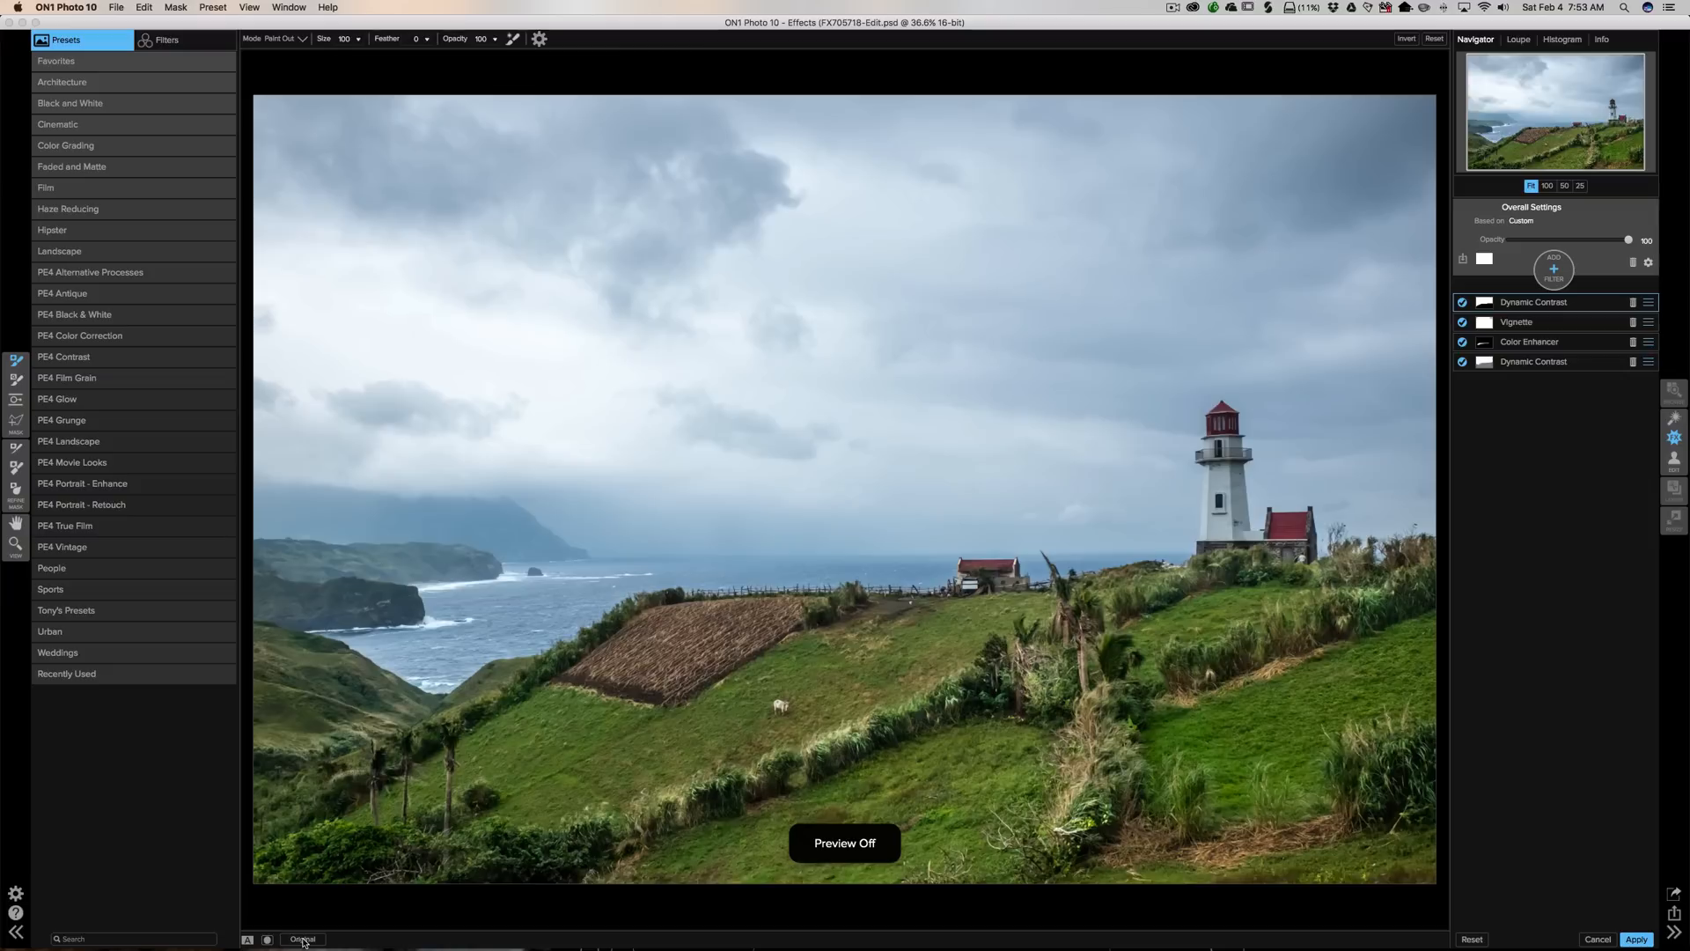
click(303, 939)
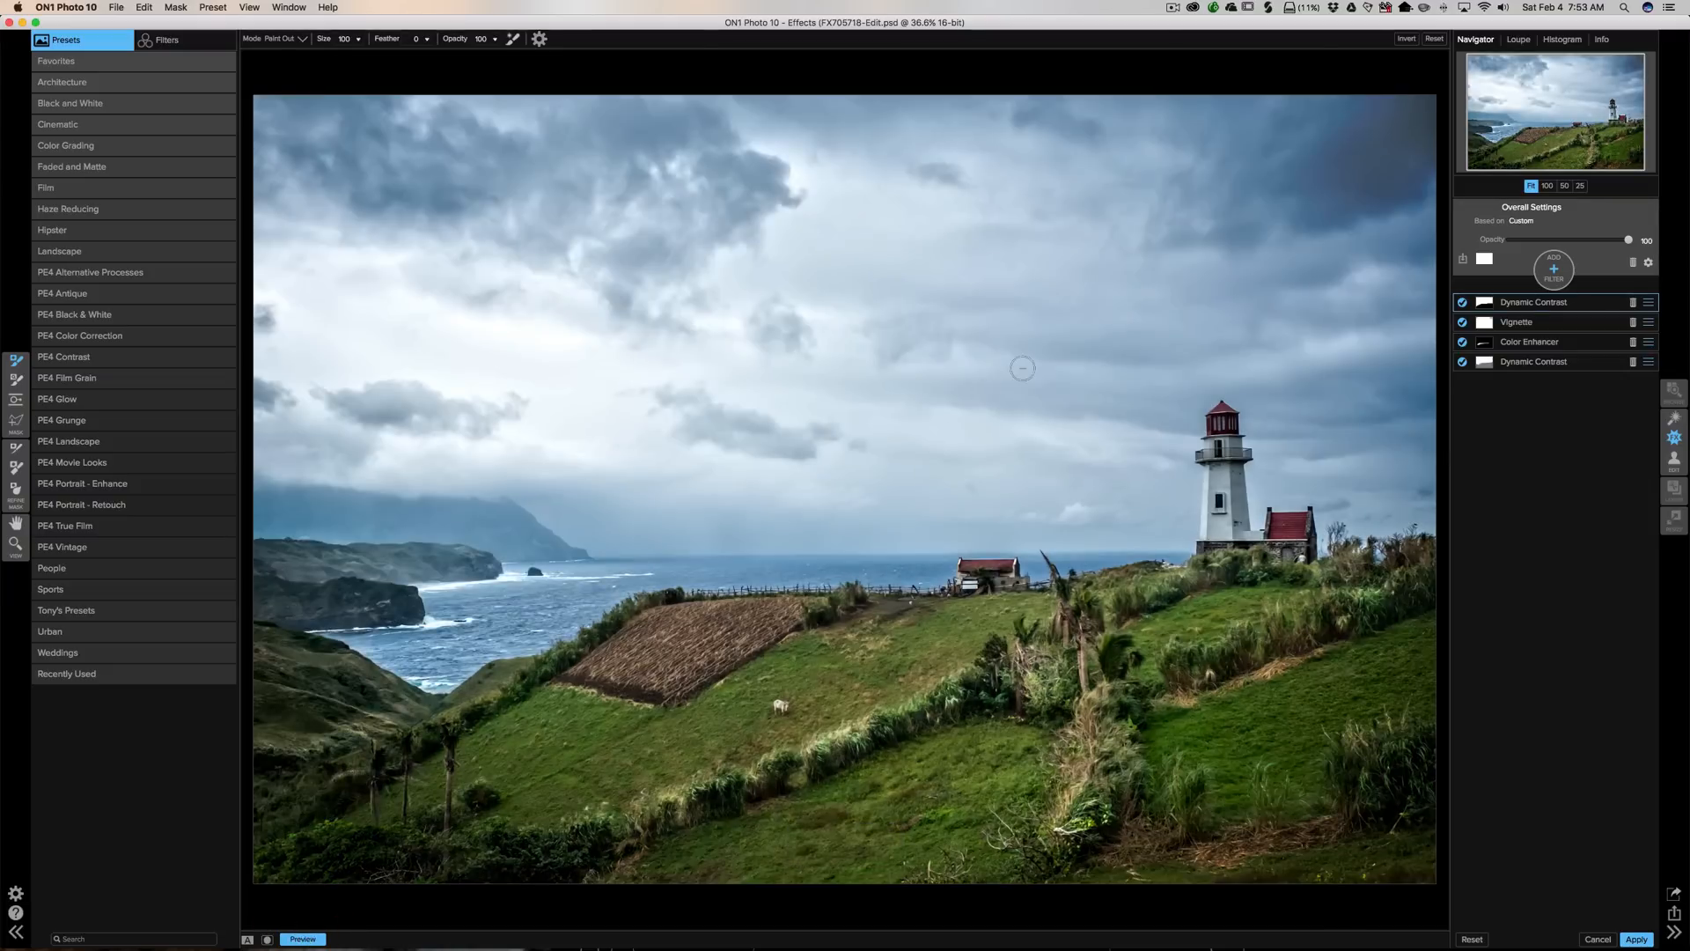
Set the Vignette size to 47, turn the upper Dynamic Contrast filter back on and collapse its settings
click(1571, 323)
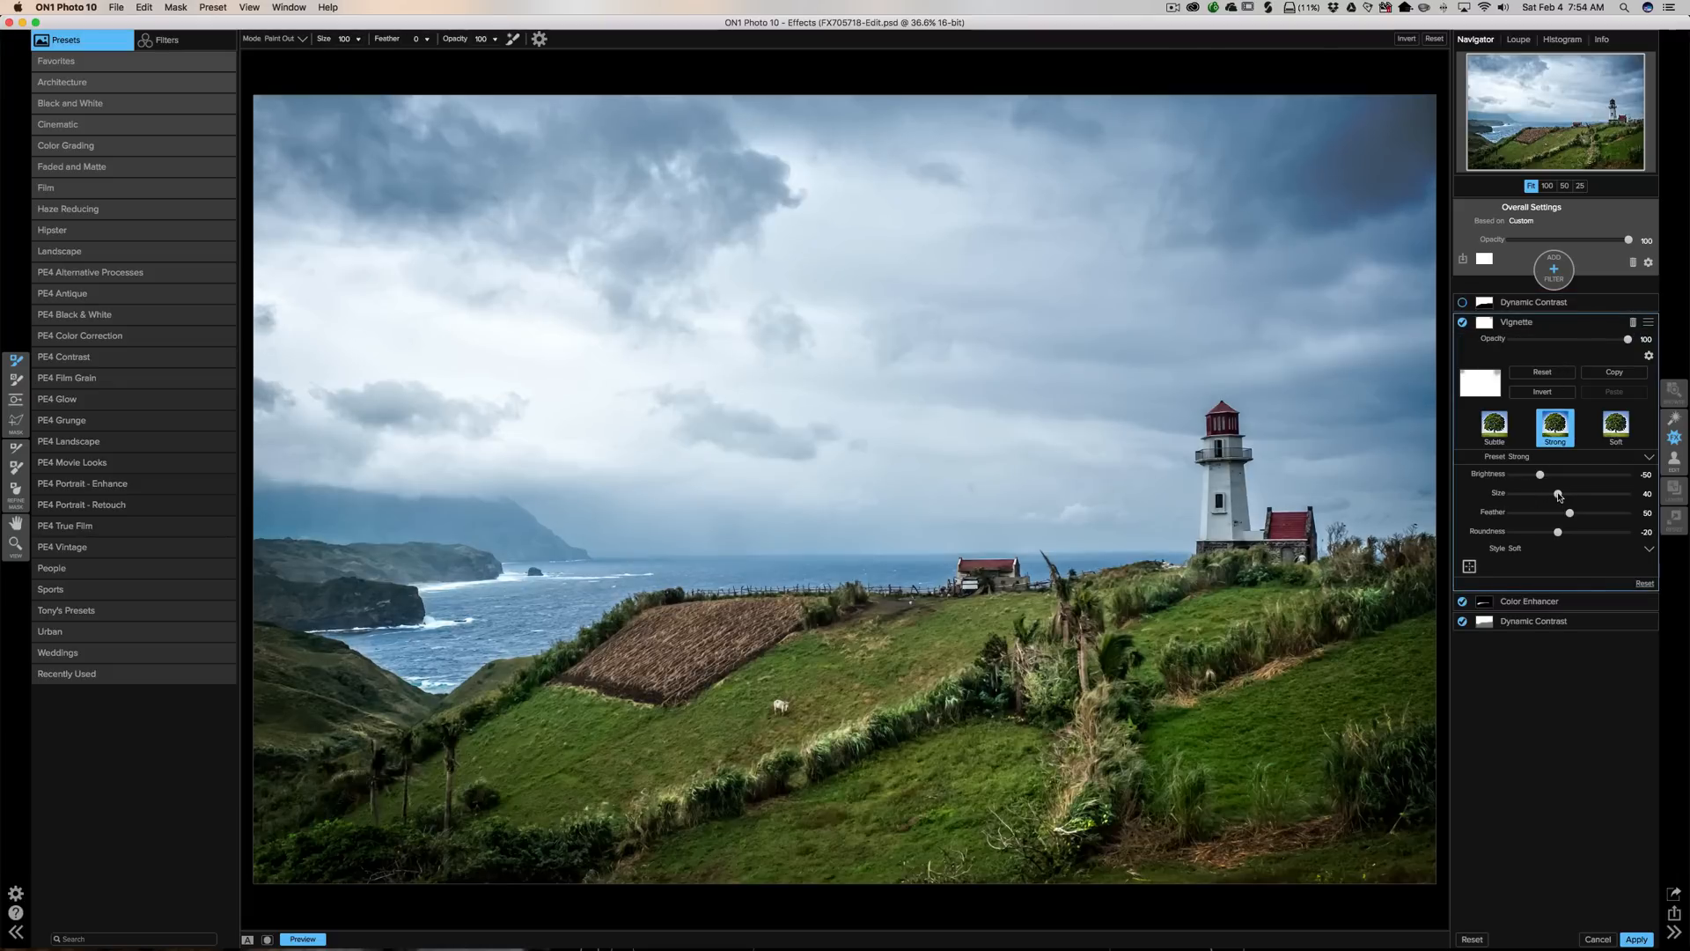
drag(1557, 495, 1567, 496)
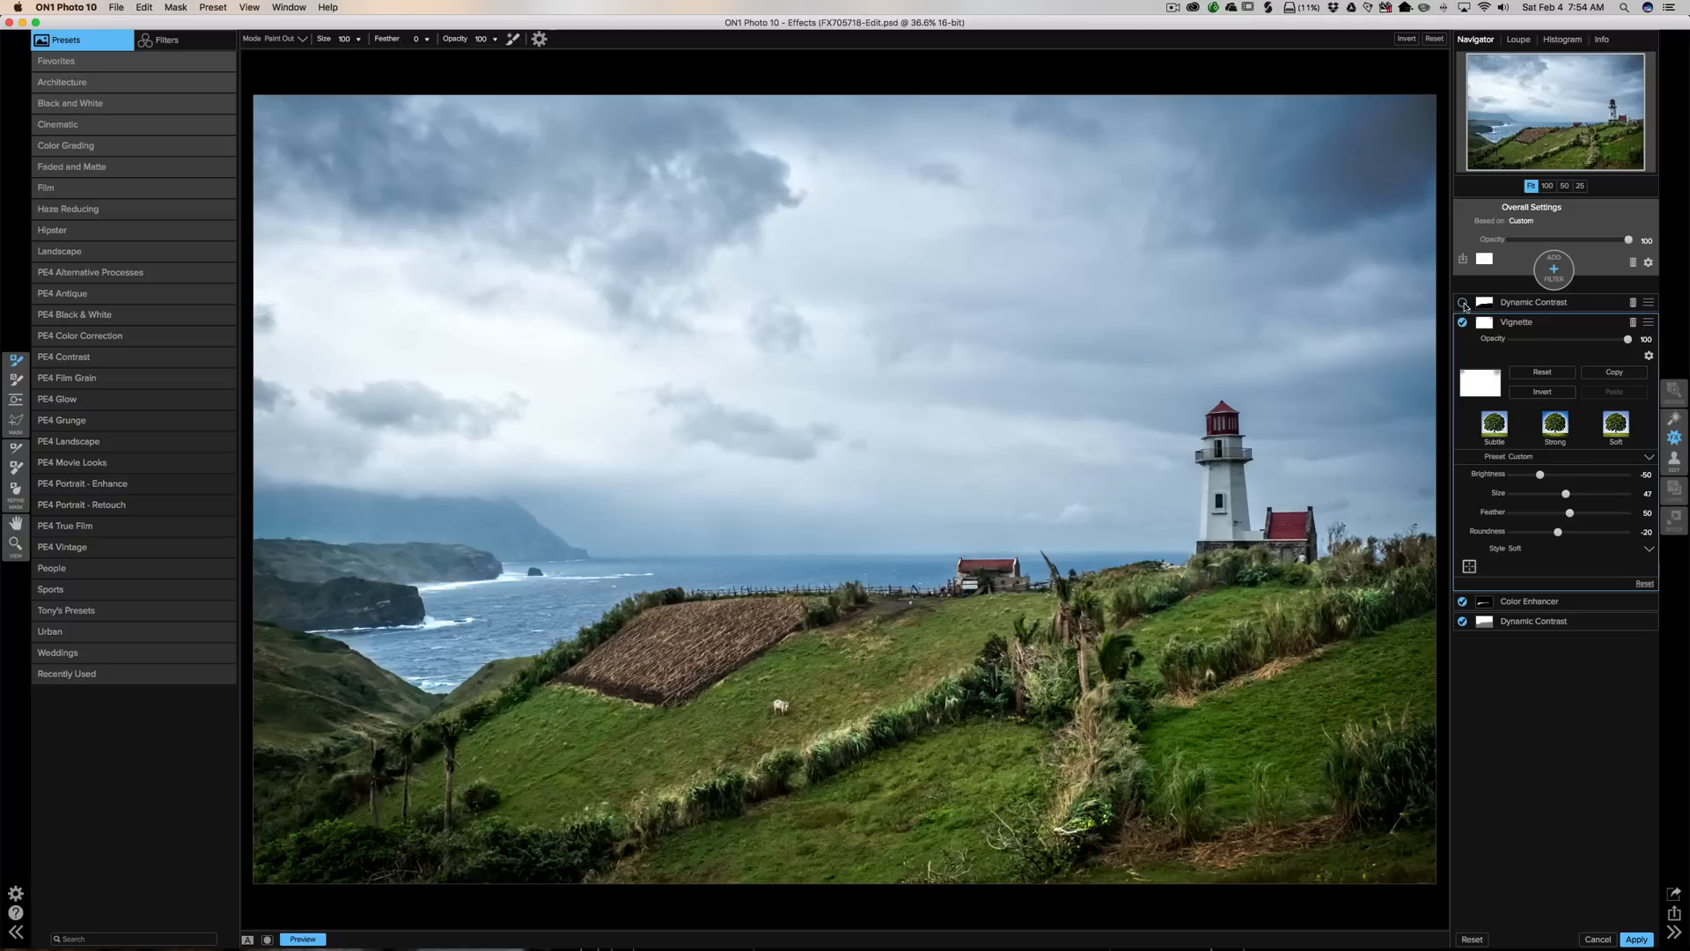
click(1462, 302)
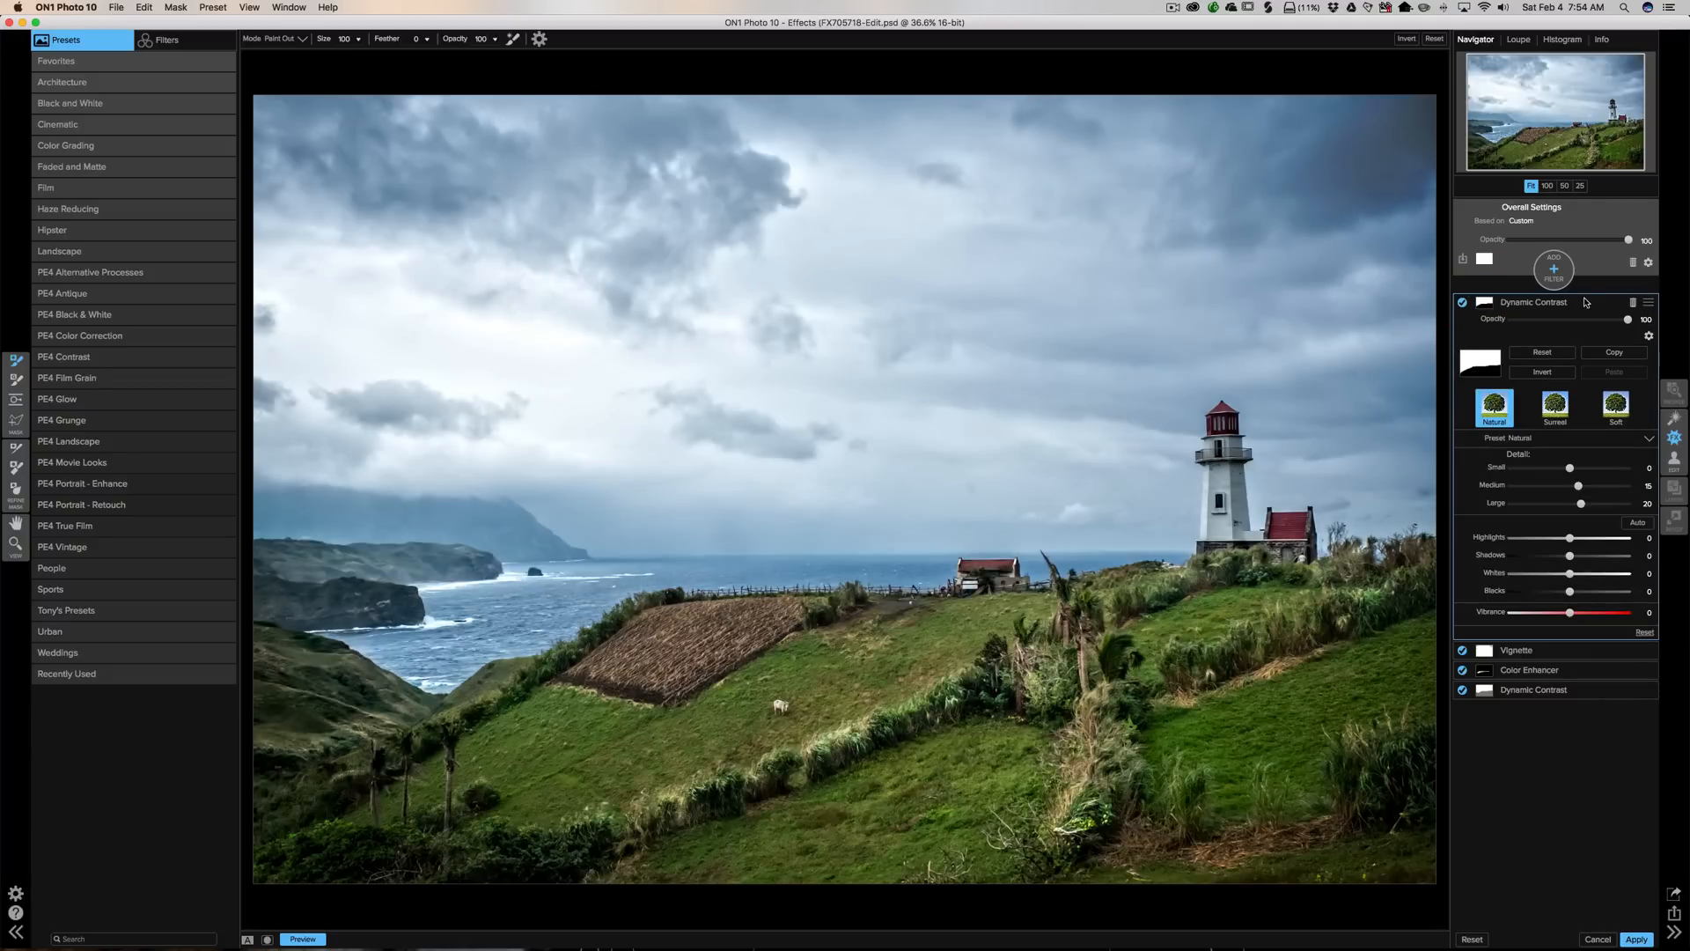
click(1583, 301)
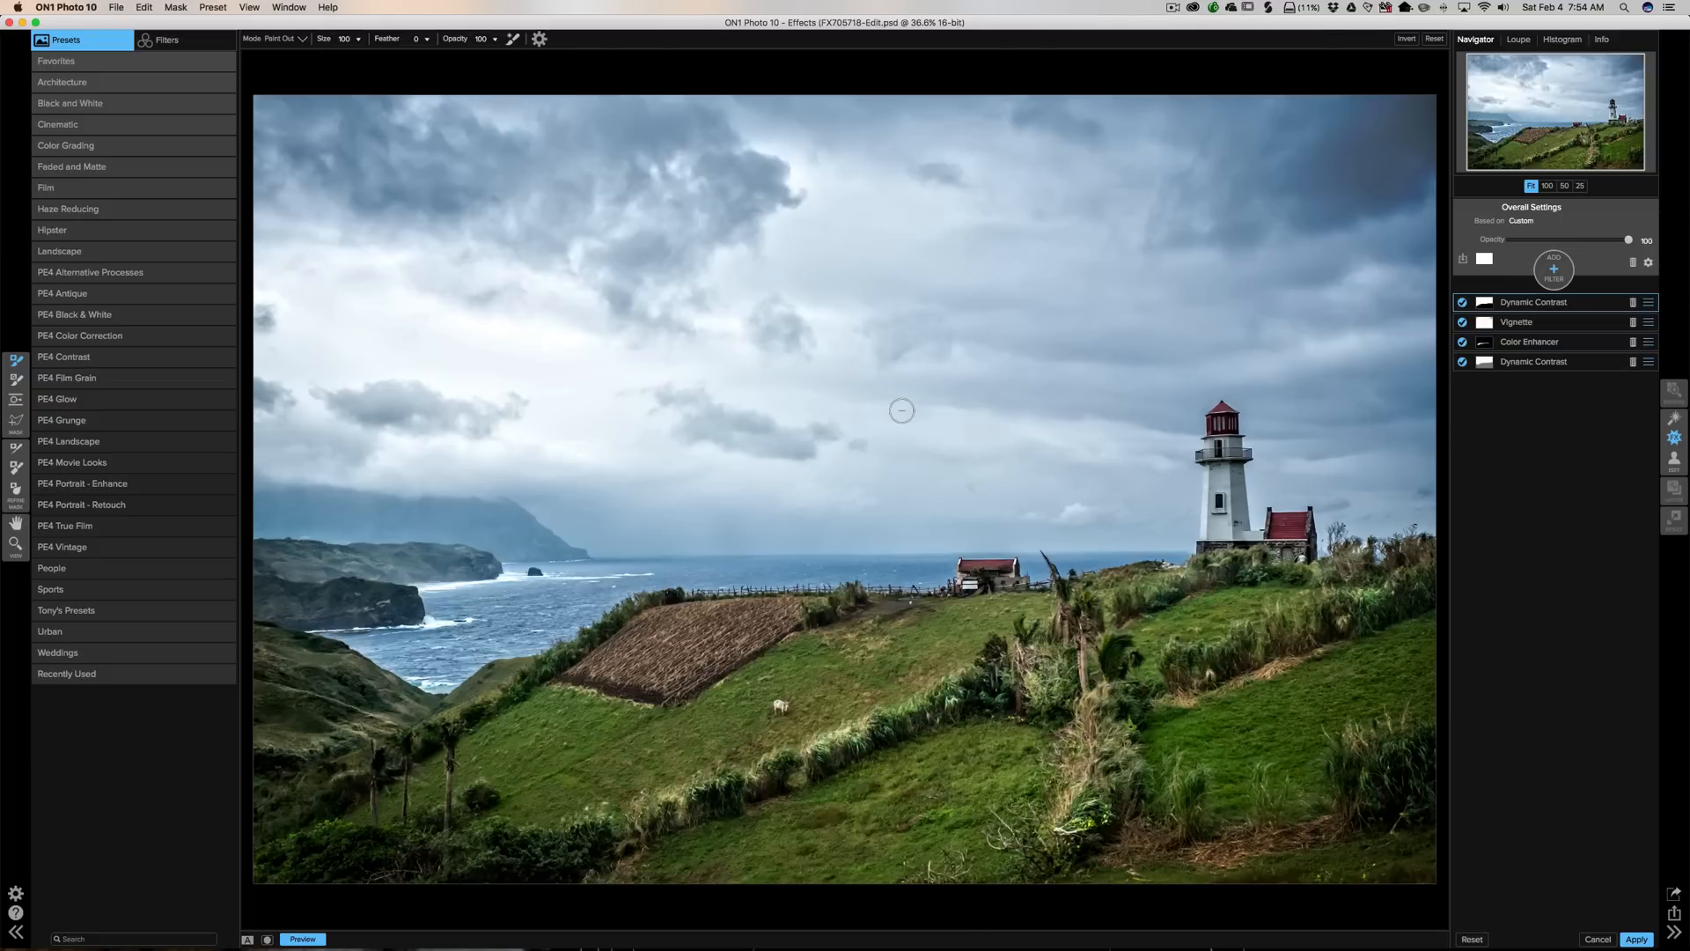
Apply the filters to return to Lightroom, and display the FX705718.RAF version
click(1637, 940)
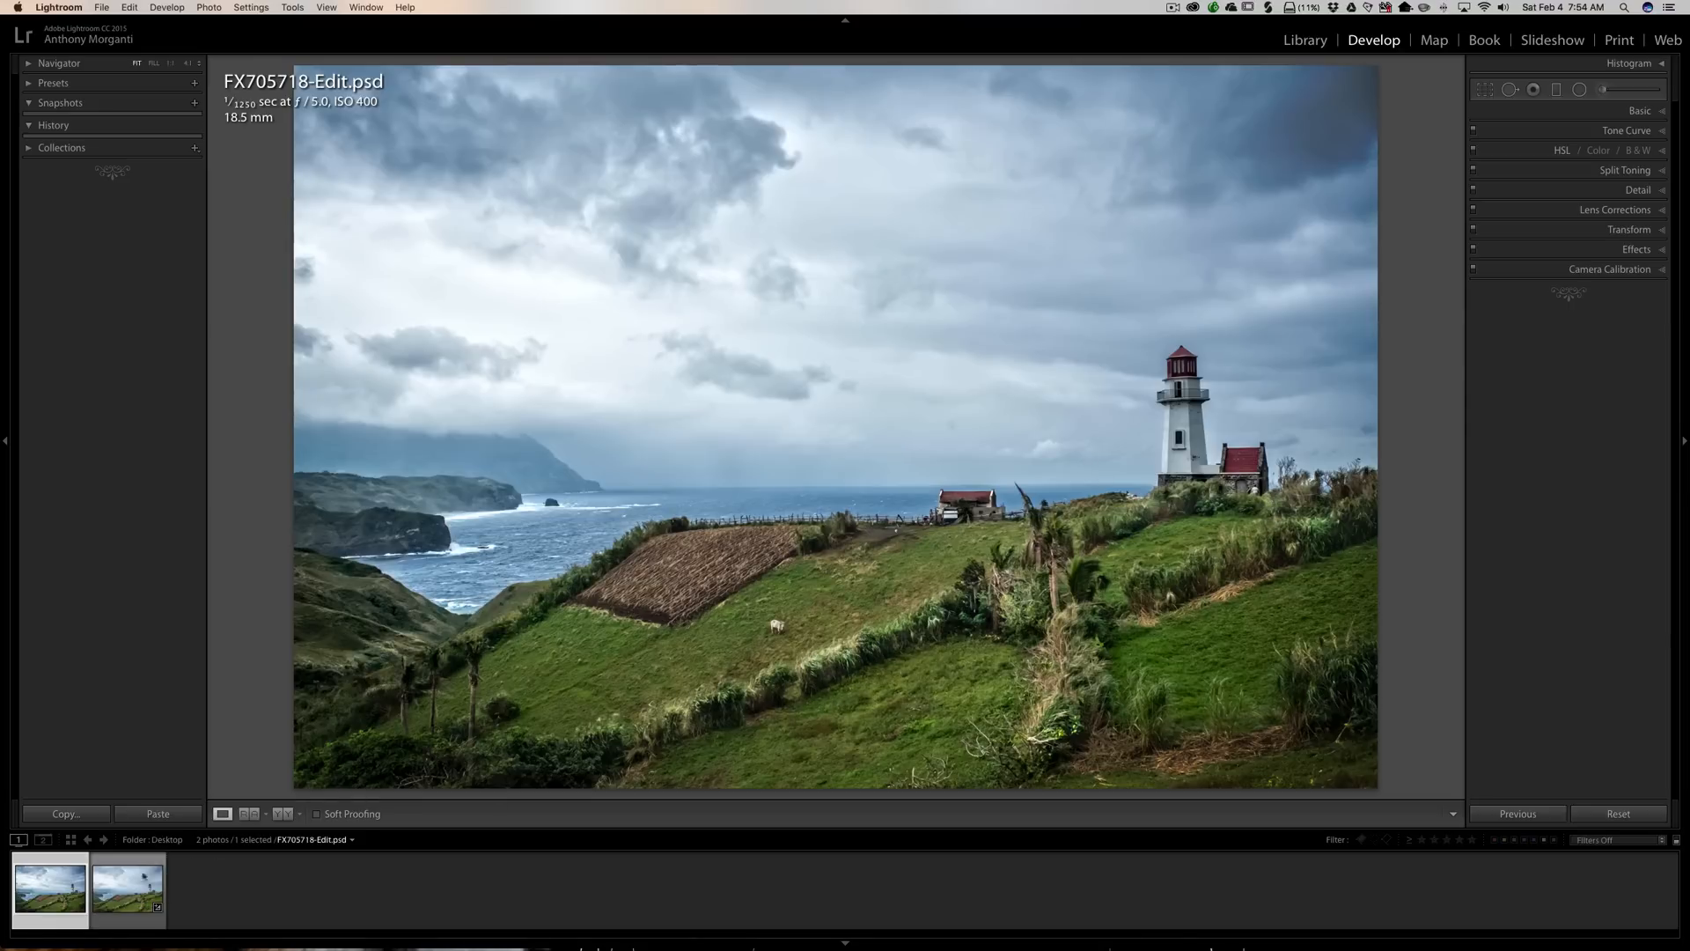
click(127, 889)
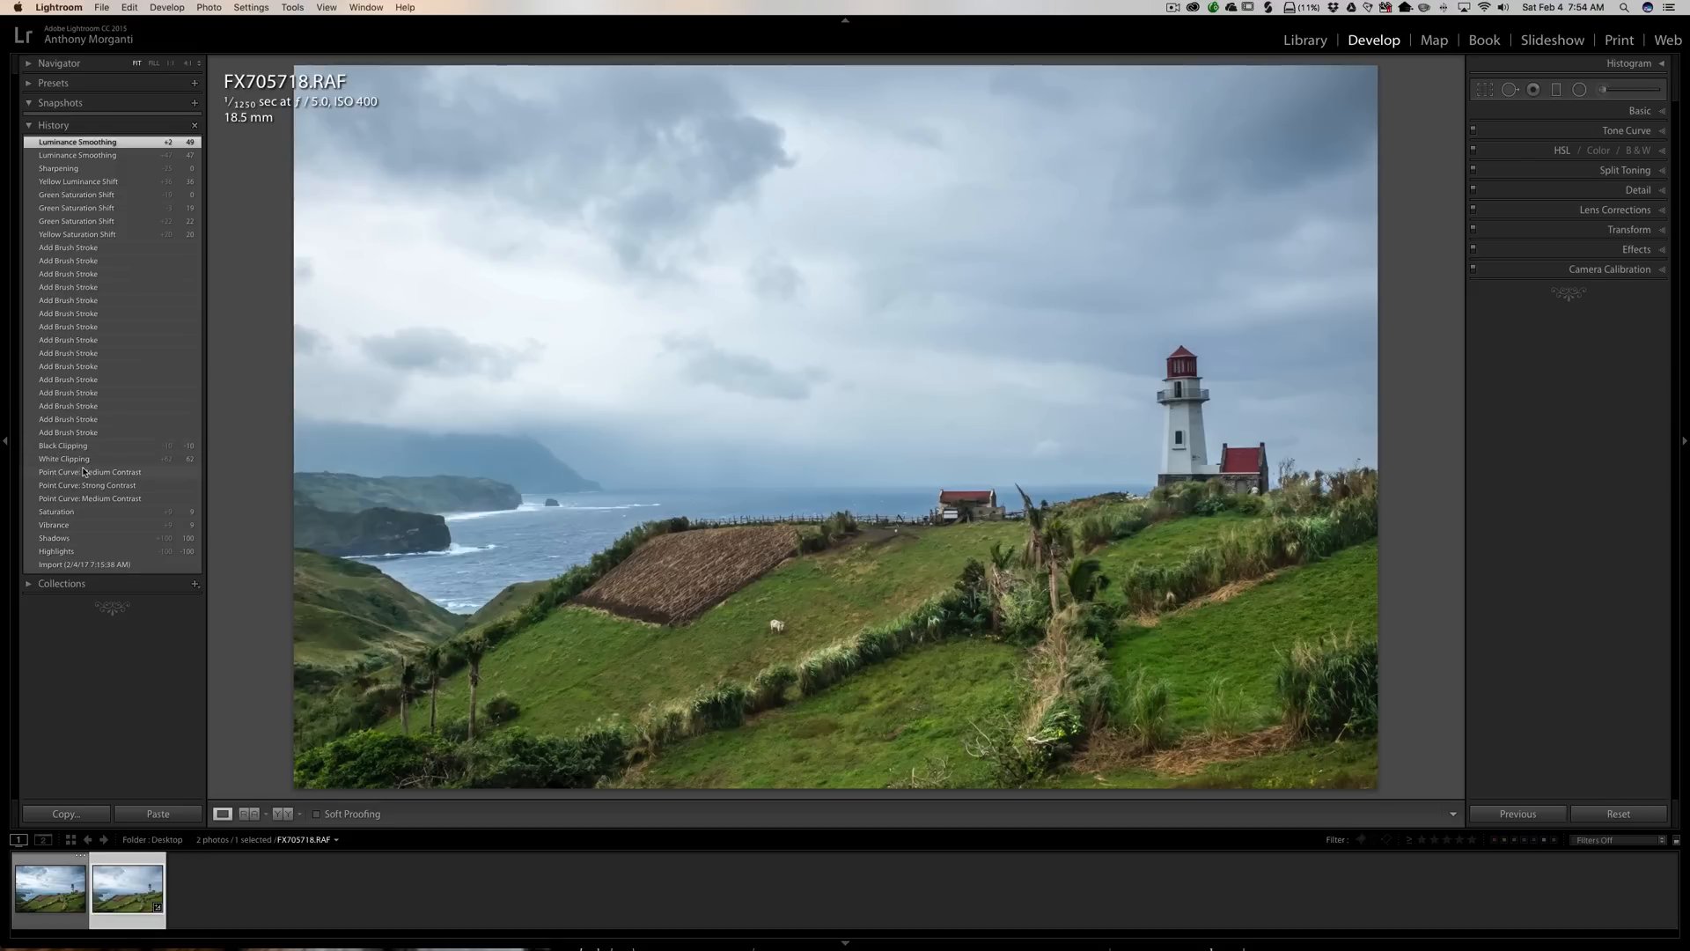
Compare the raw photo's Import and Black Clipping history states with the FX705718-Edit.psd version
click(64, 567)
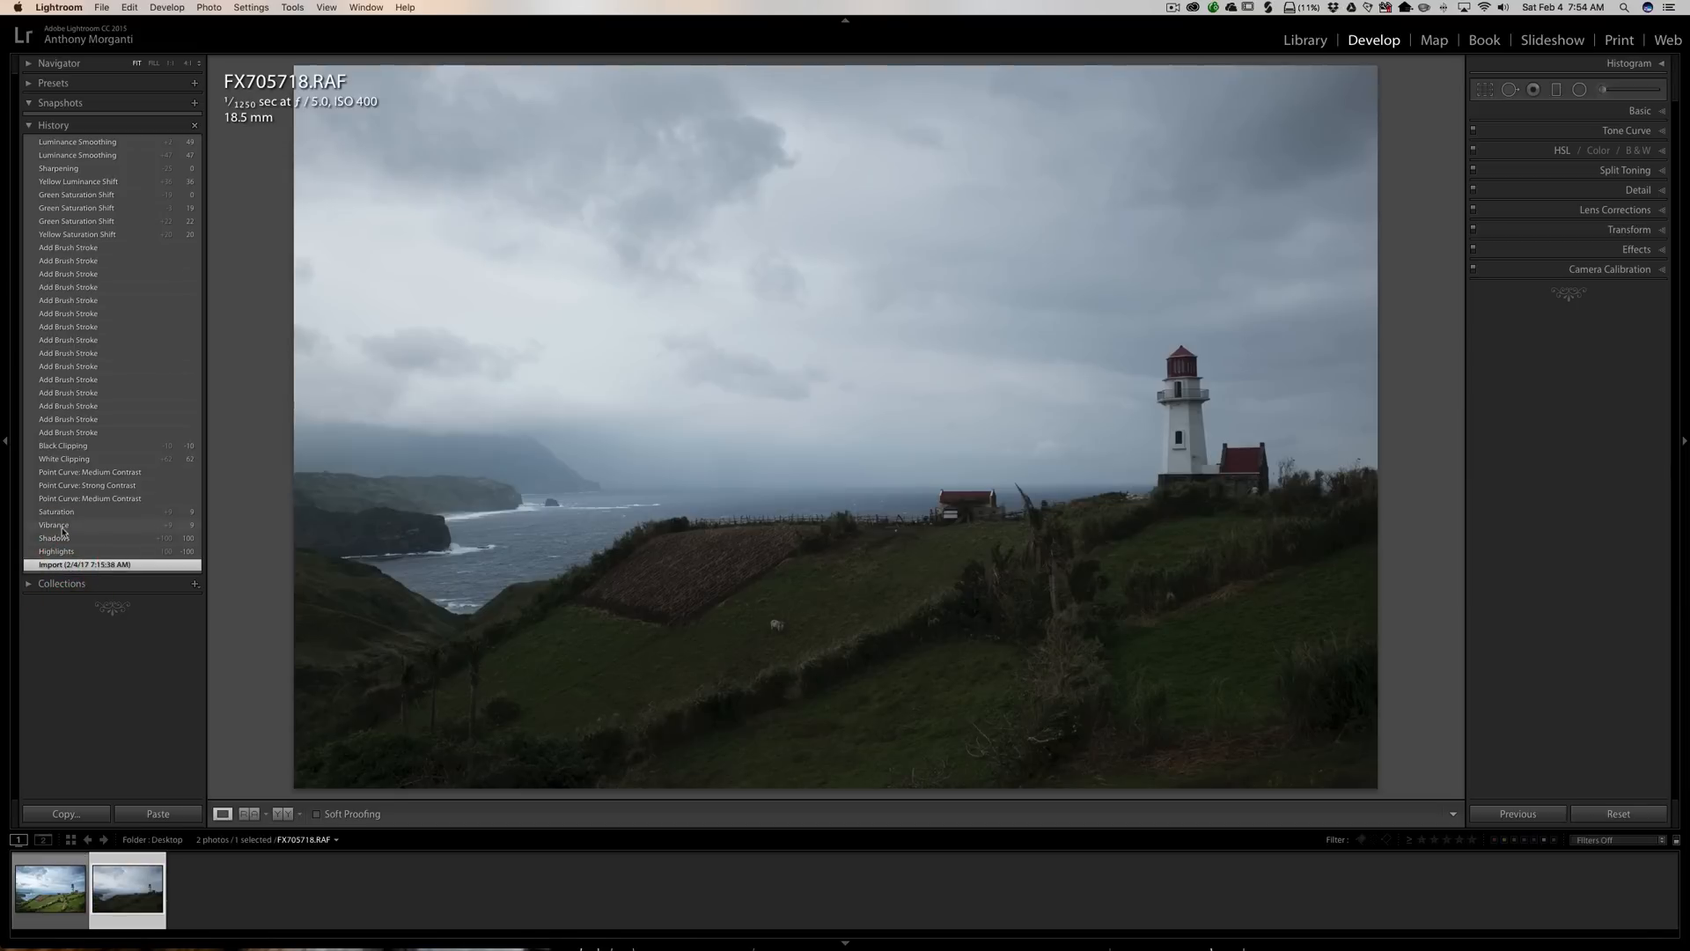
click(64, 447)
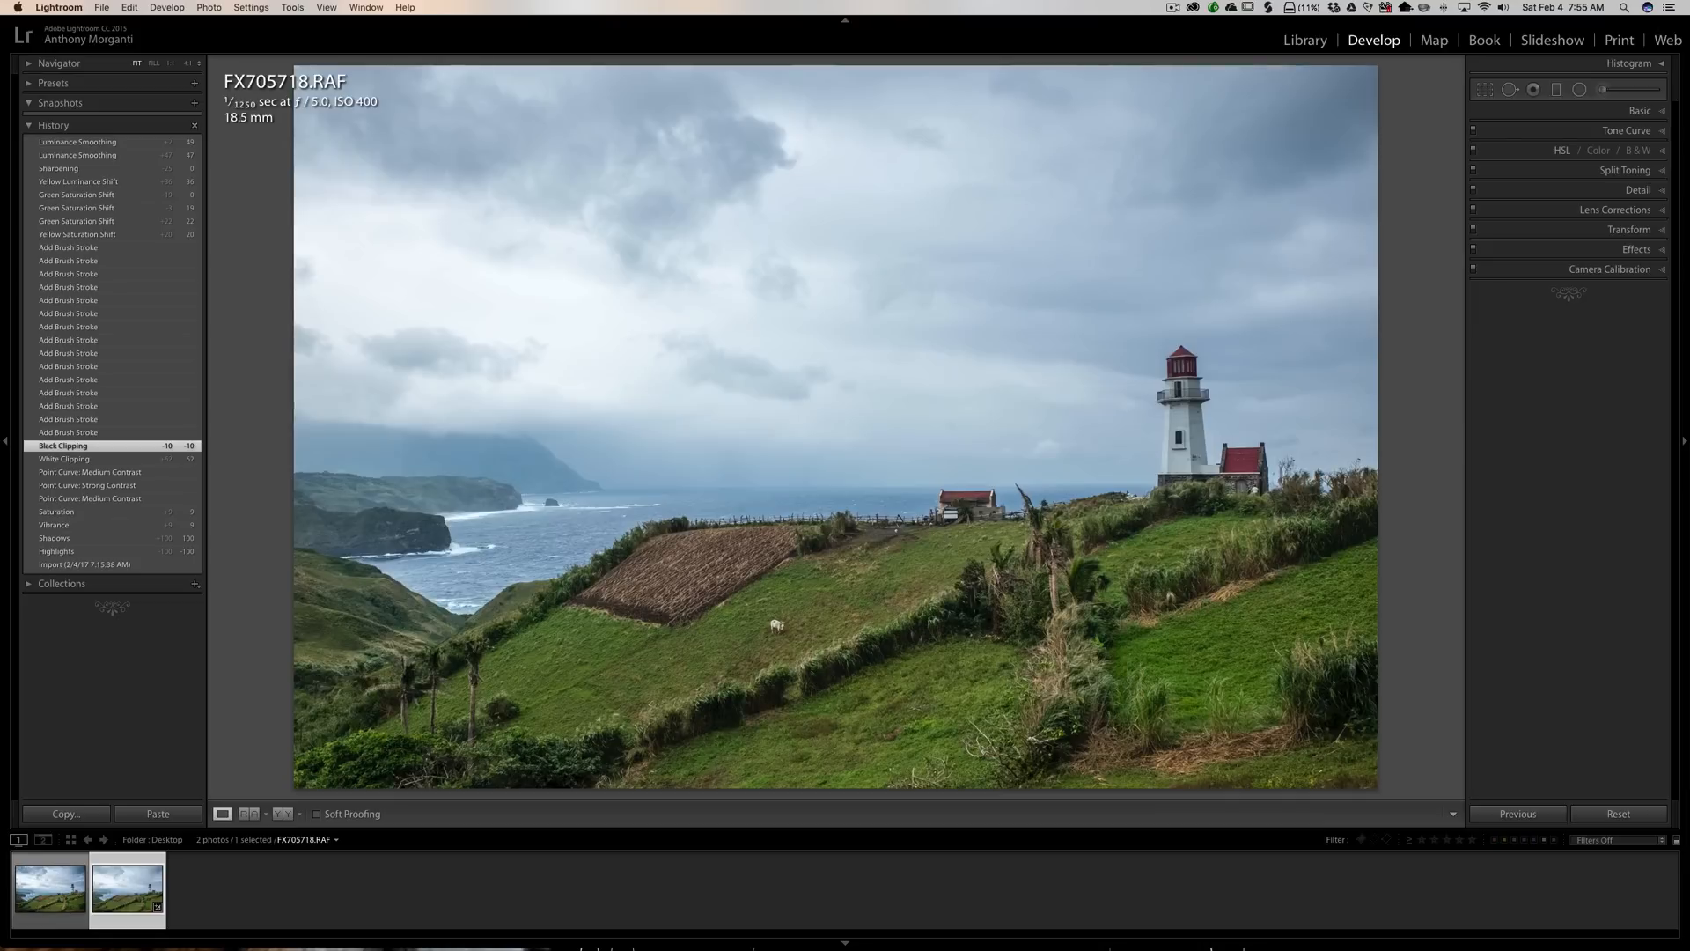
click(50, 889)
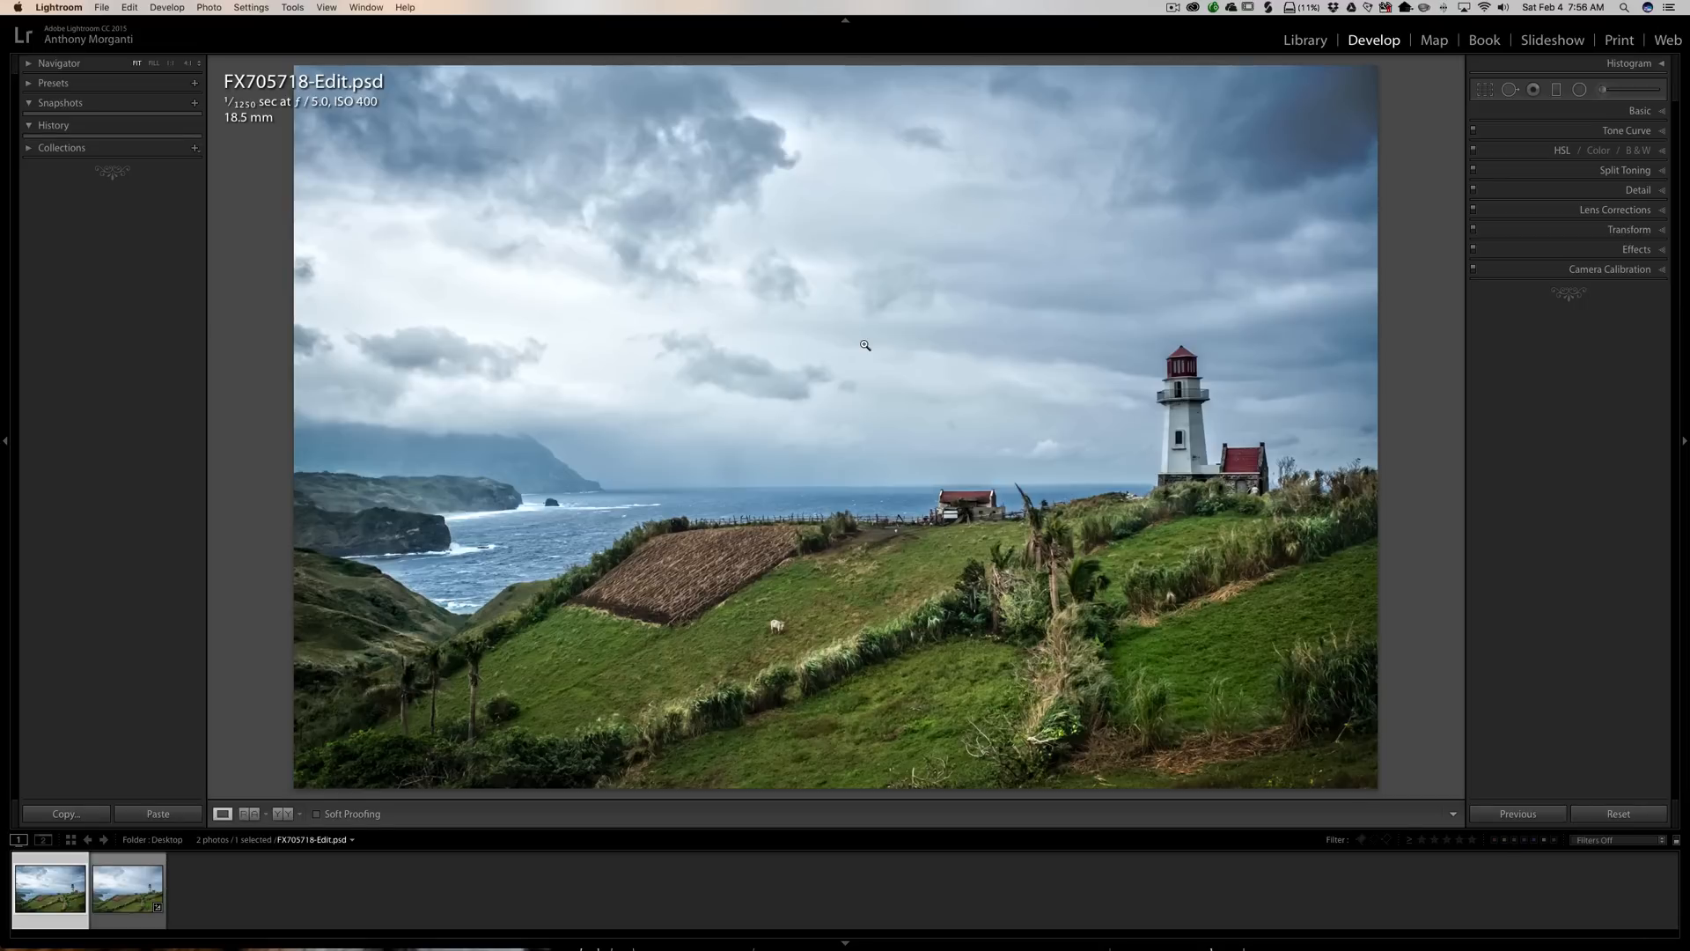
Inspect the sky above the small red-roofed house up close and remove the blemish there with Spot Removal, closing the tool
click(945, 440)
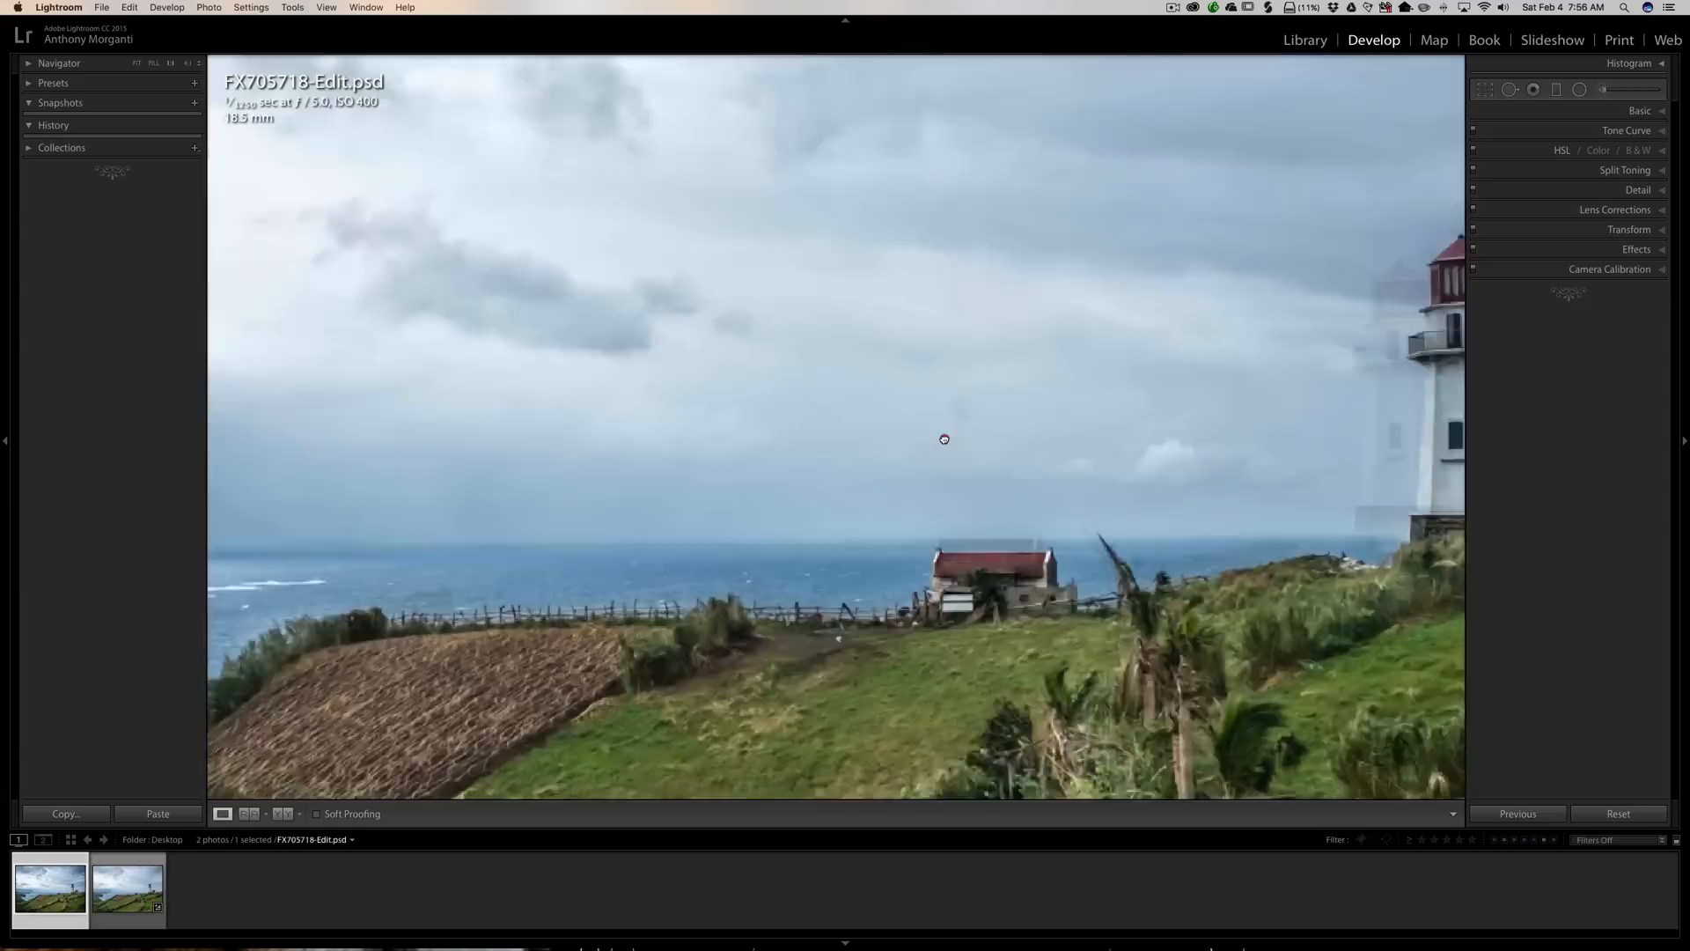
click(942, 439)
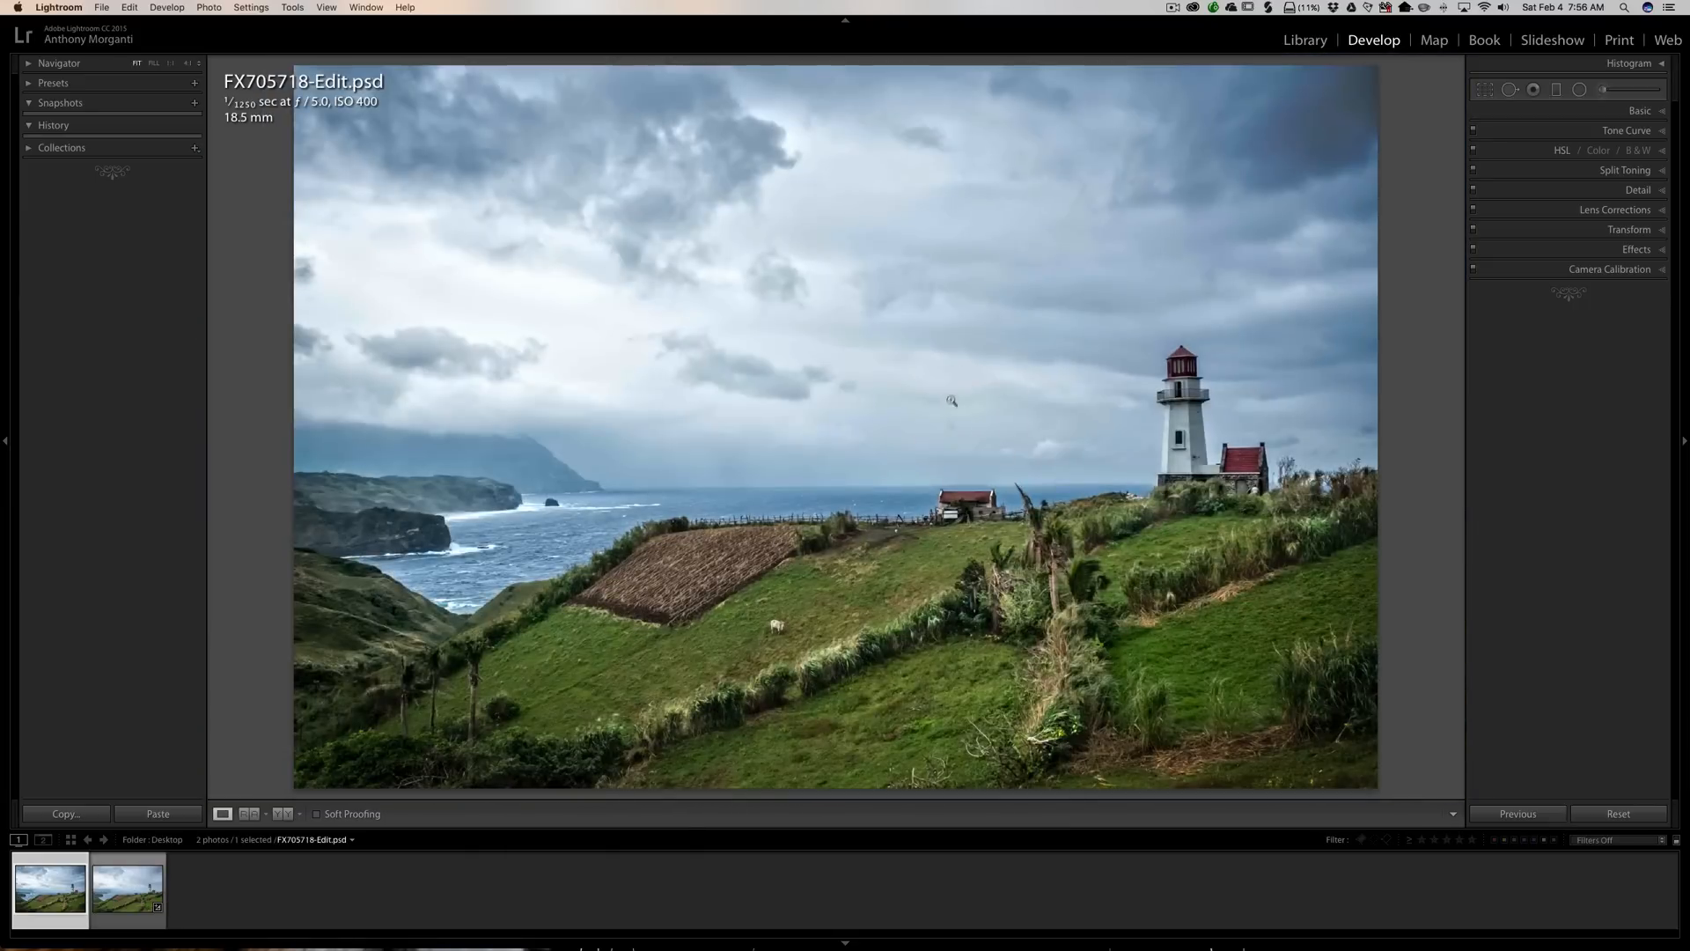
click(953, 433)
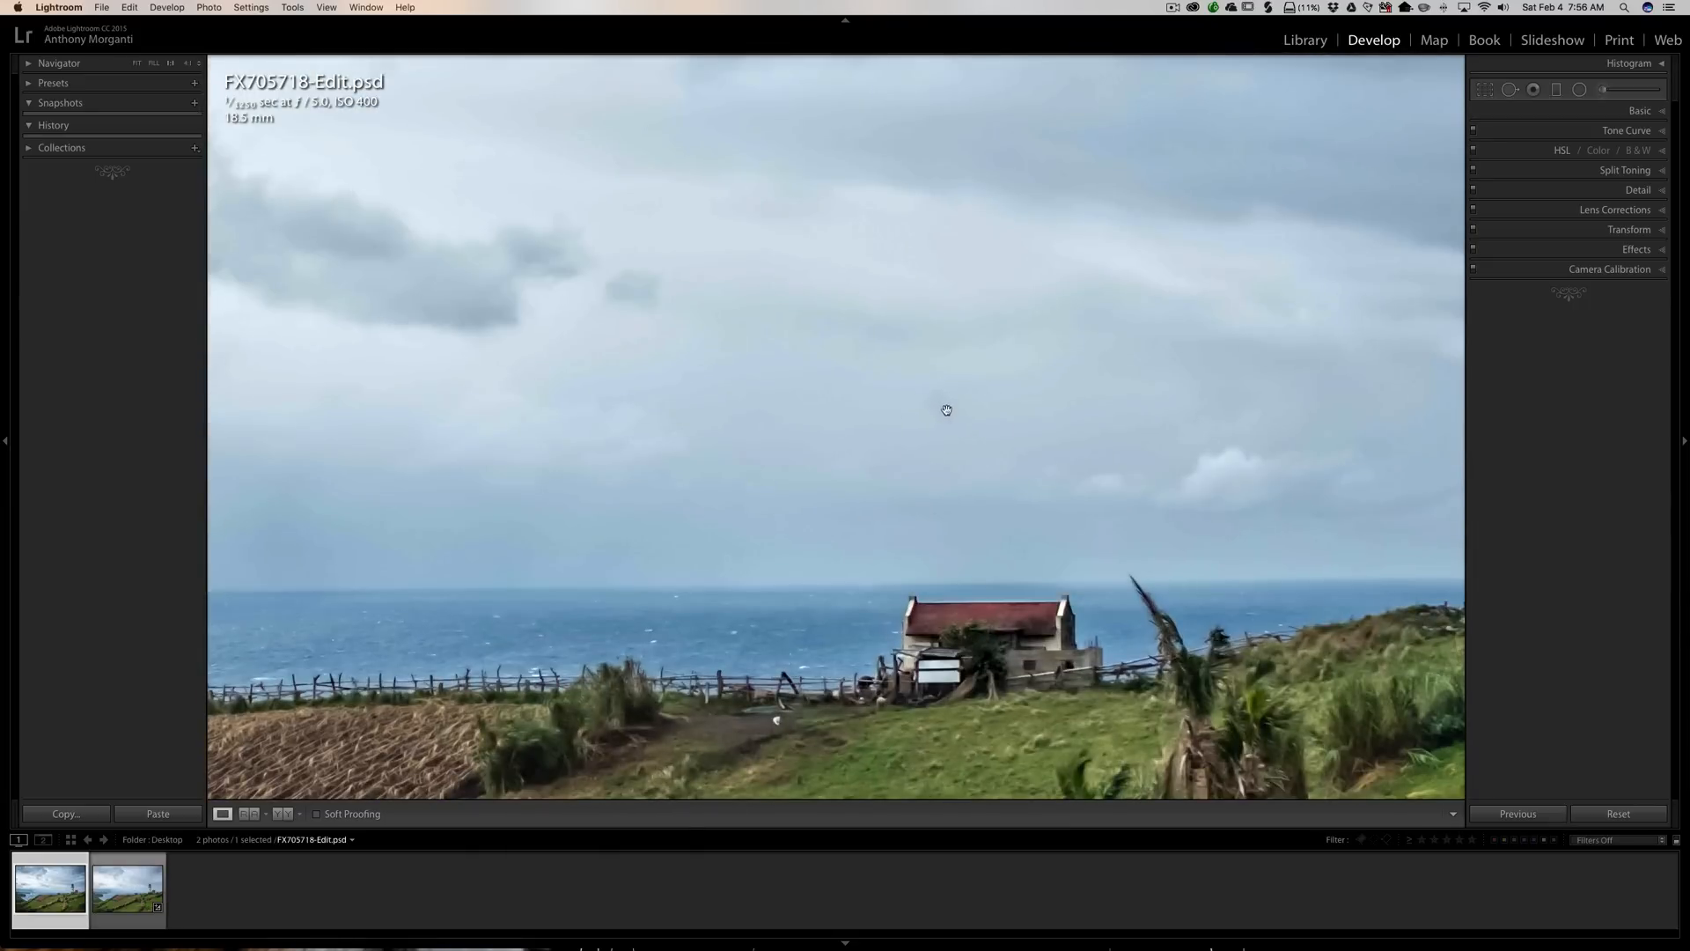
click(946, 410)
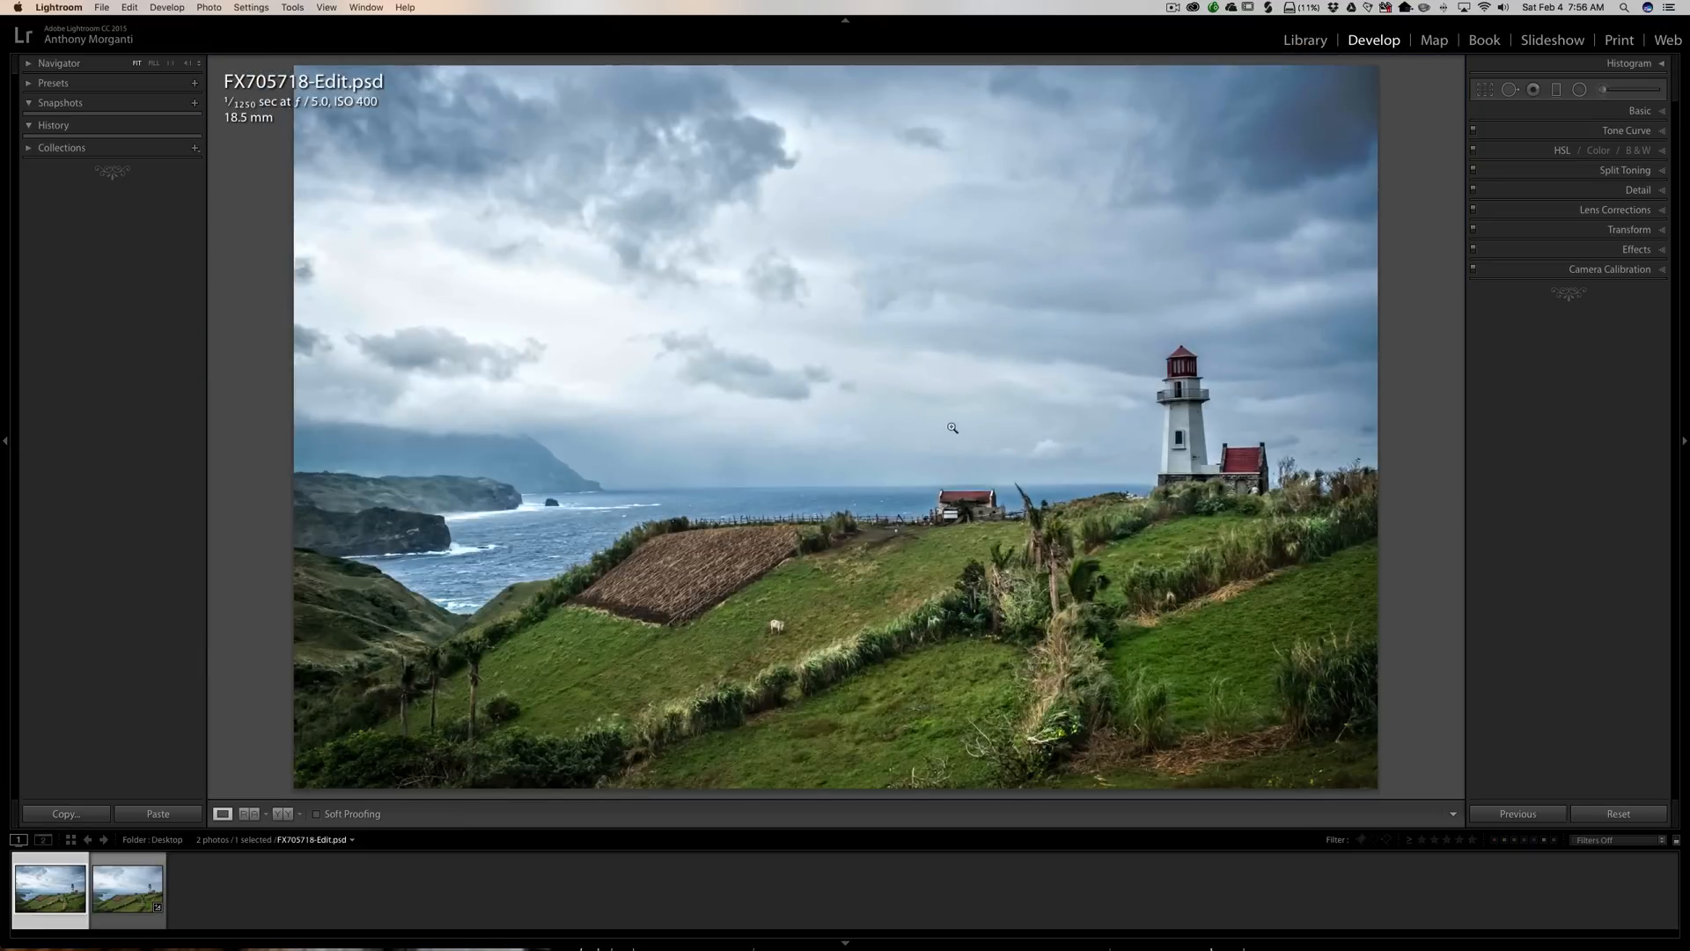
click(1484, 90)
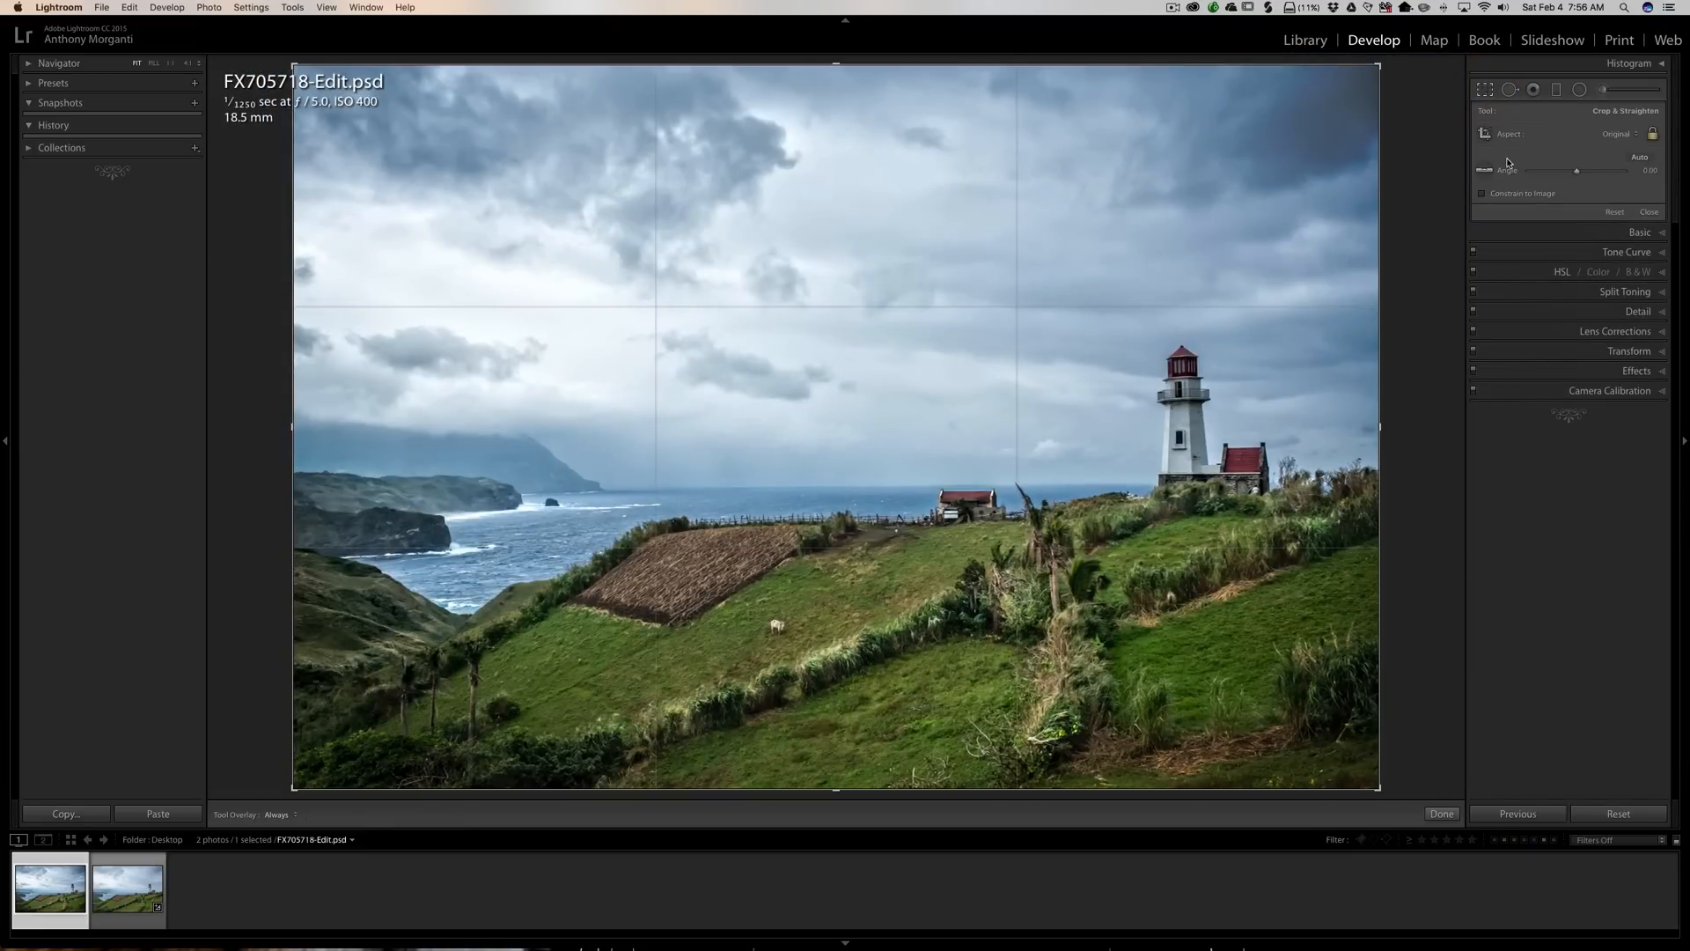
click(1510, 89)
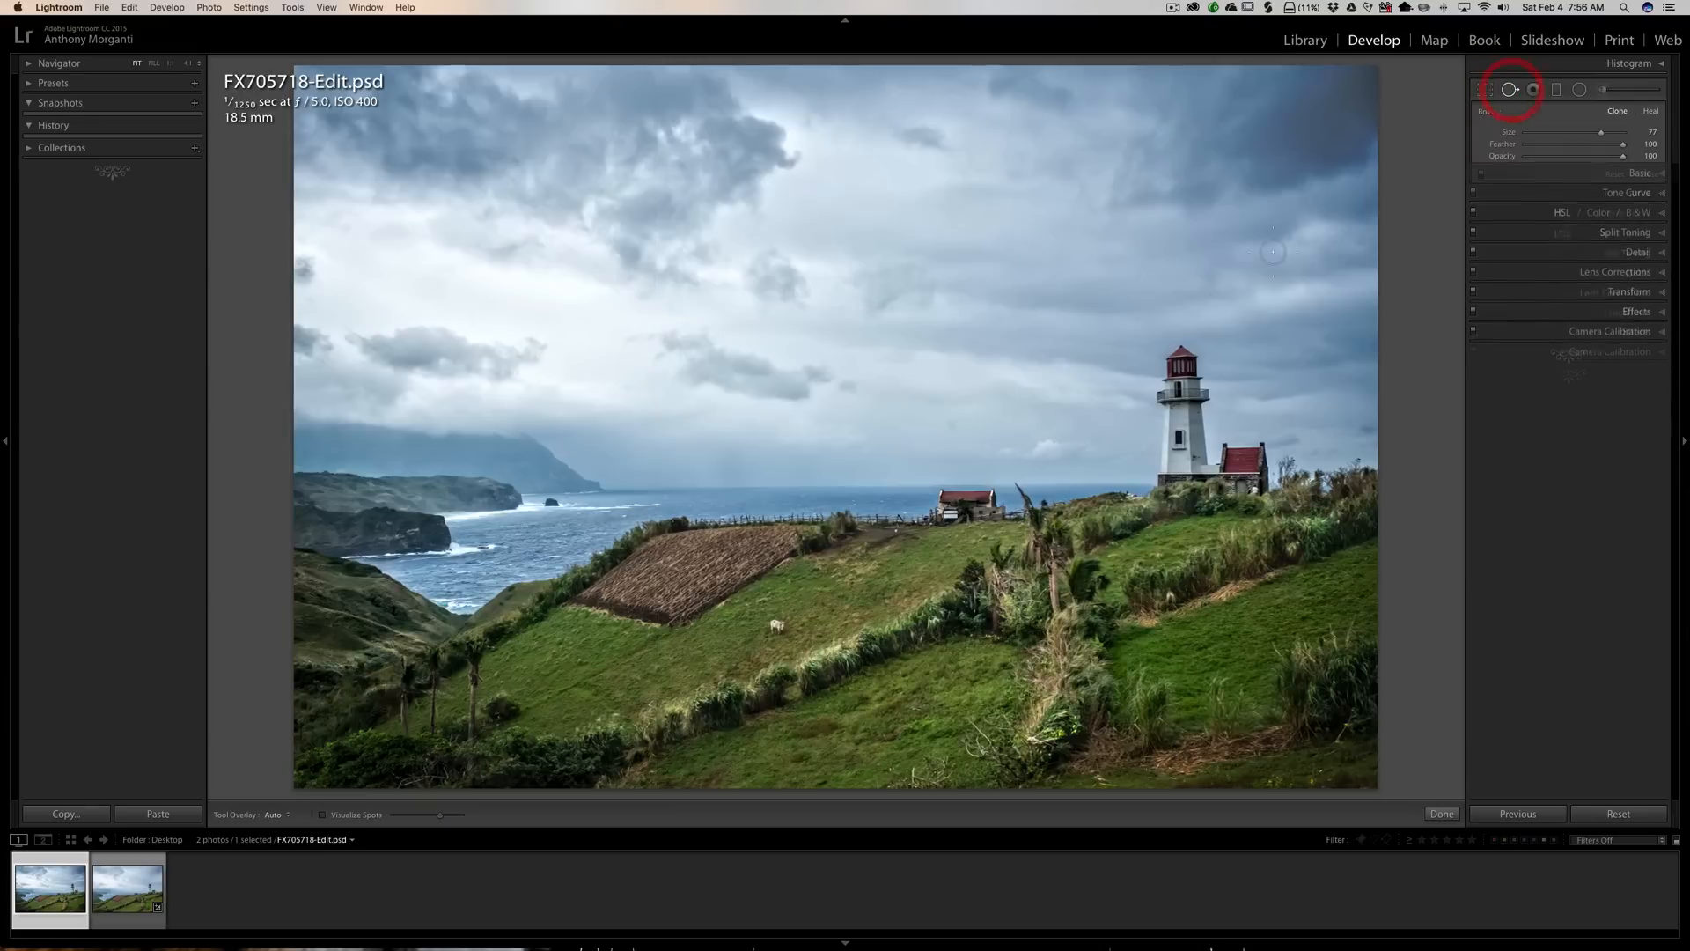
click(960, 426)
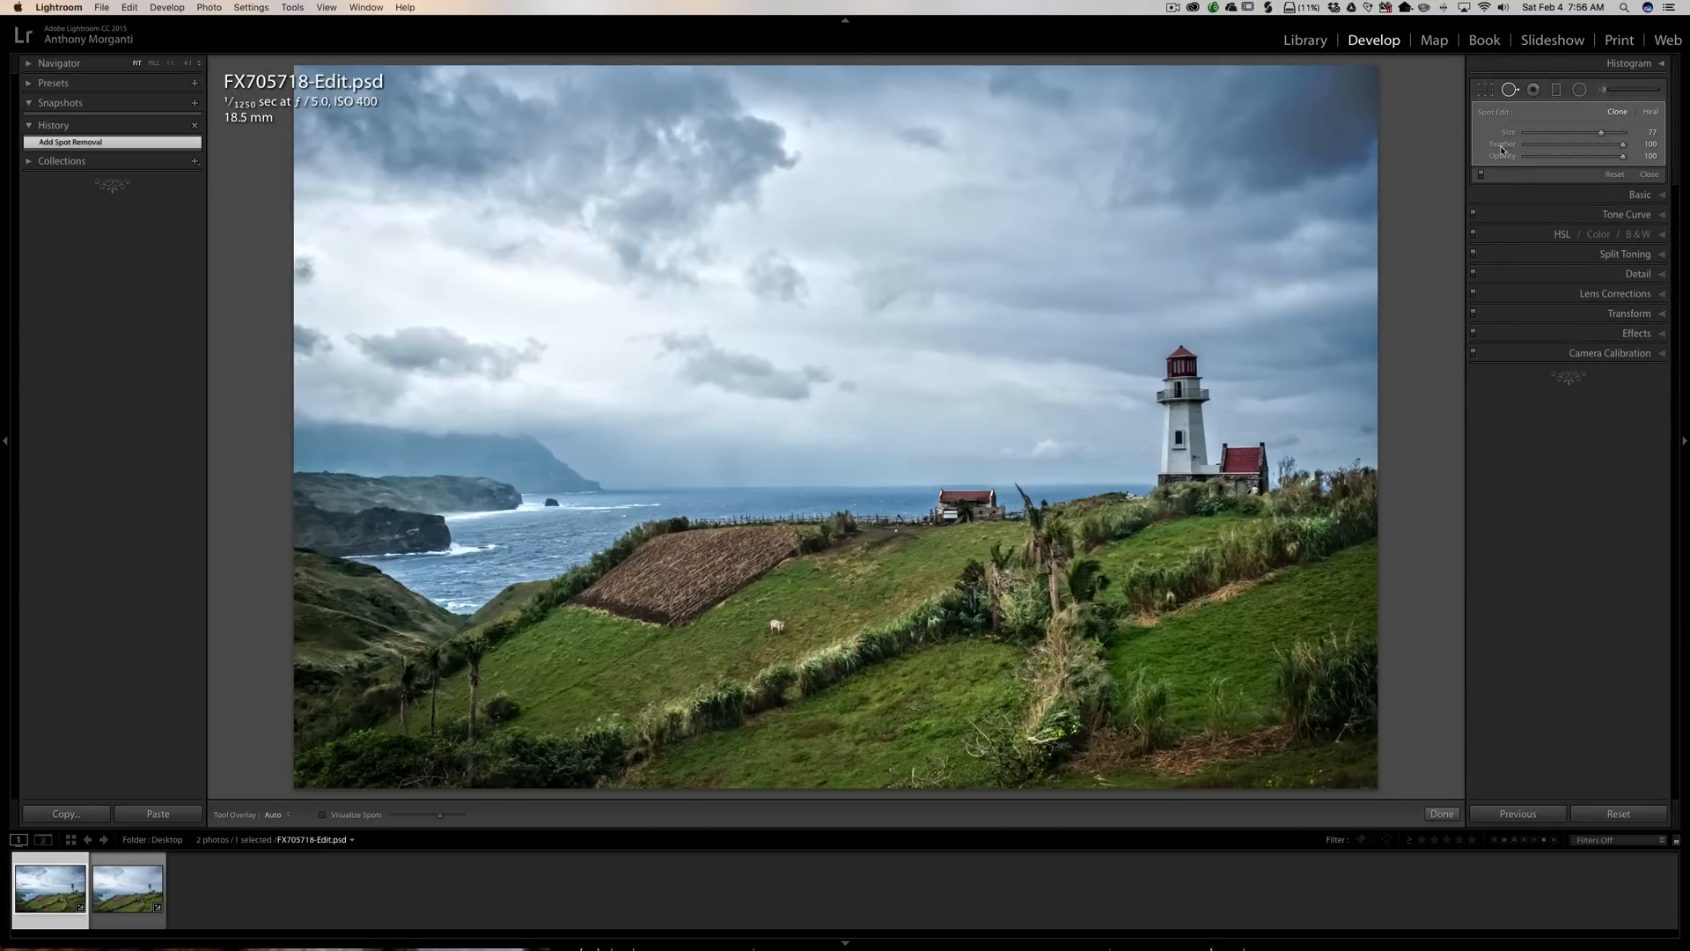
click(1486, 90)
click(1487, 90)
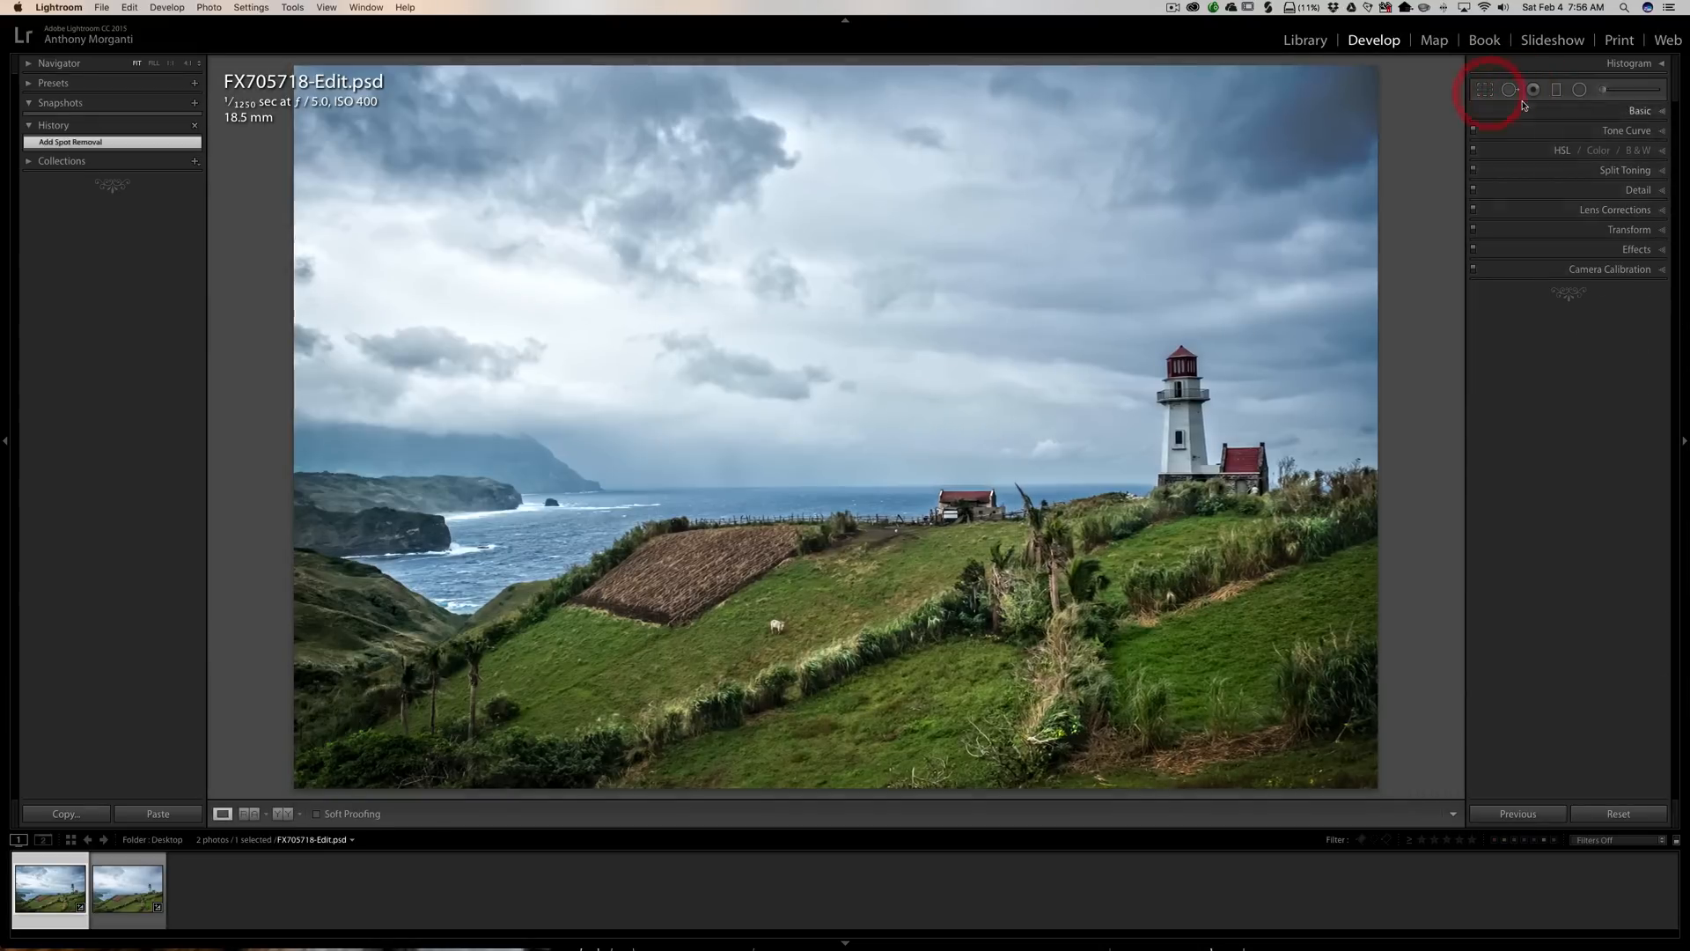